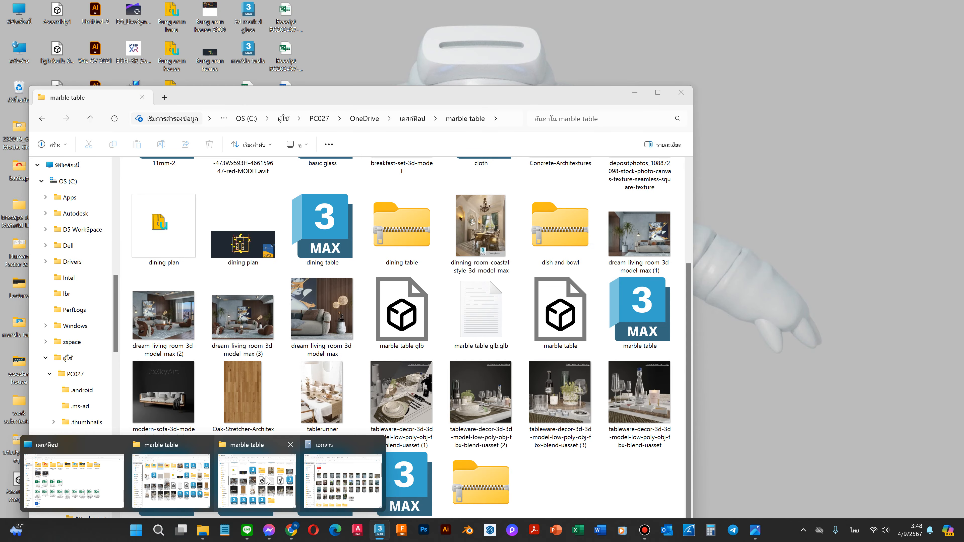
Step: View the modern-sofa reference picture from the marble table folder, close it and return to 3ds Max
click(268, 481)
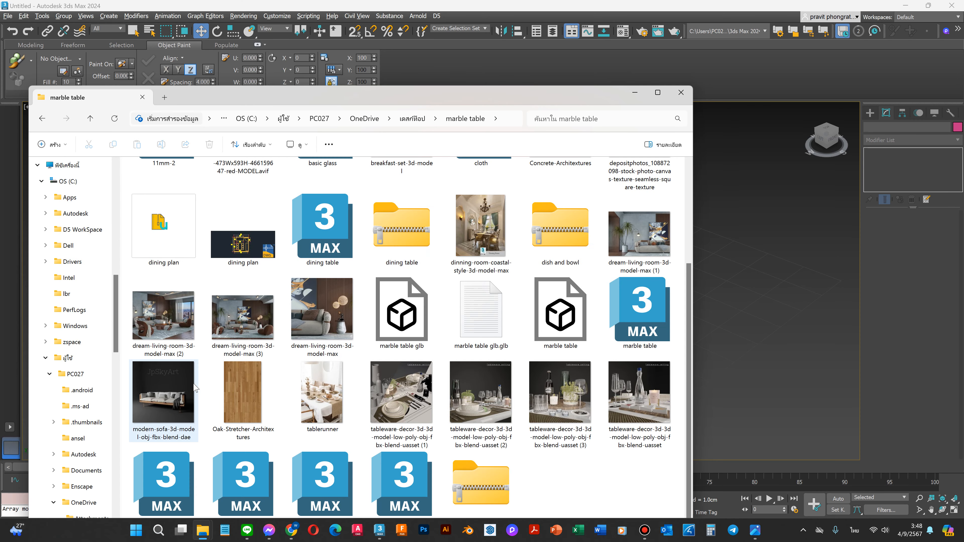
click(757, 533)
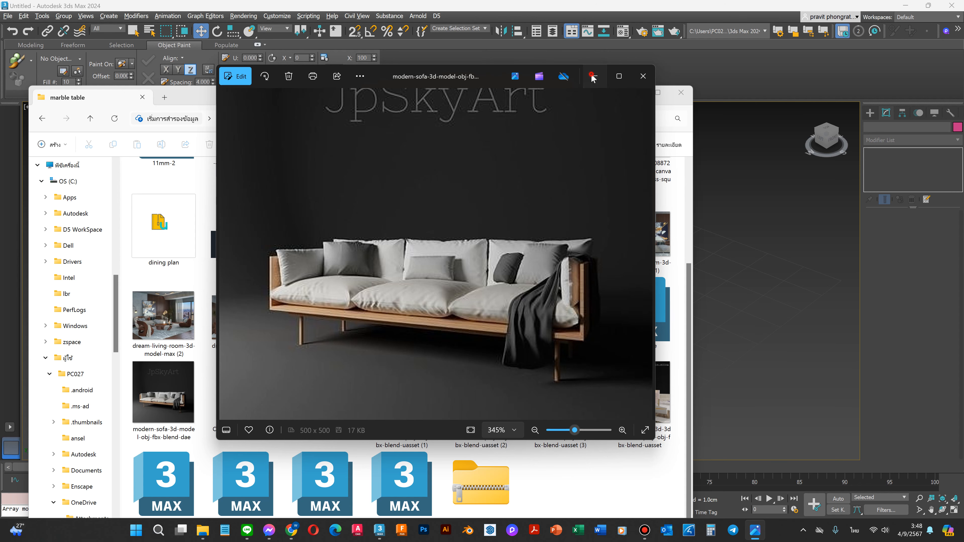
click(643, 76)
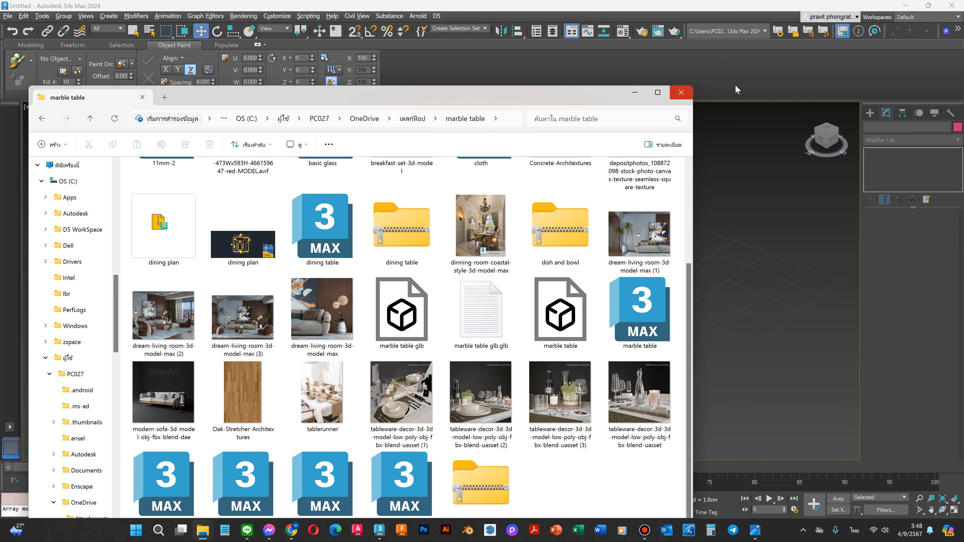
click(746, 77)
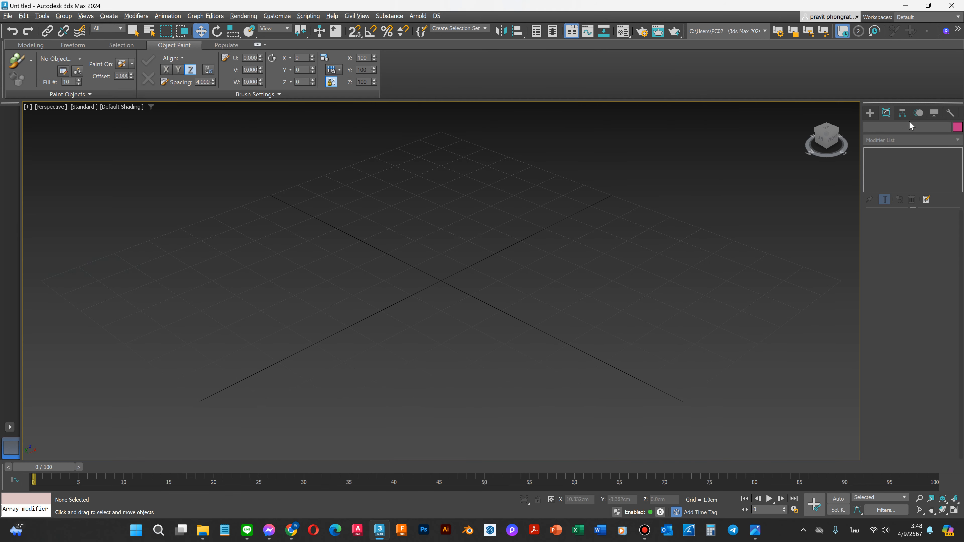
Step: Draw a standard plane about 5.3 cm long and 5.9 cm wide around the middle of the grid
click(870, 113)
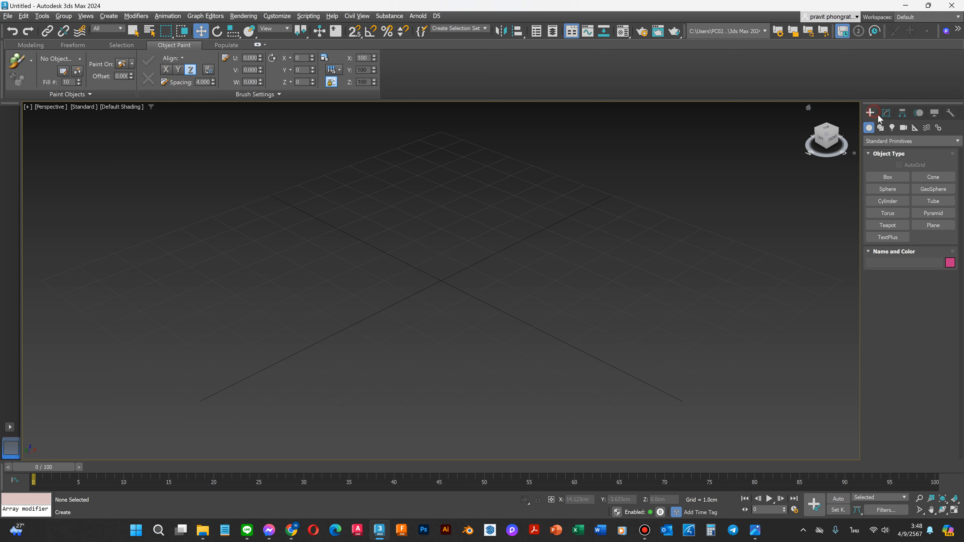
click(929, 224)
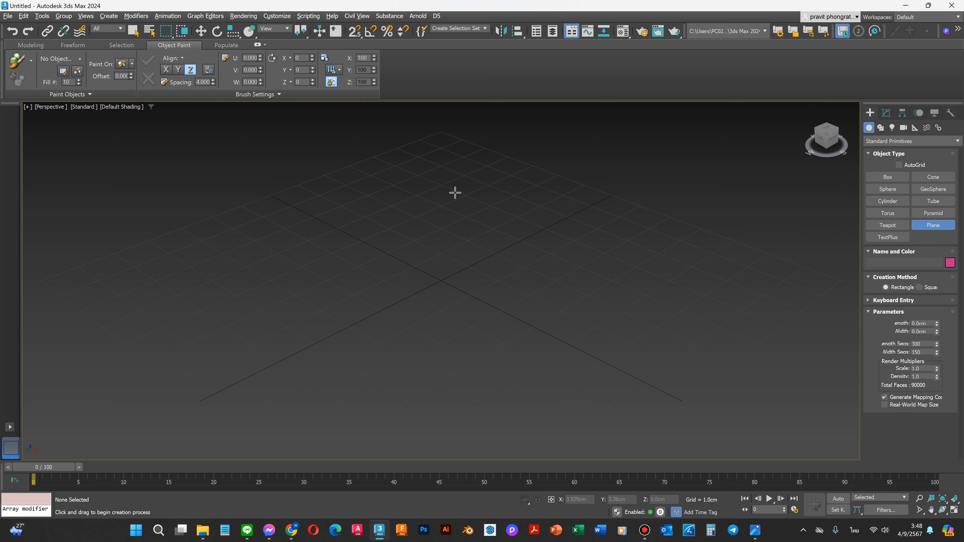
drag(475, 191, 466, 341)
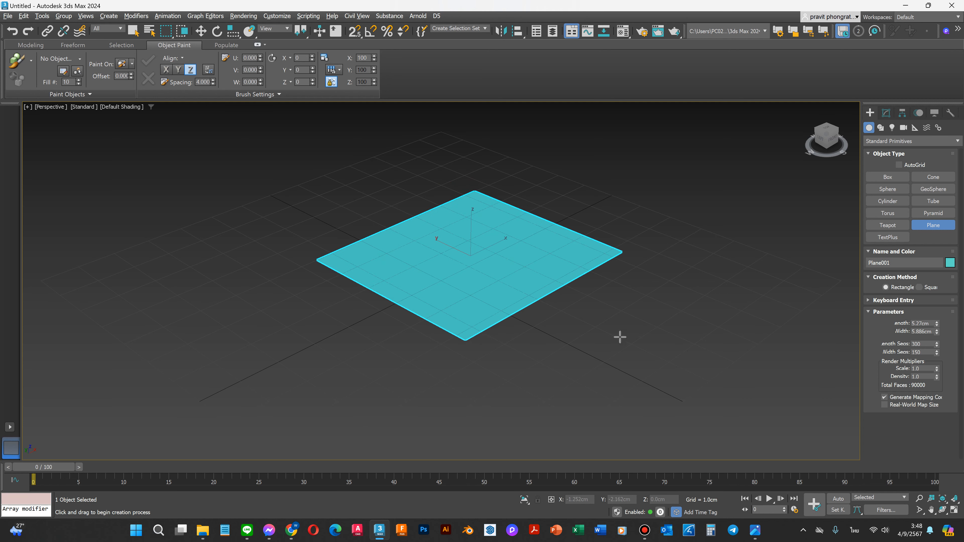
Step: Set the plane's length and width to 100 cm with 1 length segment and 1 width segment
click(933, 323)
text(100)
key(Tab)
text(1)
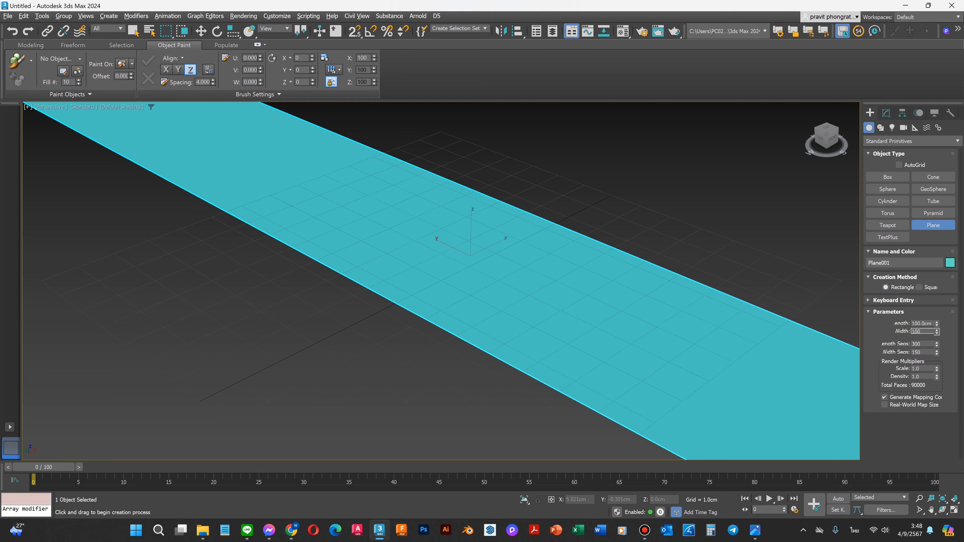
text(00)
key(Tab)
key(Tab)
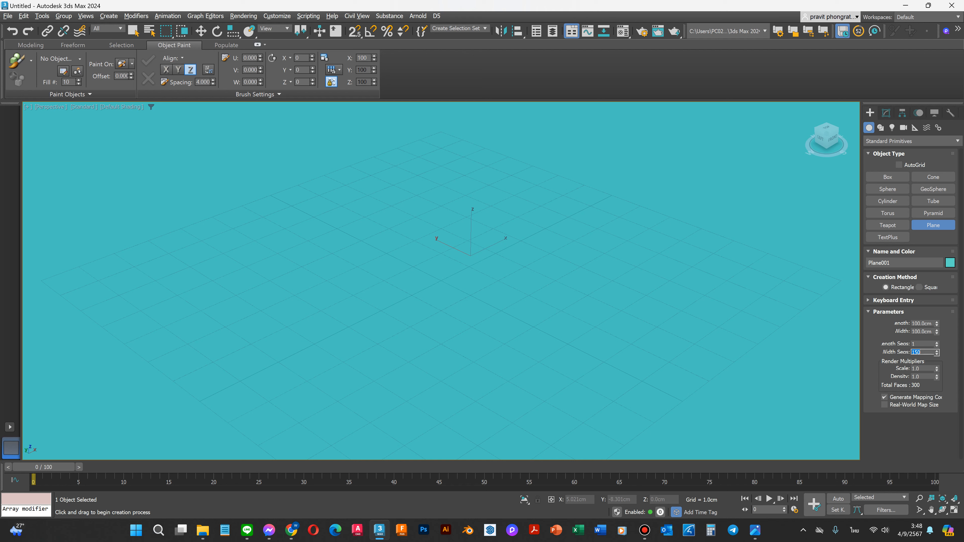
key(Tab)
click(943, 498)
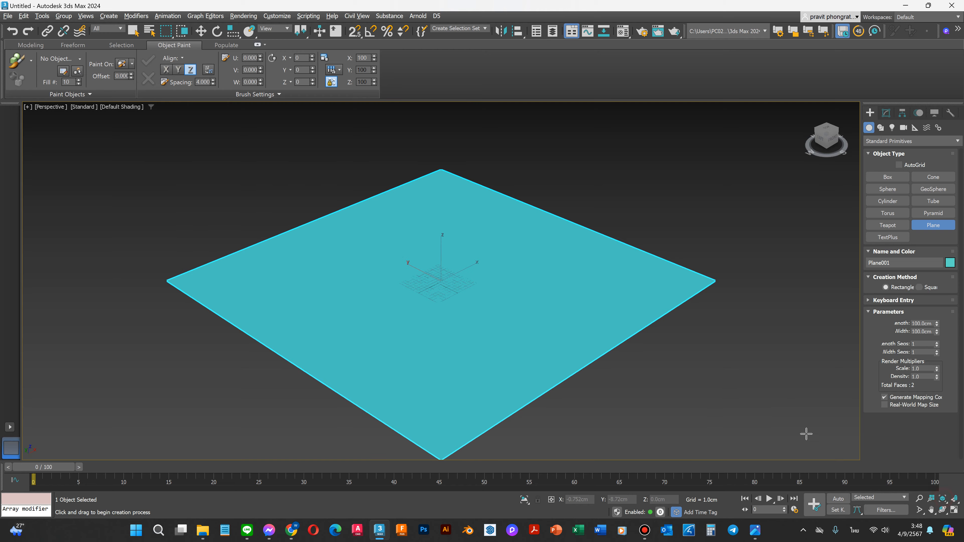
Step: Turn on angle snap and rotate the plane 90 degrees about the X axis so it stands upright
right_click(519, 282)
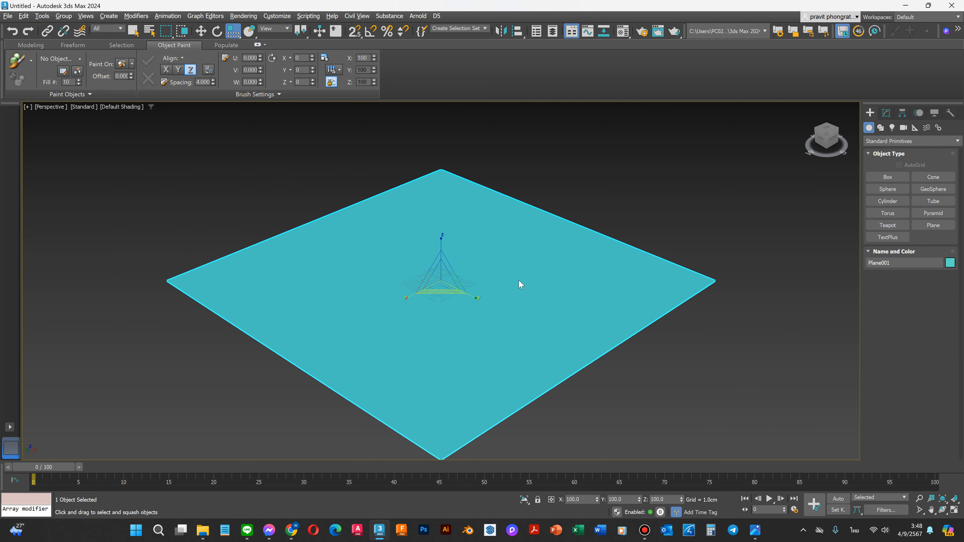
key(e)
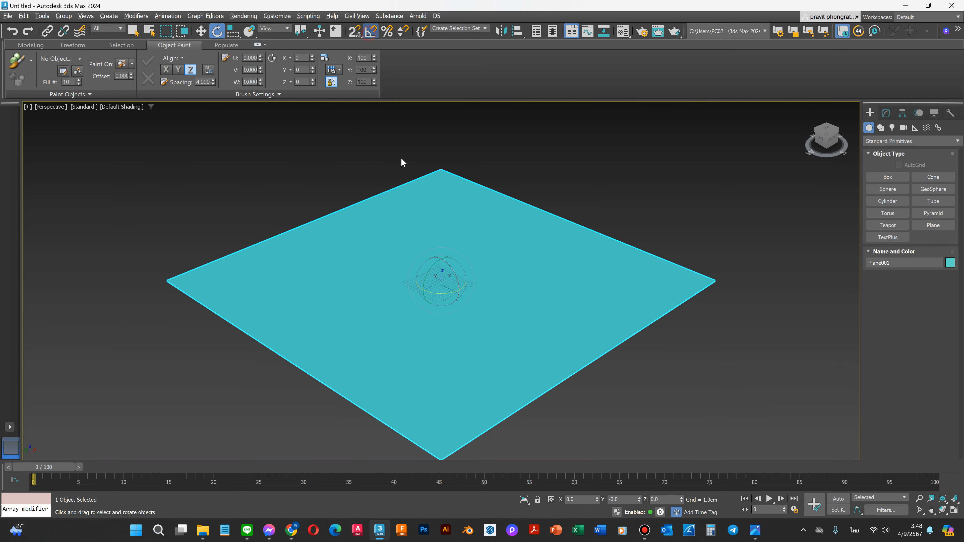
key(a)
drag(450, 273, 455, 297)
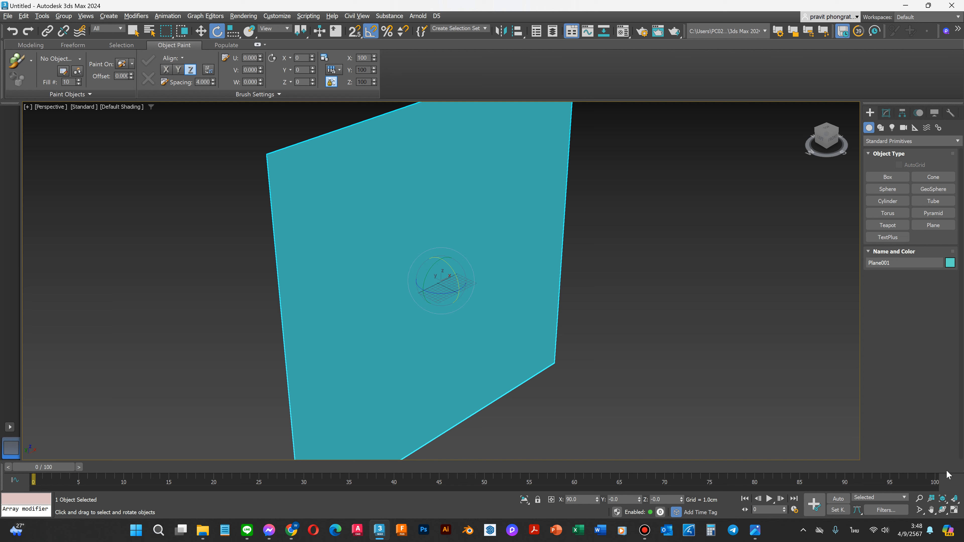
Step: Apply the modern-sofa picture from the marble table folder to the upright plane as its texture and minimize the folder window
click(943, 509)
drag(535, 320, 478, 313)
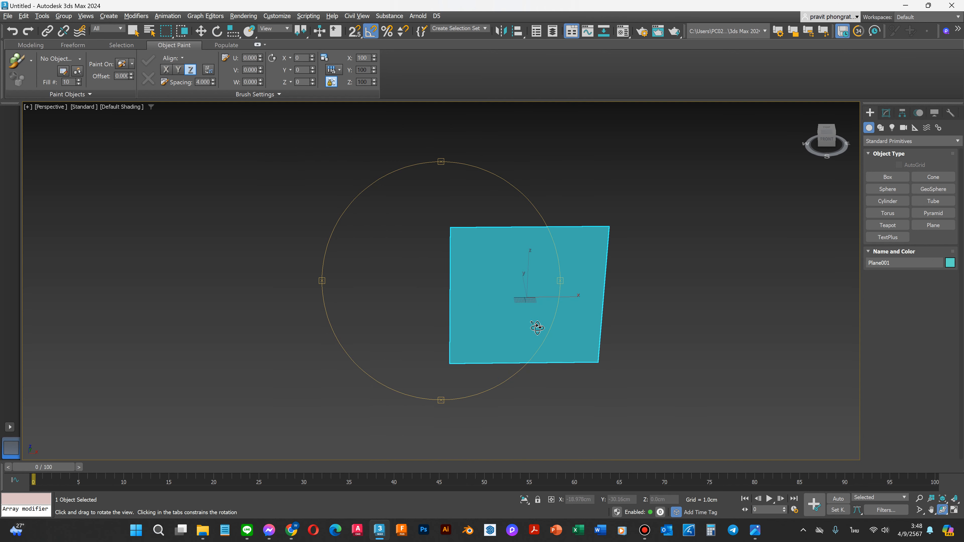
scroll(539, 329, up, 5)
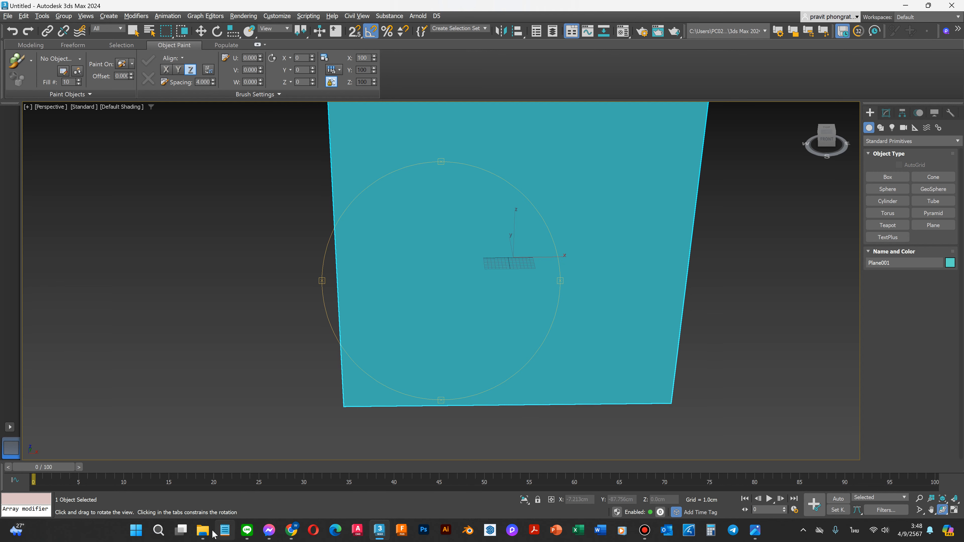
mouse_move(204, 531)
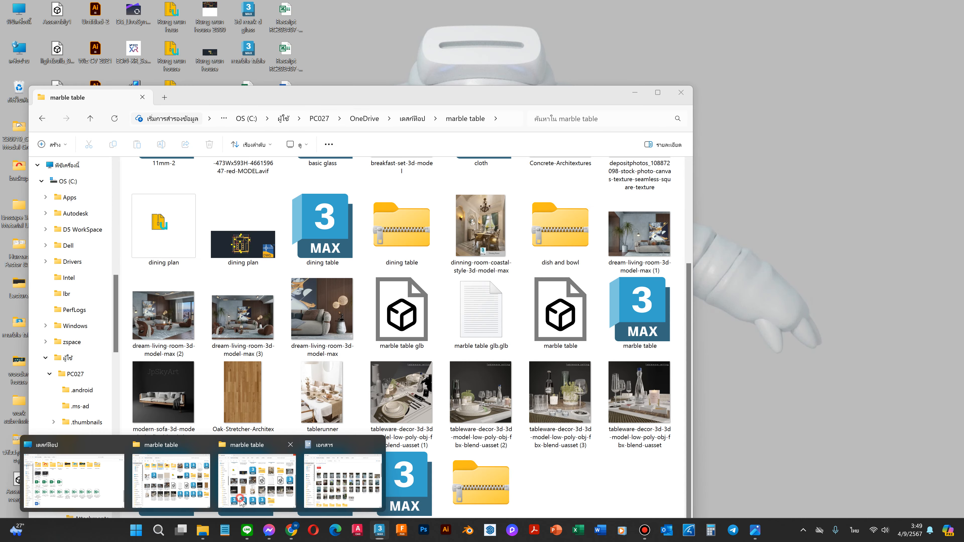
click(241, 503)
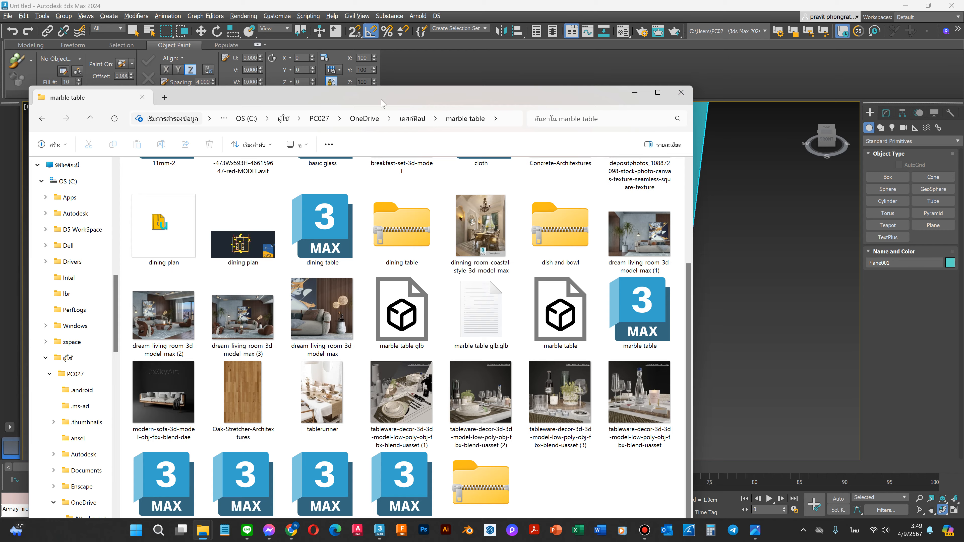
drag(381, 101, 281, 87)
drag(64, 380, 601, 271)
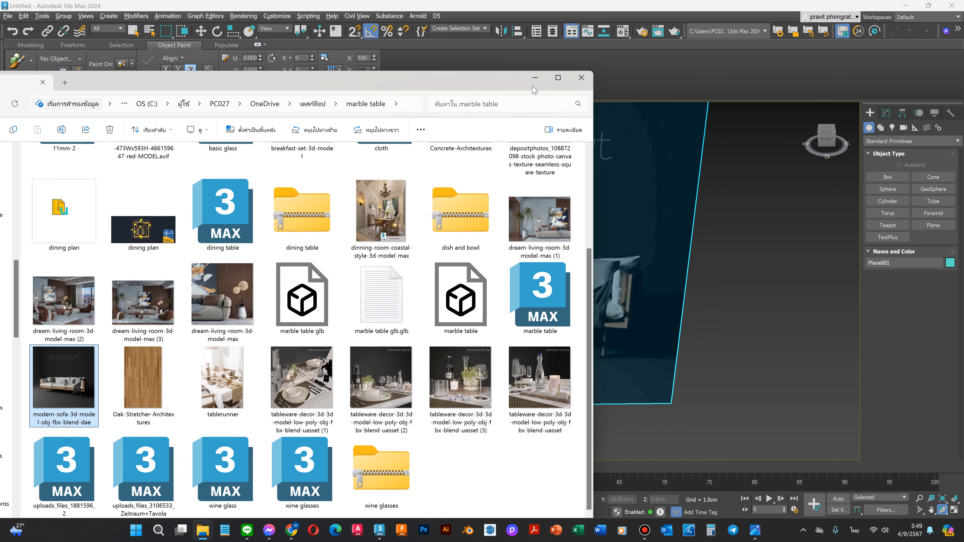
click(535, 77)
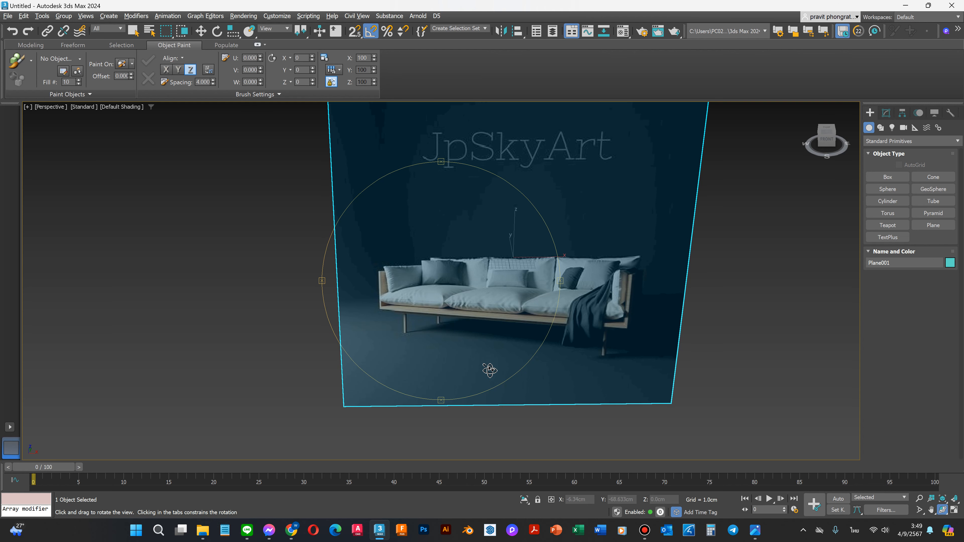
Step: Move the sofa picture plane away from the origin to about X 65 cm, Y 115 cm
scroll(490, 370, down, 3)
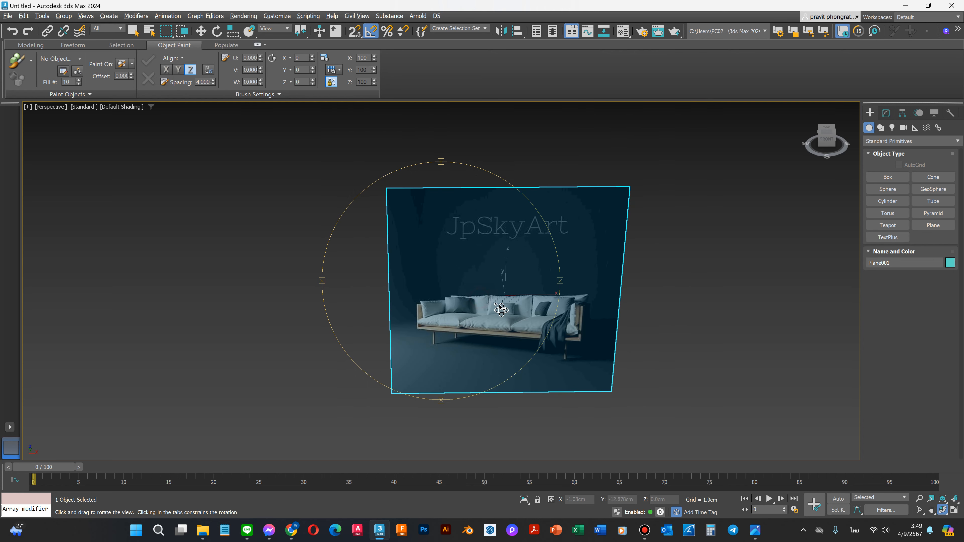
key(w)
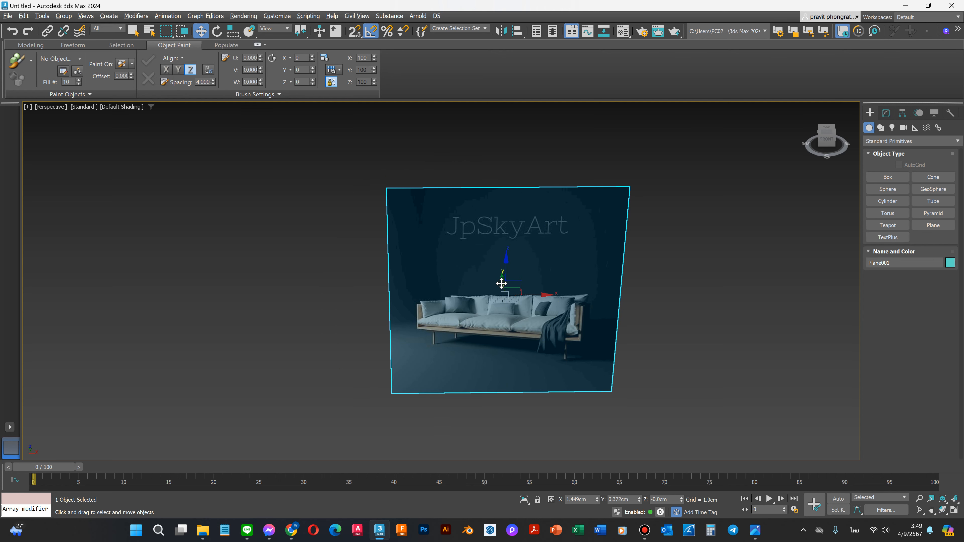
drag(501, 279, 629, 257)
scroll(514, 380, down, 4)
scroll(524, 298, up, 4)
scroll(461, 296, down, 4)
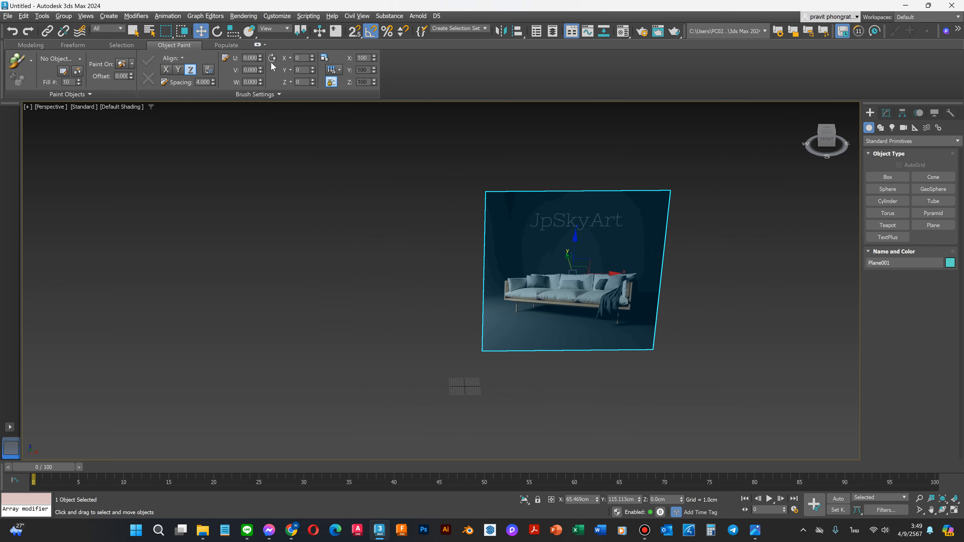
Step: Set the home grid spacing to 10 cm in the grid and snap settings and deselect the plane
right_click(353, 31)
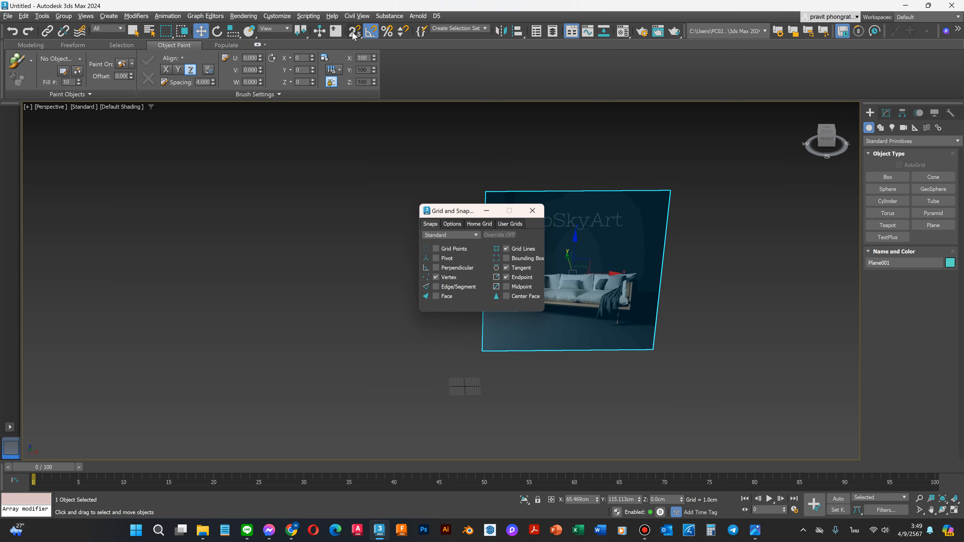
click(487, 224)
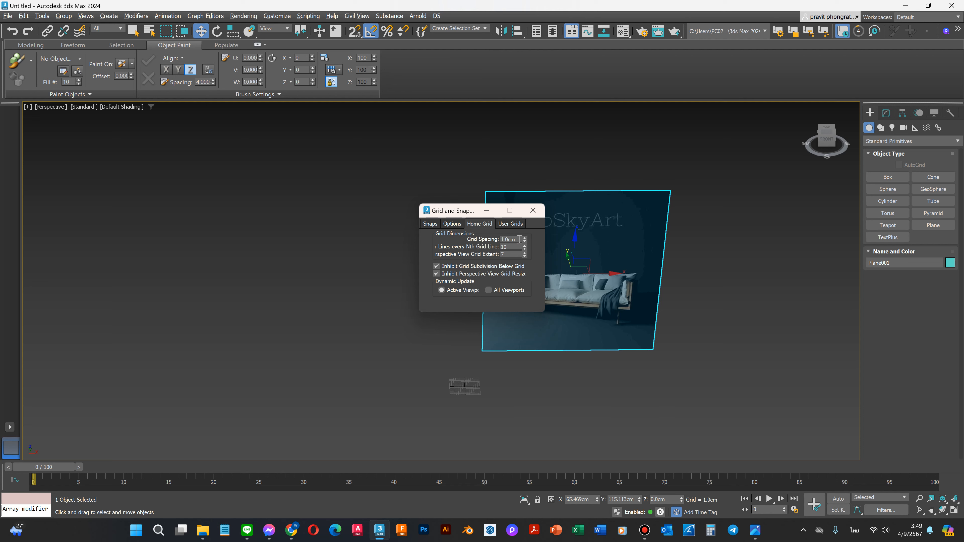
drag(520, 240, 490, 236)
key(Return)
click(552, 387)
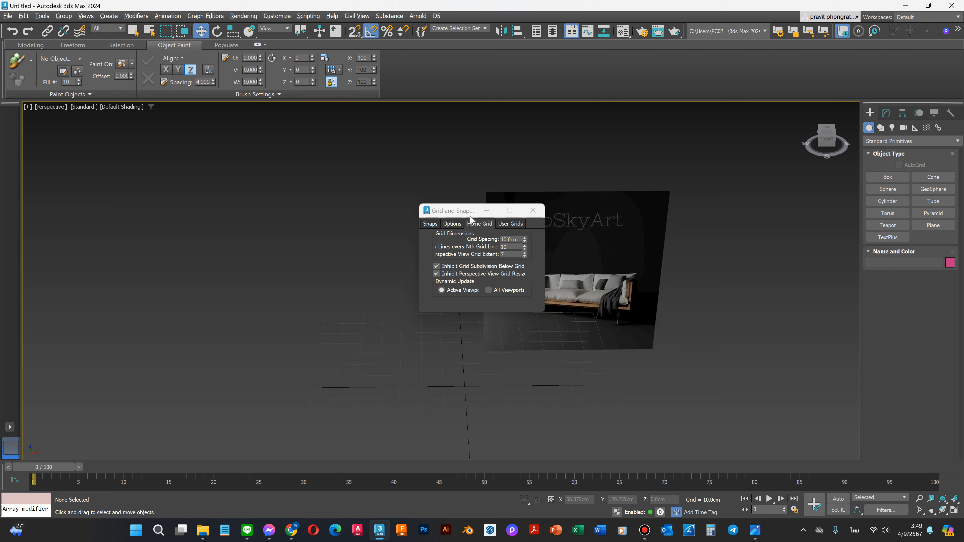
drag(470, 215, 294, 136)
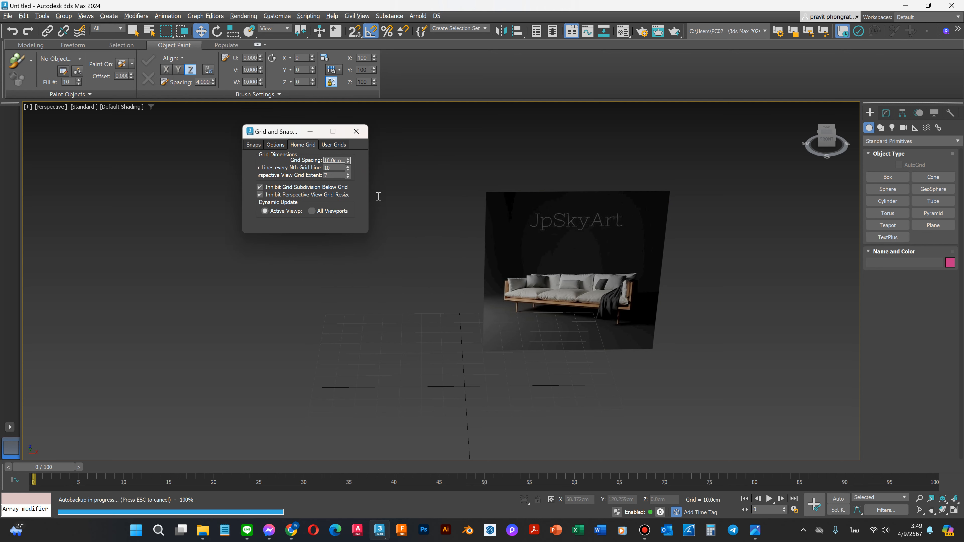
Step: Move the sofa picture plane further back along Y to about 182 cm, close the grid settings and clear the selection
click(573, 284)
drag(568, 261, 552, 205)
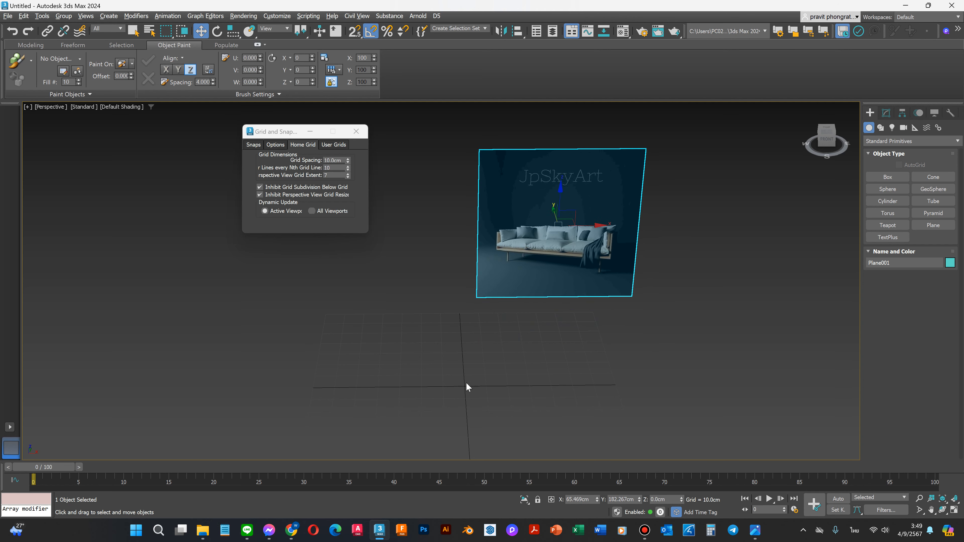
scroll(467, 387, up, 3)
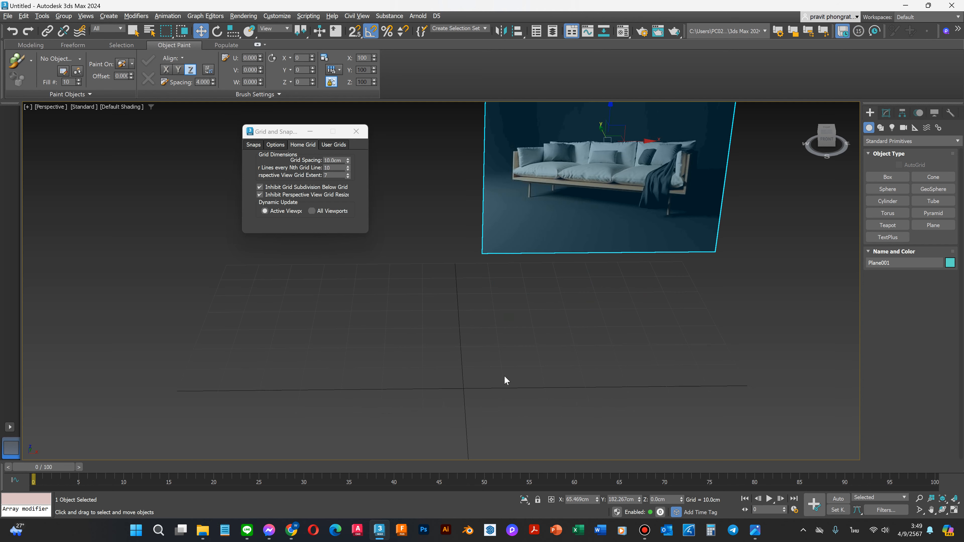
click(310, 134)
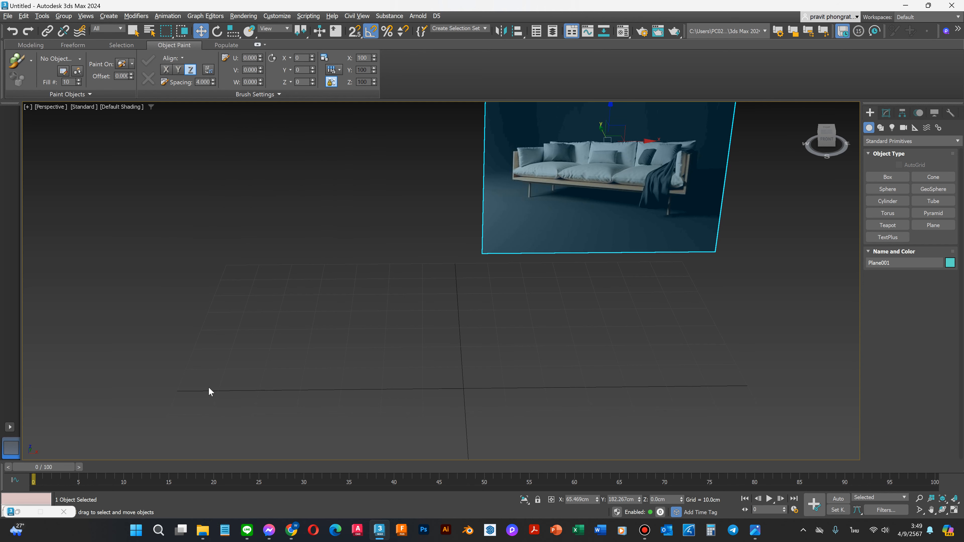
click(63, 516)
click(185, 236)
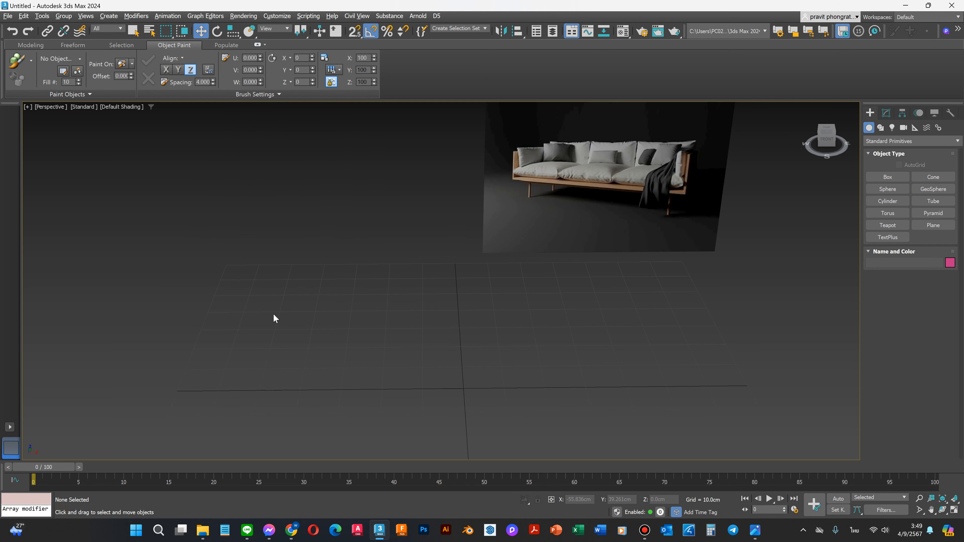
scroll(275, 317, down, 2)
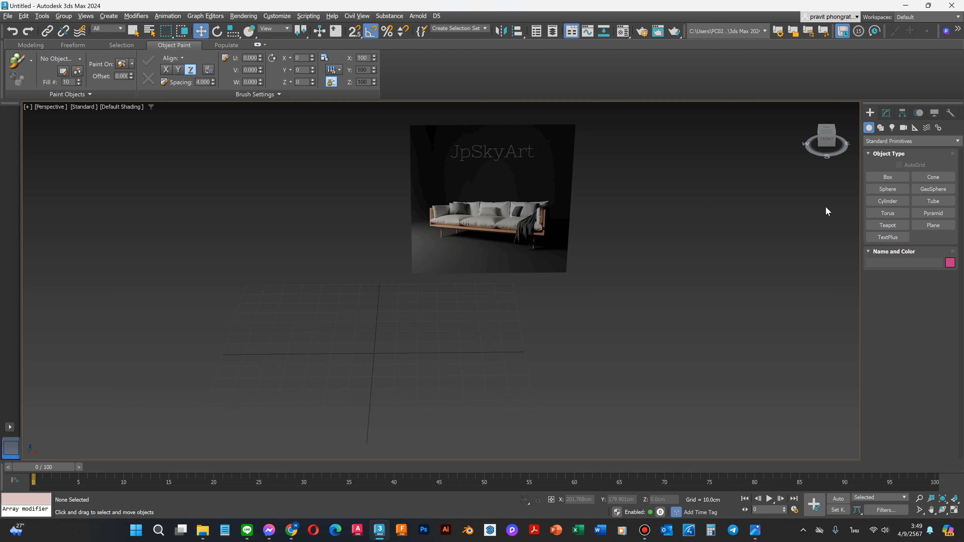
click(886, 113)
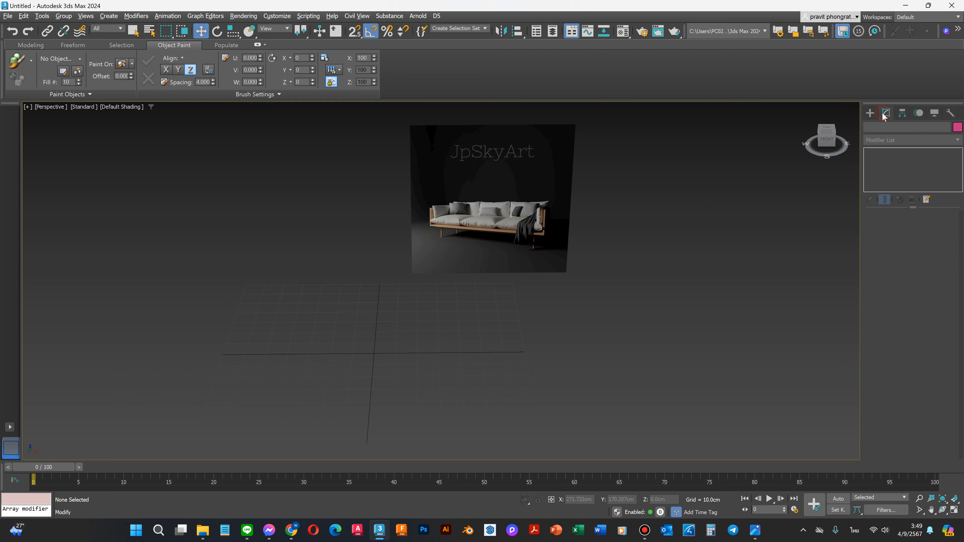
click(871, 113)
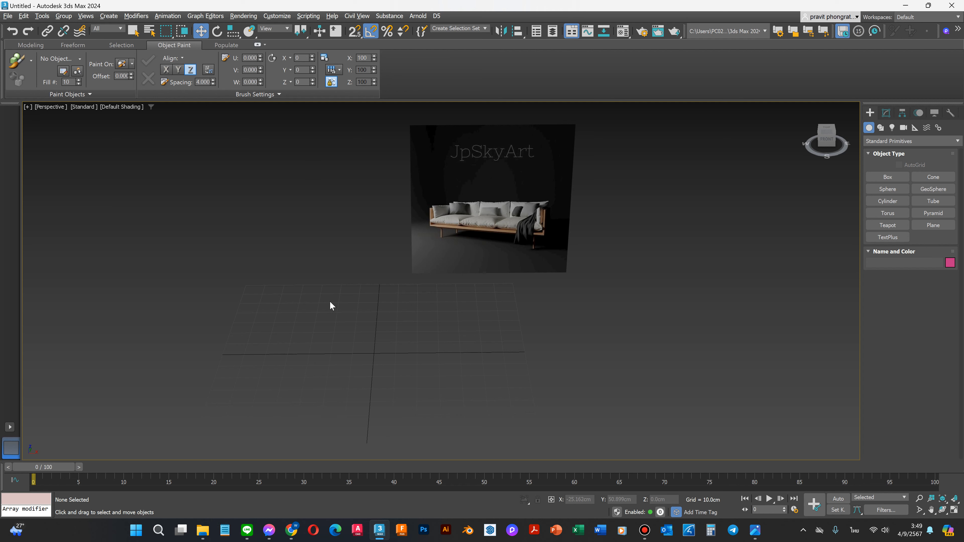
Step: Turn off showing frozen objects in gray for the sofa picture plane in its object properties and freeze the plane
click(457, 234)
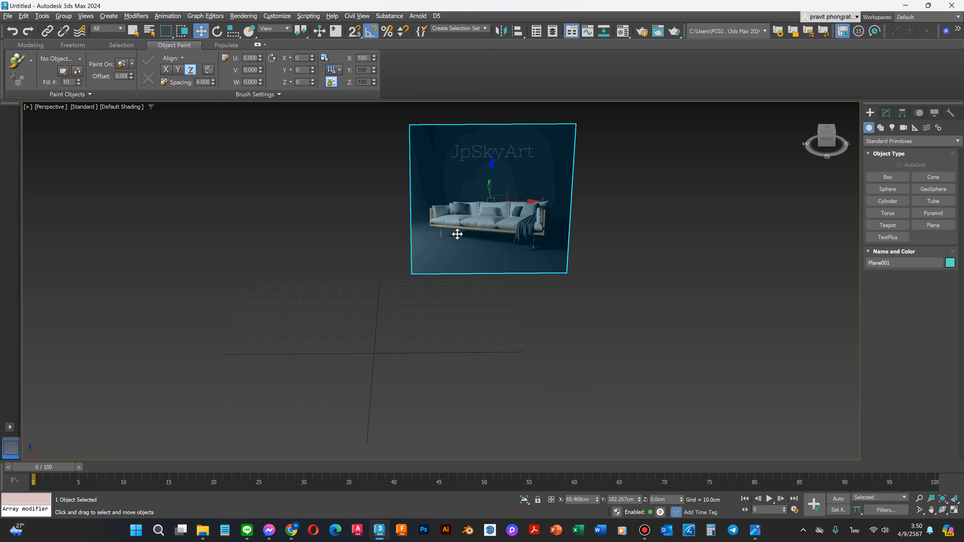
right_click(458, 234)
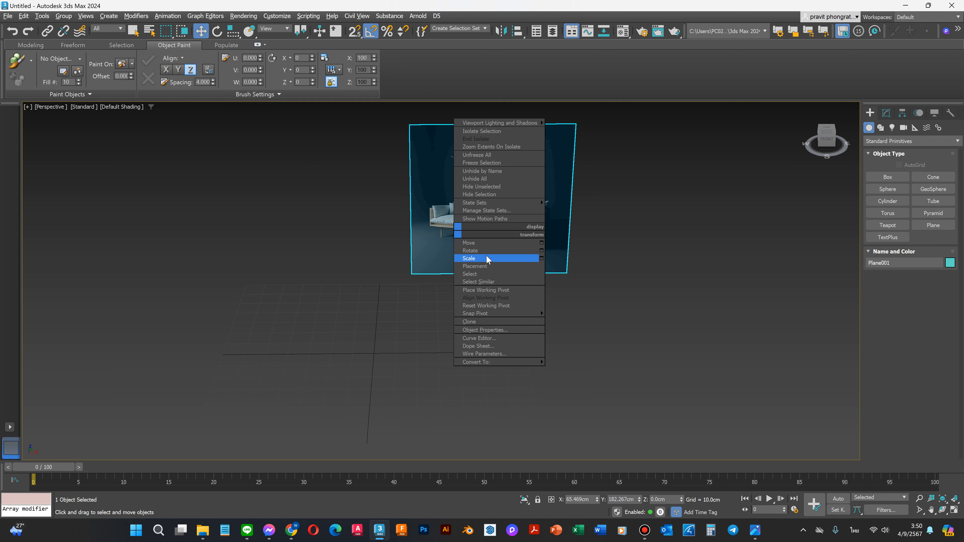
click(493, 330)
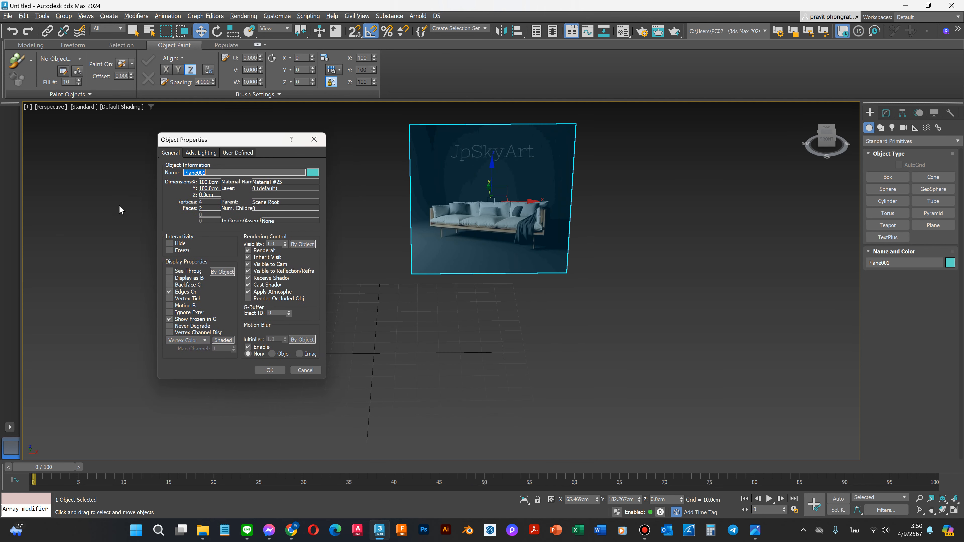
click(170, 320)
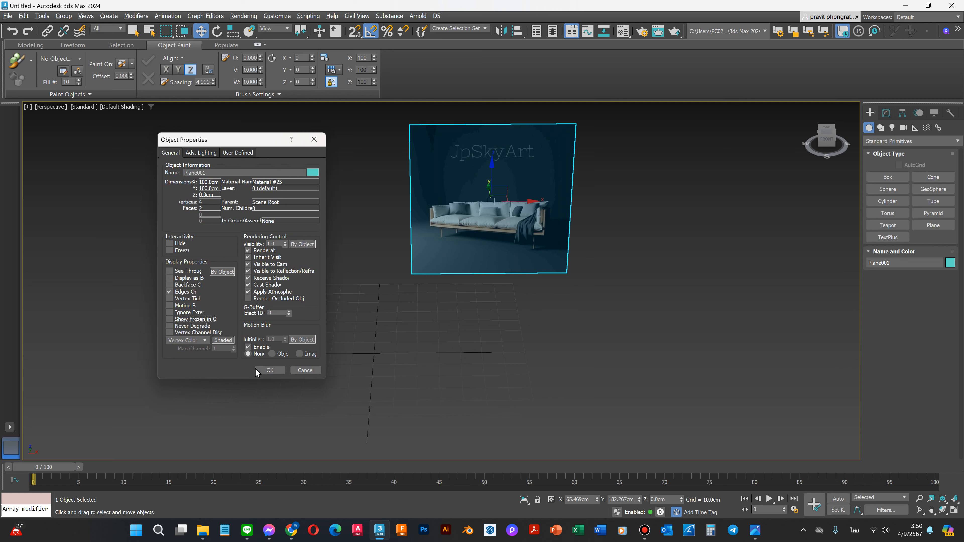
click(266, 370)
right_click(492, 218)
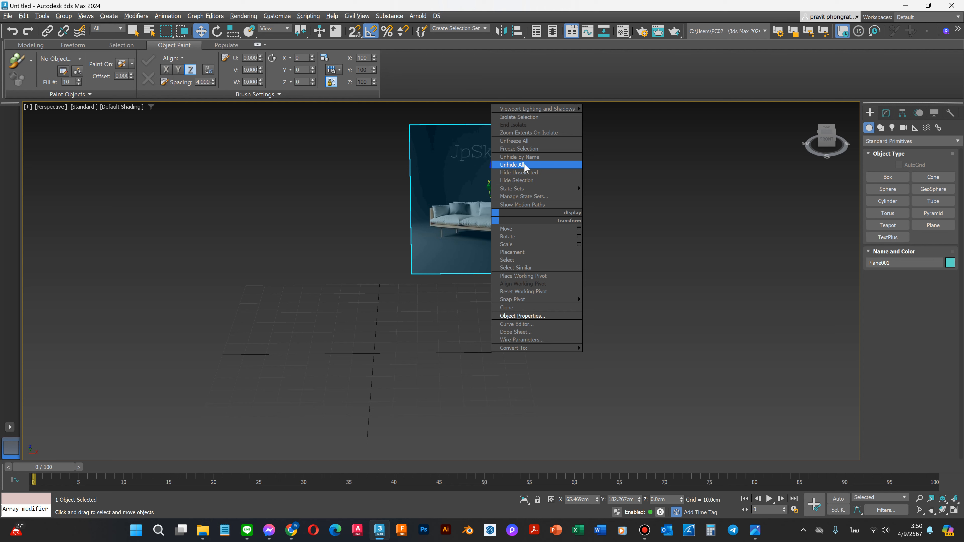
click(521, 150)
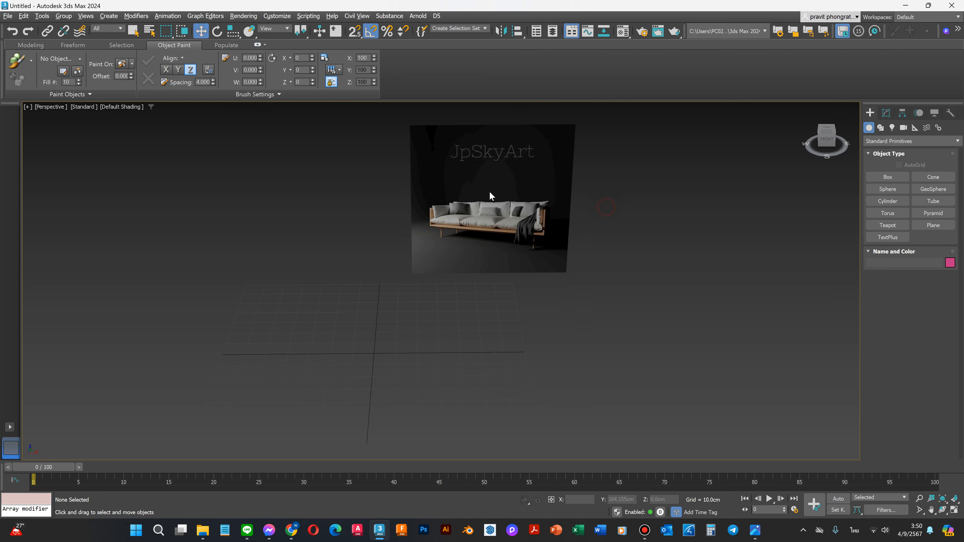
drag(645, 224, 663, 289)
Step: Examine the sofa's wooden frame, cushions and legs in the reference picture
scroll(721, 292, down, 2)
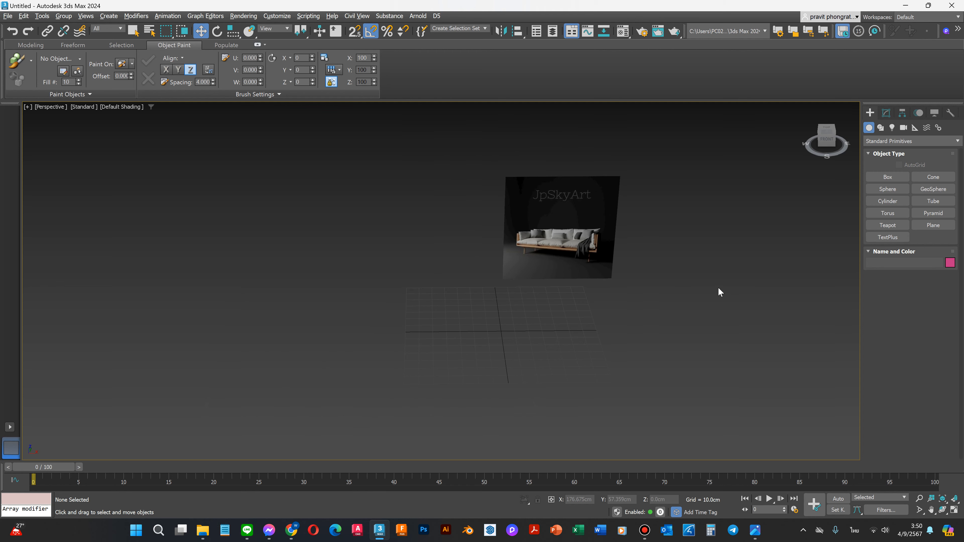
scroll(543, 405, up, 1)
scroll(577, 260, up, 2)
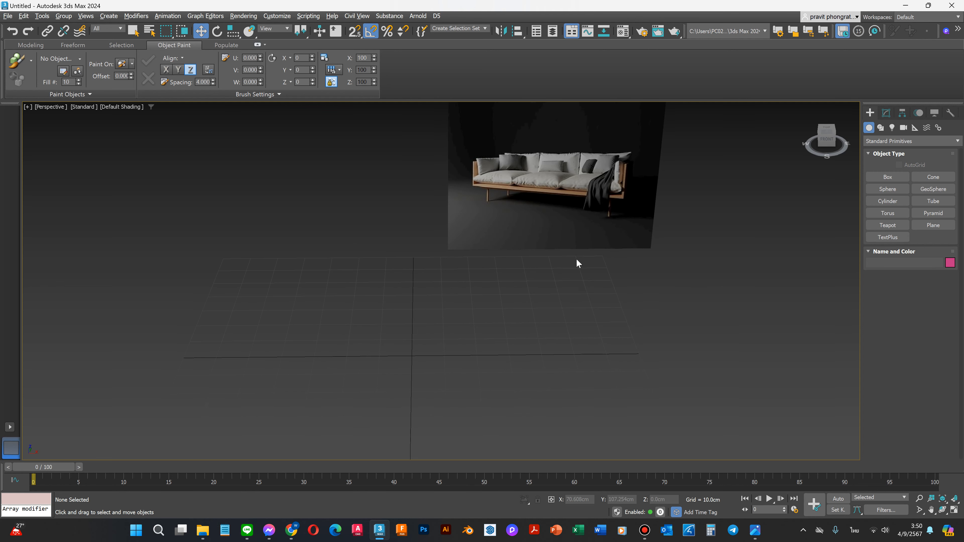
scroll(566, 248, up, 2)
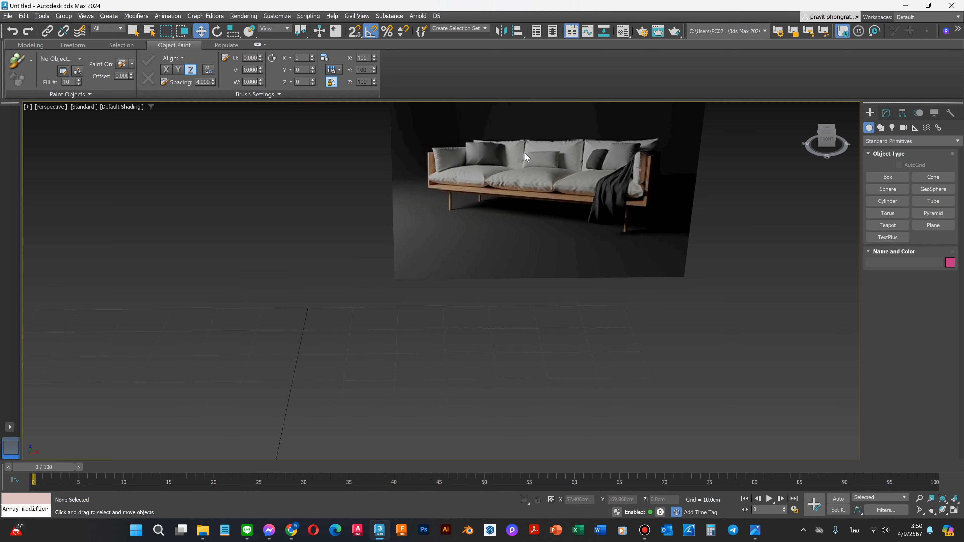
scroll(525, 156, up, 2)
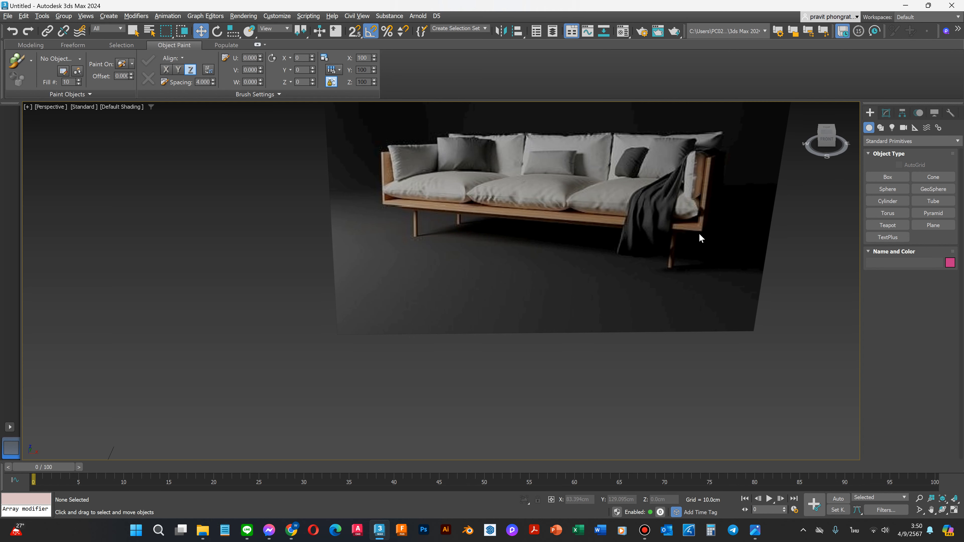
scroll(700, 237, down, 2)
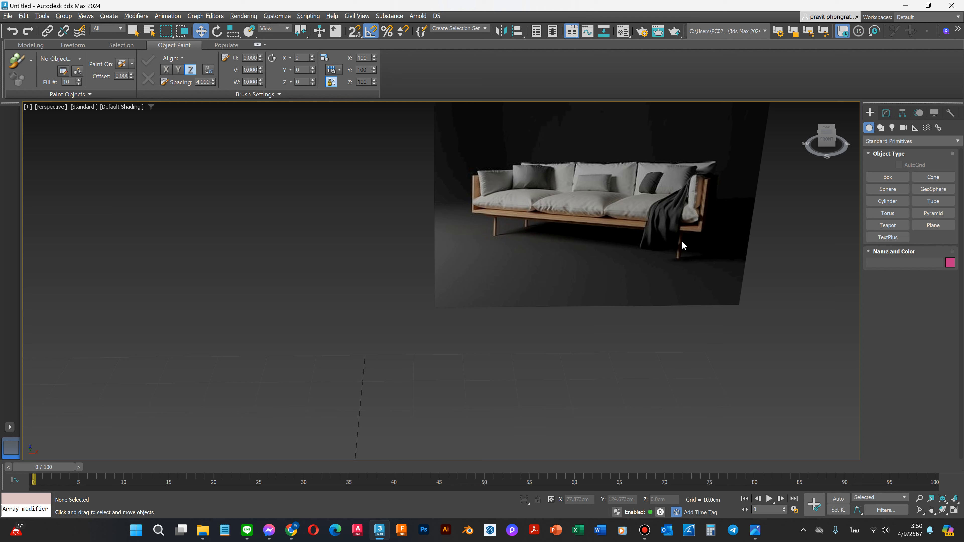
Step: Switch to the LINE chat, read the sofa dimensions written in the message draft and return to 3ds Max
mouse_move(385, 532)
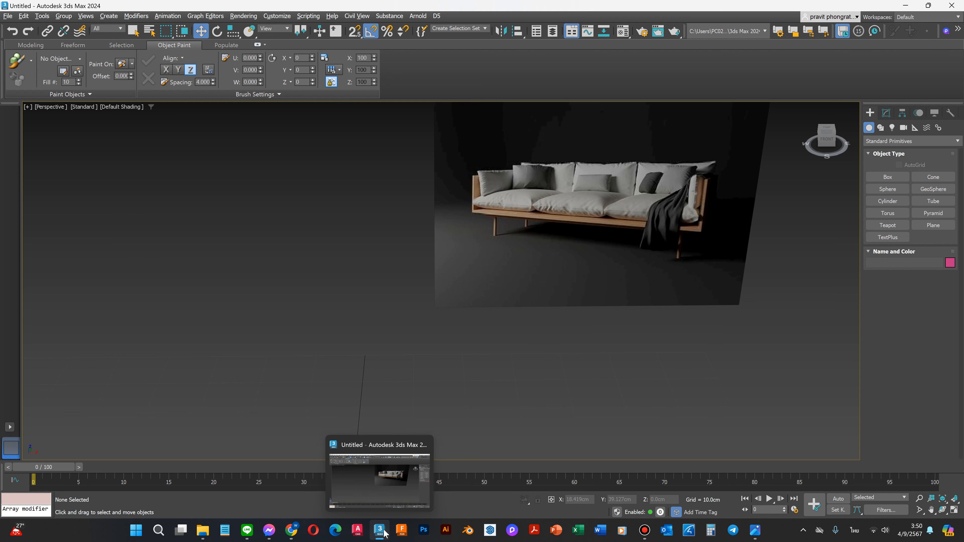
mouse_move(243, 537)
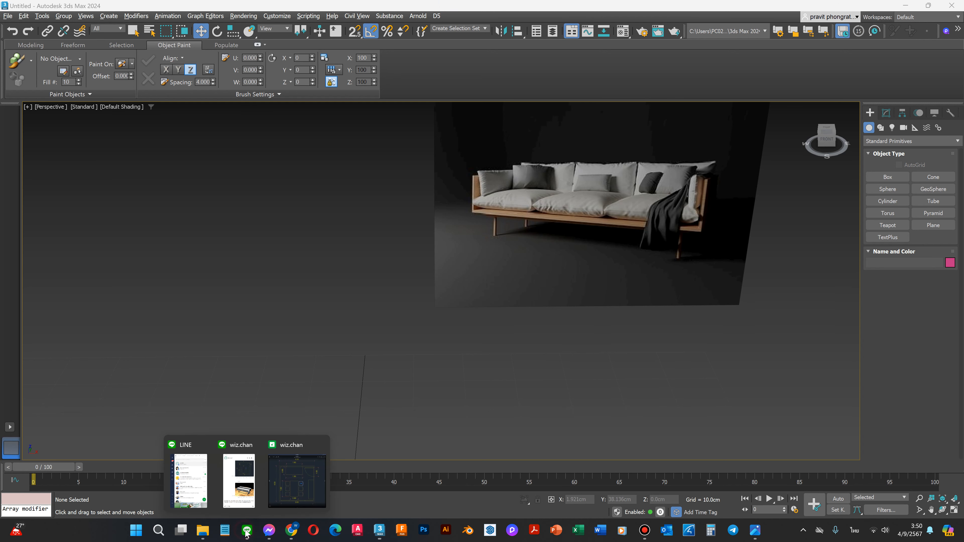
click(246, 475)
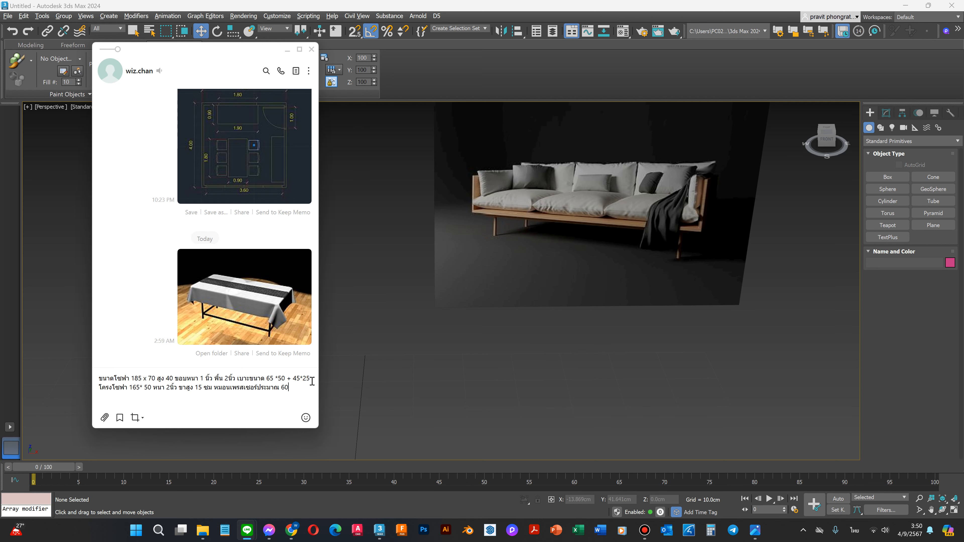
key(Return)
click(359, 188)
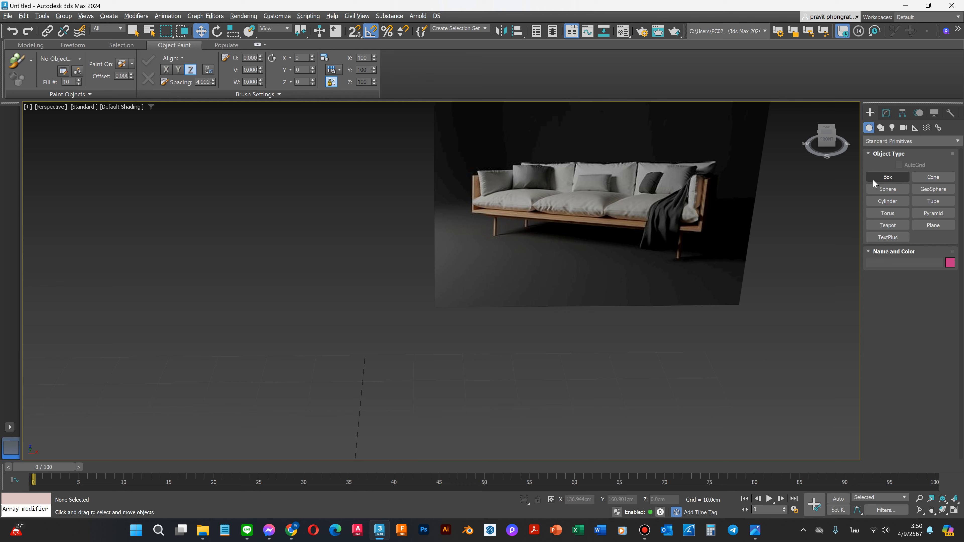
Step: Create a flat box about 37 cm long, 52 cm wide and 6 cm high around the grid's origin
click(881, 177)
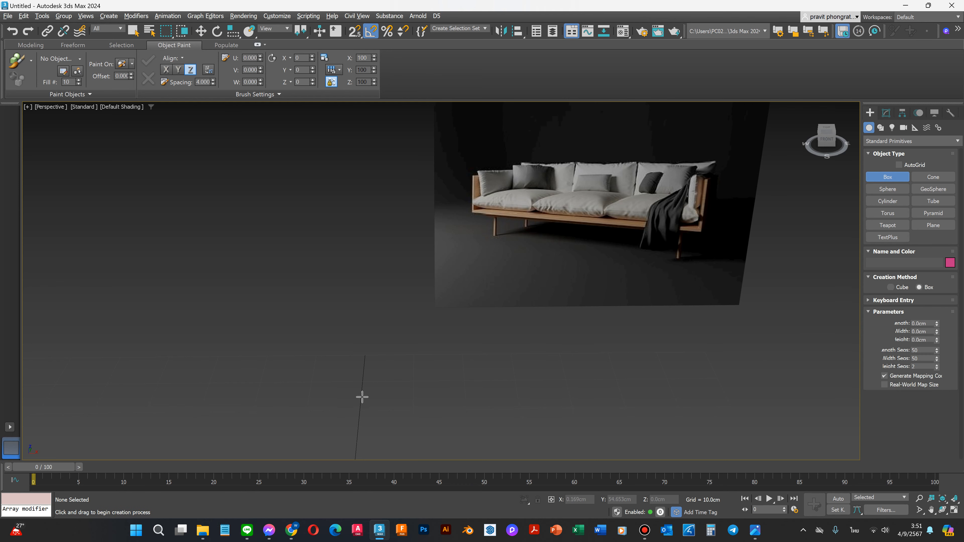
scroll(484, 326, down, 2)
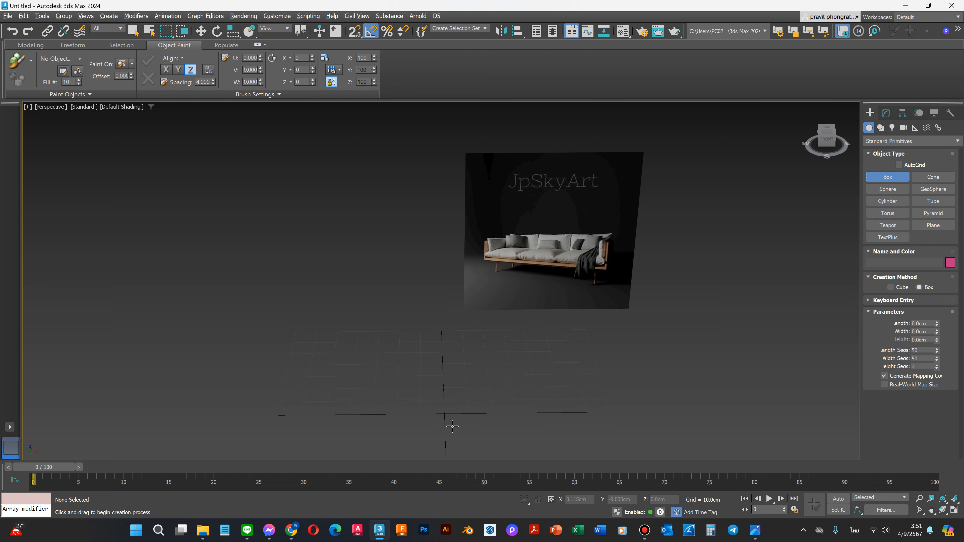
scroll(410, 357, down, 2)
scroll(398, 365, up, 2)
drag(390, 361, 496, 400)
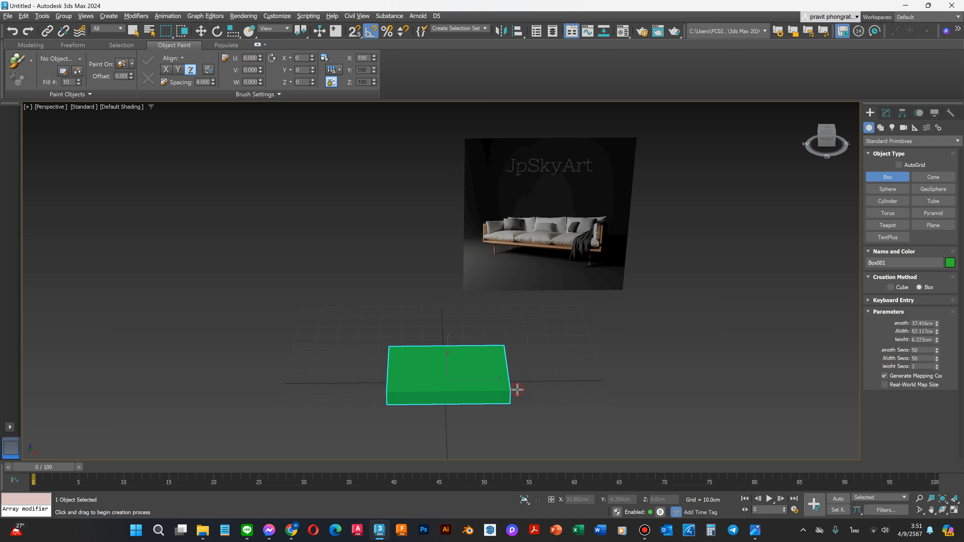
Step: Set the box's length to 185 cm and its width to 70 cm
click(921, 324)
key(Tab)
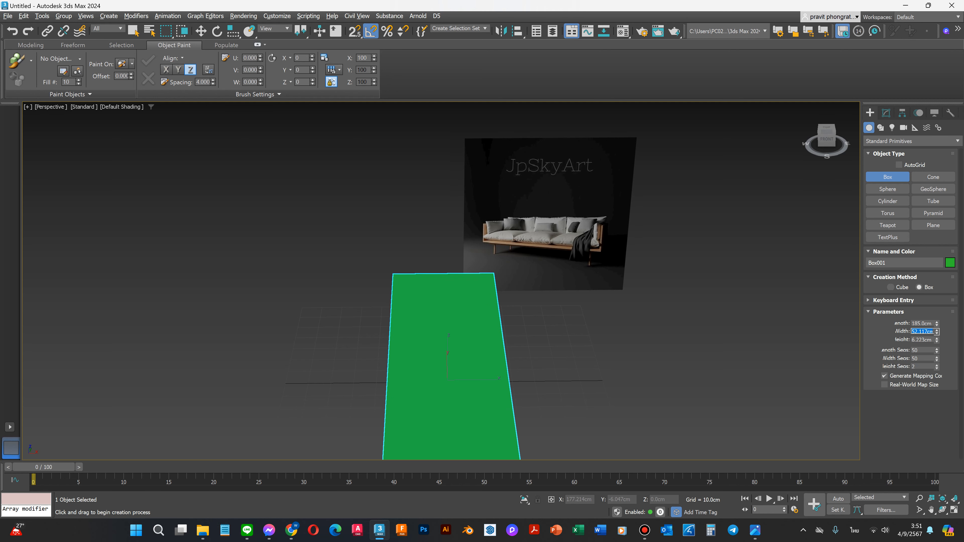
text(70)
key(Tab)
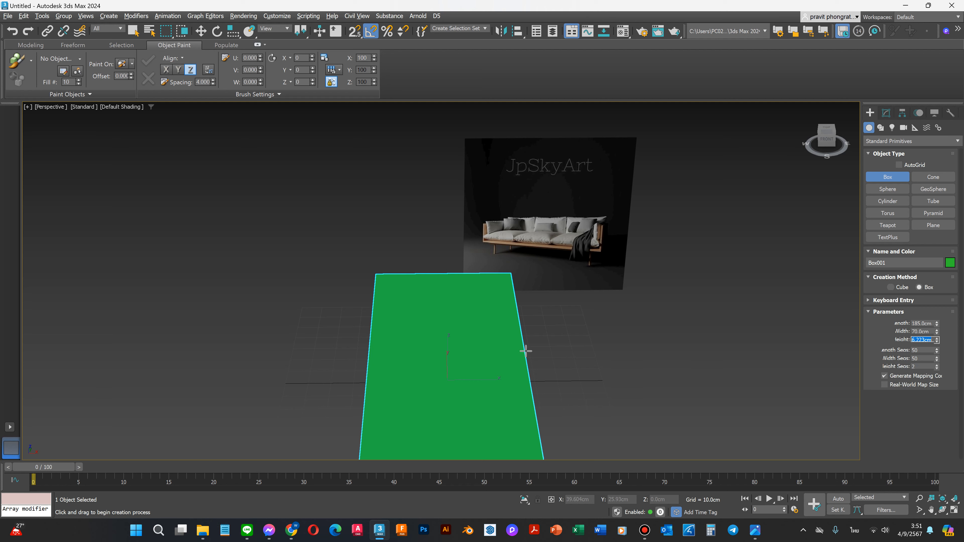
Step: Set the box's length to 70 cm and its width to 185 cm
click(933, 323)
text(70)
key(Tab)
text(18)
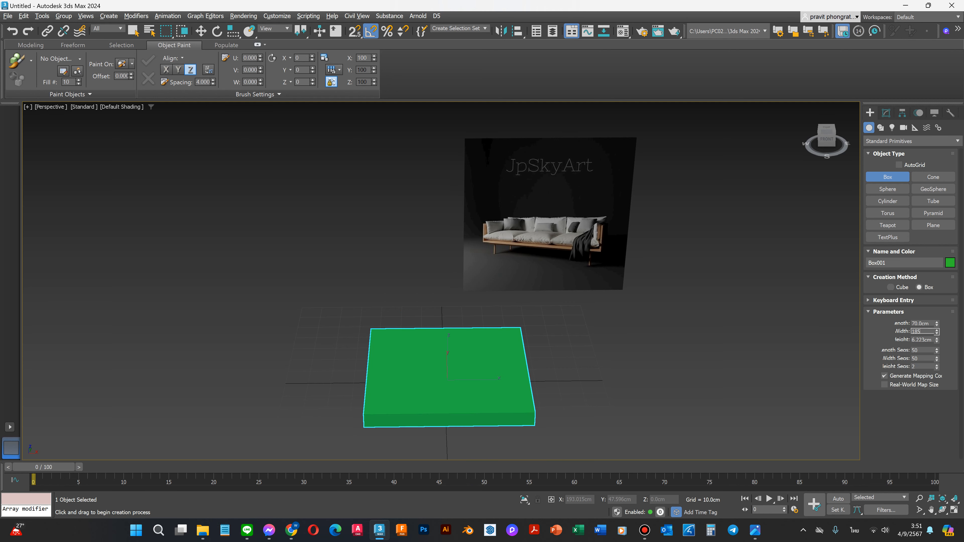
key(Tab)
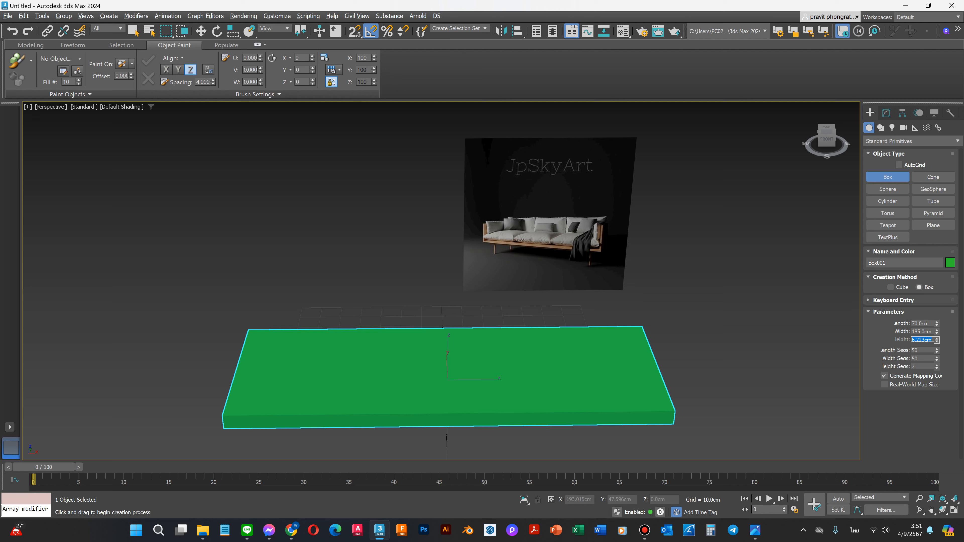
Step: Check the sofa's base in the reference picture and set the box's width to 190 cm and height to 5 cm
scroll(556, 244, up, 5)
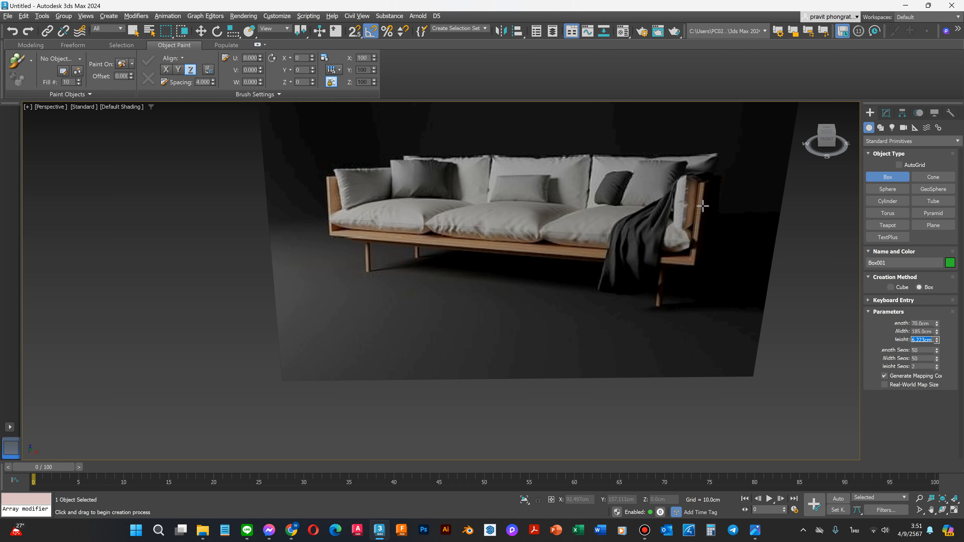
scroll(687, 249, up, 4)
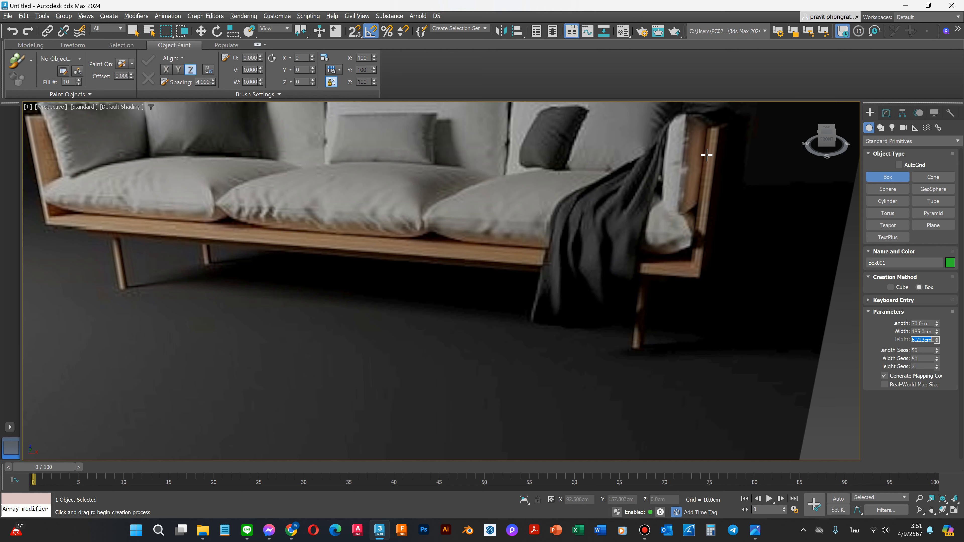
scroll(454, 260, down, 3)
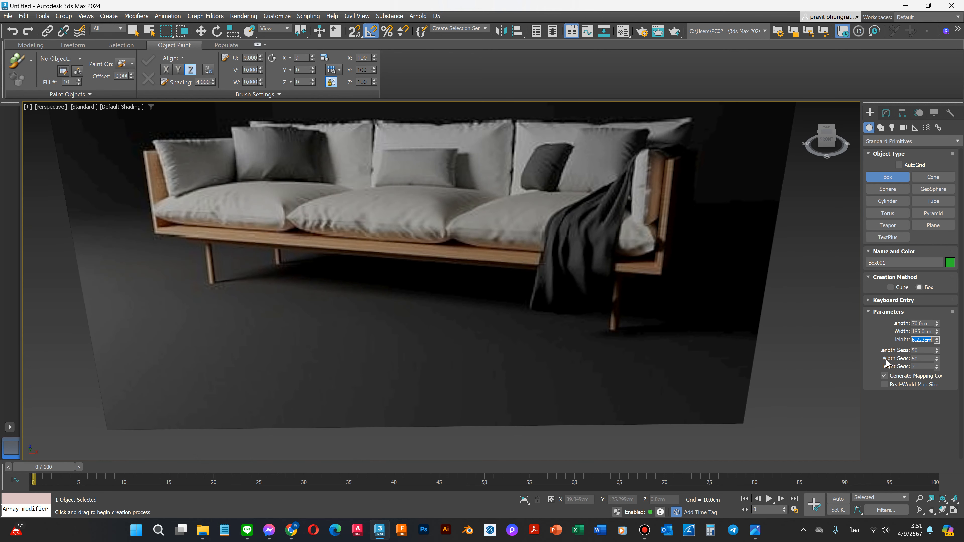
double_click(932, 329)
text(190)
double_click(916, 340)
text(5.0cm)
Step: Set the box's segments to 3 along the length, 3 along the width and 1 along the height
click(923, 351)
double_click(917, 350)
text(3)
key(Tab)
text(3)
key(Tab)
Step: Display edged faces on the shaded objects in the perspective view
scroll(554, 293, down, 6)
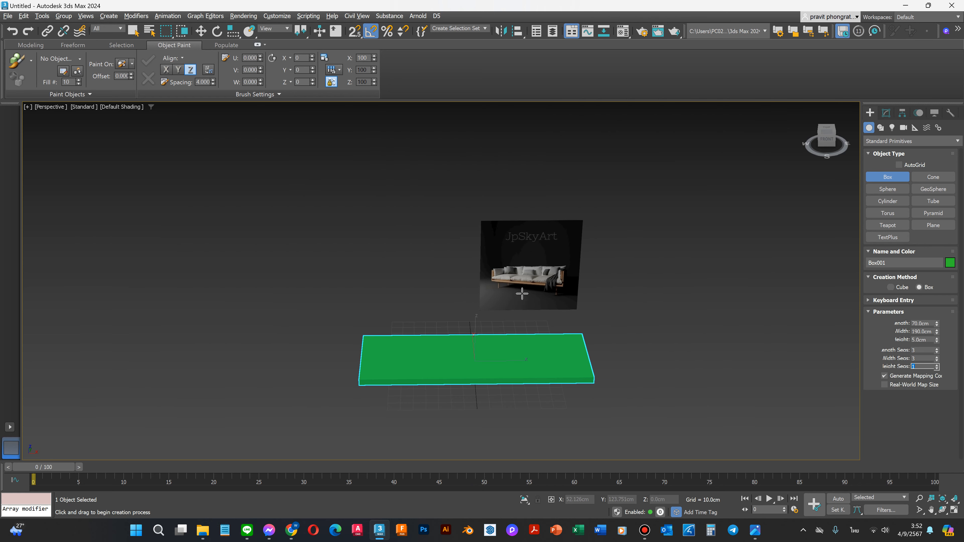
scroll(493, 370, up, 4)
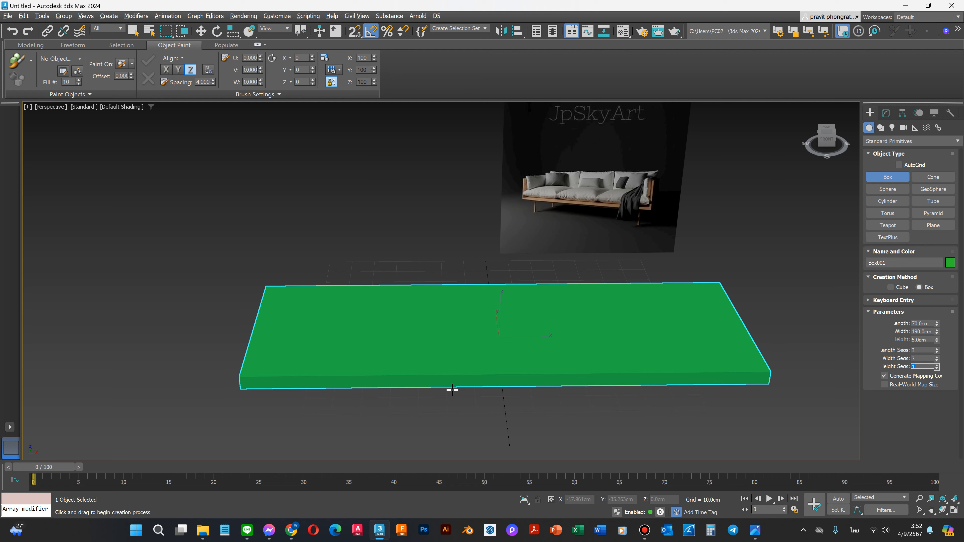
click(130, 108)
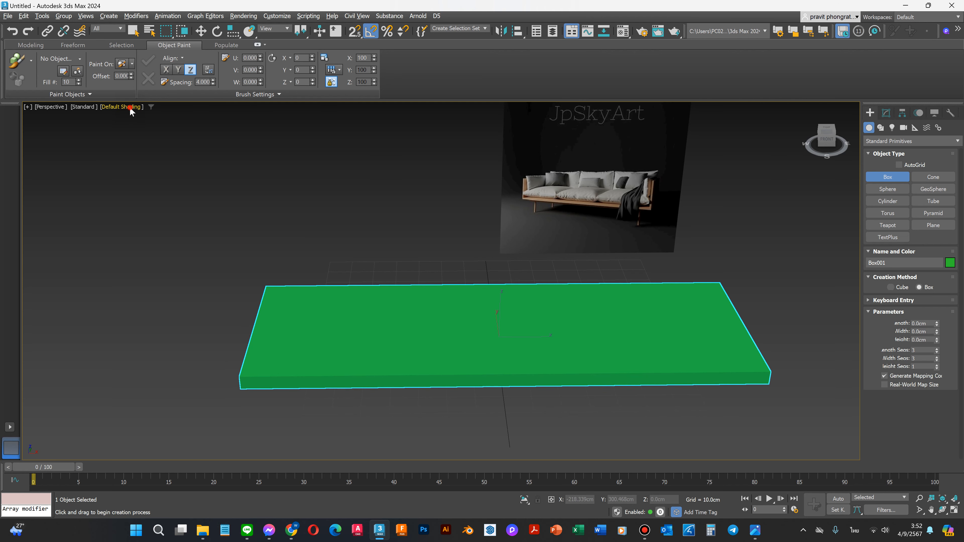
click(122, 213)
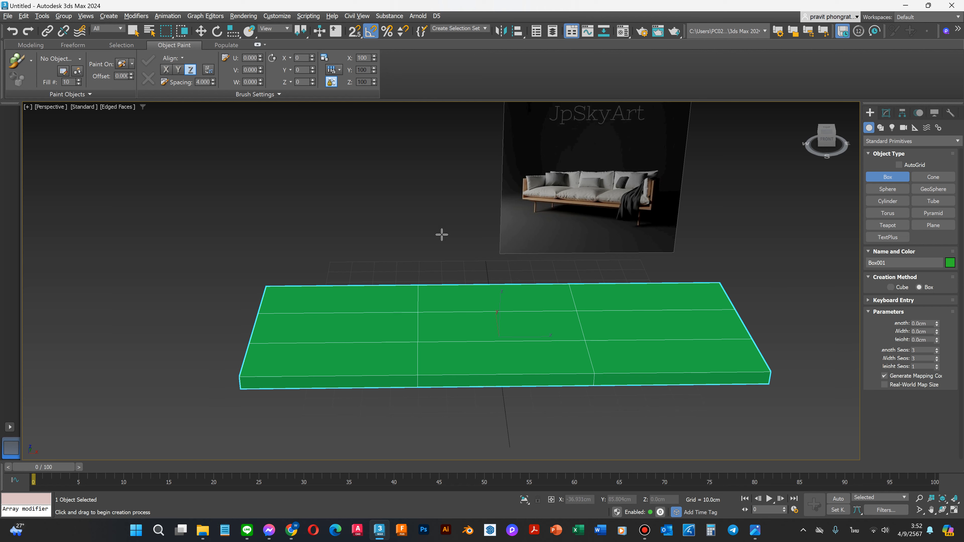
Step: Convert the sofa base box to an editable poly and expand its list of sub-object levels
click(884, 115)
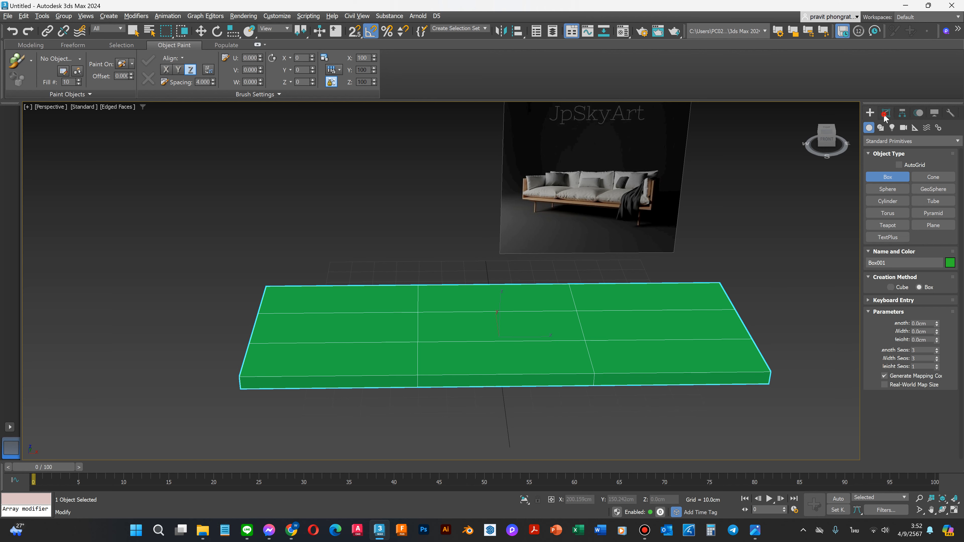
right_click(550, 341)
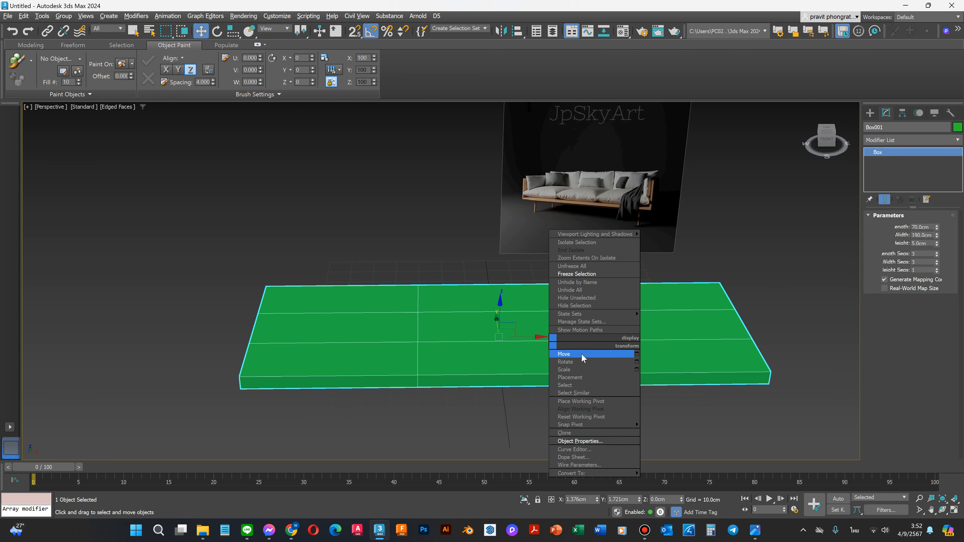
mouse_move(587, 474)
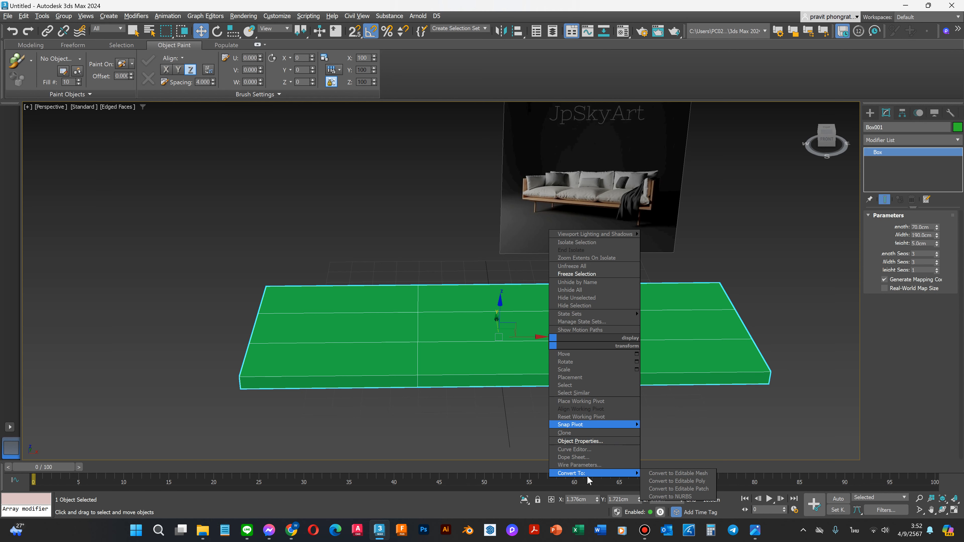
click(675, 481)
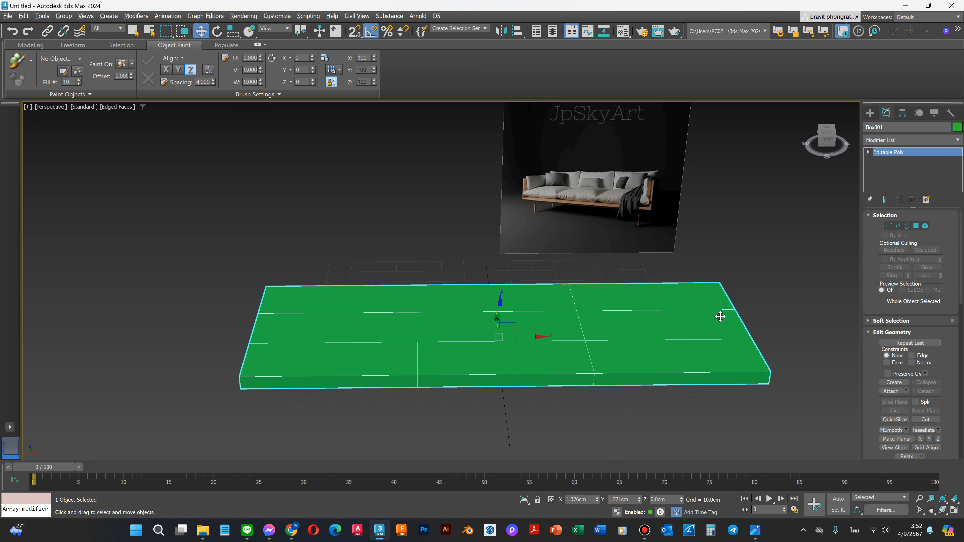
click(868, 153)
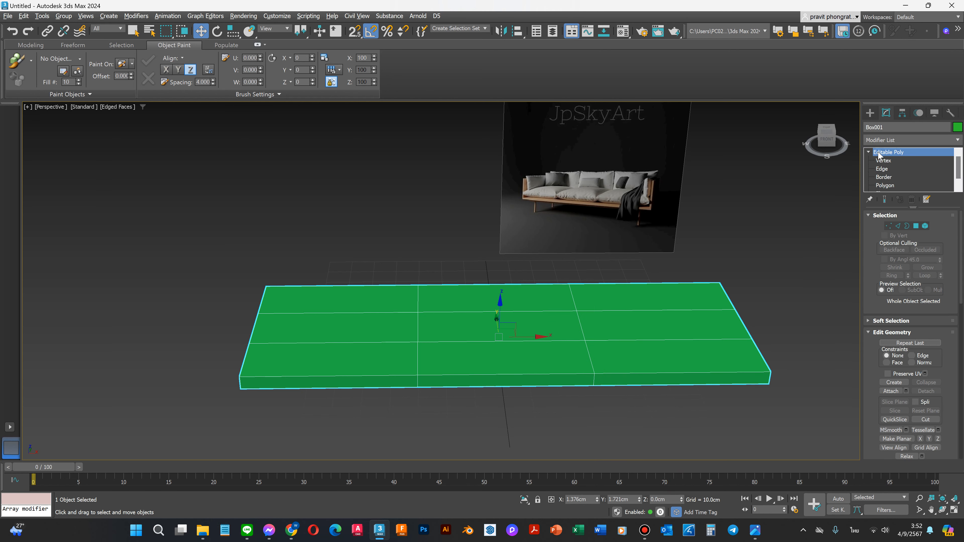
click(885, 159)
click(886, 153)
Step: Center the sofa base on the world origin by setting its X and Y position to 0
click(583, 500)
text(0)
key(Tab)
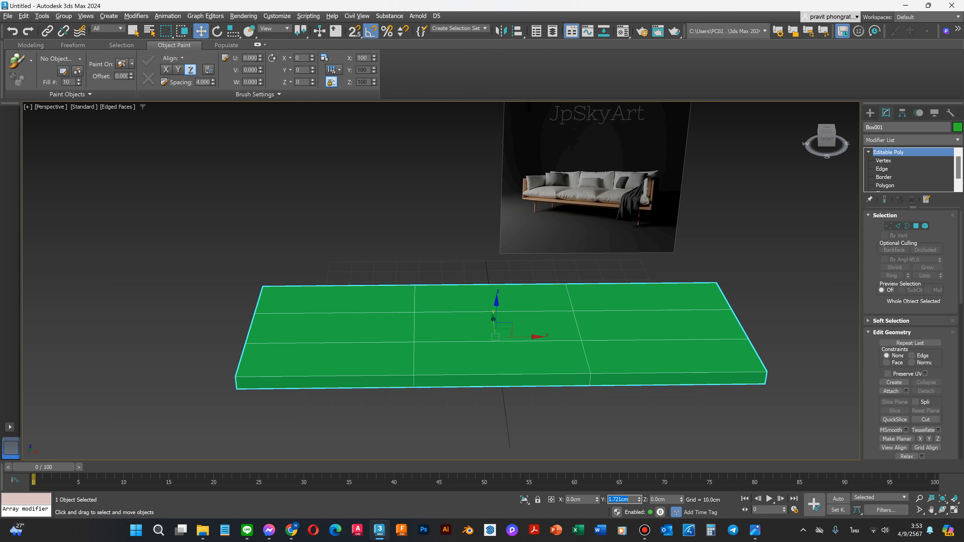
text(0)
key(Tab)
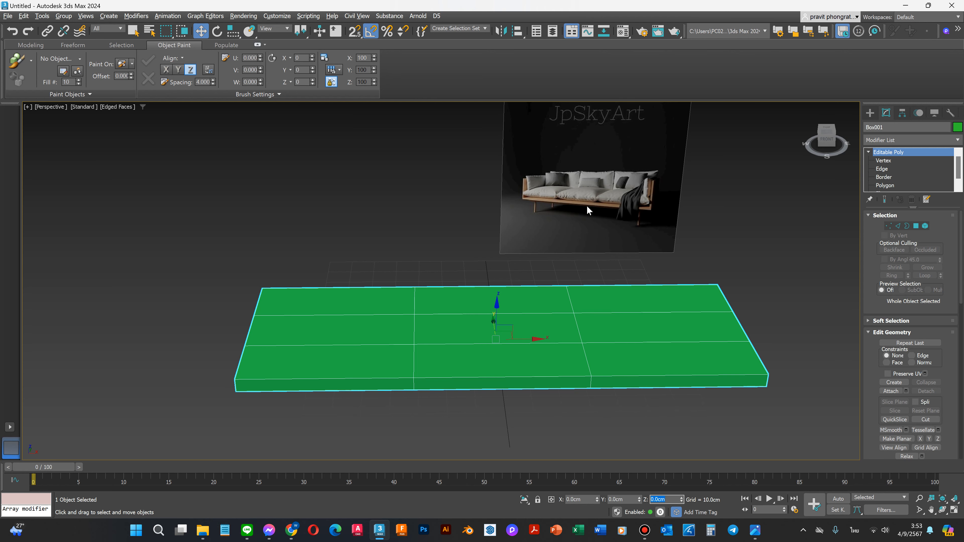
Step: Check the sofa frame in the reference picture, show the base in the Top view and edit it at vertex level
scroll(592, 203, up, 2)
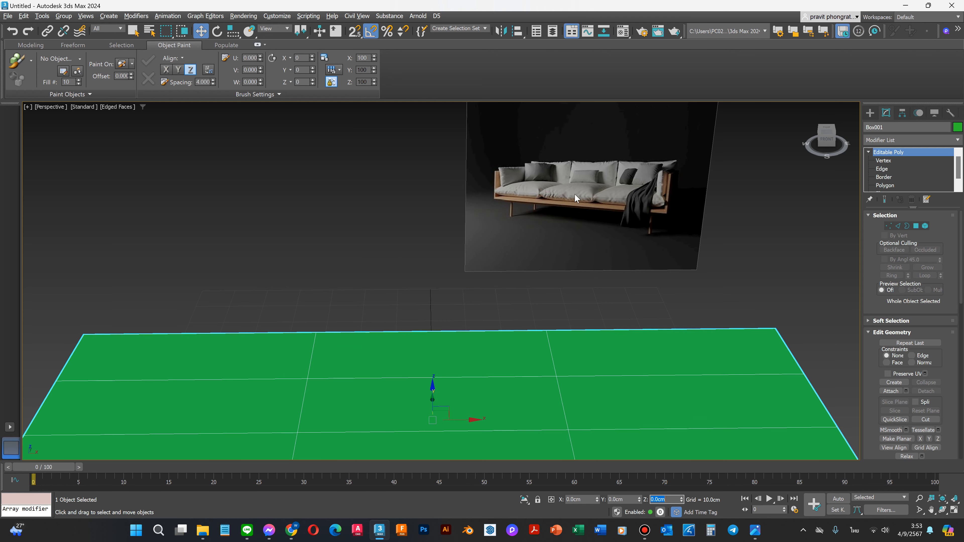
scroll(575, 198, up, 3)
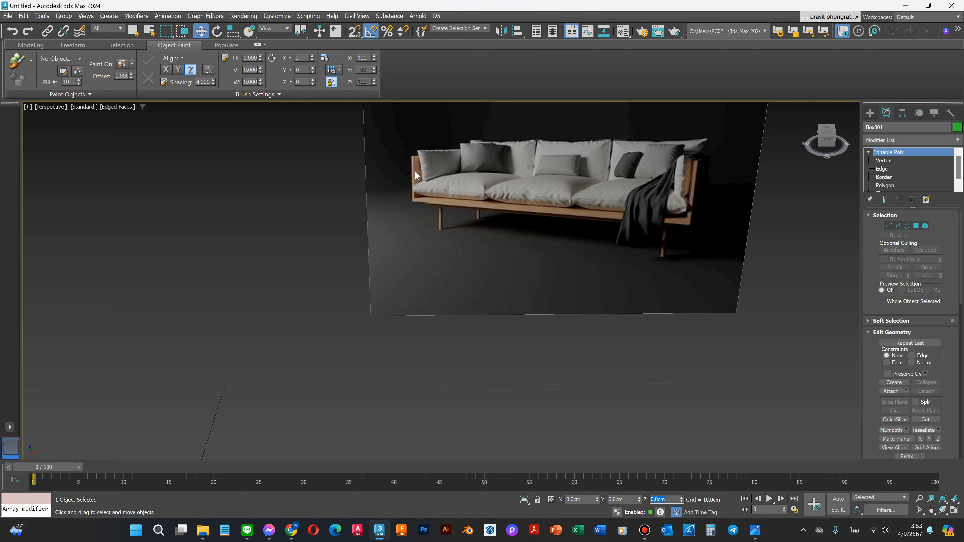
scroll(624, 218, down, 4)
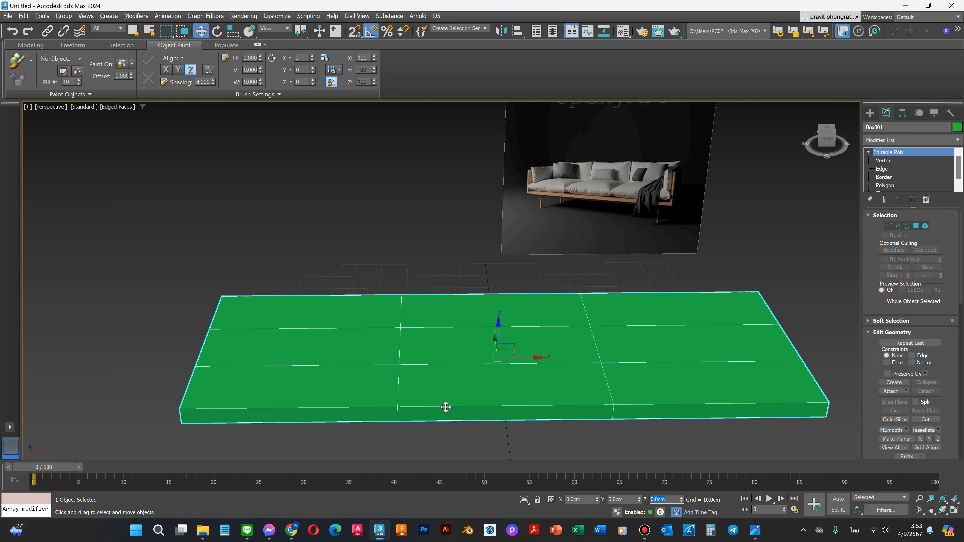
text(ะ)
click(414, 263)
key(t)
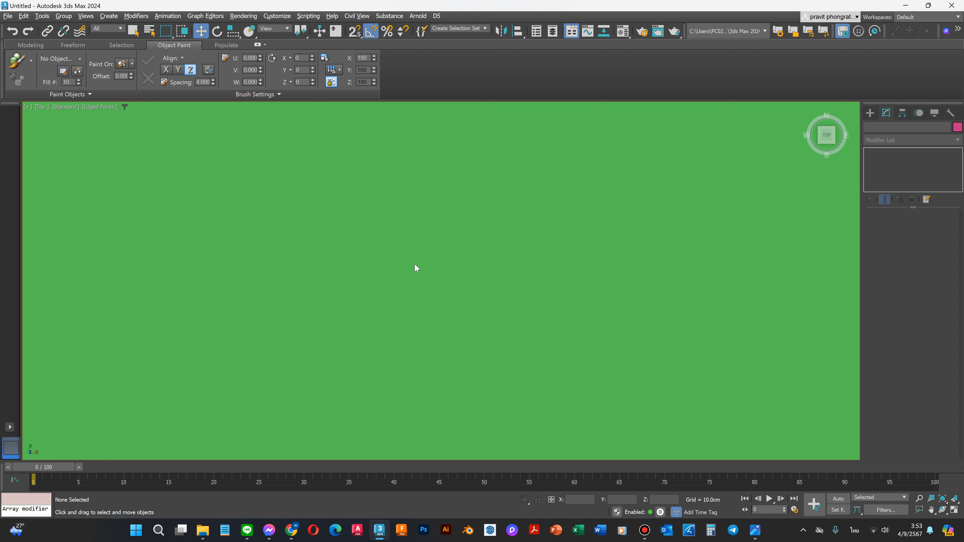
scroll(620, 267, down, 5)
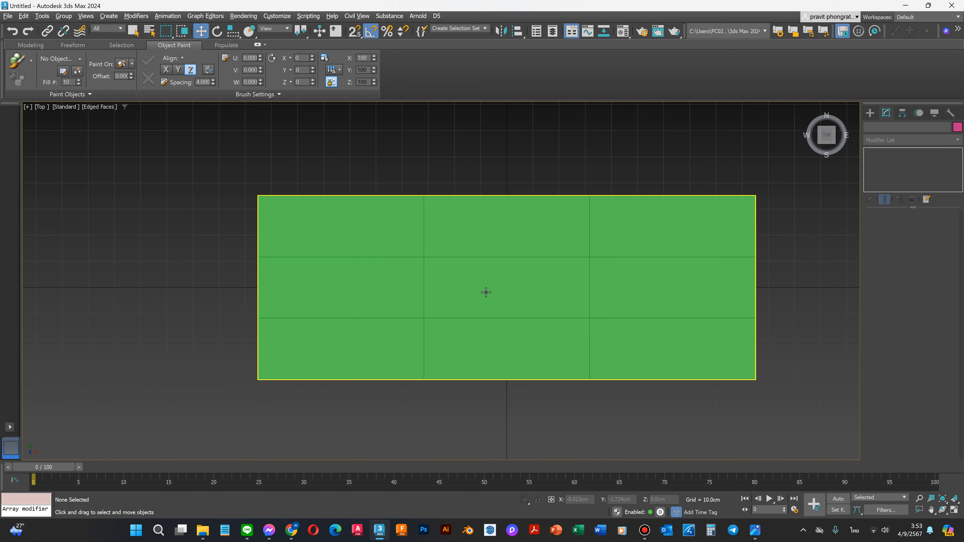
click(619, 269)
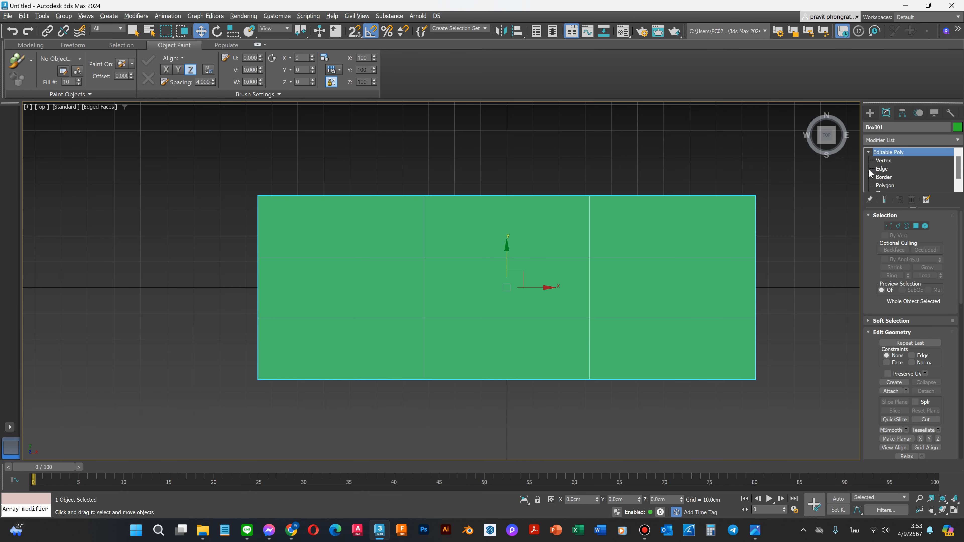
click(882, 161)
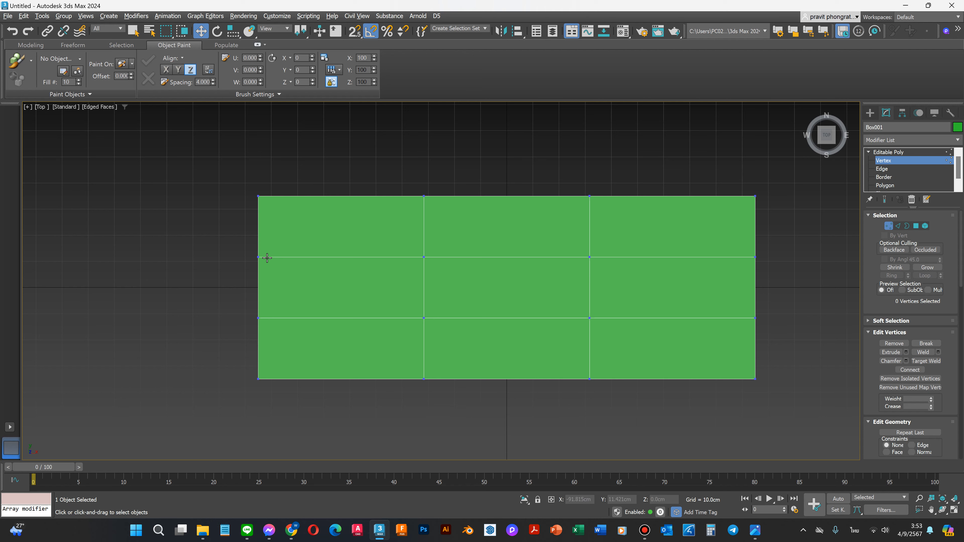
Step: Move the inner row of vertices nearest the base's back edge to Y 30 cm
drag(244, 178, 276, 213)
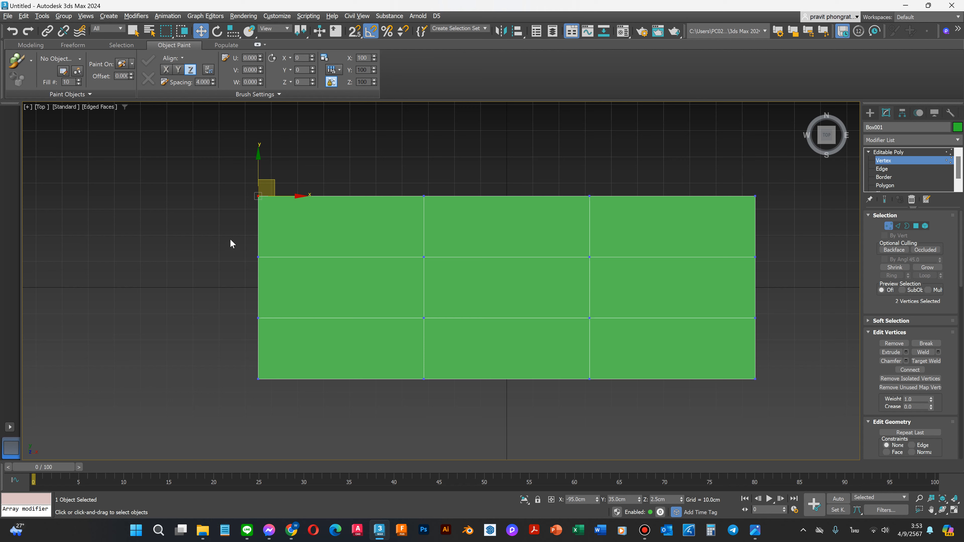
drag(230, 239, 823, 273)
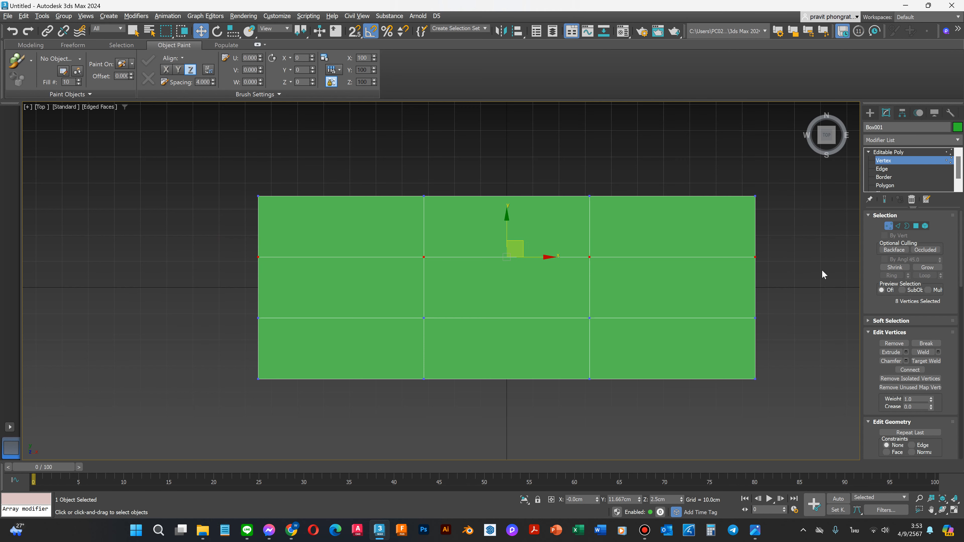
double_click(629, 499)
text(30)
key(Return)
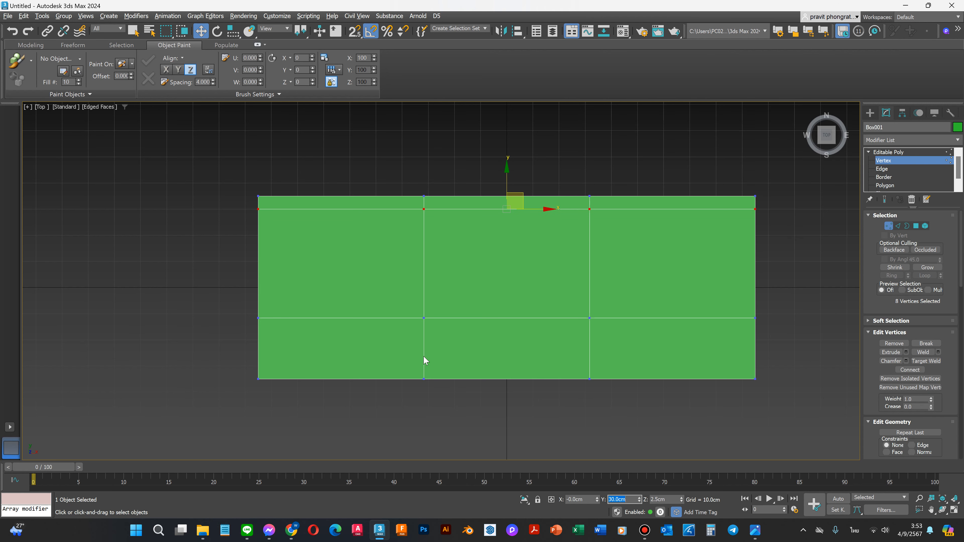
Step: Move the inner column of vertices on the base's negative-X side to X -90 cm
drag(251, 171, 266, 203)
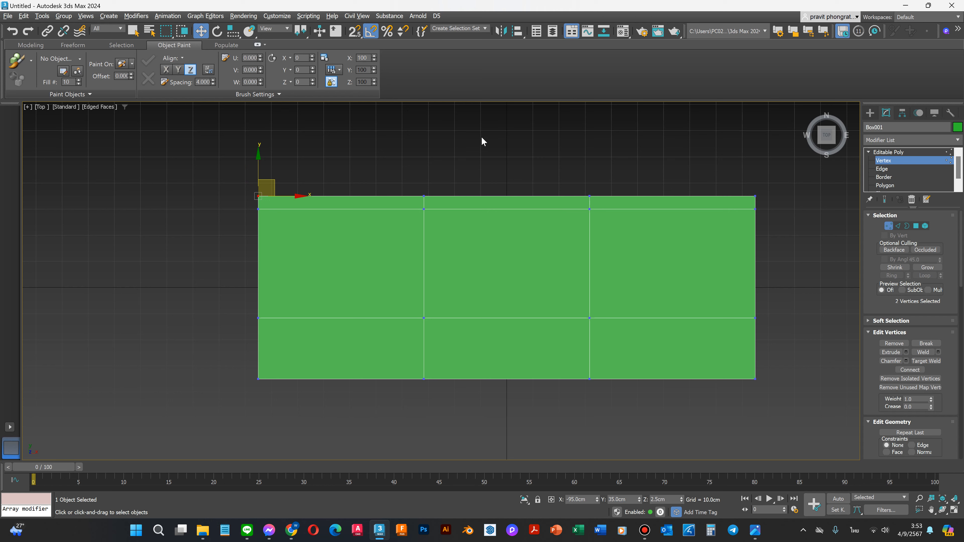
drag(399, 142, 446, 402)
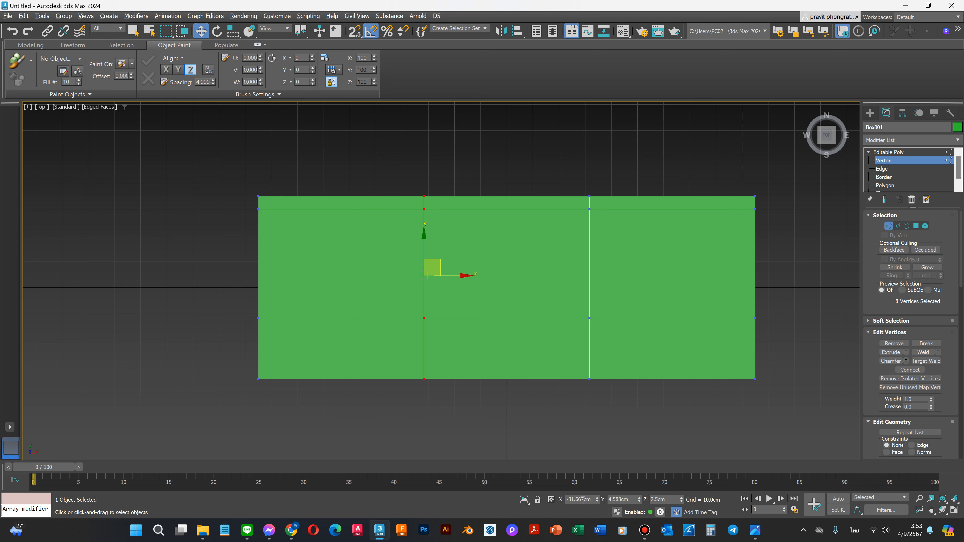
click(596, 500)
drag(595, 501, 486, 498)
key(BackSpace)
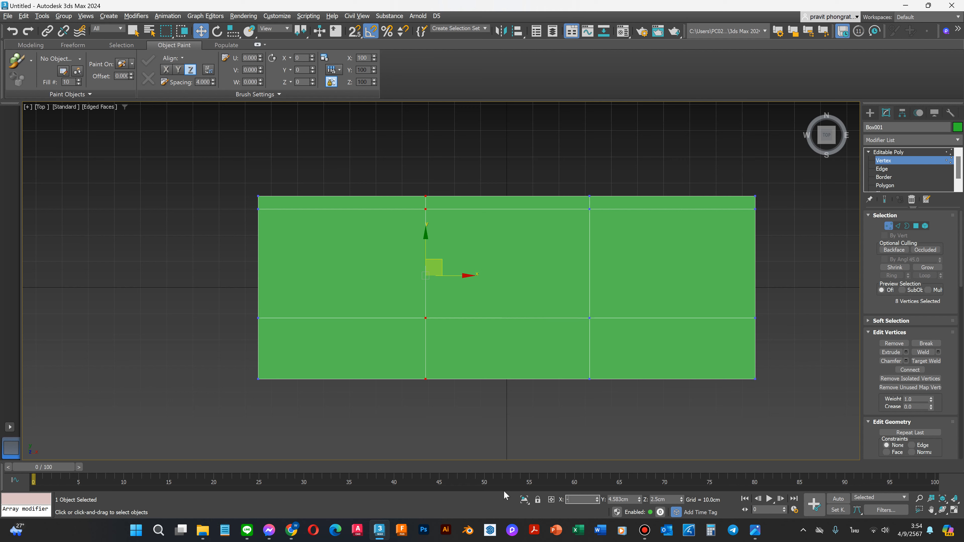
key(Return)
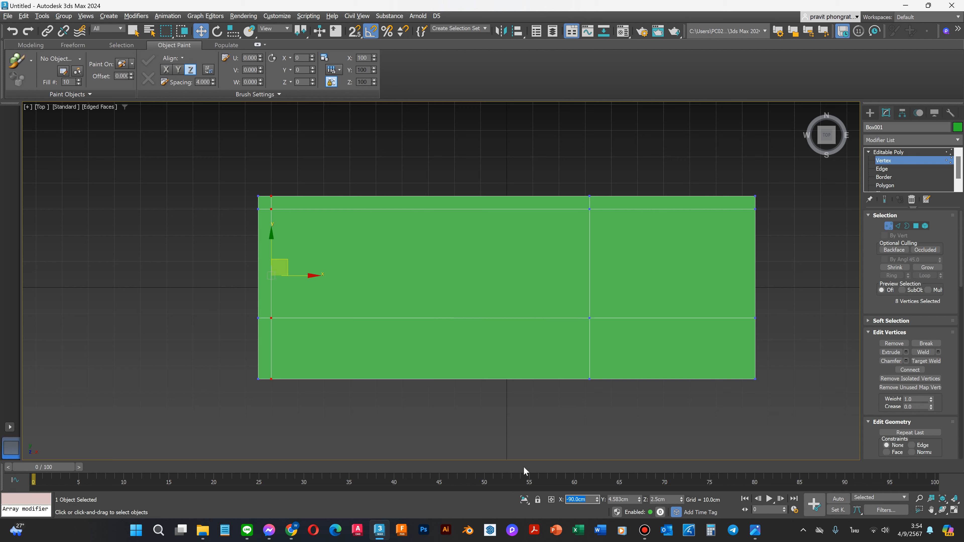
Step: Move the inner column of vertices on the base's positive-X side to X 90 cm and clear the vertex selection
drag(585, 181, 609, 412)
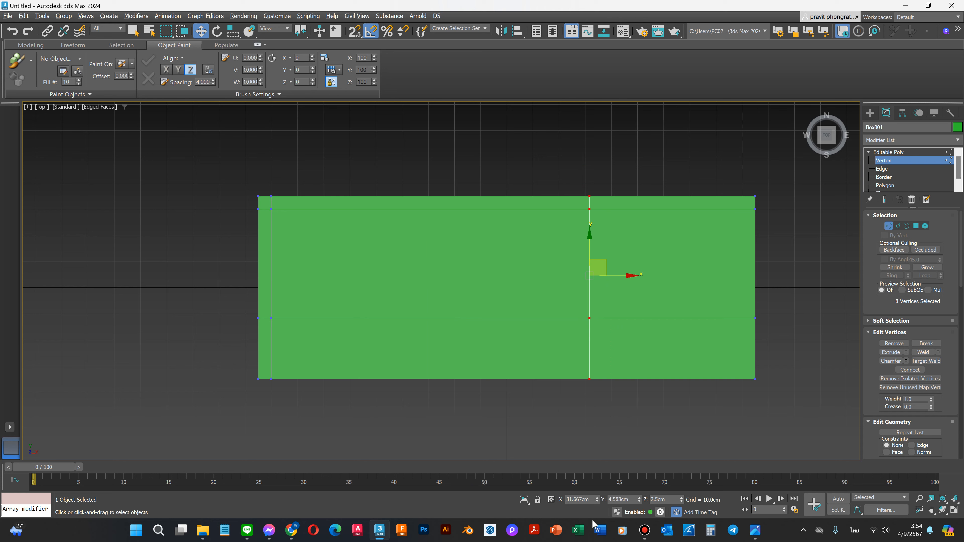
double_click(595, 500)
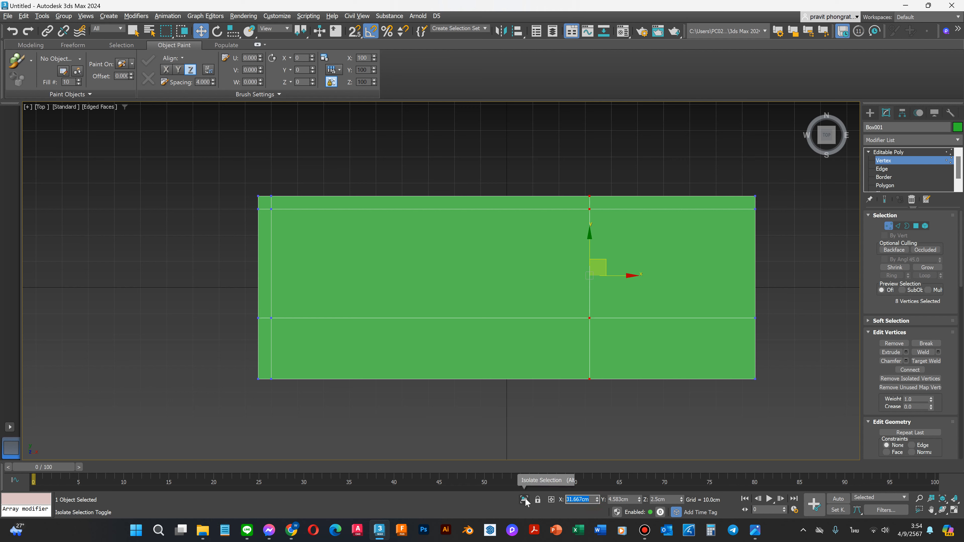
text(90)
key(Return)
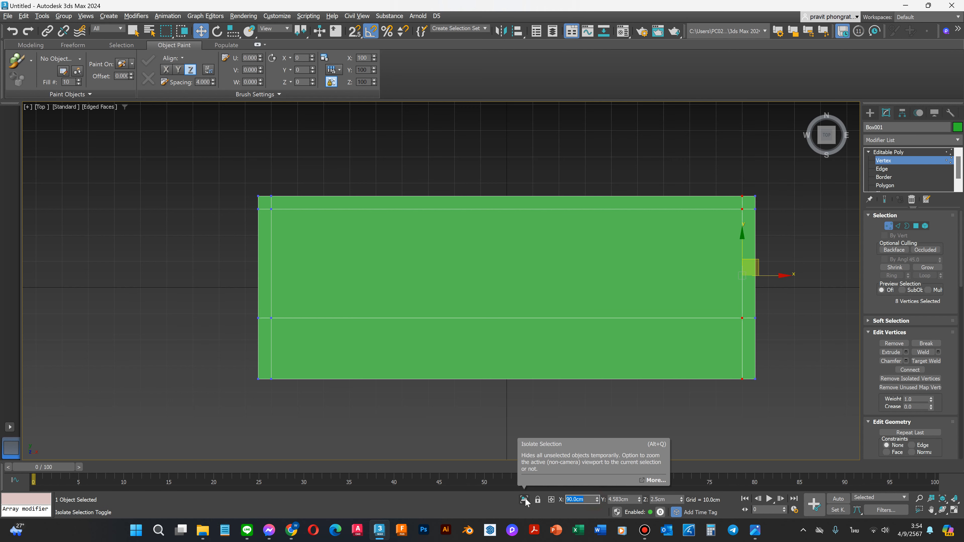
click(355, 157)
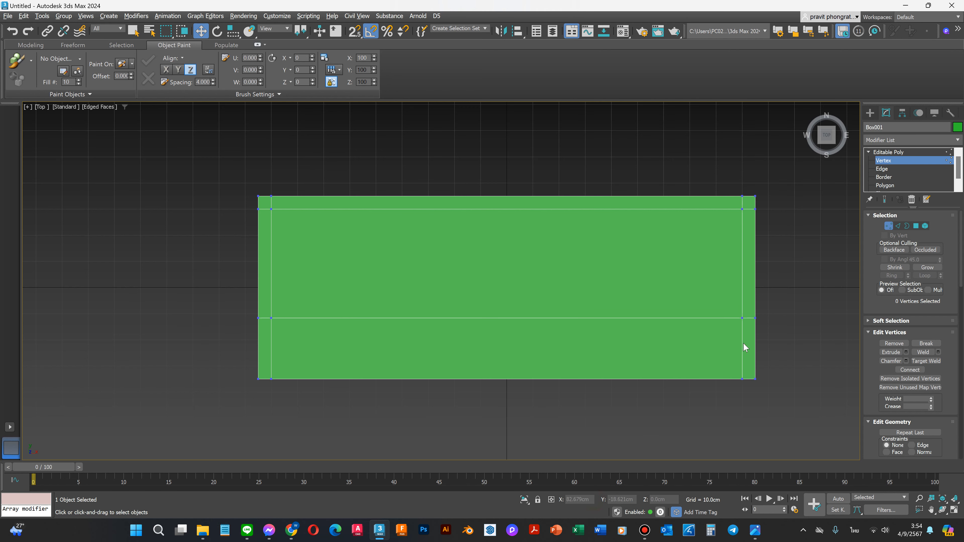
Step: Extrude the seven narrow top polygons along the base's back edge and both ends by 40 cm to form the backrest and arms
key(4)
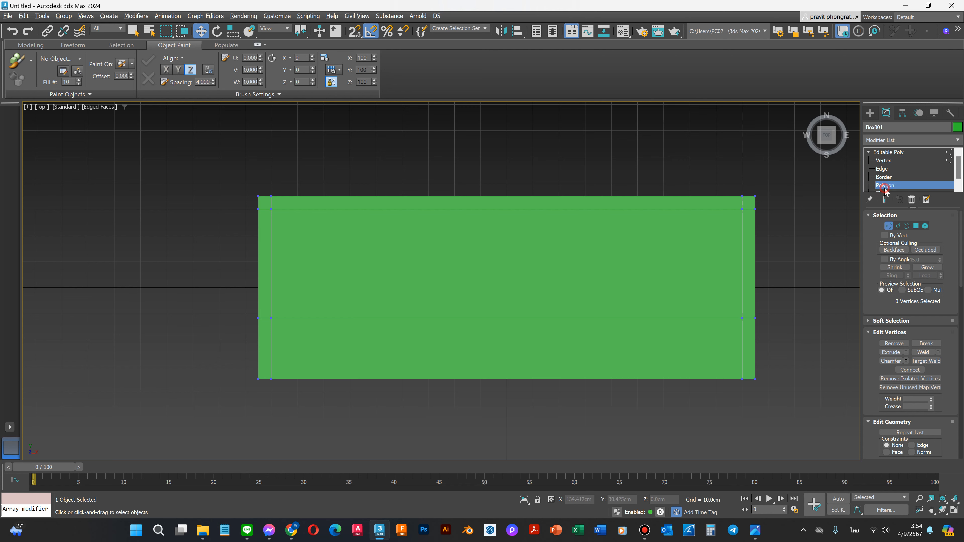
click(744, 367)
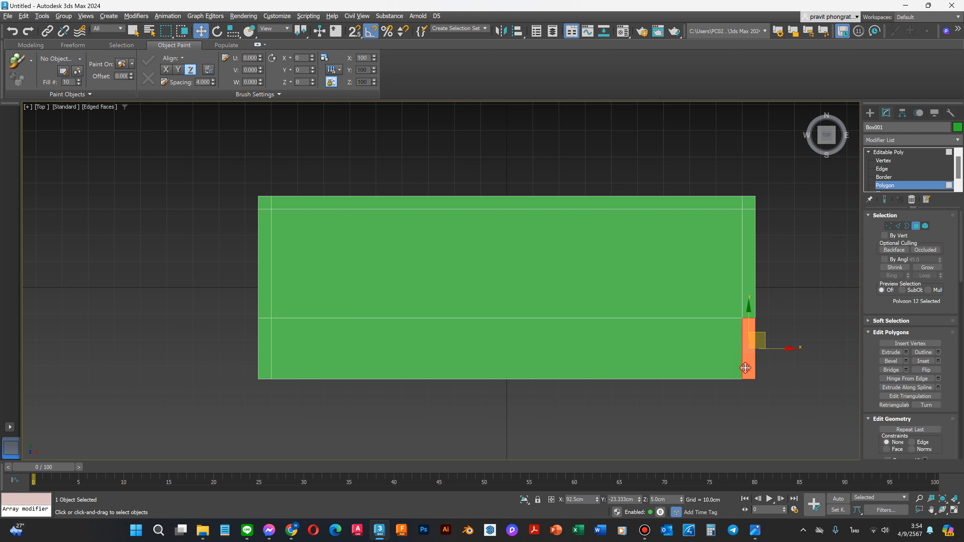
ctrl+click(753, 268)
ctrl+click(749, 203)
ctrl+click(720, 202)
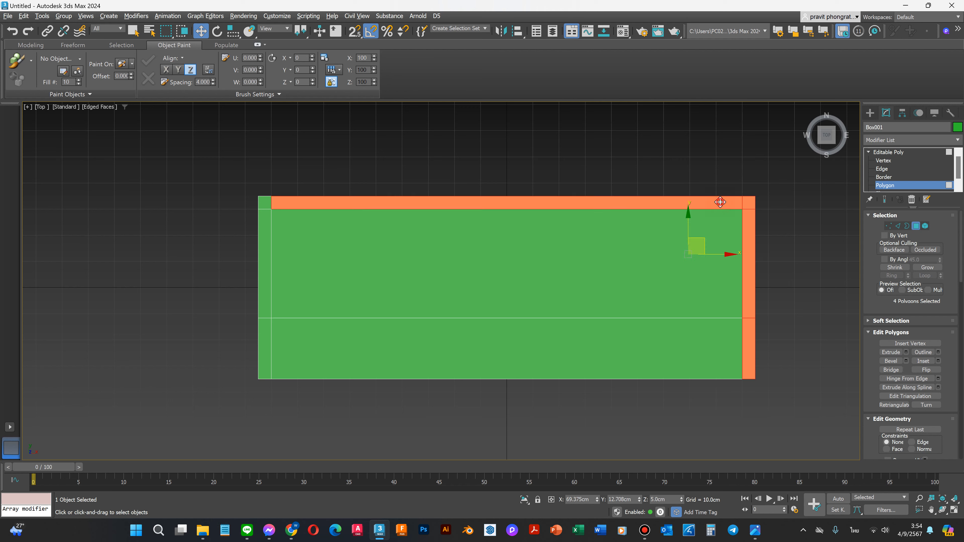
ctrl+click(261, 205)
ctrl+click(263, 229)
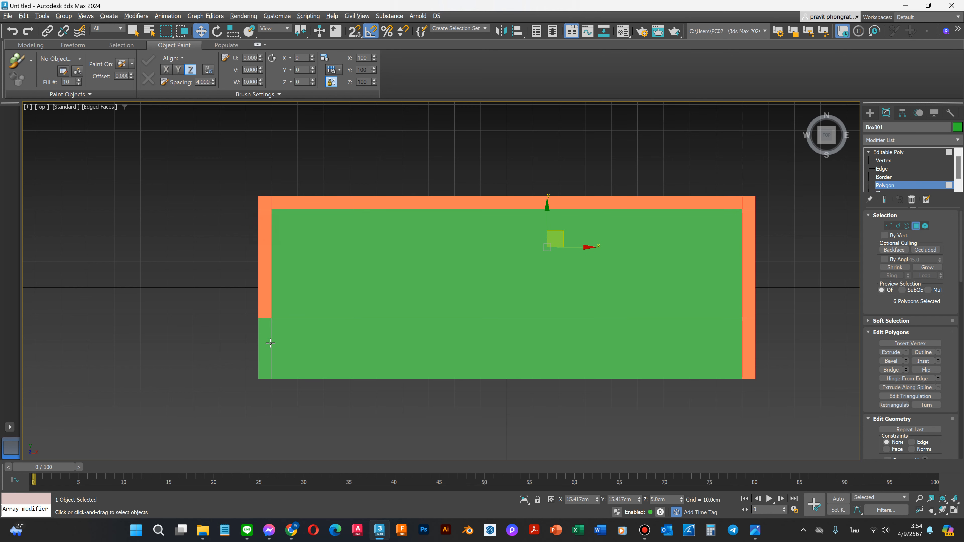
ctrl+click(267, 347)
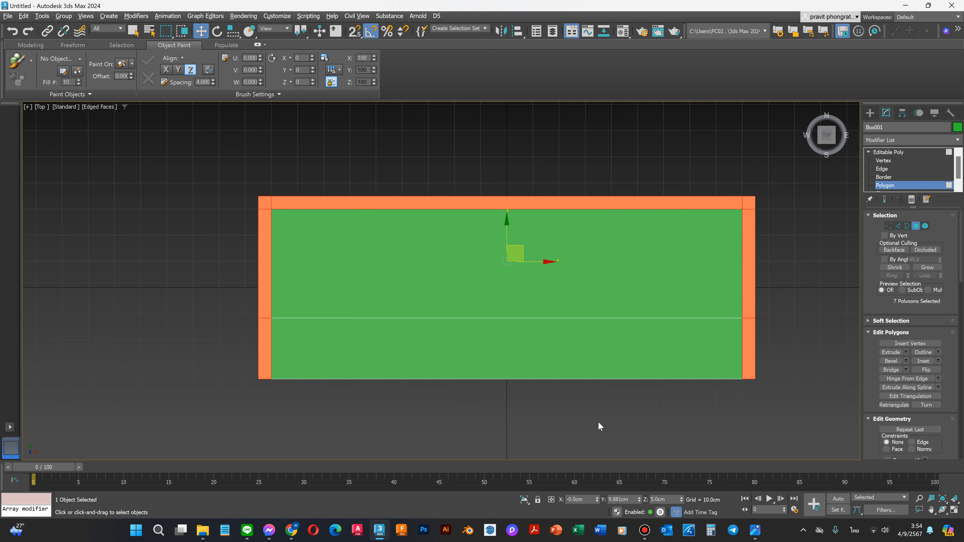
click(907, 352)
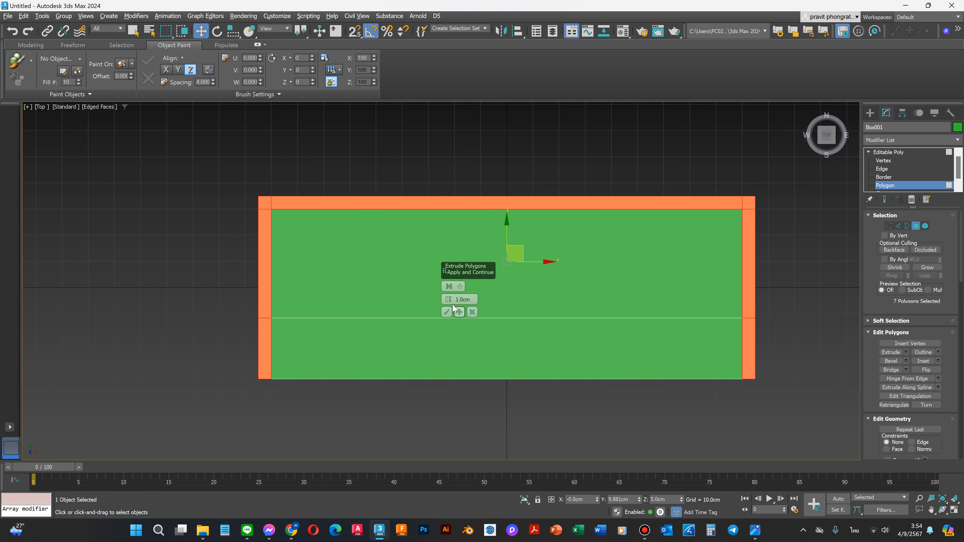
text(40)
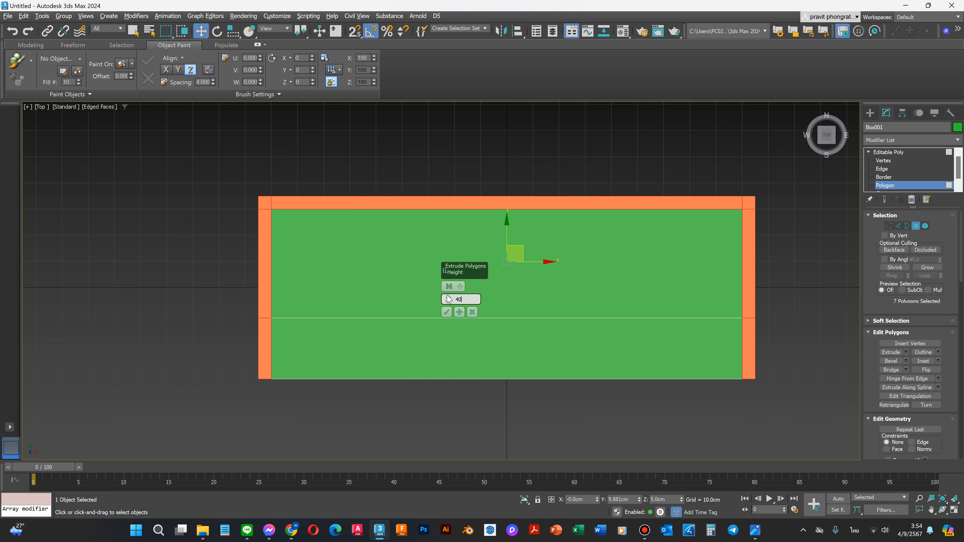
click(446, 313)
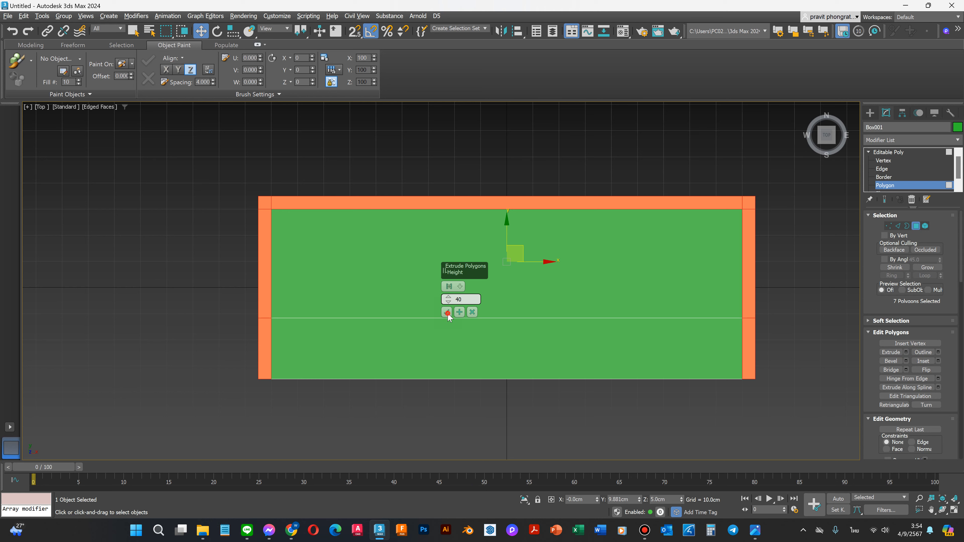
Step: Show the extruded sofa frame in a perspective view together with the reference picture
click(943, 501)
click(809, 107)
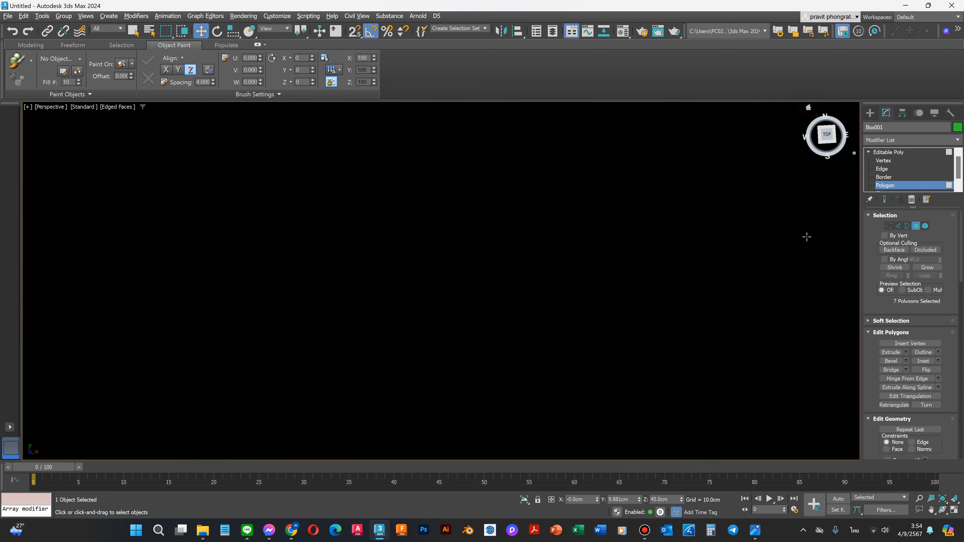
click(944, 500)
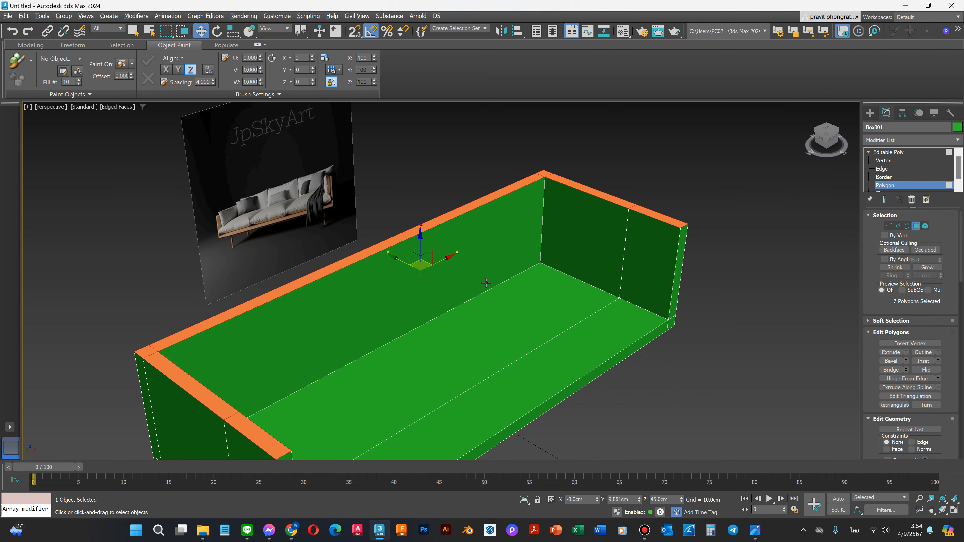
Step: Clear the polygon selection and compare the extruded frame with the sofa in the reference picture
click(477, 141)
scroll(643, 209, down, 4)
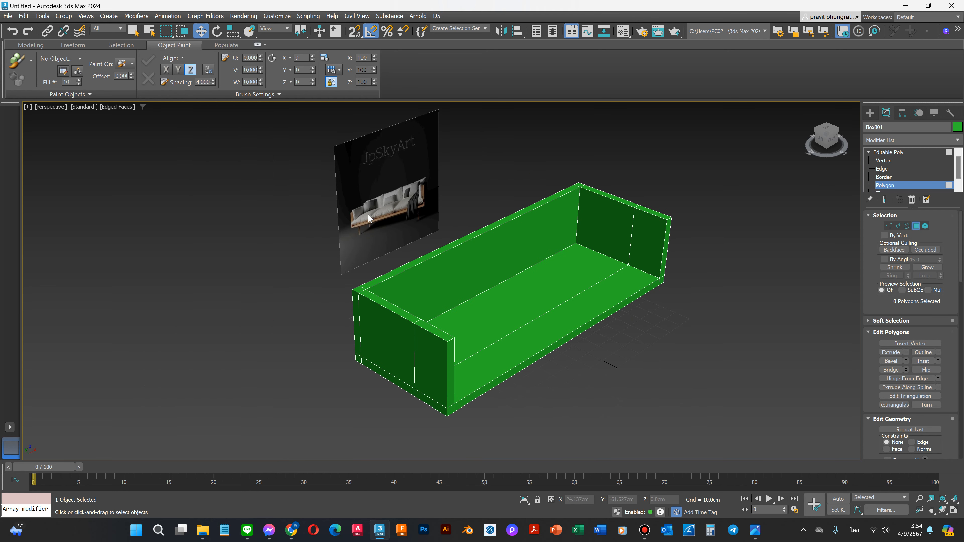
click(942, 510)
drag(484, 308, 450, 311)
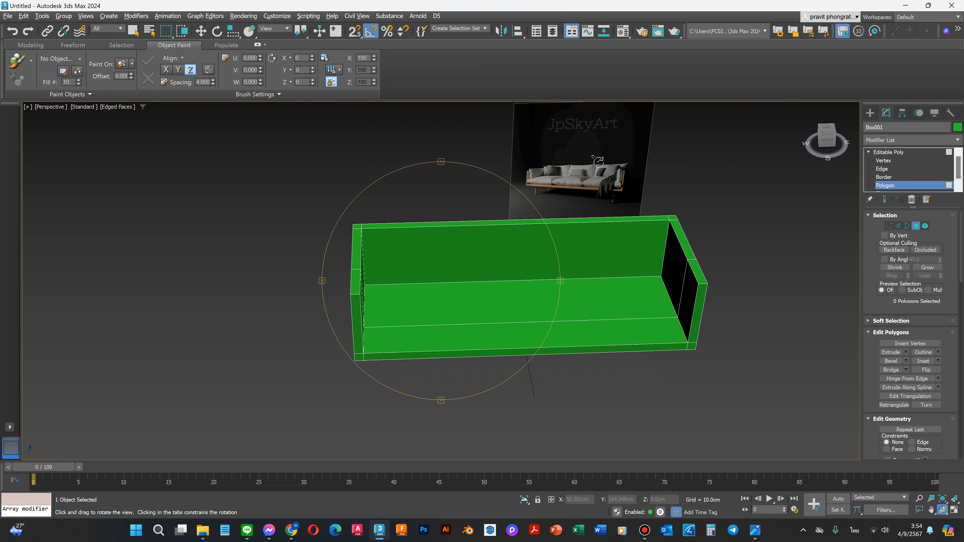
scroll(544, 224, up, 8)
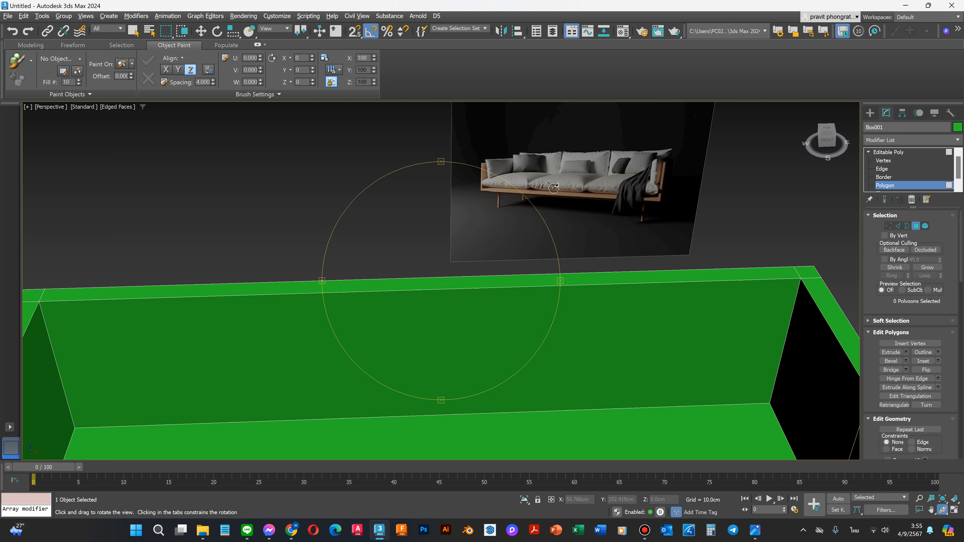
scroll(562, 190, down, 2)
scroll(438, 163, down, 3)
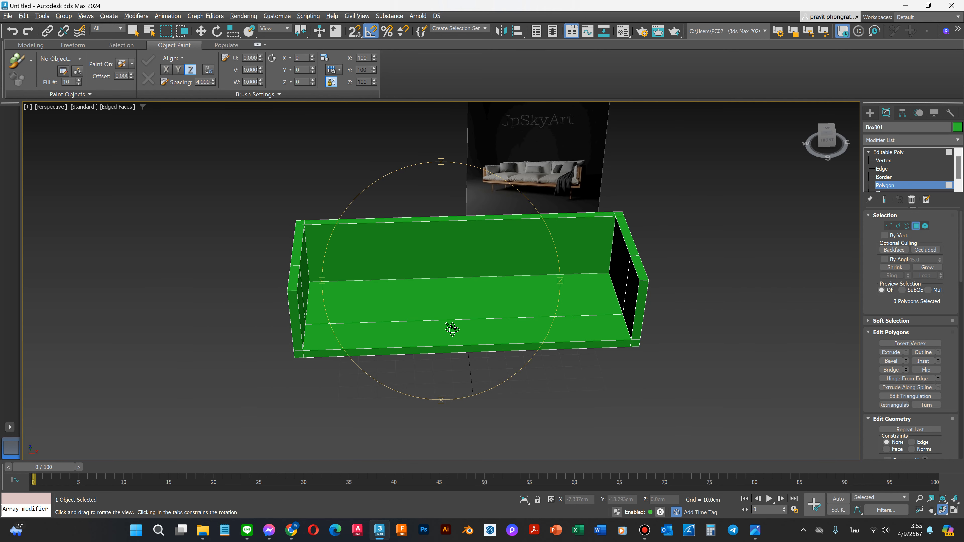
Step: Switch to the front view, leave polygon editing on the frame and deselect the frame
key(f)
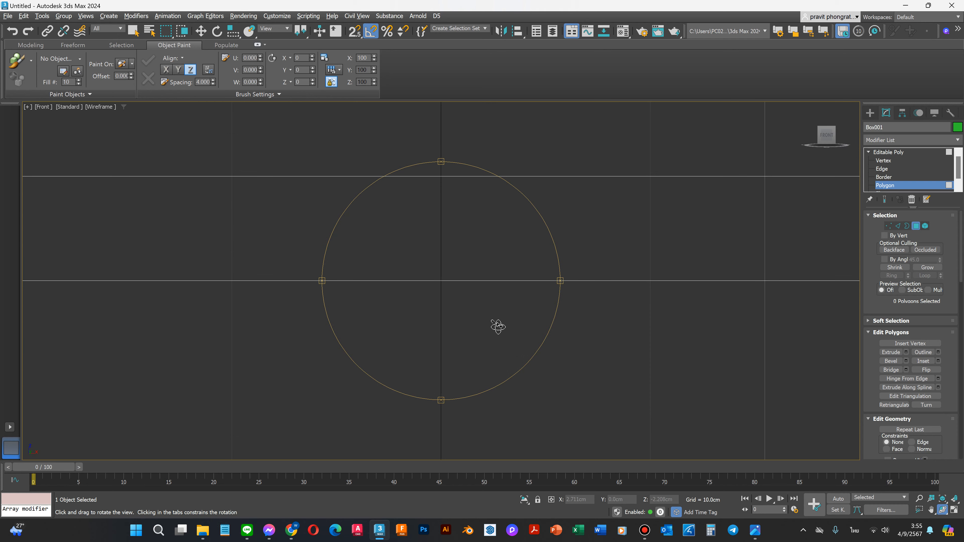
scroll(494, 325, down, 10)
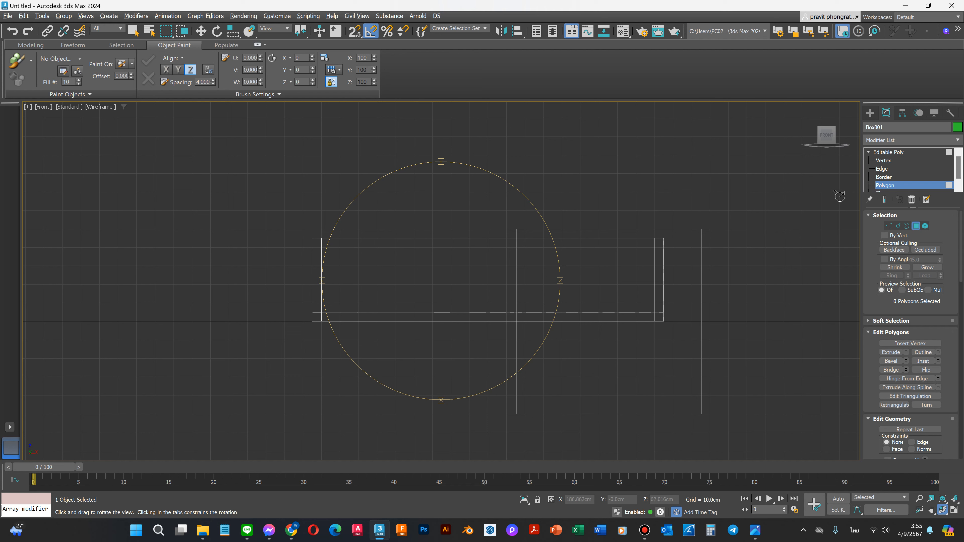
click(869, 152)
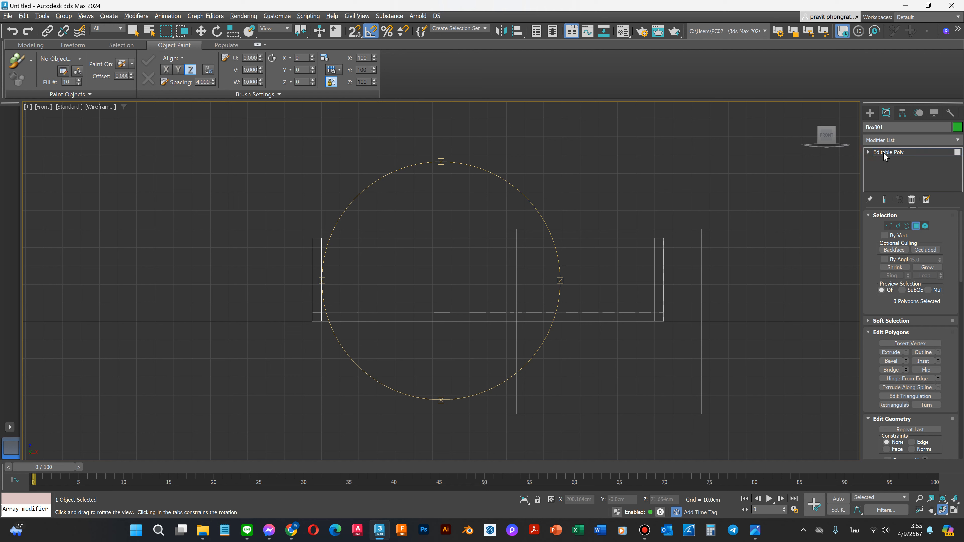
click(884, 152)
key(w)
click(517, 280)
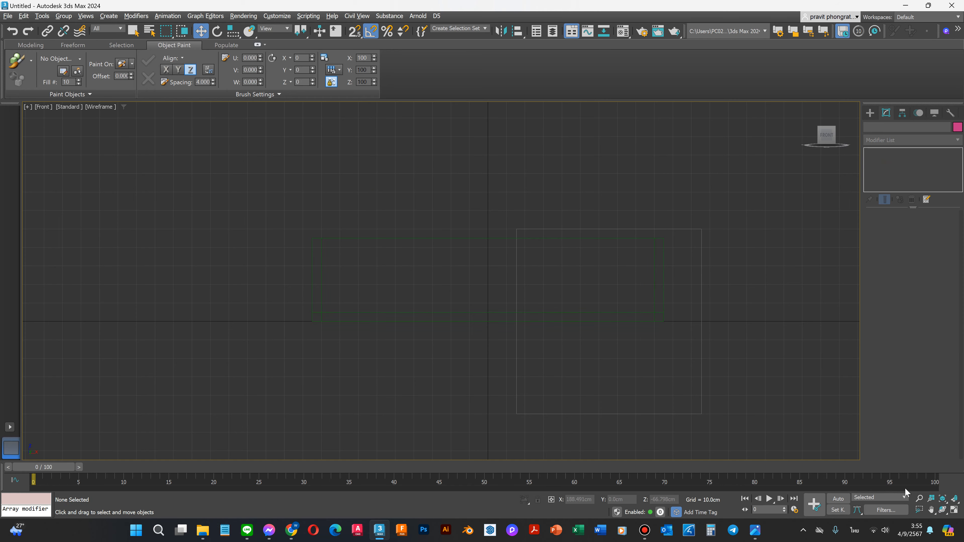
Step: Create a box in front of the frame in an angled view, about 62 cm long, 148 cm wide and 12 cm thick
click(942, 510)
drag(470, 263, 436, 297)
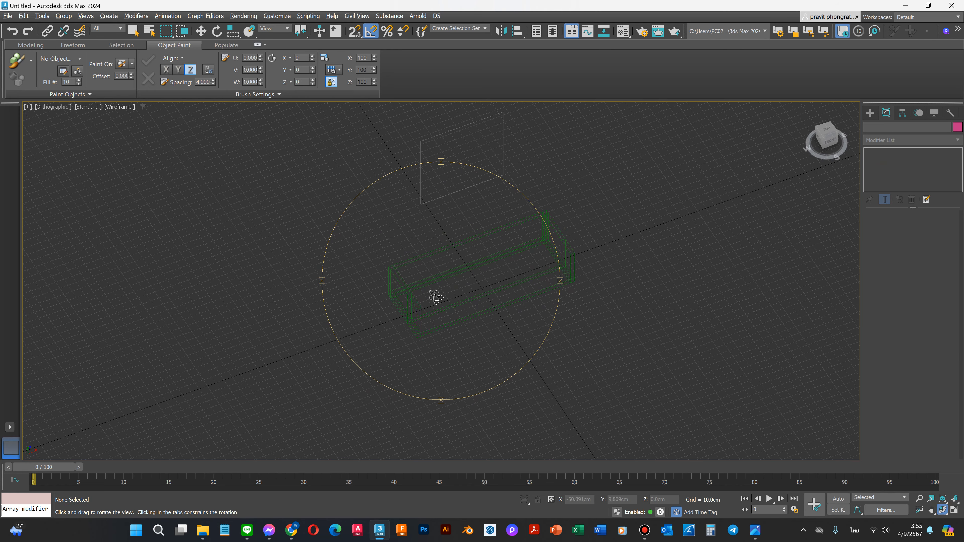
click(870, 113)
click(883, 178)
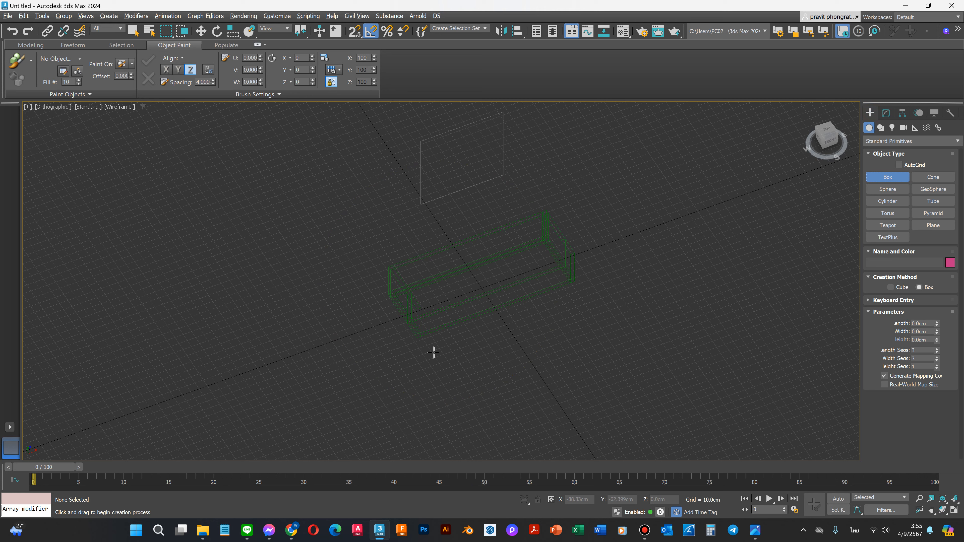
drag(450, 348, 598, 343)
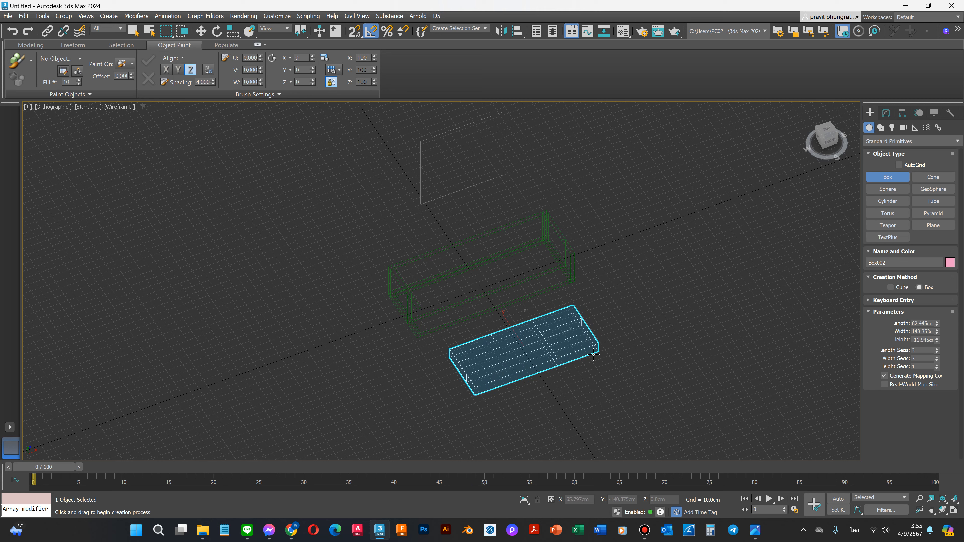
click(593, 355)
Step: Set the new box's length to 50 cm, width to 170 cm and height to 5 cm
click(924, 323)
drag(912, 323, 931, 323)
text(50)
key(Tab)
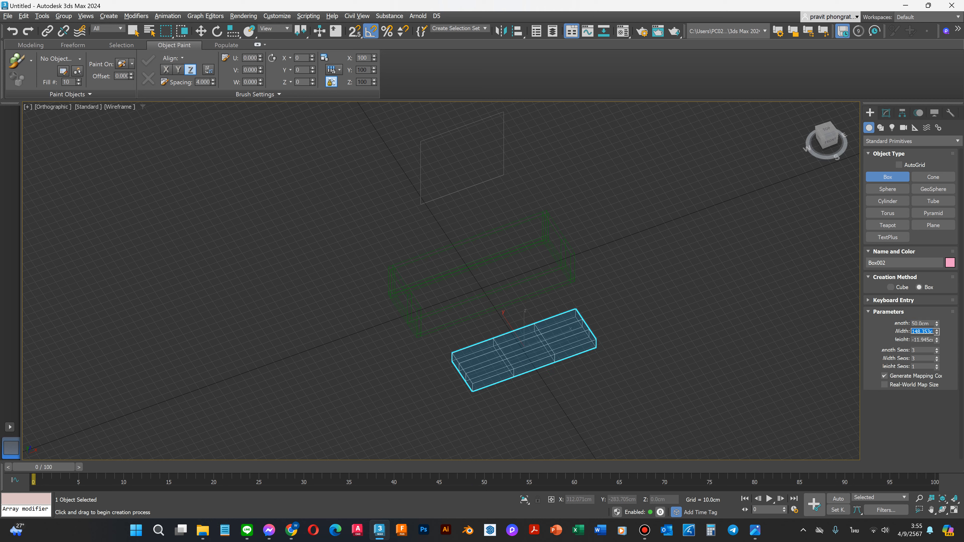
text(170)
key(Tab)
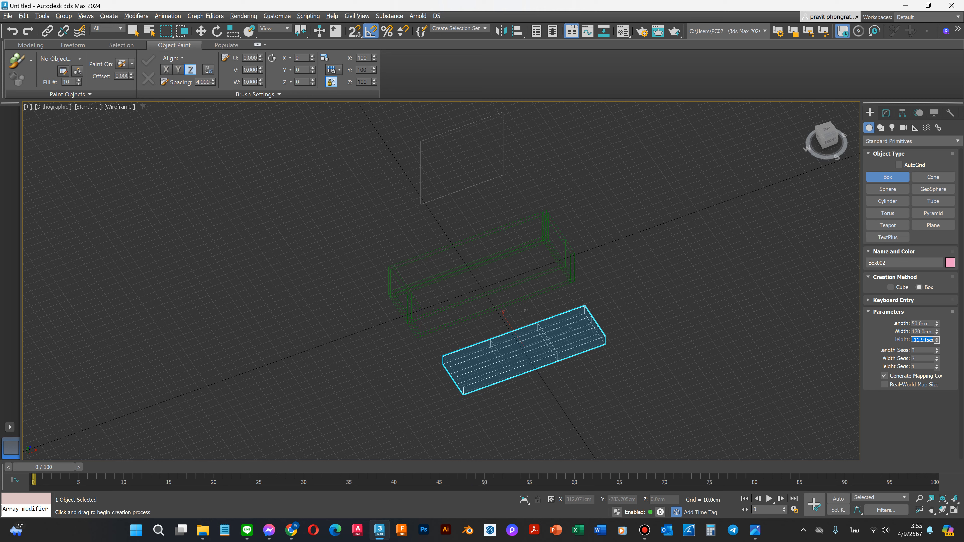
text(5)
key(Tab)
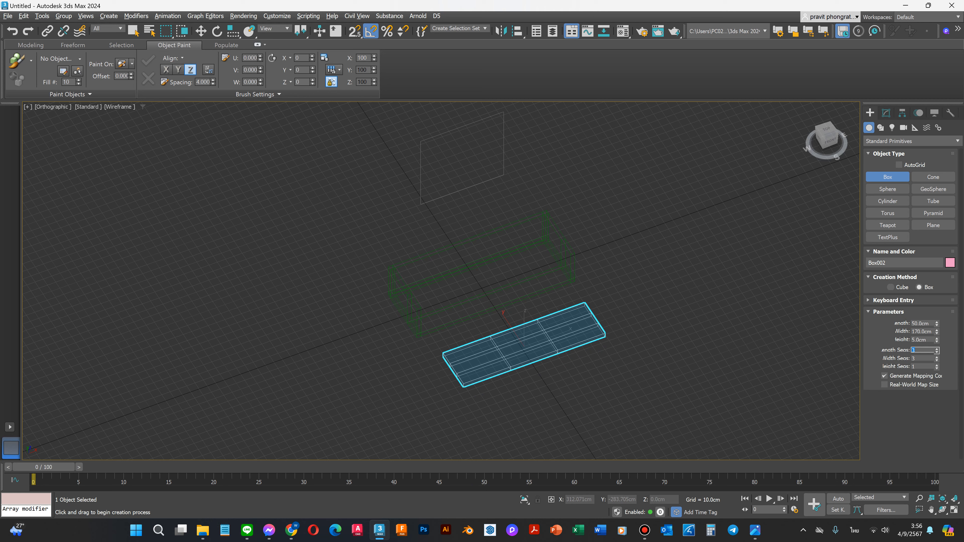
Step: Divide the new box into 3 length segments and 5 width segments
click(936, 349)
click(937, 352)
click(936, 348)
click(937, 348)
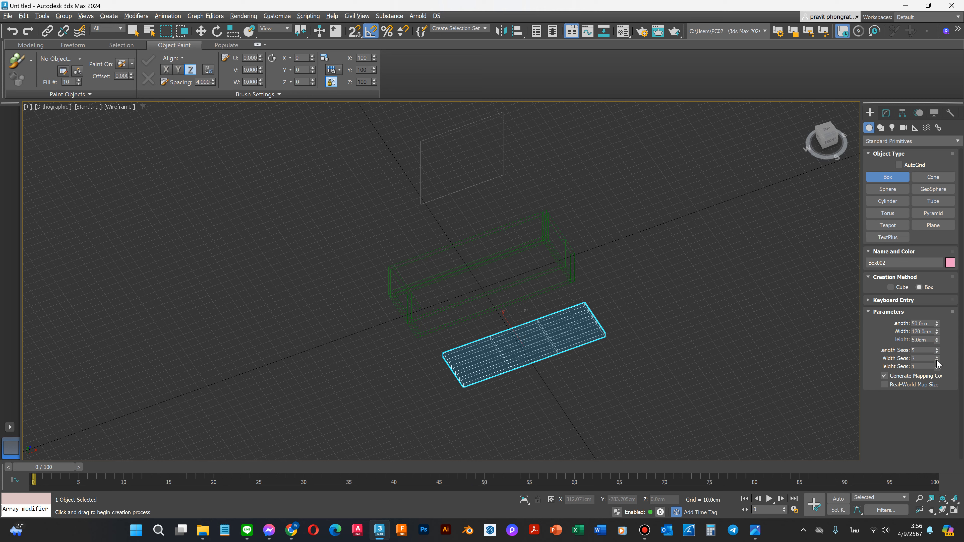
click(937, 352)
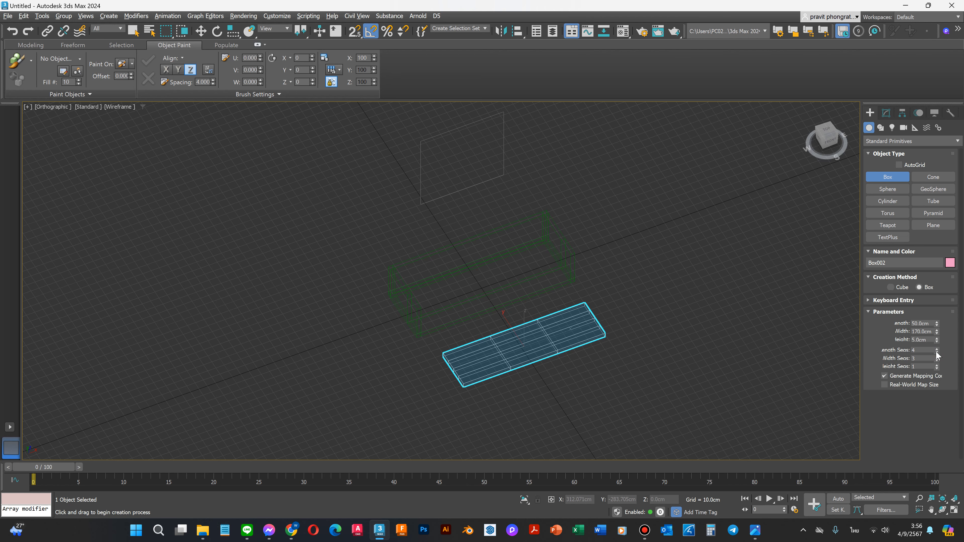
click(936, 352)
scroll(520, 358, up, 2)
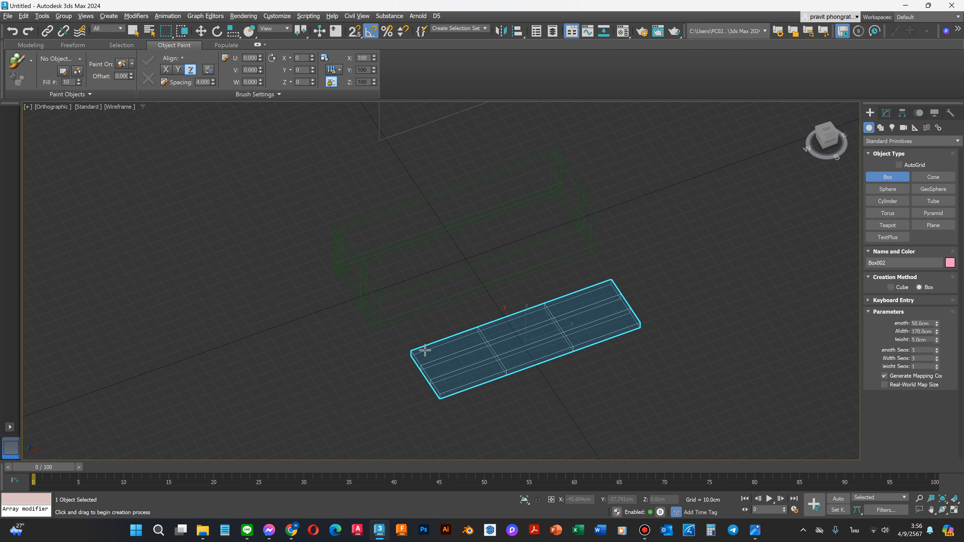
click(937, 357)
click(937, 357)
Step: Convert the segmented box to an Editable Poly and deselect it
key(w)
right_click(551, 336)
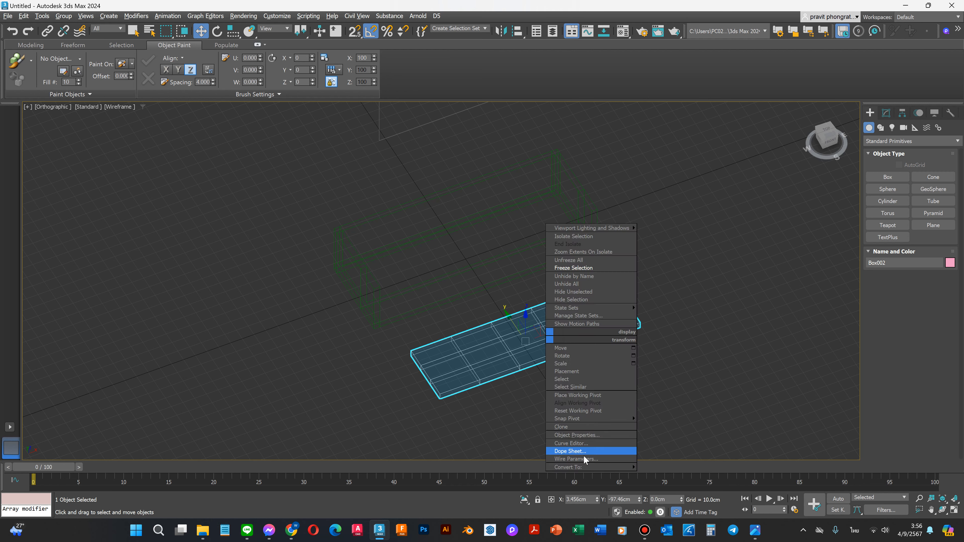
mouse_move(591, 470)
click(673, 475)
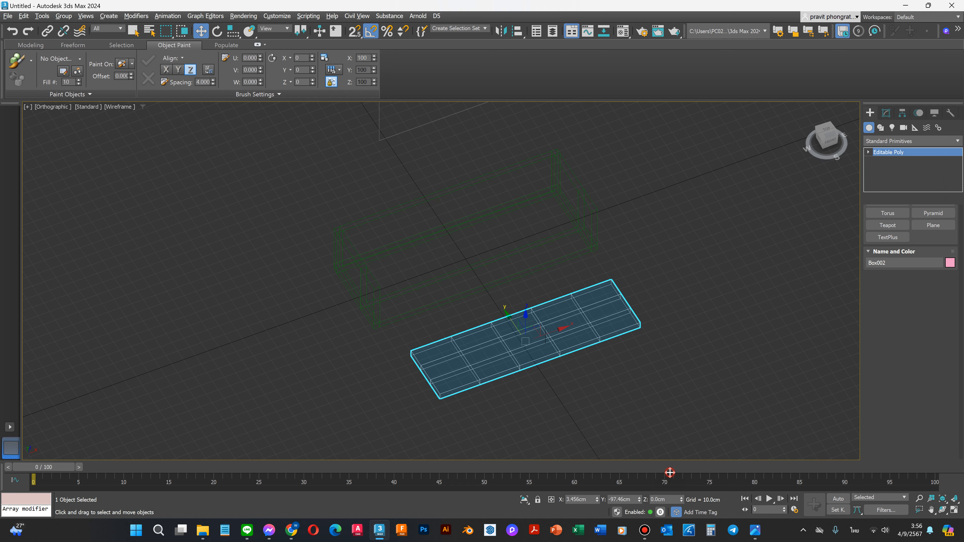
click(546, 372)
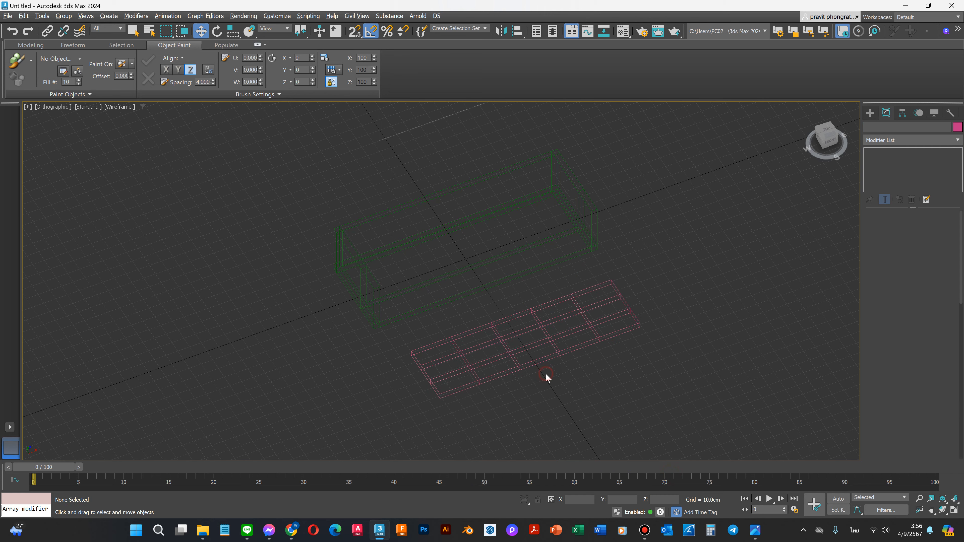
Step: Move the segmented box to X 0 and Y 0 inside the sofa frame and clear the selection
click(490, 338)
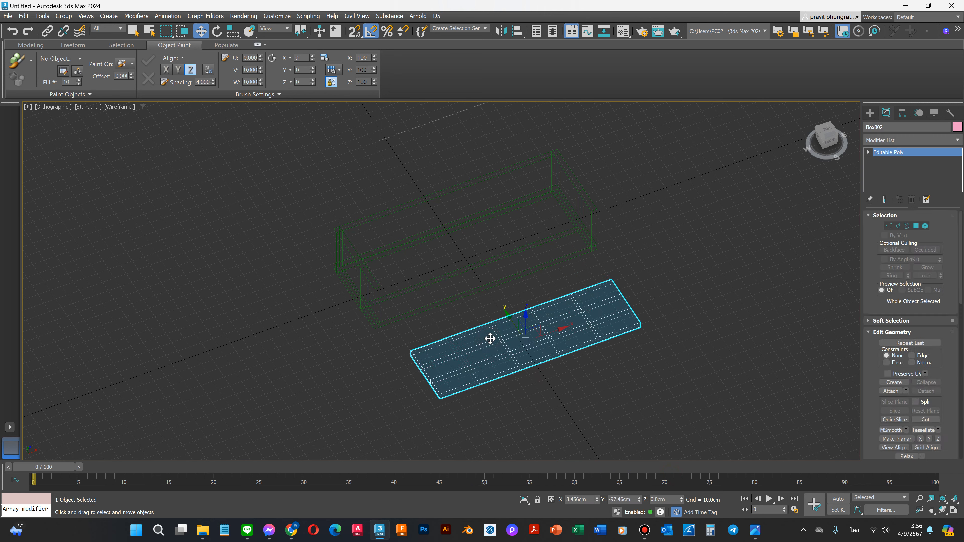
double_click(589, 499)
text(0)
key(Tab)
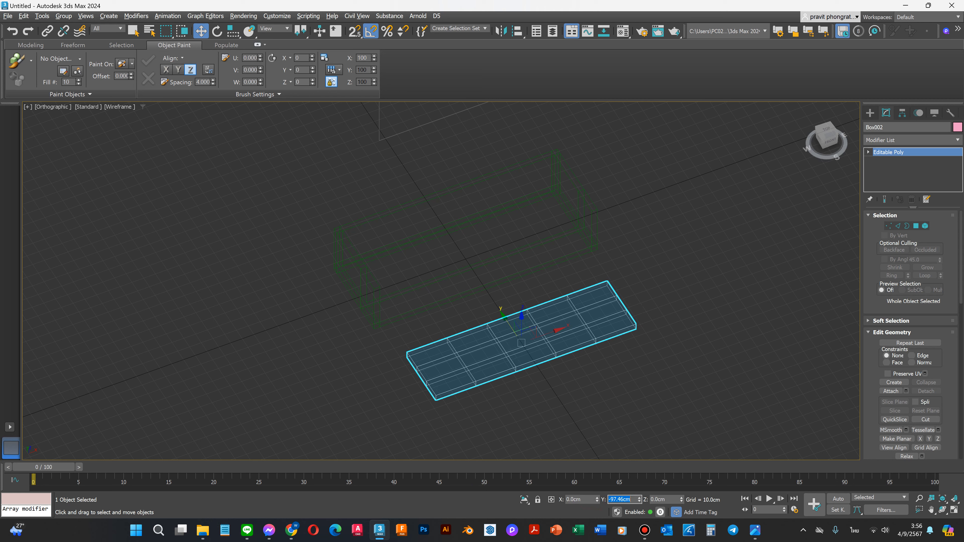
text(0)
key(Tab)
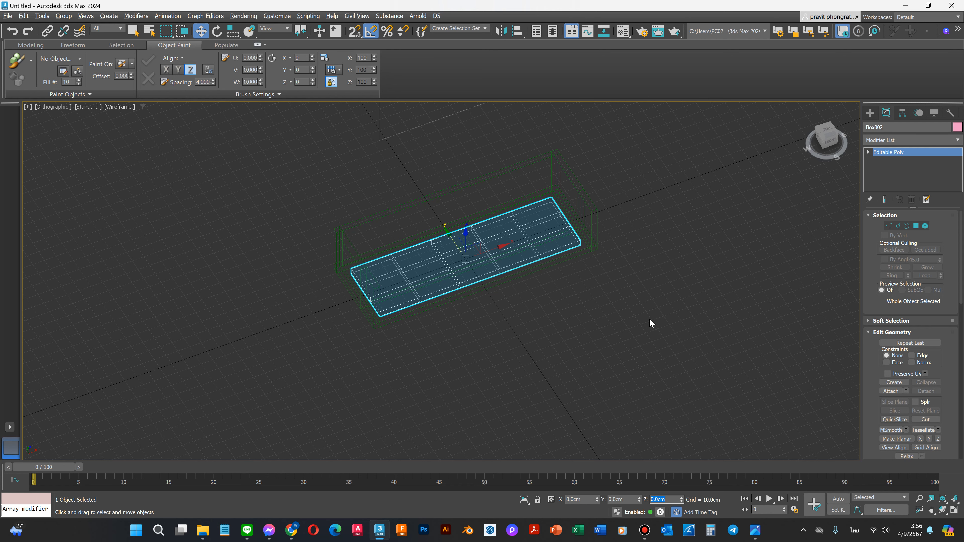
click(685, 228)
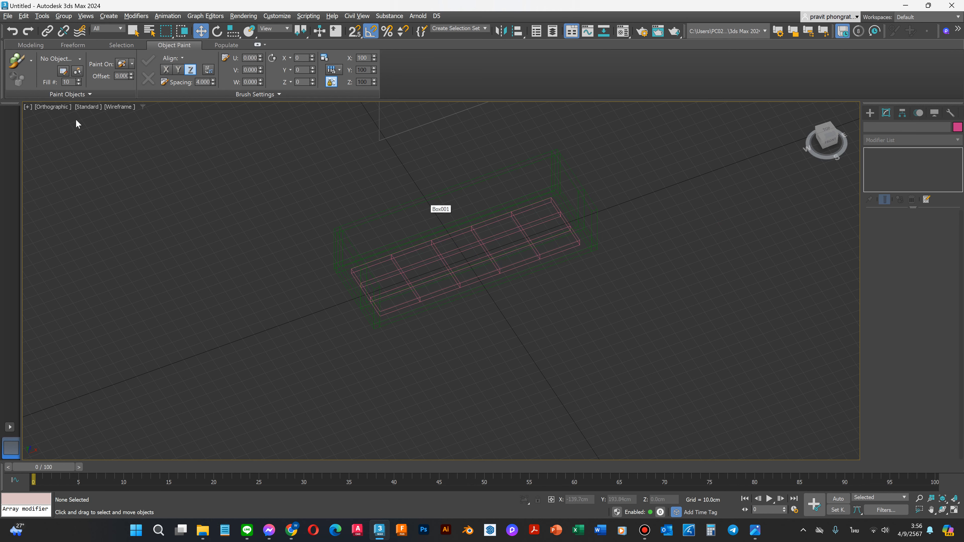
Step: Display the viewport with Default Shading and Edged Faces
click(117, 108)
click(118, 117)
click(117, 108)
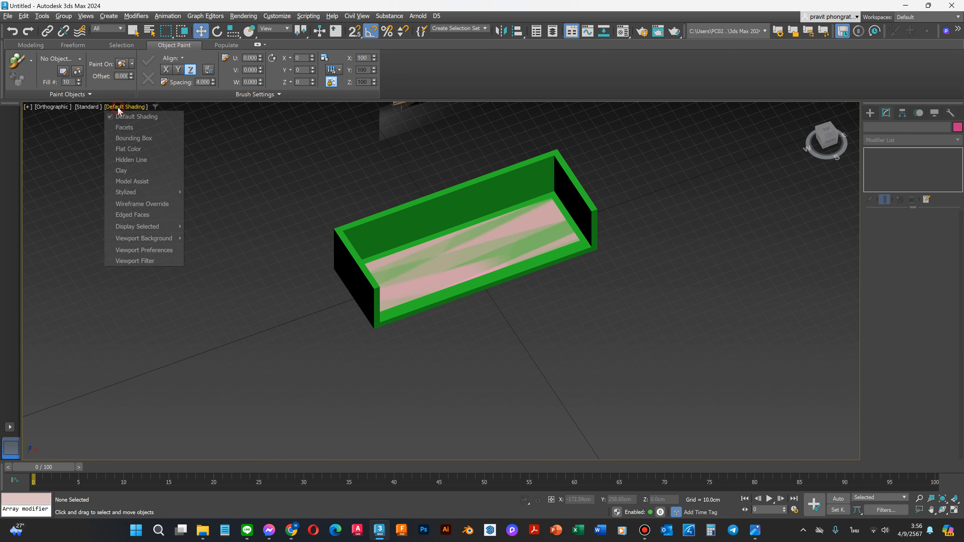
click(129, 211)
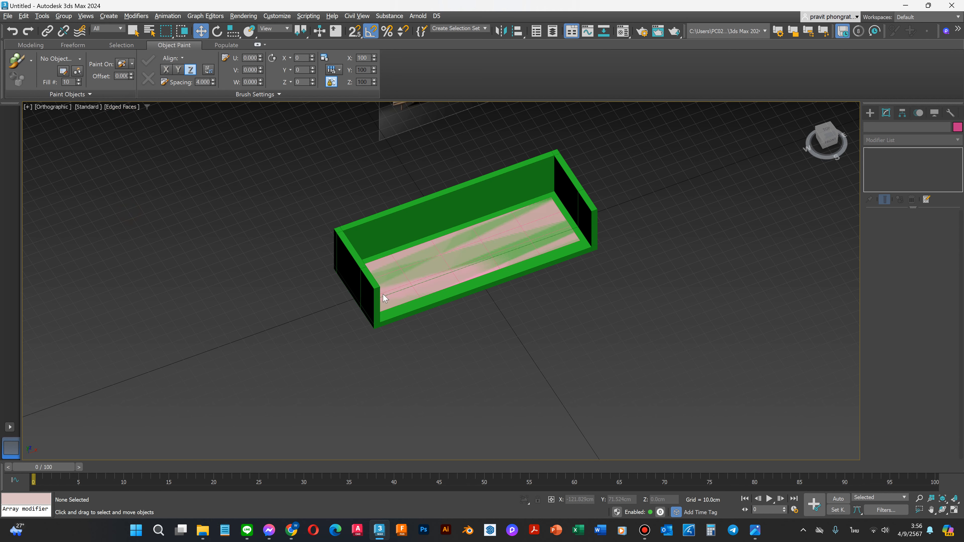
Step: Open the Scene Explorer and hide the sofa frame Box001
click(372, 230)
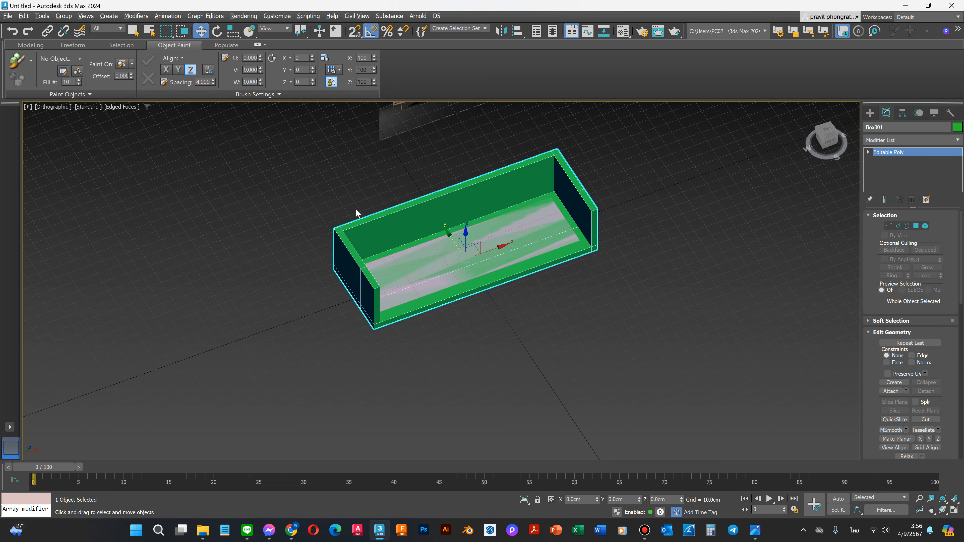
click(44, 17)
click(60, 32)
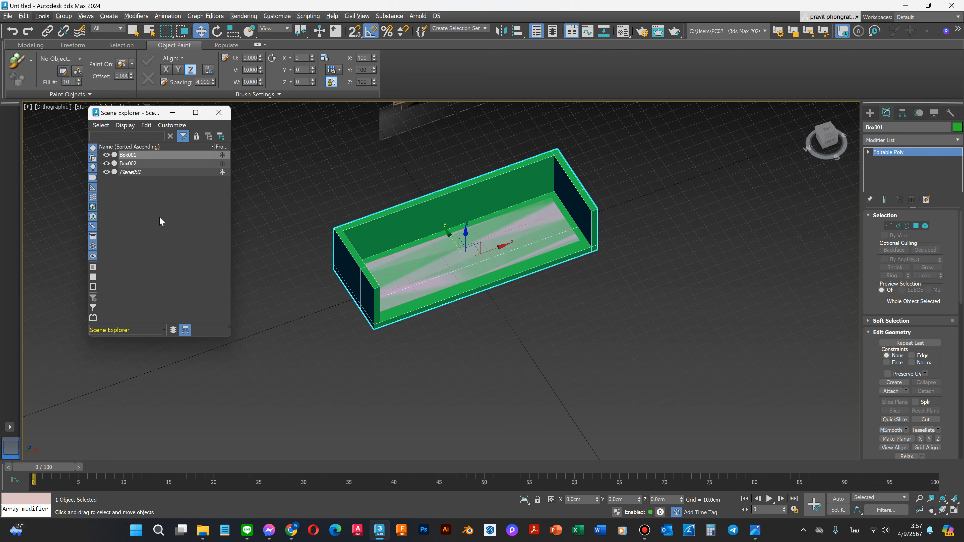
click(166, 164)
click(161, 157)
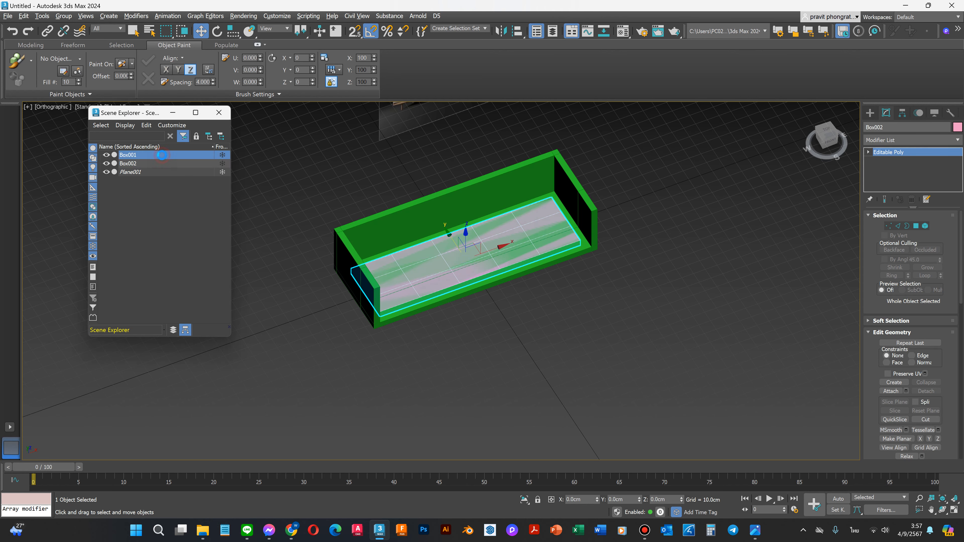
click(106, 155)
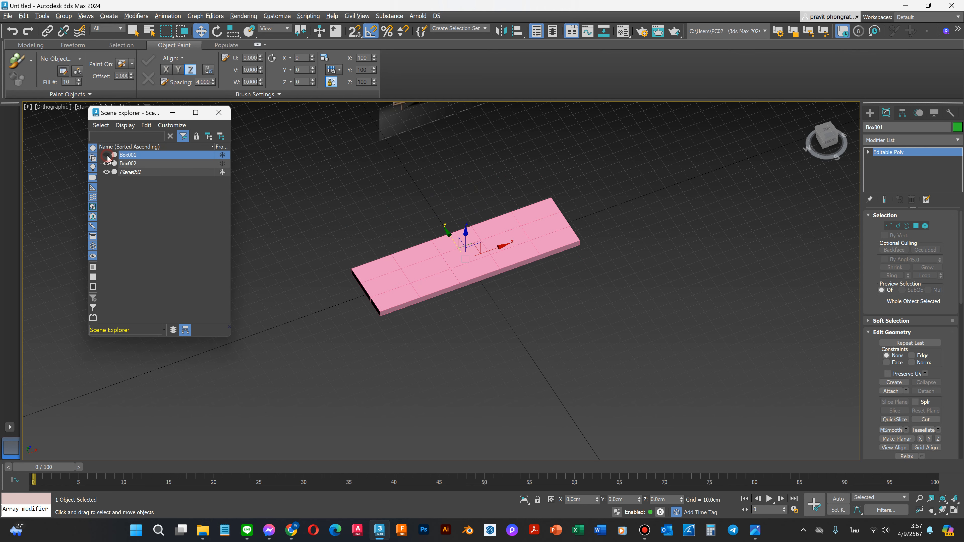
Step: Start vertex editing on the pink box Box002 and show it enlarged in the top view
click(433, 263)
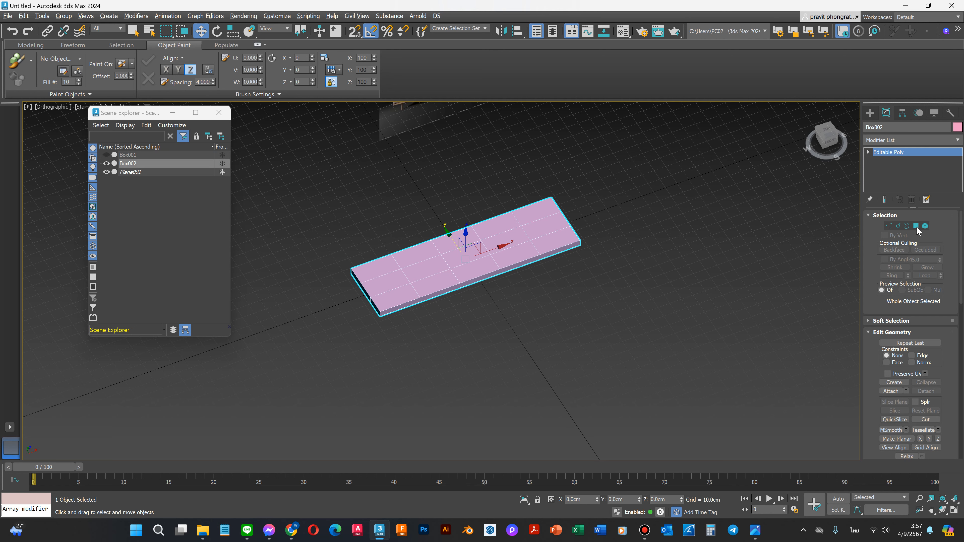
click(869, 152)
click(884, 160)
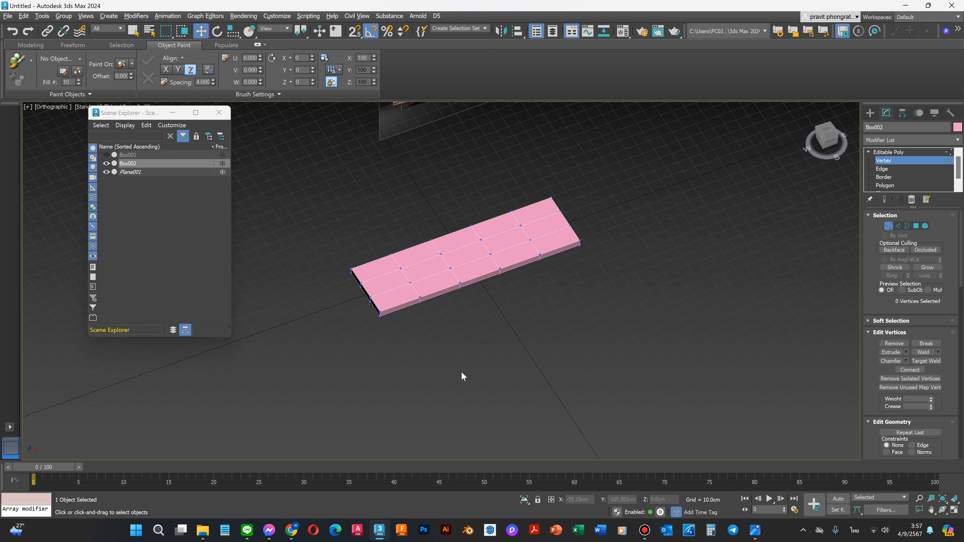
key(t)
key(z)
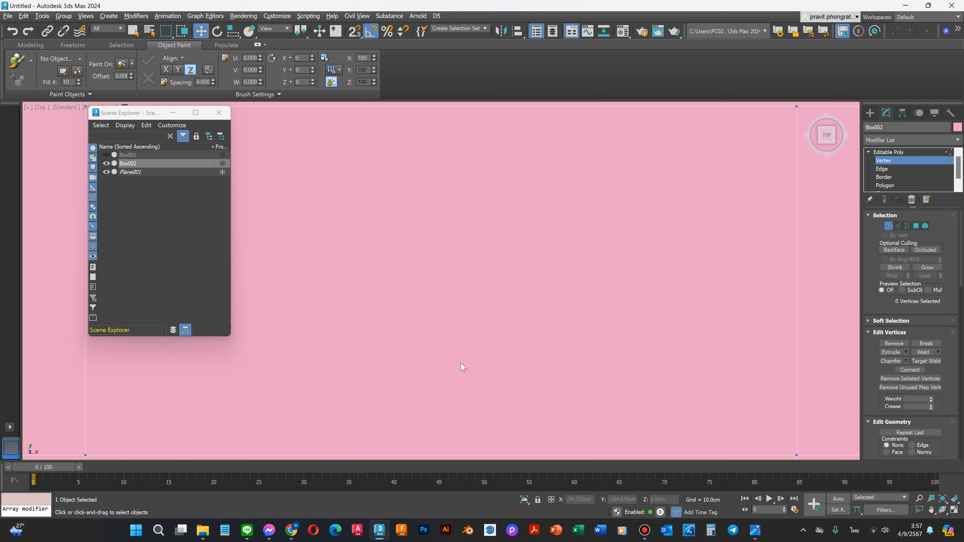
click(944, 500)
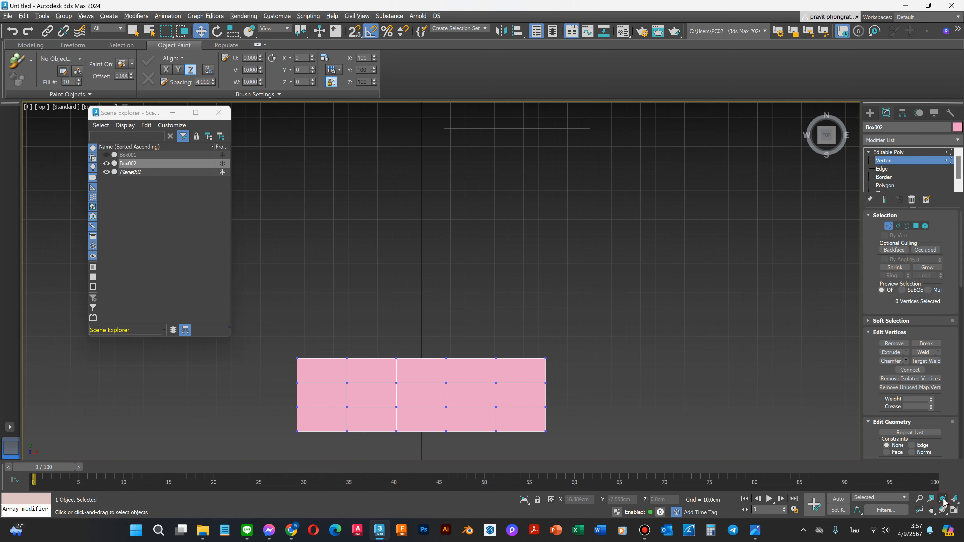
scroll(422, 406, up, 3)
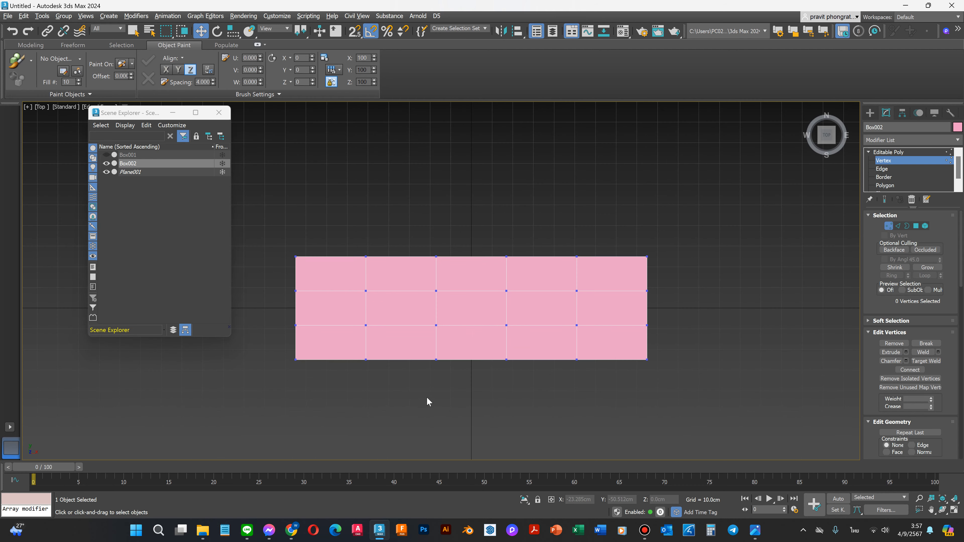
Step: Select the vertex column next to the box's positive-X end and move it to X 80 cm
scroll(390, 370, up, 2)
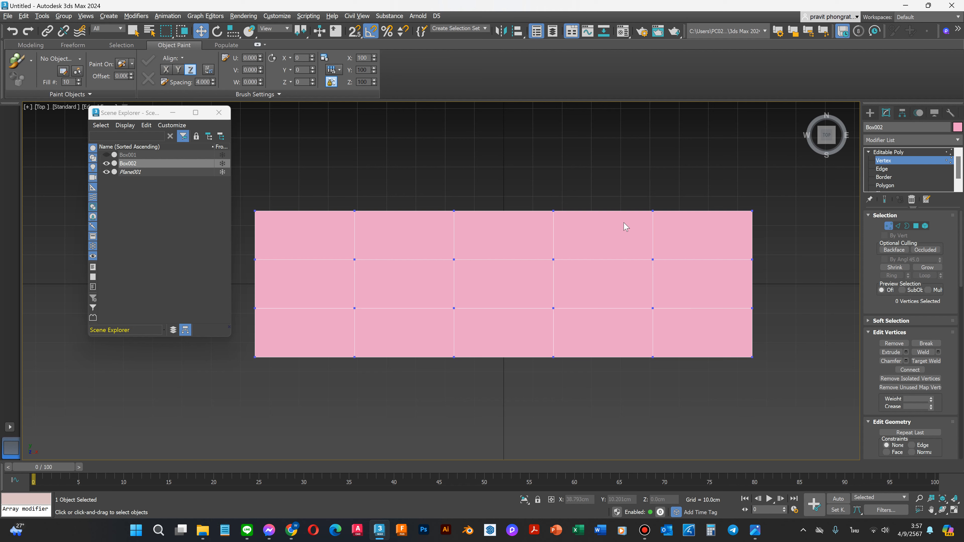
drag(631, 180, 663, 384)
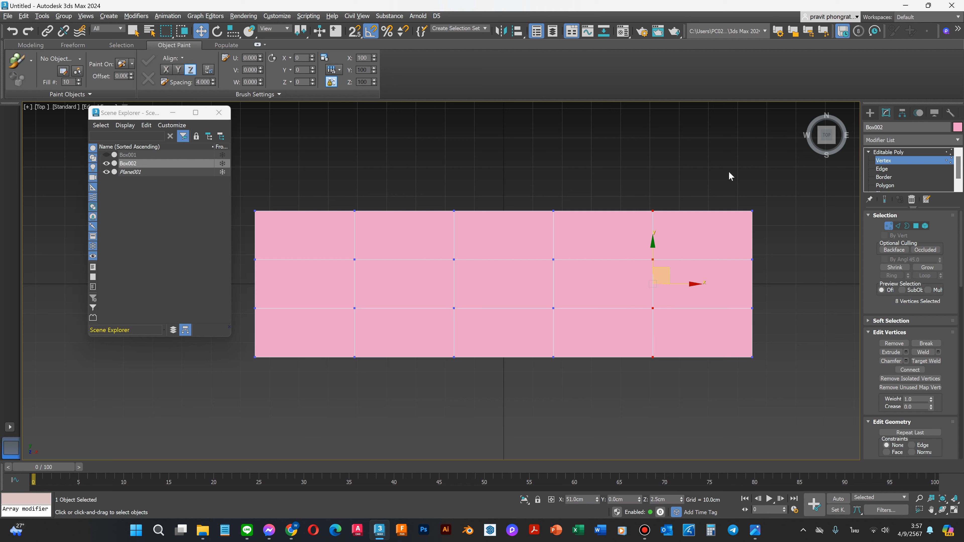
drag(732, 162, 799, 355)
drag(731, 188, 745, 206)
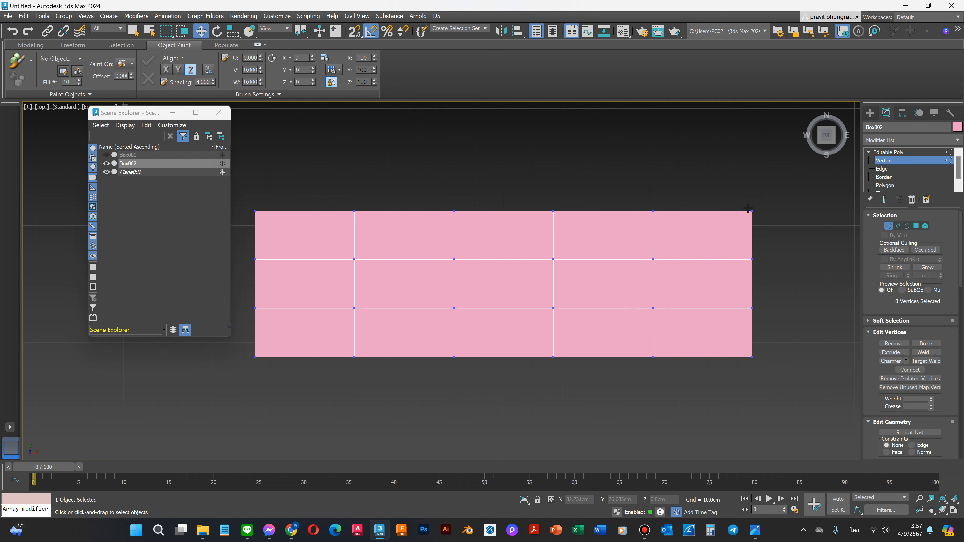
click(752, 210)
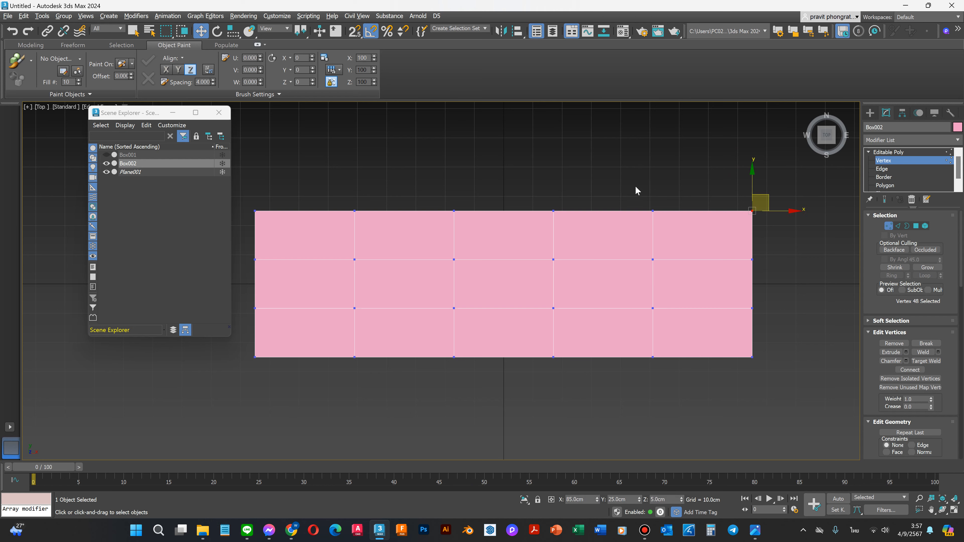
drag(635, 185, 671, 375)
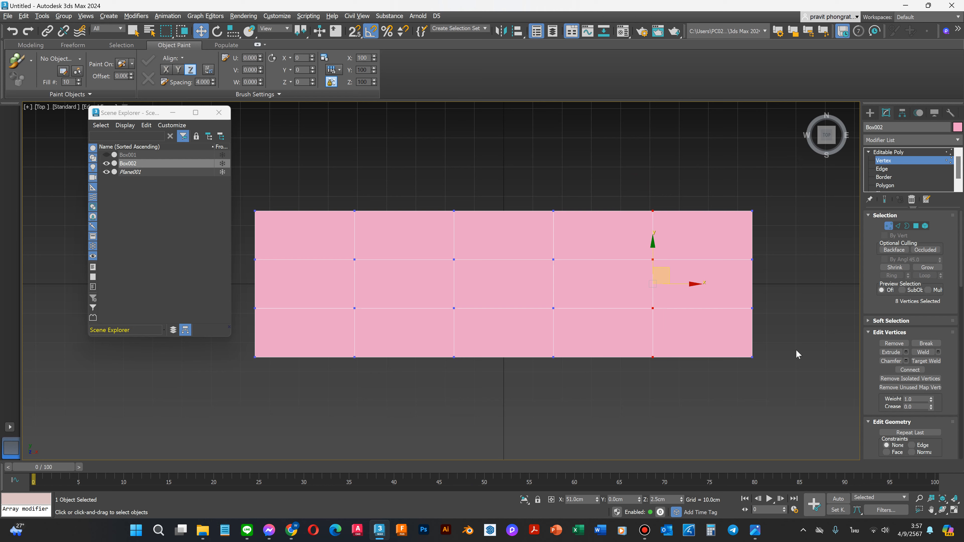
click(589, 499)
text(80)
key(Return)
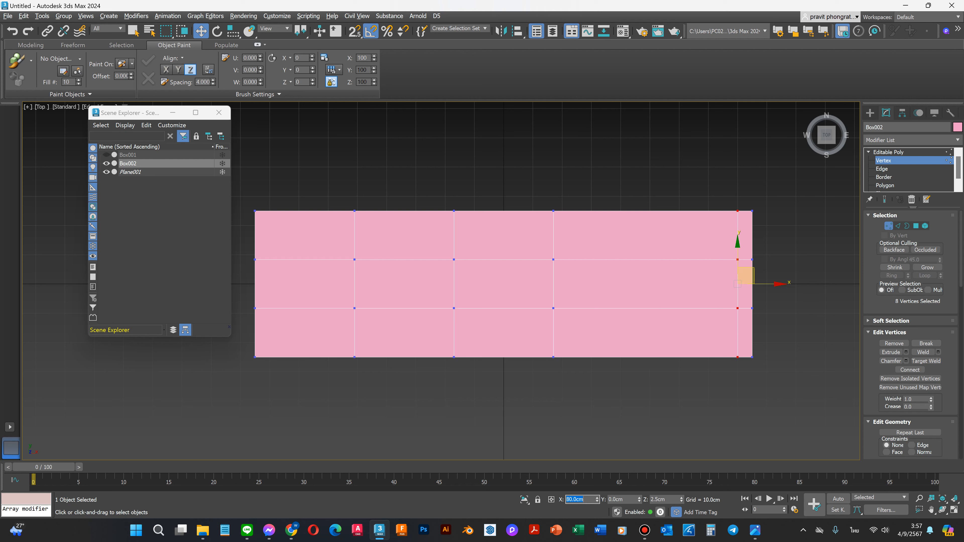
Step: Move the next inner vertex column on the positive-X side of the box to X 75 cm
text(17)
key(Return)
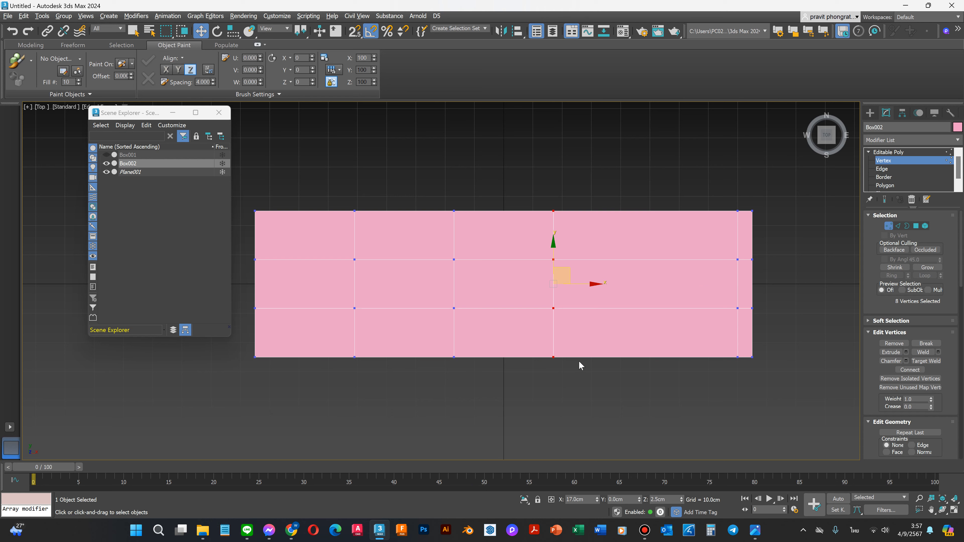
click(589, 498)
text(75)
key(Return)
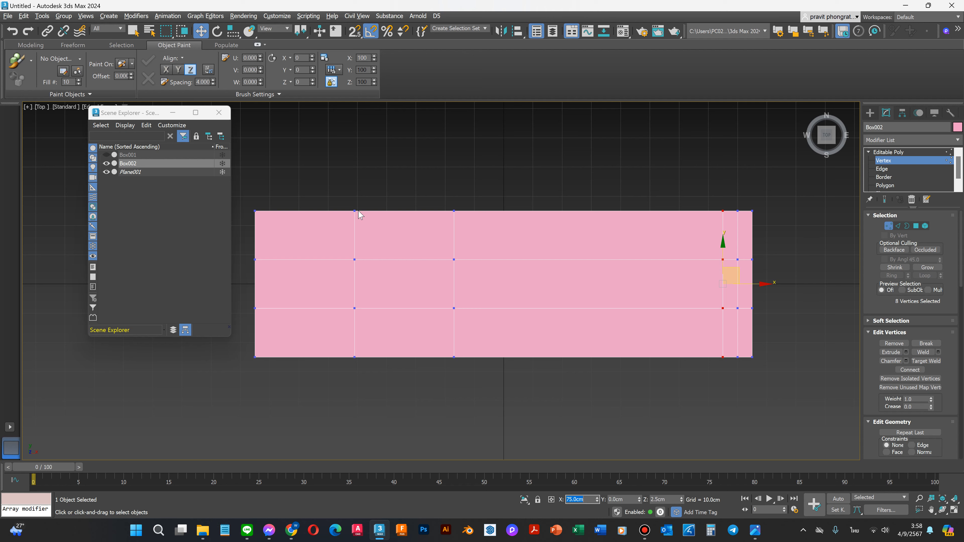
Step: Select the vertex column next to the box's negative-X end and move it to X -80 cm
drag(333, 199, 375, 393)
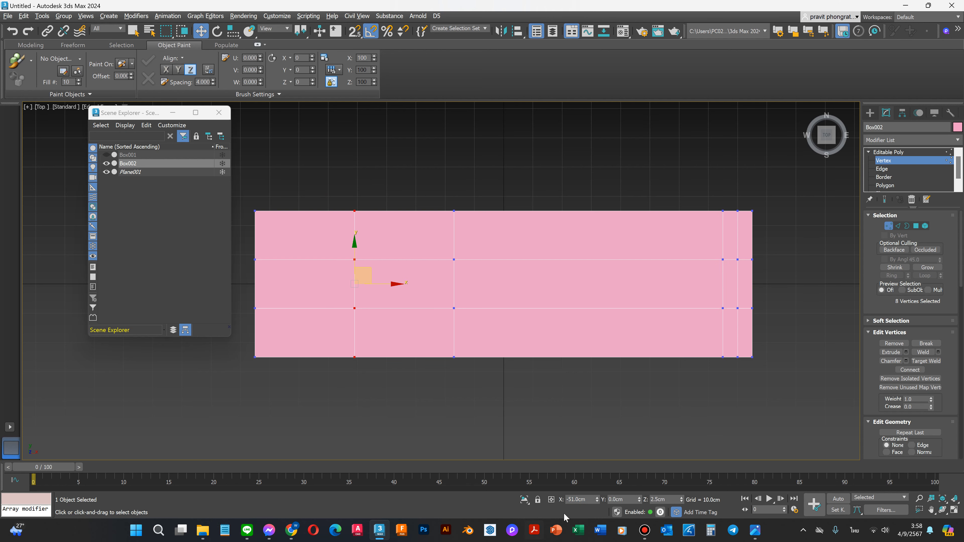
double_click(577, 500)
text(-80)
key(Return)
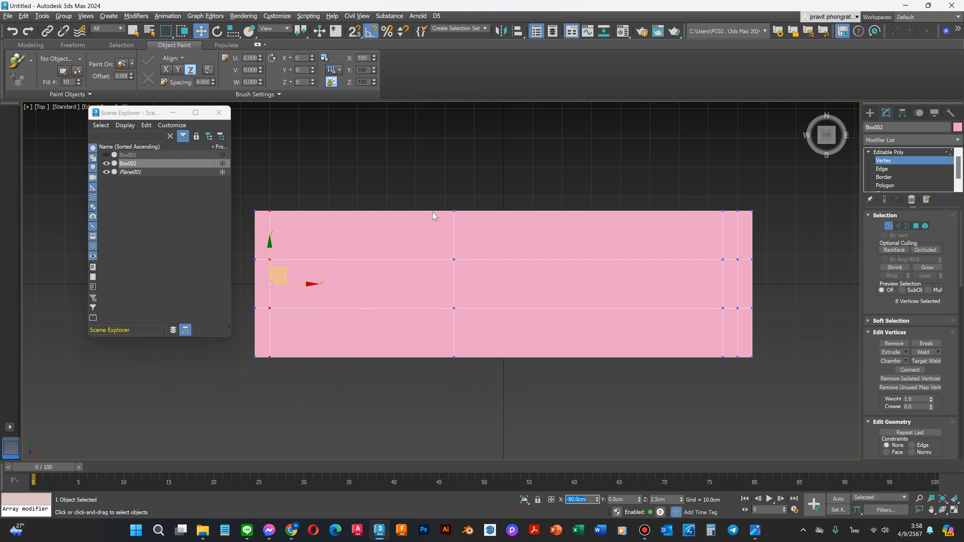
Step: Move the remaining inner vertex column on the negative-X side to X -75 cm
drag(427, 188, 476, 387)
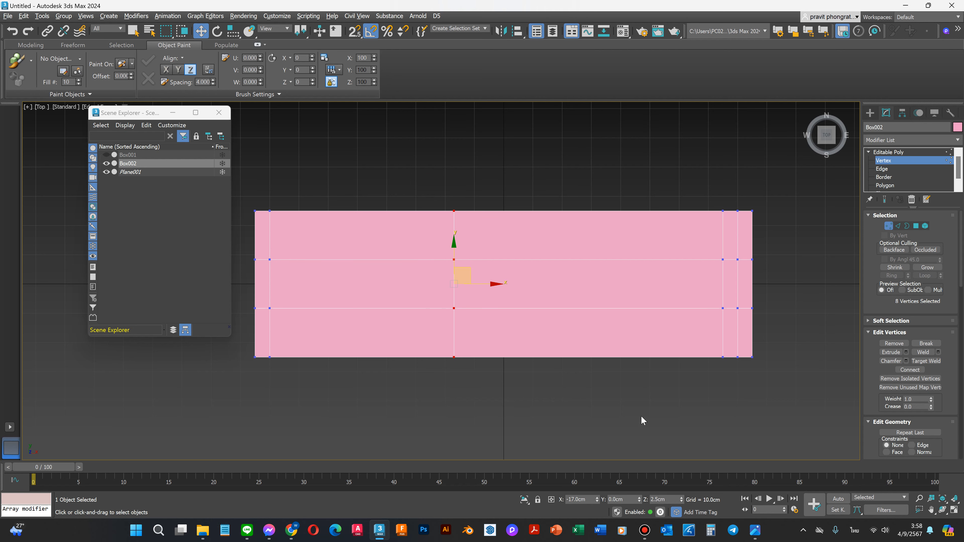
double_click(587, 500)
text(-75)
key(Return)
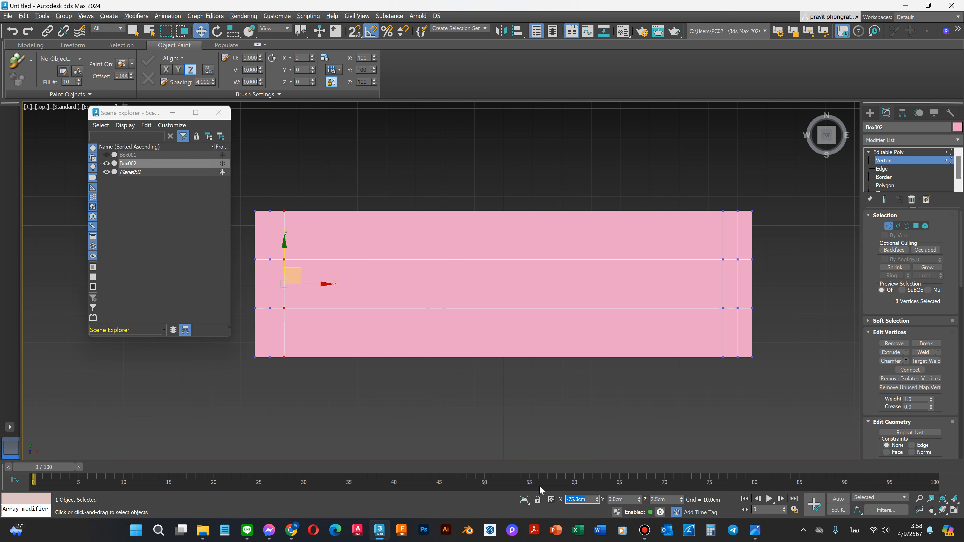
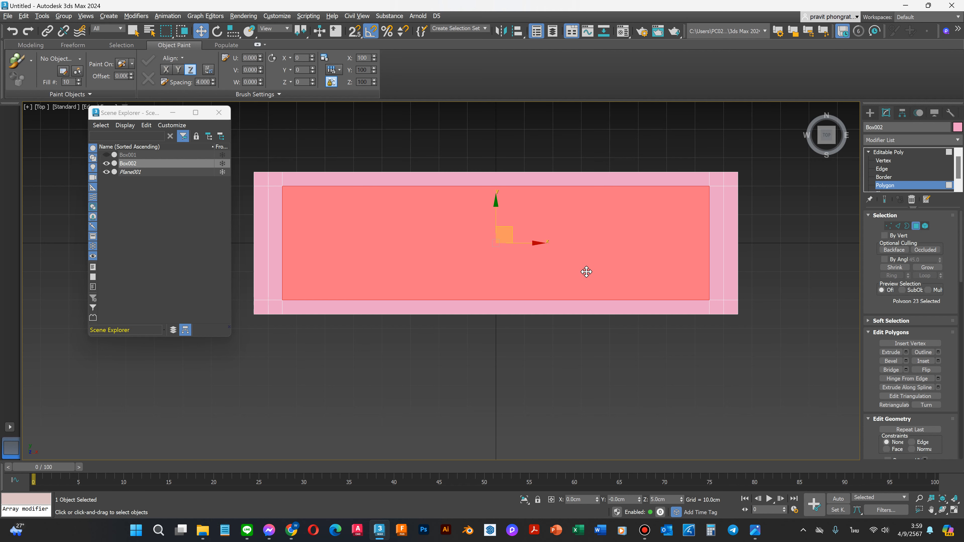
Step: Delete the large central polygons of the box to leave a rectangular opening, and show the frame in Perspective view
click(587, 272)
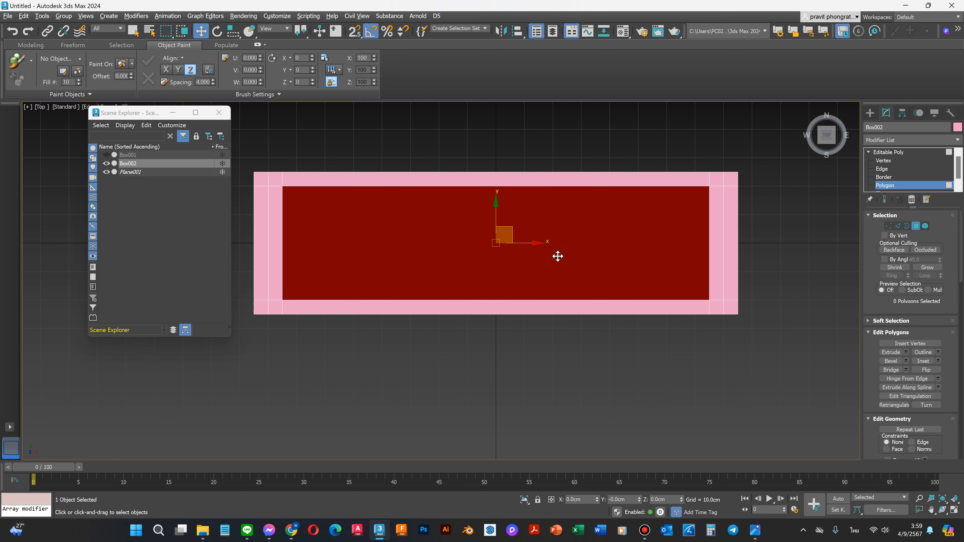
key(Delete)
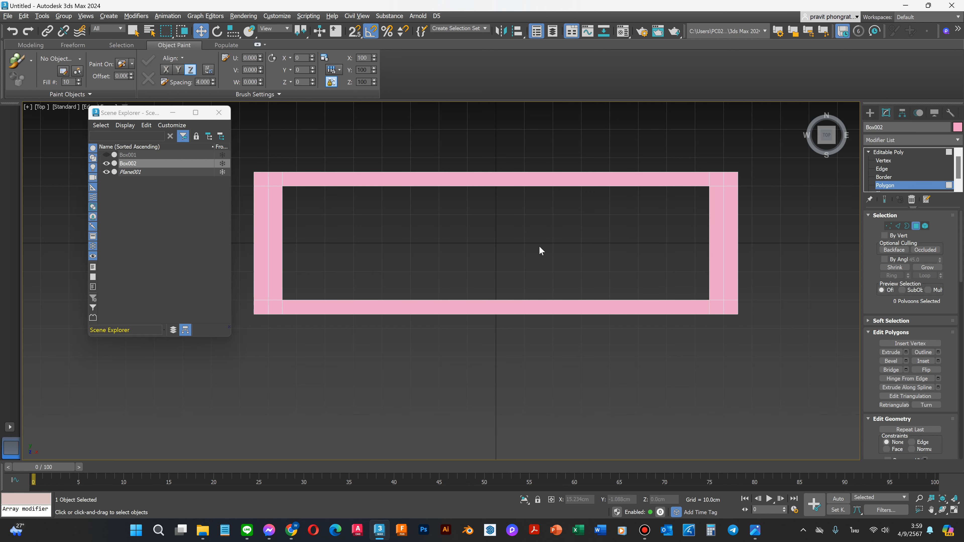
click(943, 510)
drag(435, 286, 444, 256)
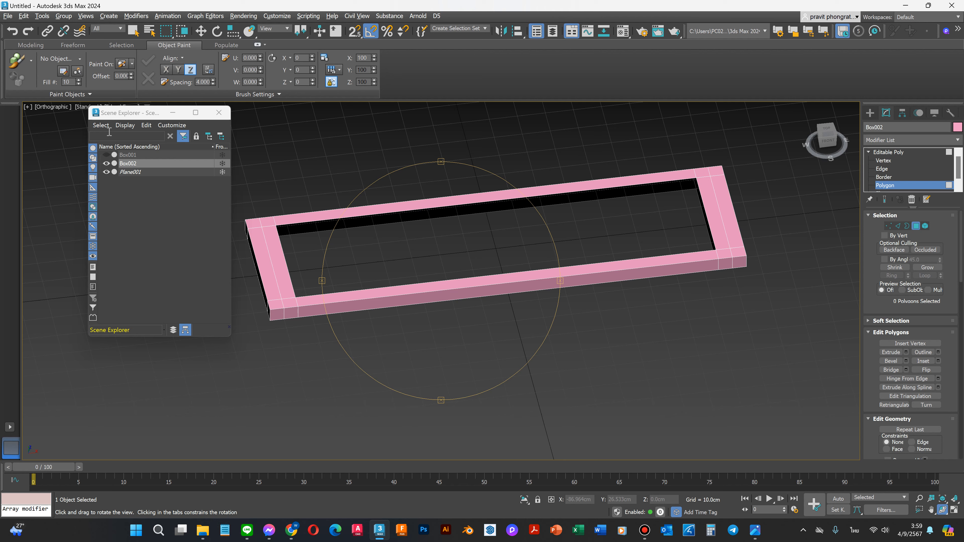
click(57, 107)
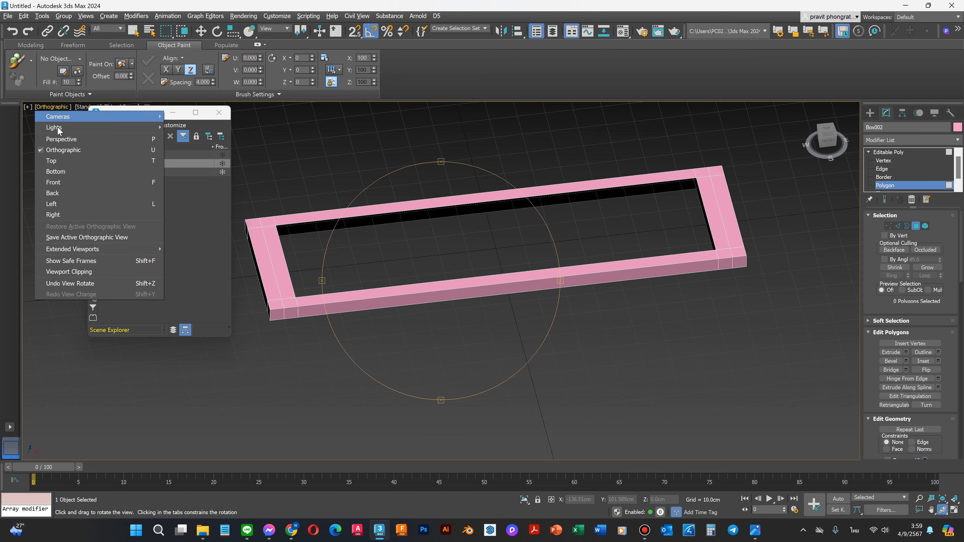
click(61, 139)
scroll(750, 162, up, 3)
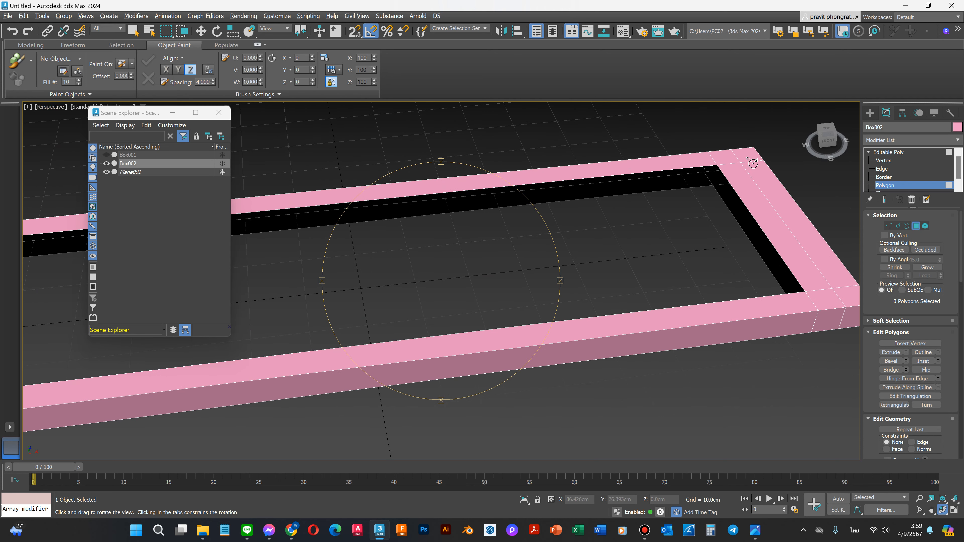
Step: Extrude the opening's upper short edge at the positive-X end inward to about X 73 cm as a new strip
click(881, 168)
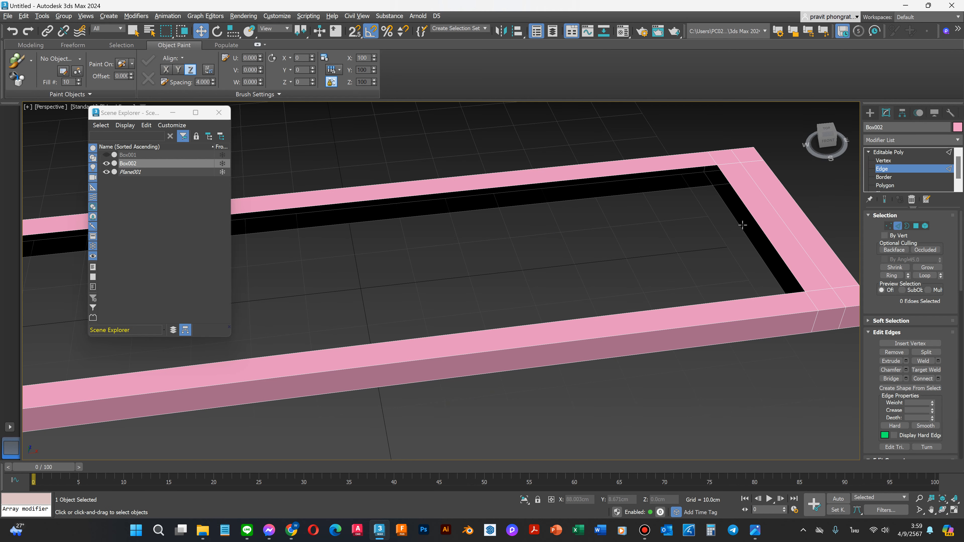
click(756, 225)
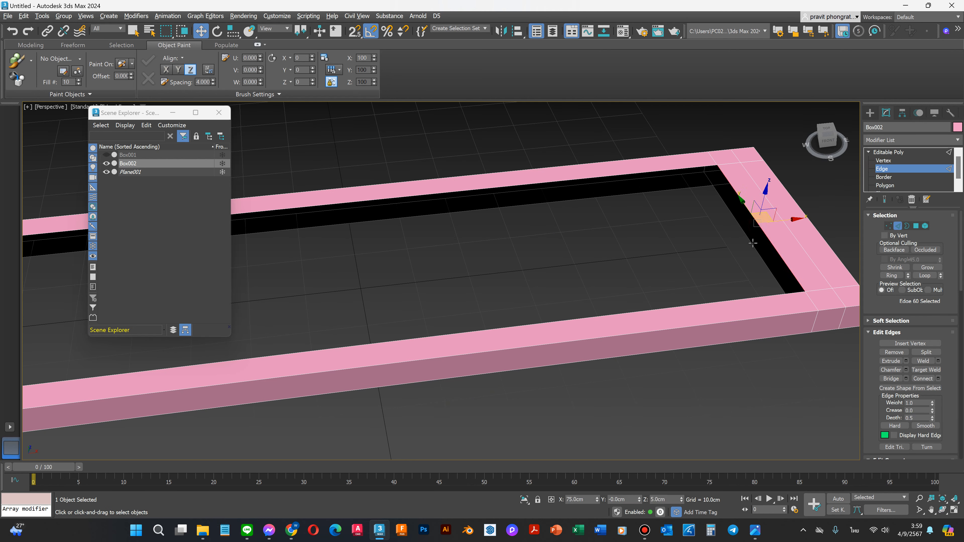
drag(794, 219, 745, 227)
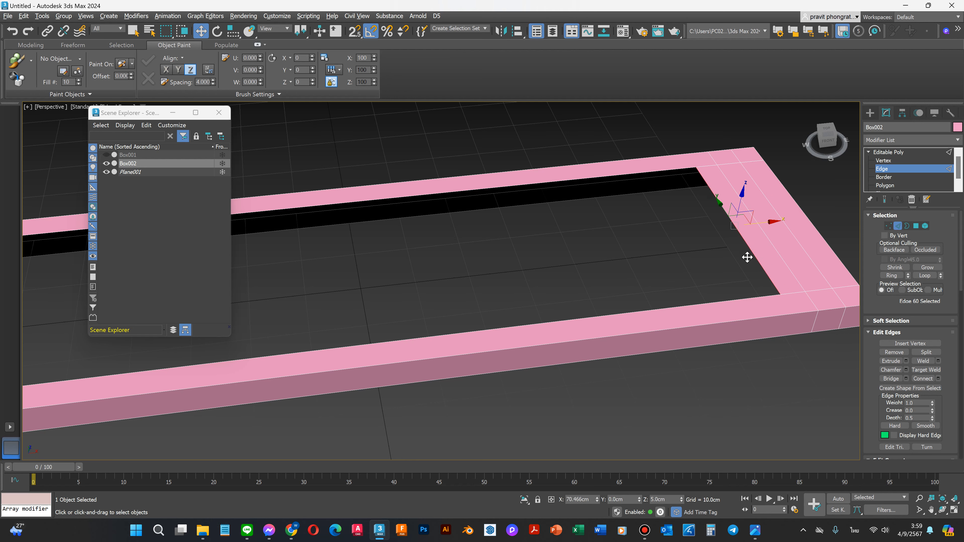
drag(764, 224, 777, 221)
scroll(761, 231, up, 1)
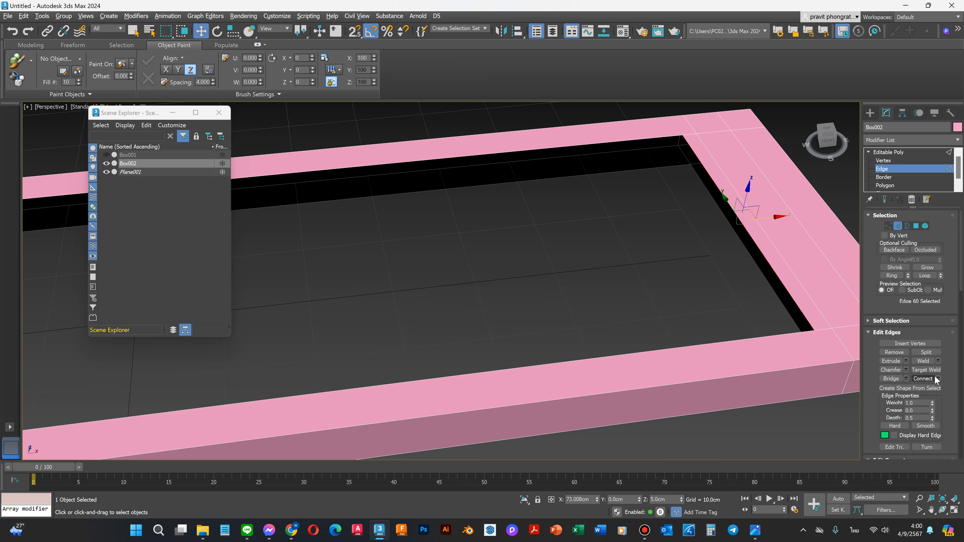
Step: Target-weld the extruded edge to the lower edge below it to form the inner wall at the positive-X end
click(924, 369)
click(757, 245)
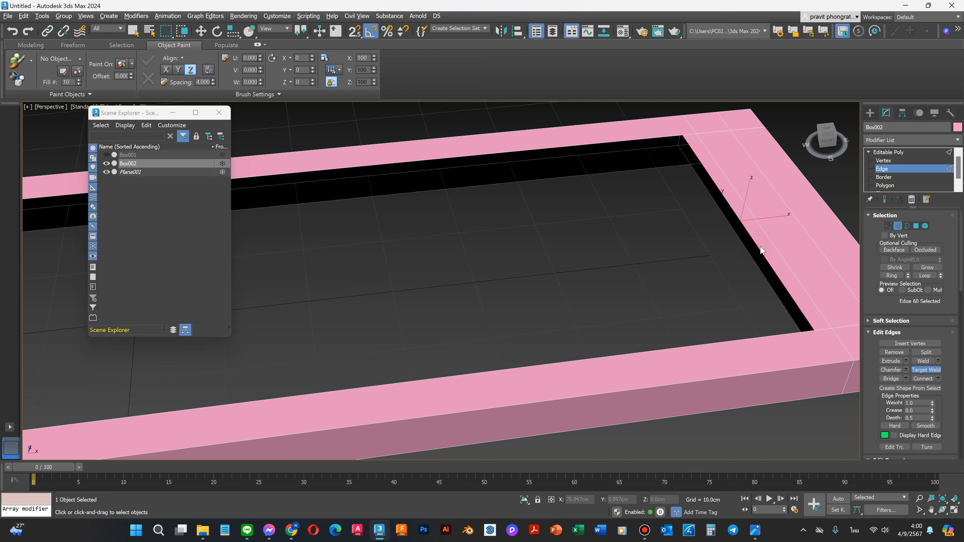
click(754, 260)
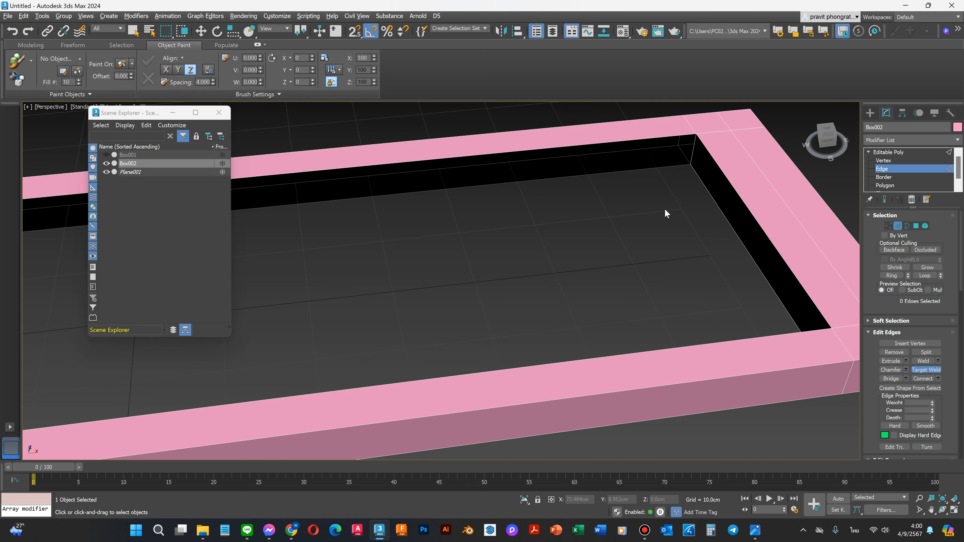
Step: Minimize the Scene Explorer and extrude the opening's upper short edge at the negative-X end inward to about X -70.7 cm
scroll(670, 208, down, 3)
click(942, 510)
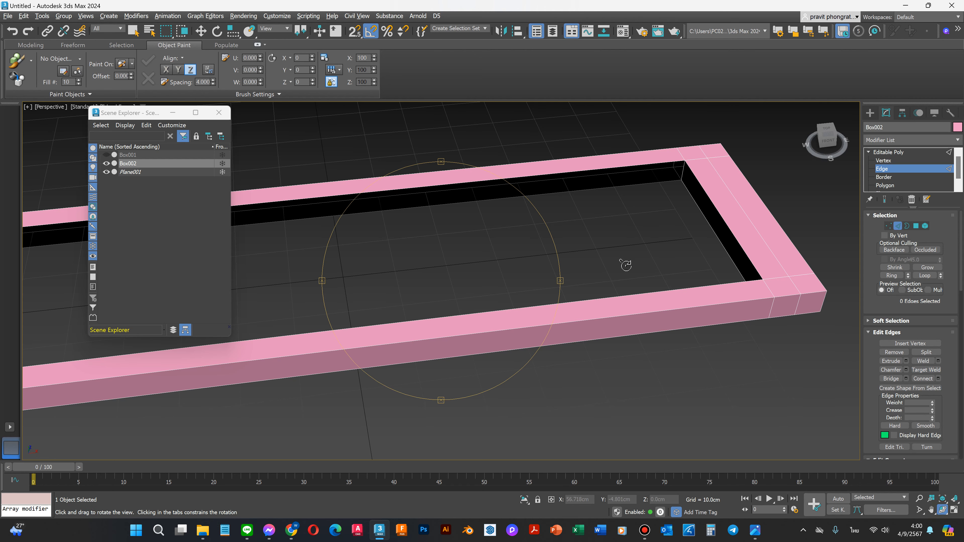
drag(507, 299, 484, 291)
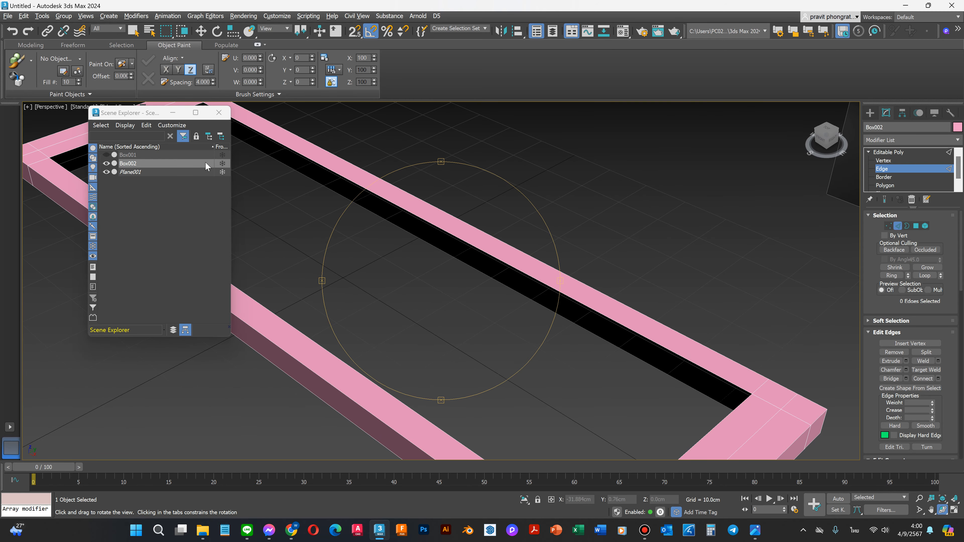
click(172, 113)
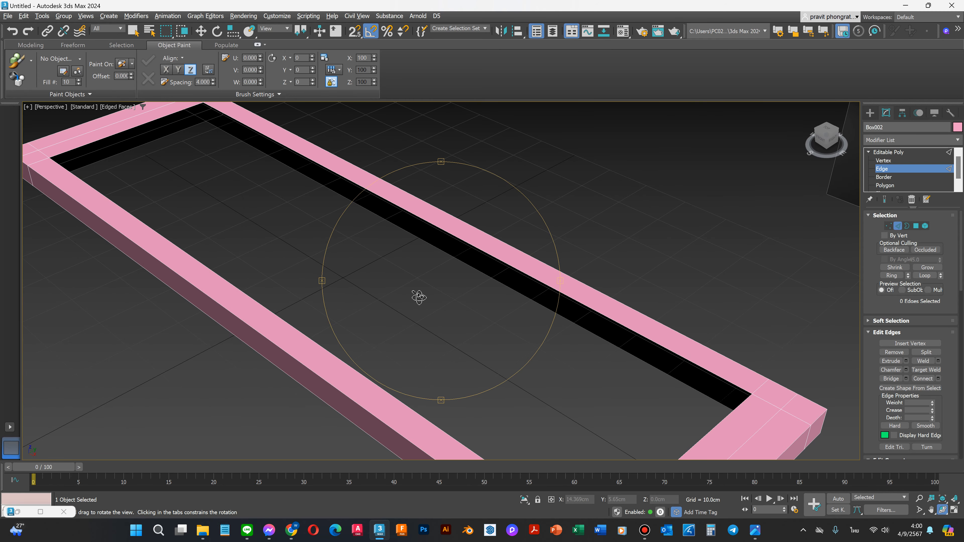
scroll(419, 298, down, 3)
scroll(204, 179, up, 4)
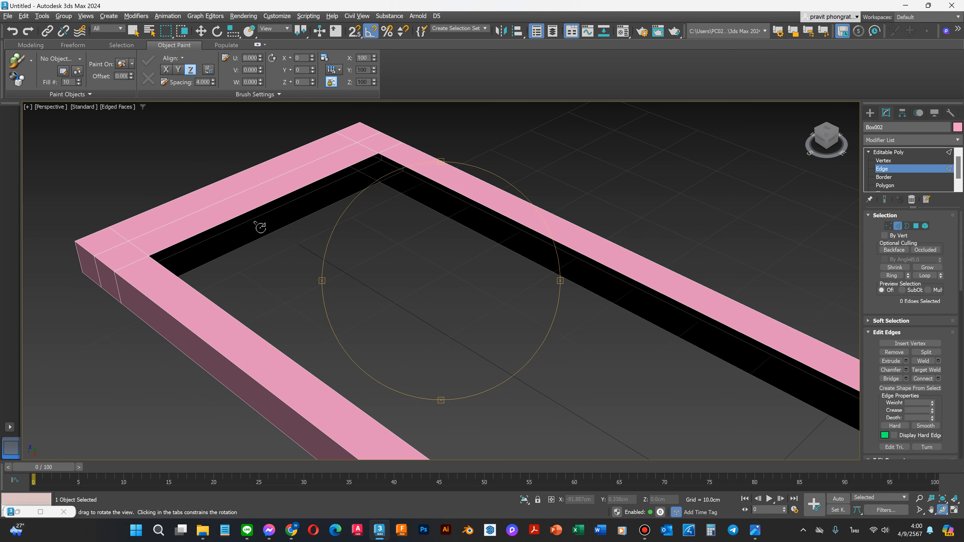
right_click(291, 234)
click(283, 205)
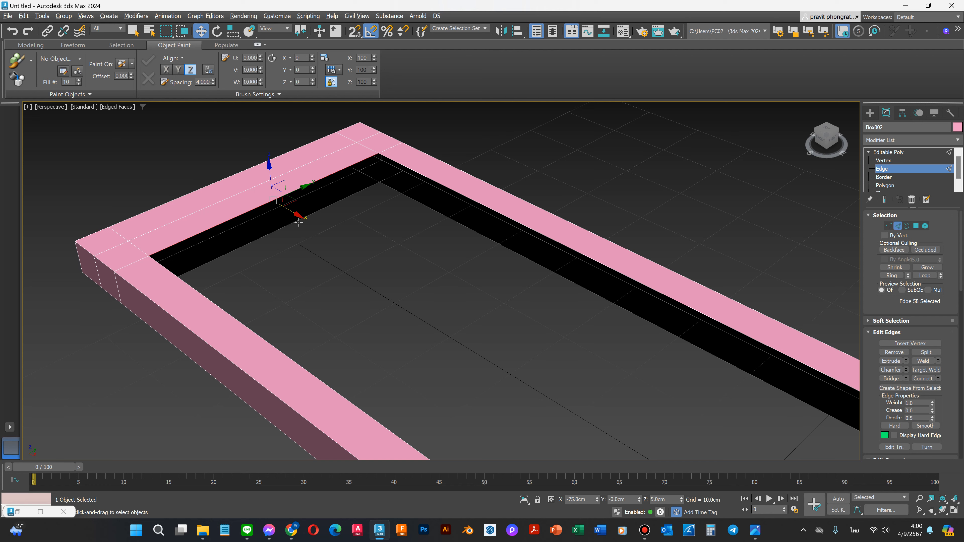
drag(303, 219, 324, 230)
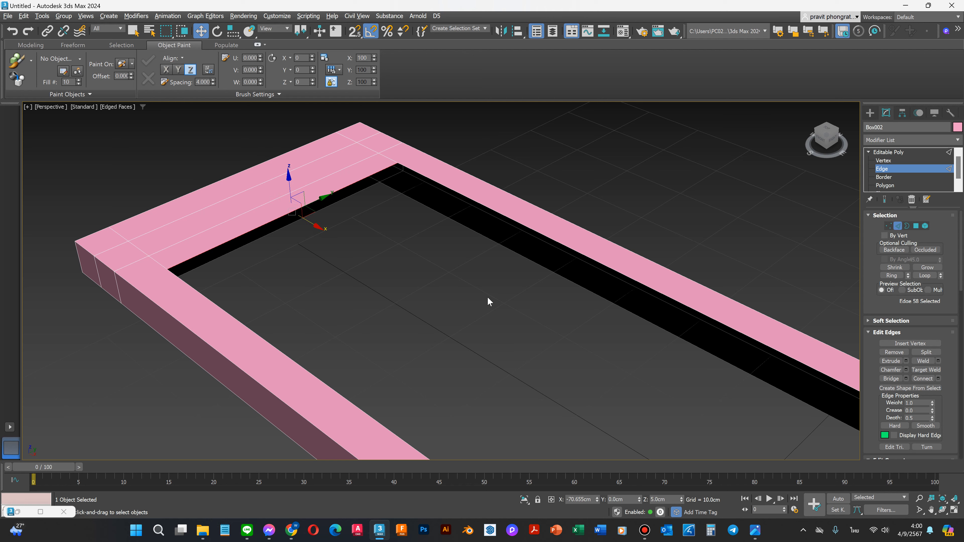
Step: Close the inner wall at the negative-X end by target-welding the extruded edge to the lower edge
click(926, 370)
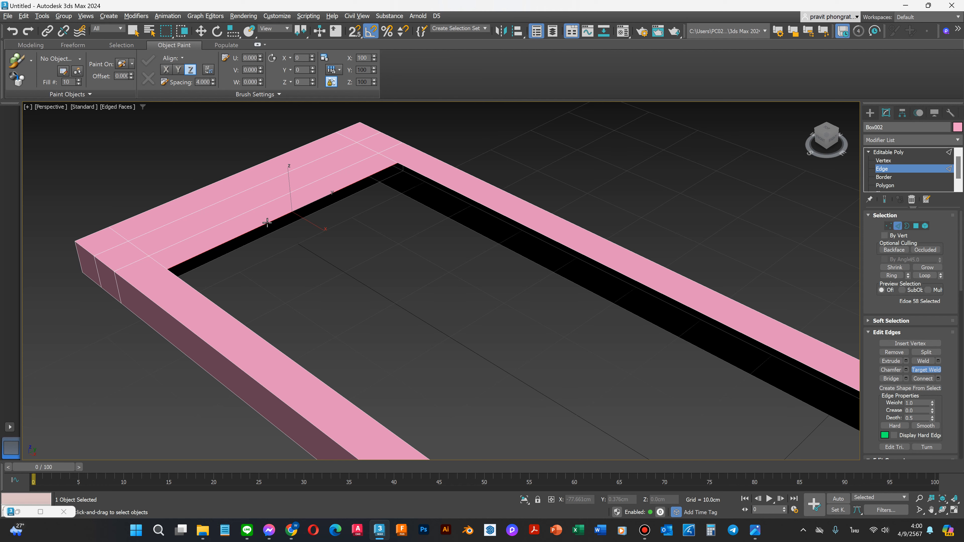
click(267, 223)
click(244, 246)
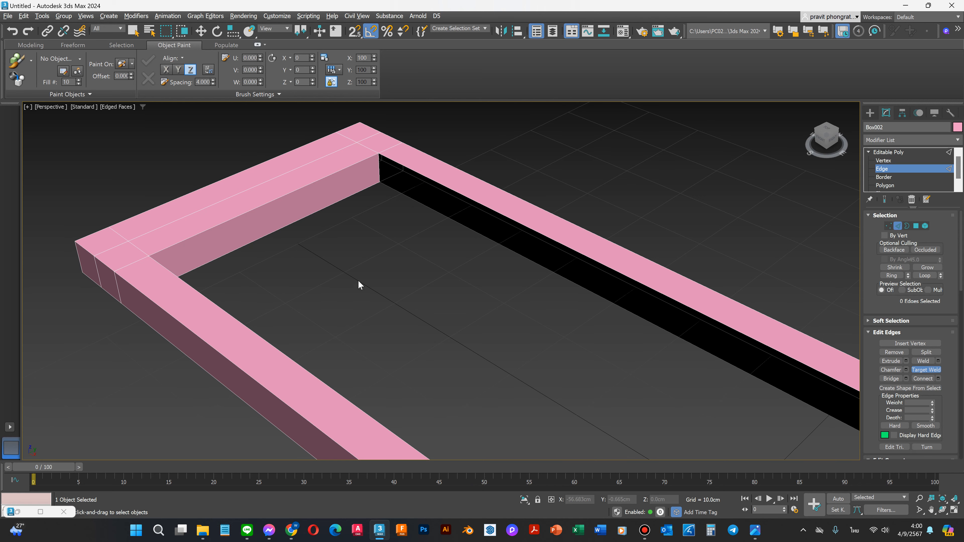
Step: Cap the open border along the frame's long inner side at negative Y to close that inner wall
scroll(306, 269, down, 3)
click(883, 177)
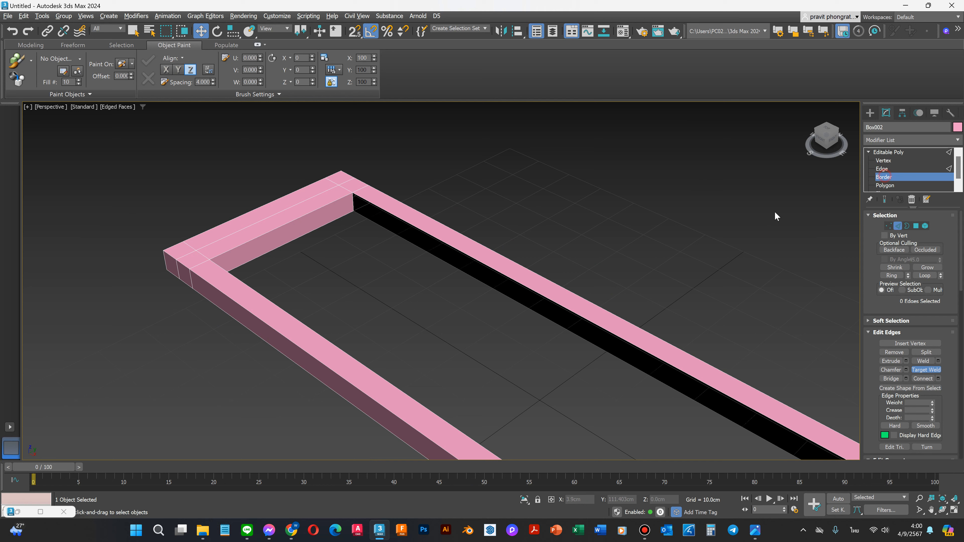
click(943, 510)
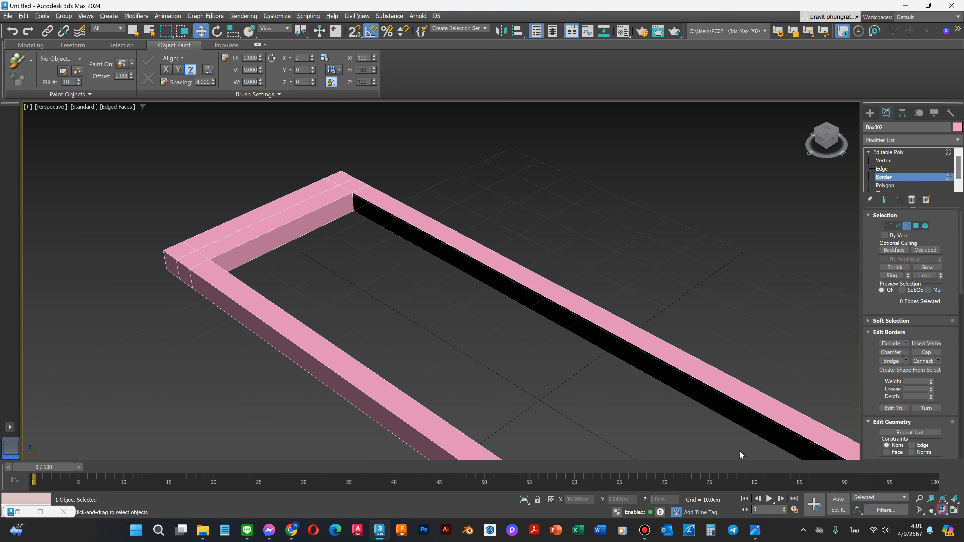
drag(428, 351, 545, 357)
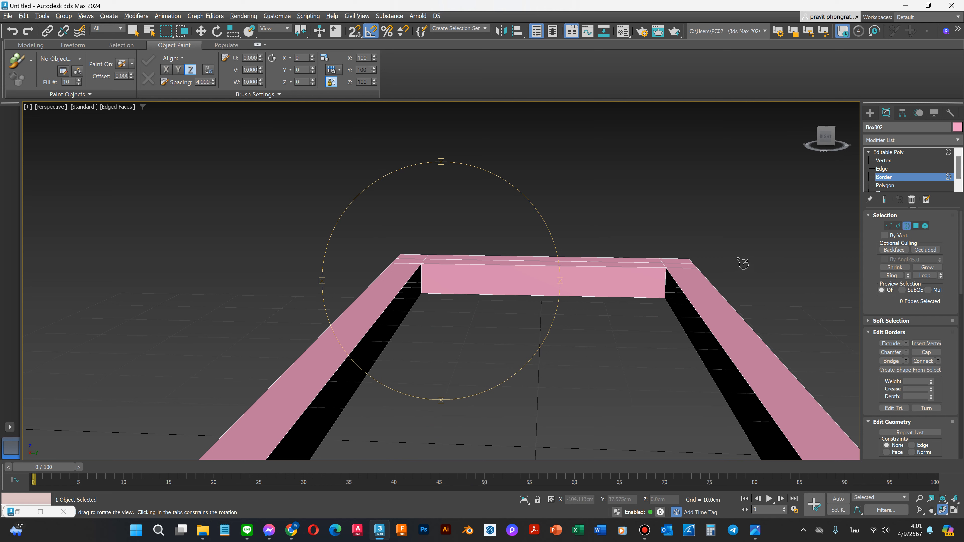
key(w)
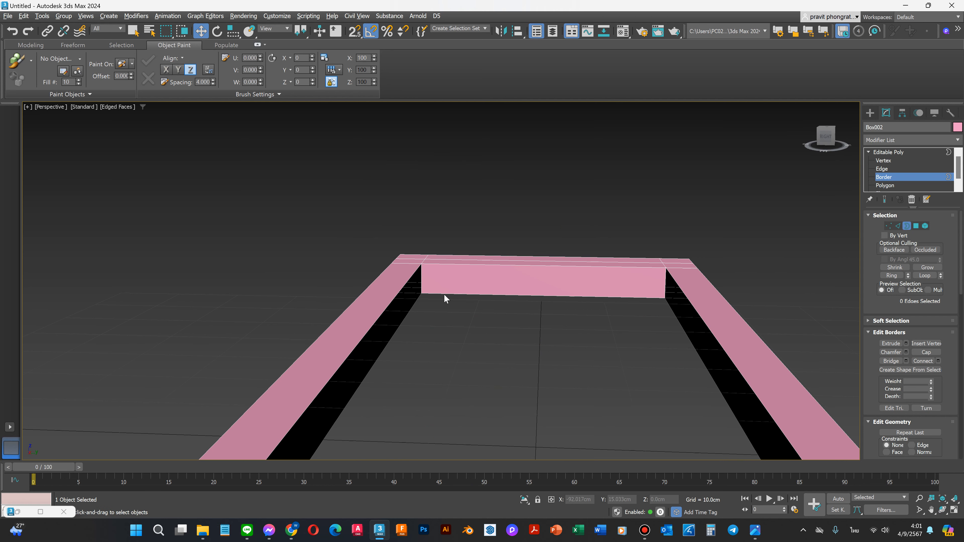
click(410, 277)
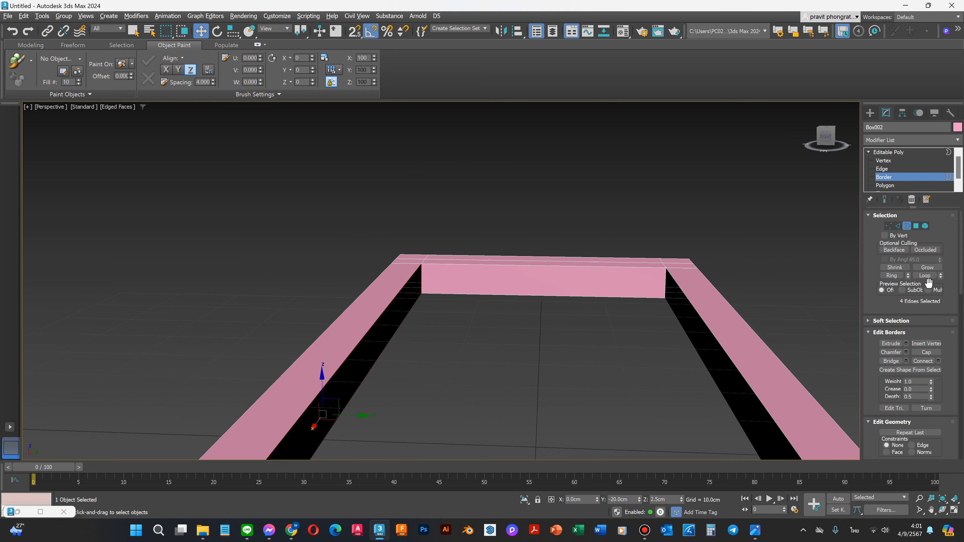
click(927, 352)
Step: Cap the remaining open border along the frame's long inner side at positive Y
click(695, 302)
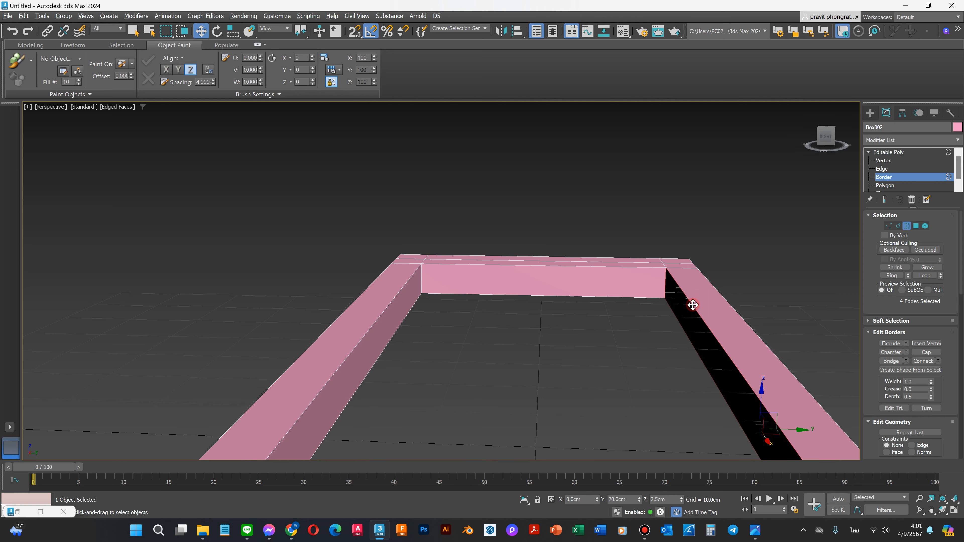
click(918, 353)
click(920, 352)
Step: Extrude the four square corner polygons on the frame's underside by 15 cm to form the legs
click(942, 510)
drag(527, 329, 501, 322)
scroll(415, 280, down, 5)
drag(415, 280, 474, 361)
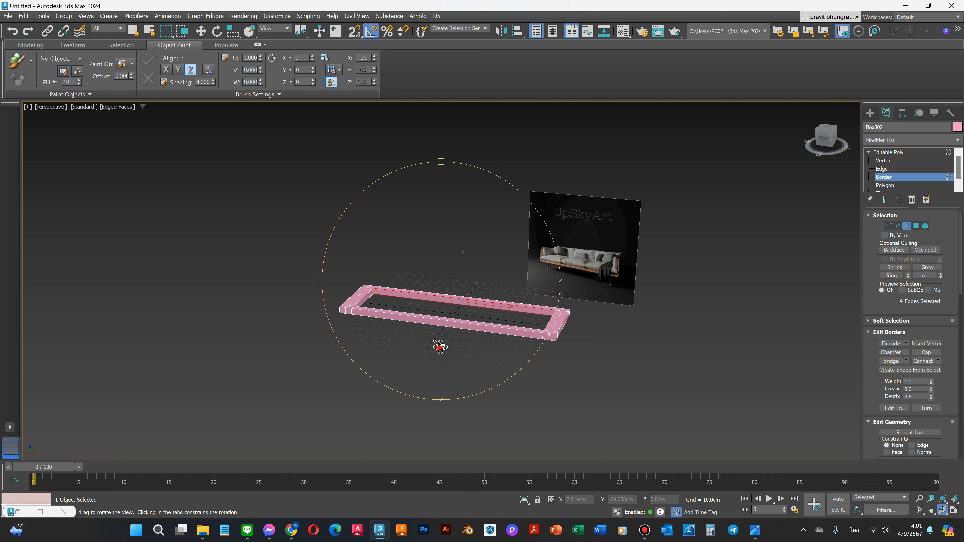
drag(441, 346, 425, 319)
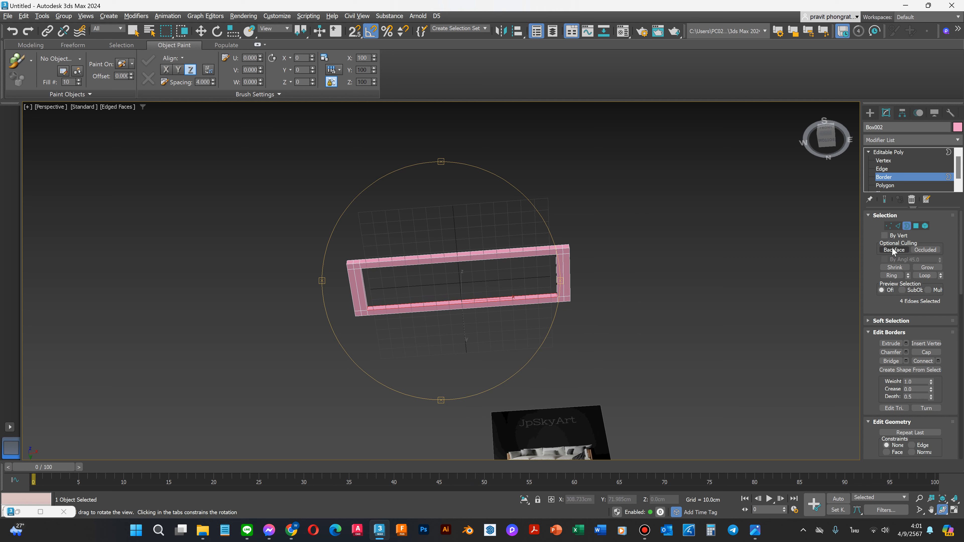
click(883, 186)
key(w)
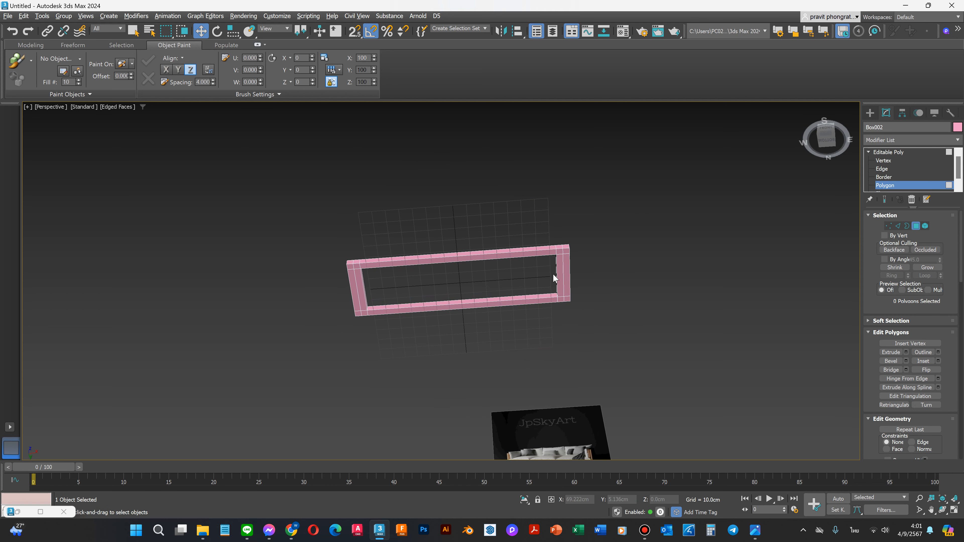
scroll(556, 278, up, 3)
click(563, 241)
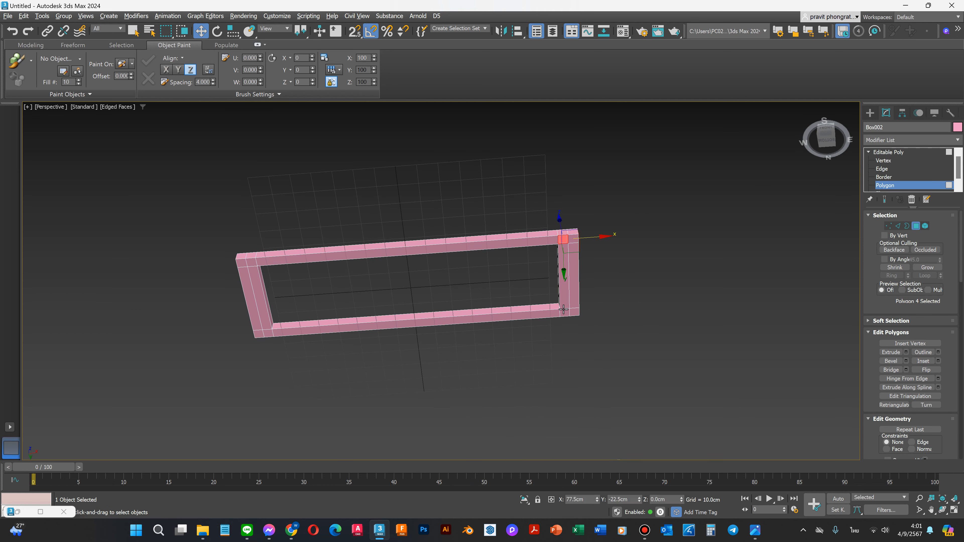
ctrl+click(564, 312)
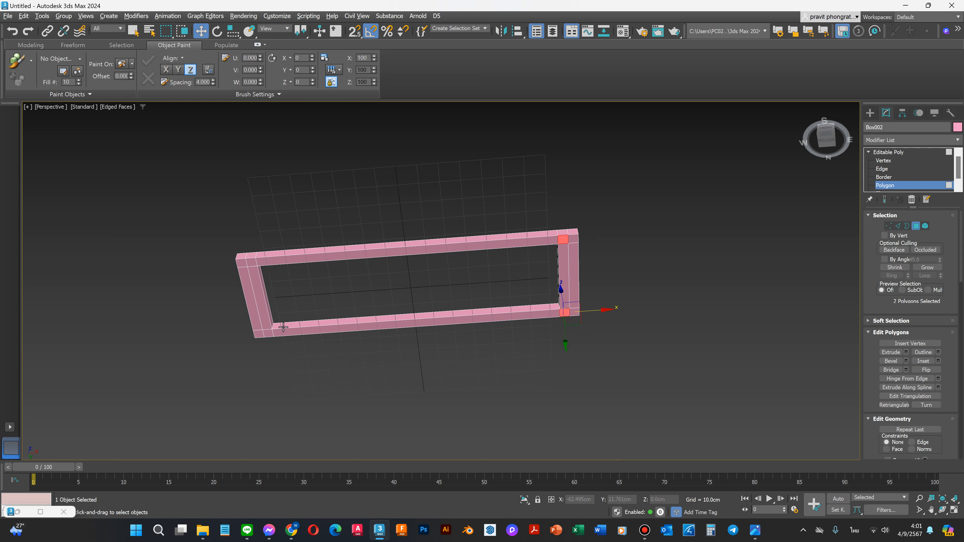
ctrl+click(267, 333)
ctrl+click(250, 262)
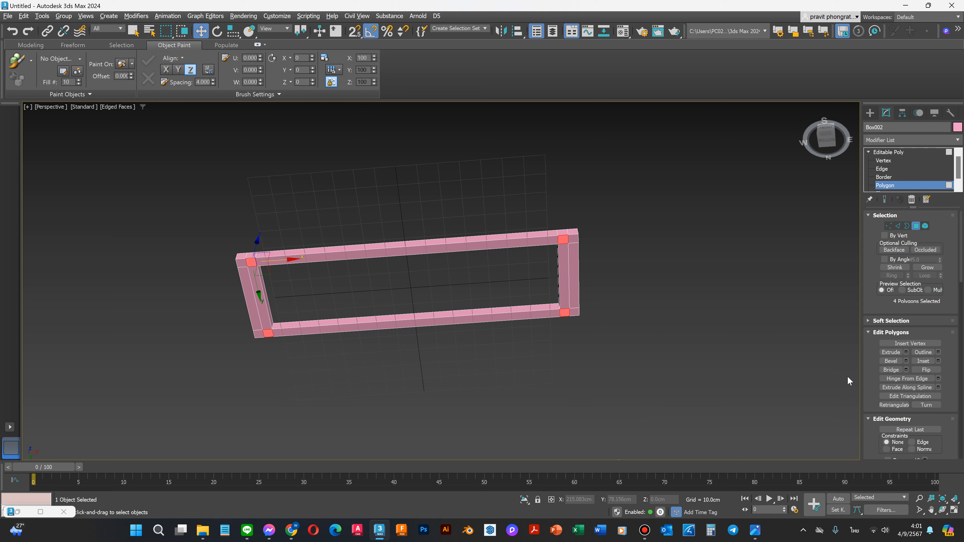
click(907, 352)
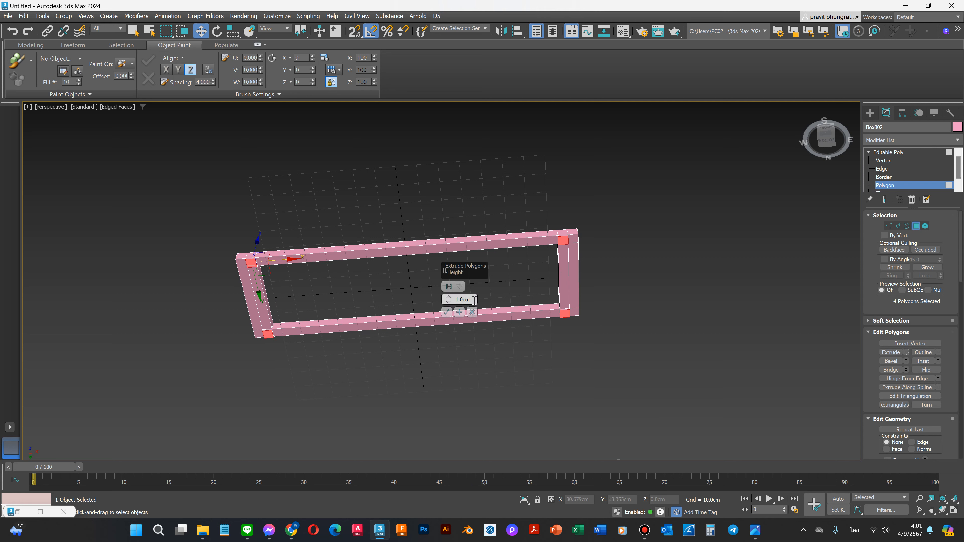
text(15)
click(448, 312)
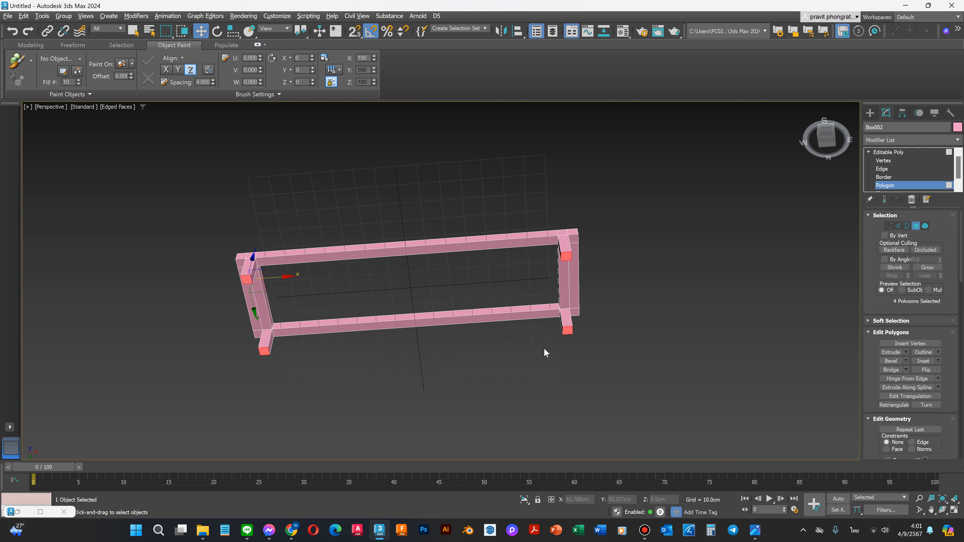
click(750, 355)
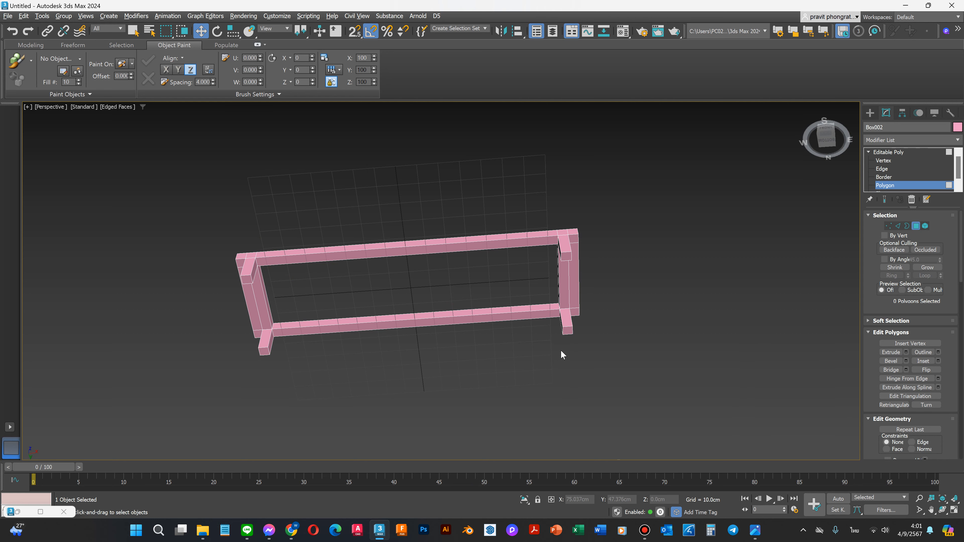
Step: Switch to the Front view and select the bottom vertices of the leg at the negative-X end to check their height
key(f)
scroll(599, 305, down, 5)
scroll(599, 307, down, 4)
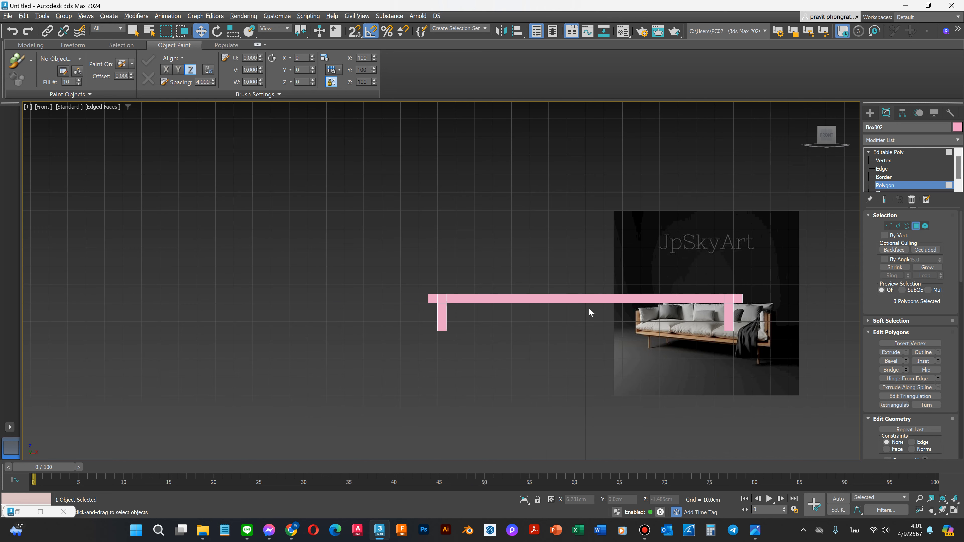
scroll(476, 303, down, 2)
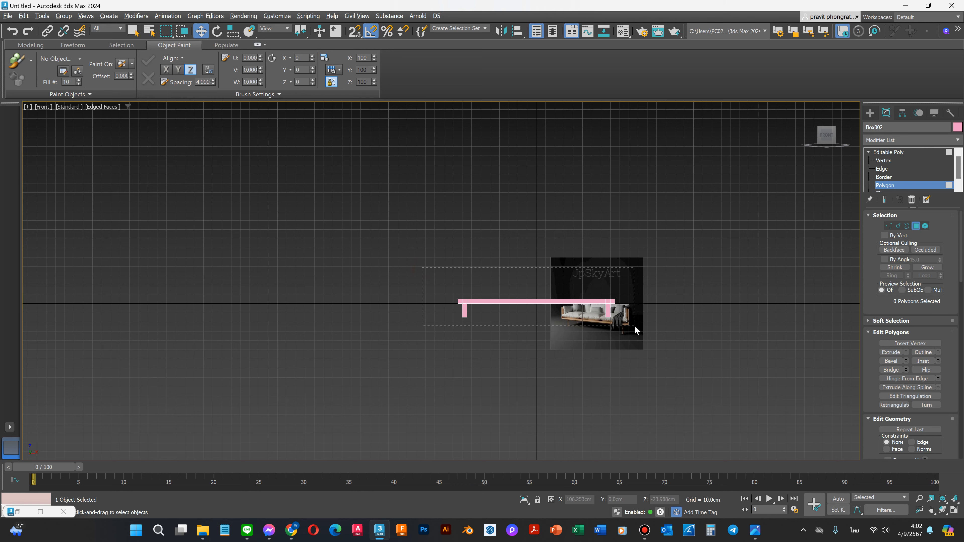
drag(634, 325, 634, 325)
scroll(497, 317, up, 4)
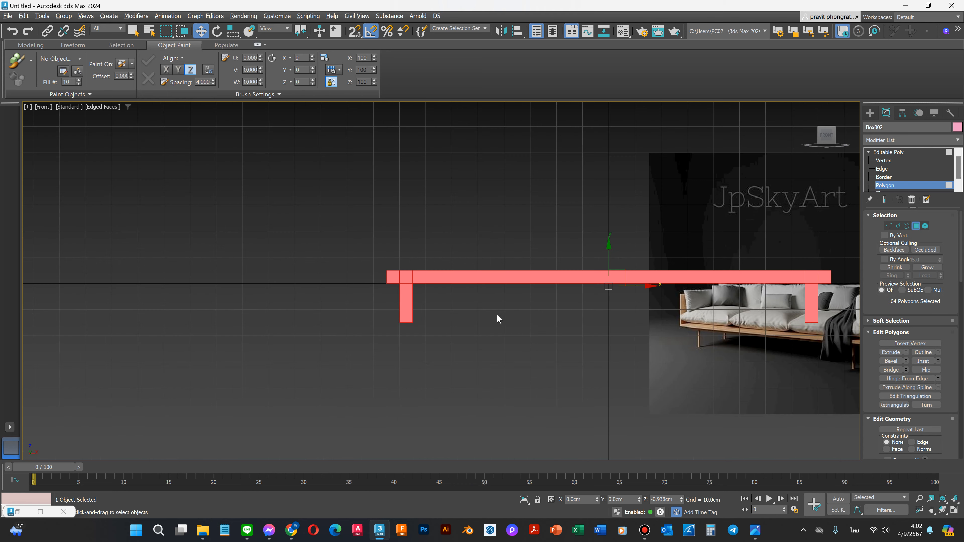
click(470, 324)
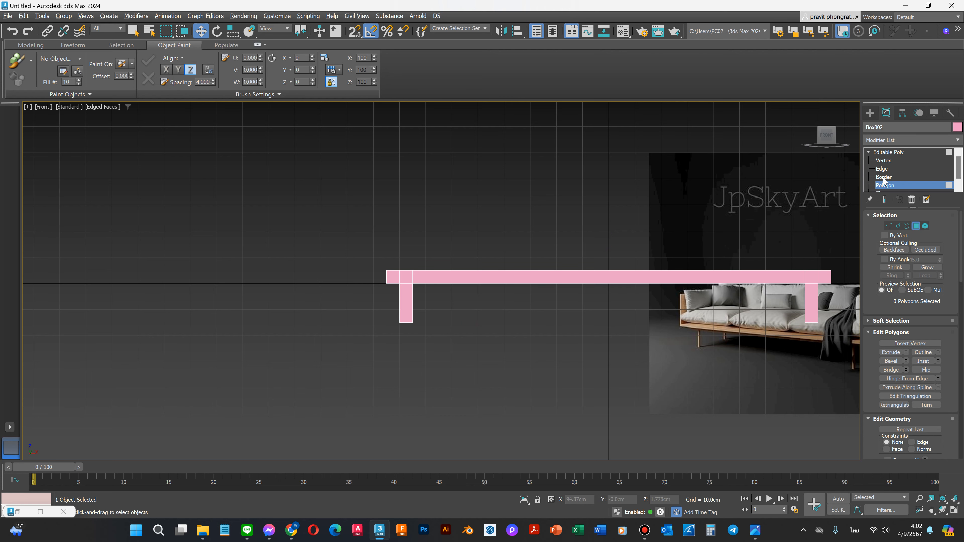
click(886, 161)
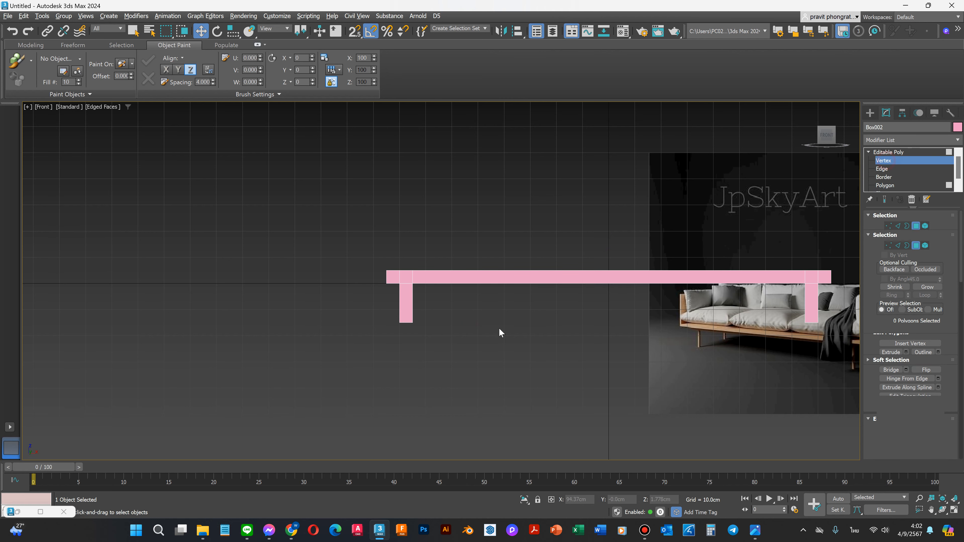
drag(456, 337, 455, 337)
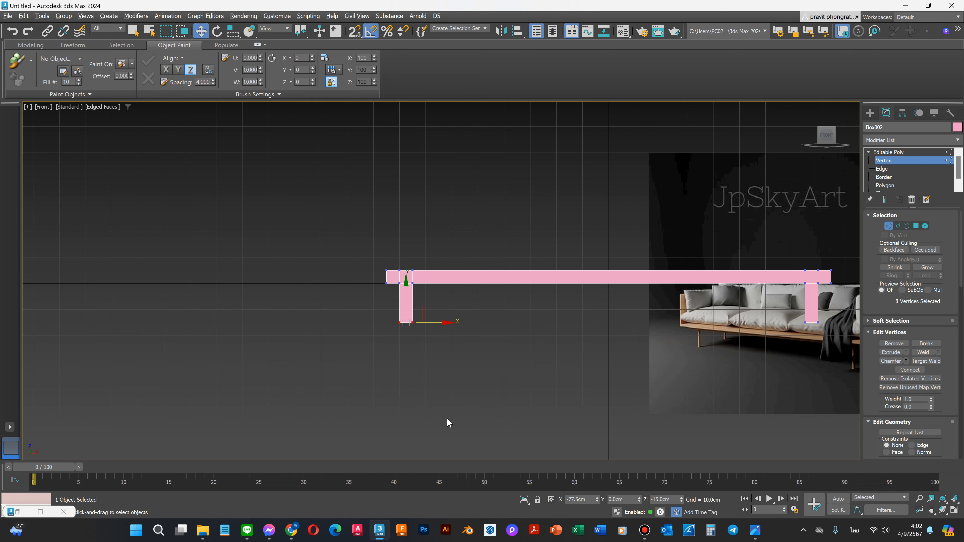
scroll(444, 419, down, 3)
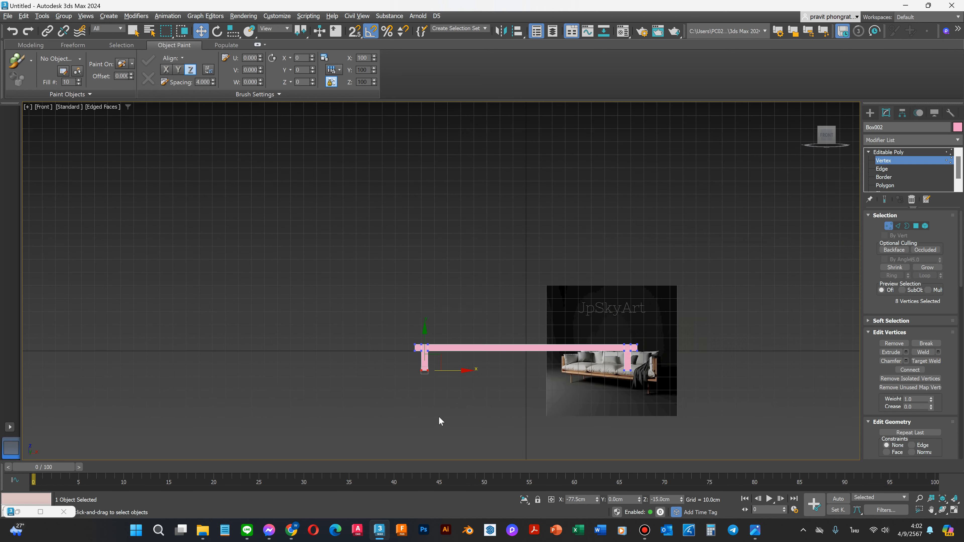
Step: Return to whole-object level and set the frame's Z position to 15 cm so the legs stand on the ground
click(886, 152)
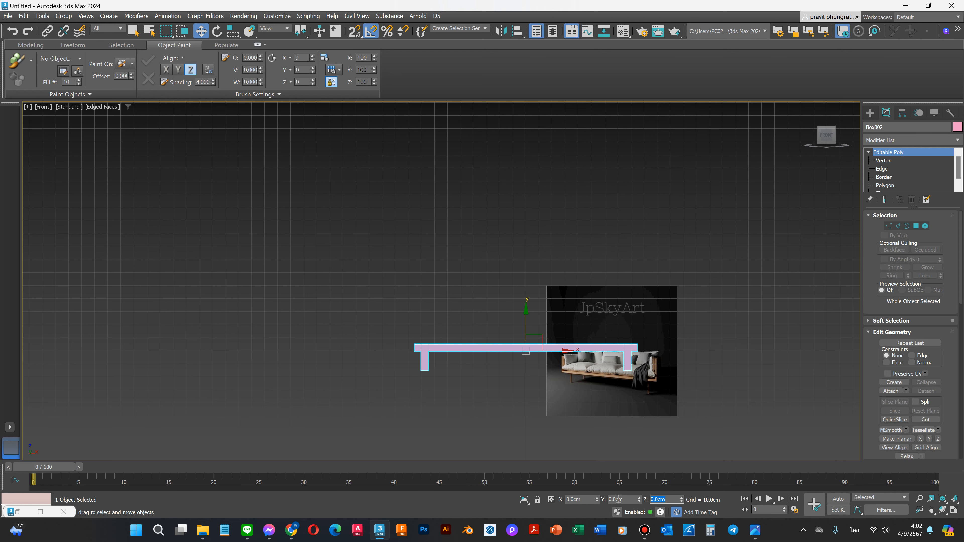
text(15)
key(Return)
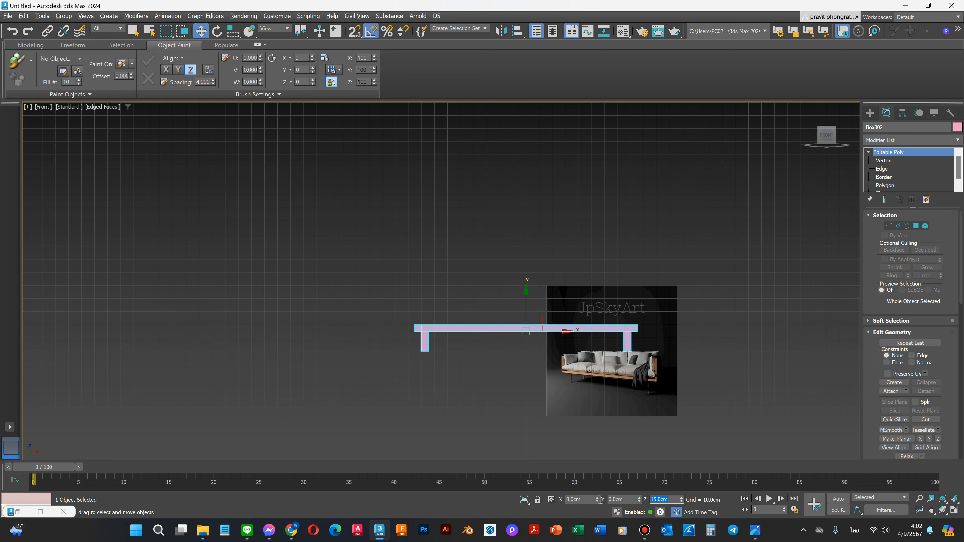
scroll(519, 359, up, 5)
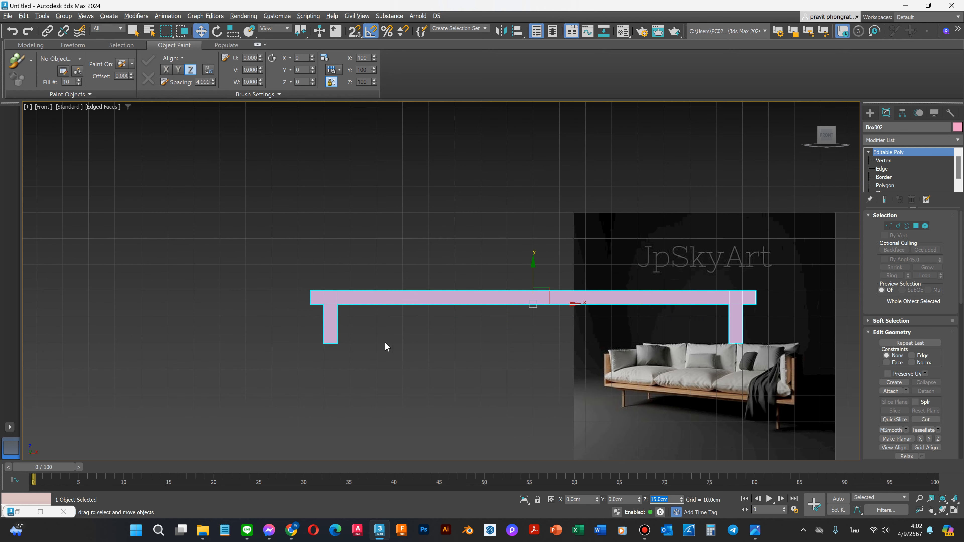
scroll(356, 353, up, 4)
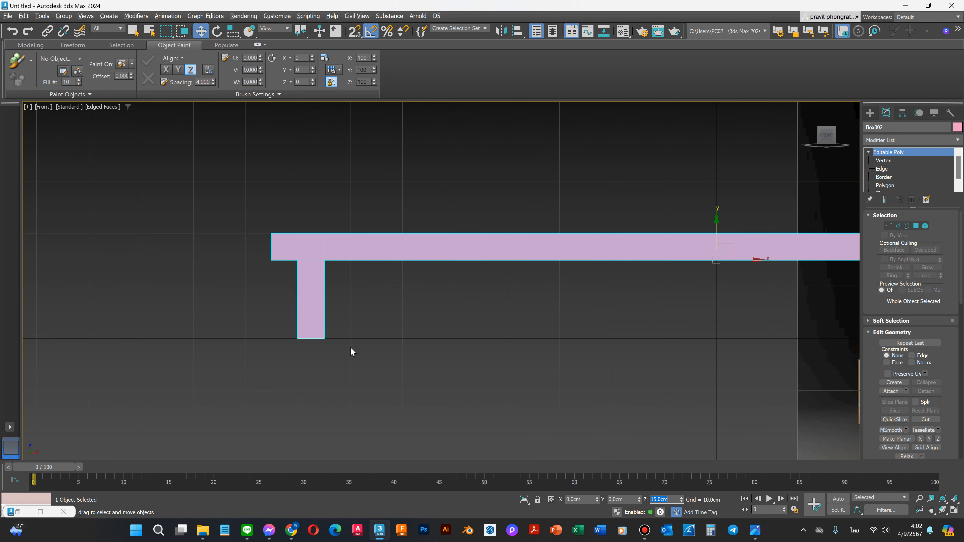
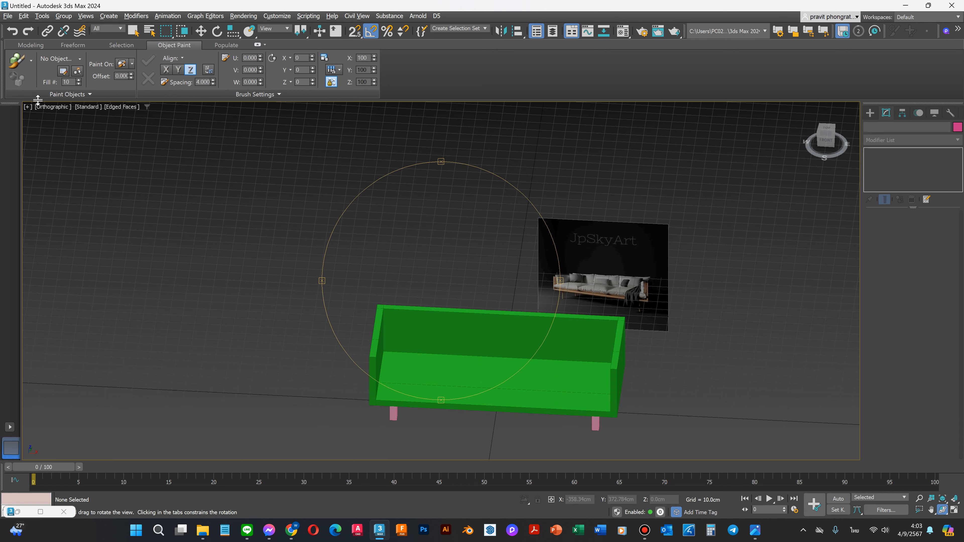
Step: Switch the Orthographic view to Perspective and compare the green sofa body and pink legs with the reference picture
click(46, 107)
click(61, 139)
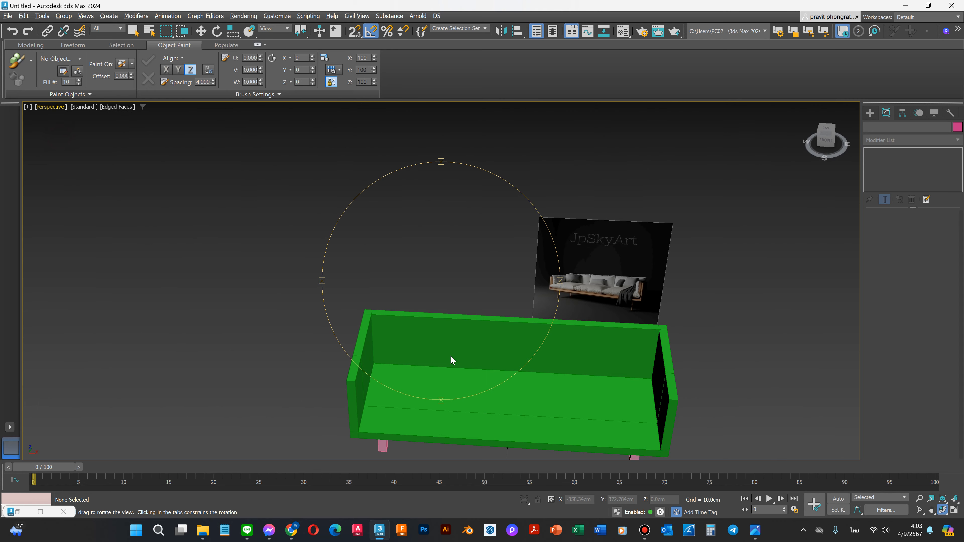
scroll(608, 319, up, 6)
scroll(597, 229, up, 3)
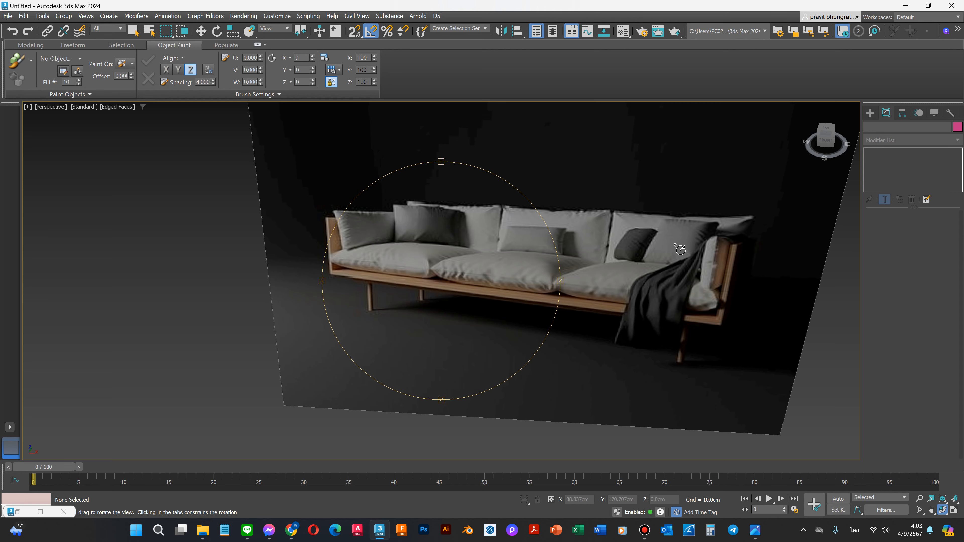
scroll(517, 183, down, 10)
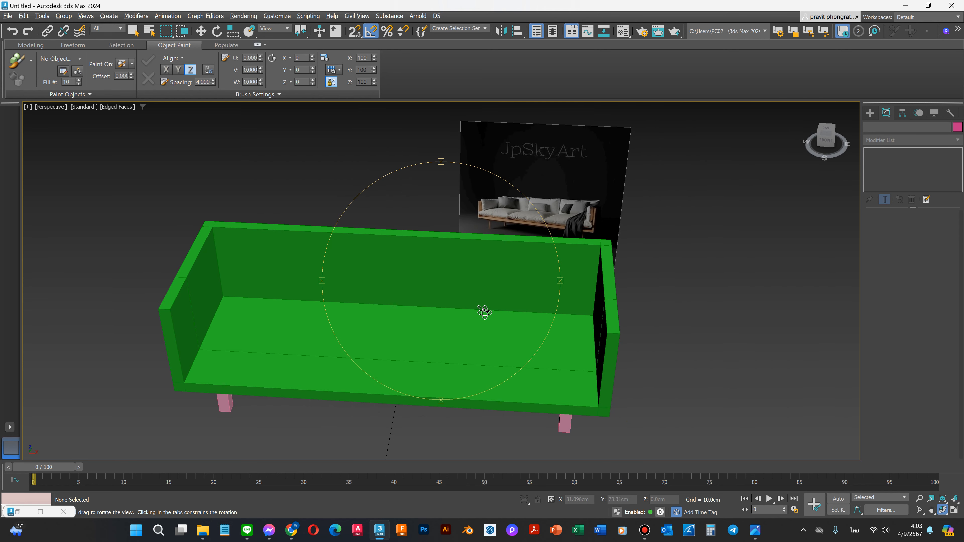
drag(419, 373, 368, 334)
scroll(386, 328, down, 5)
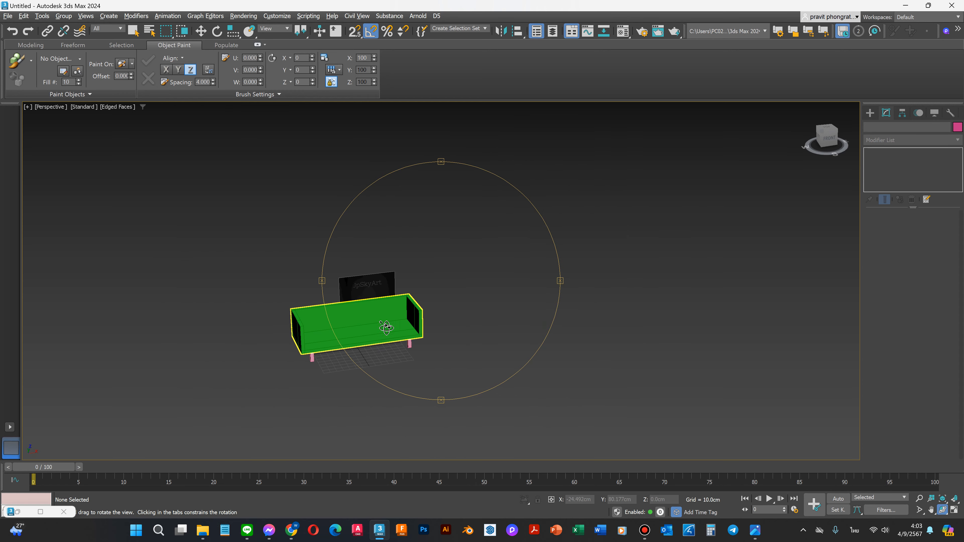
scroll(459, 327, up, 5)
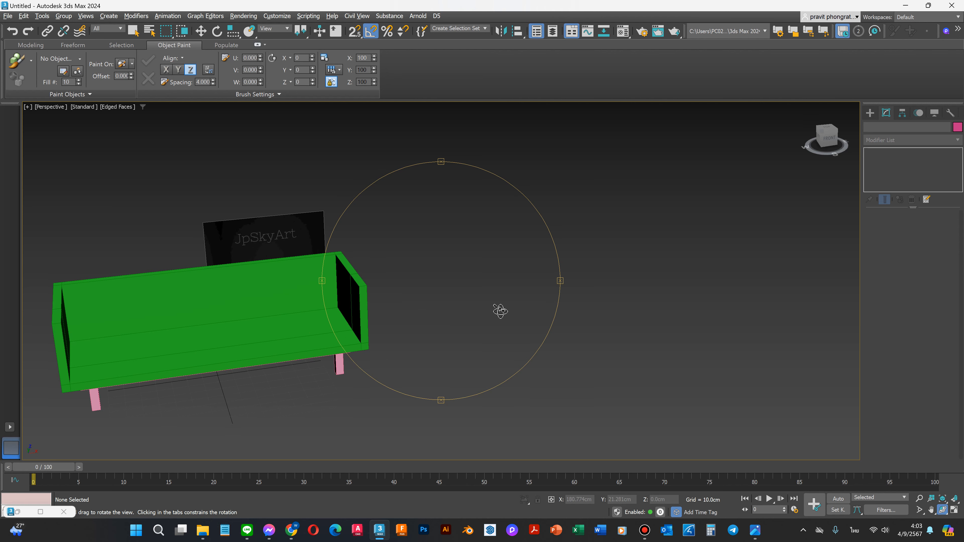
Step: Create a plane about 363 cm long and 278 cm wide on the ground beside the sofa, on its positive-X side
click(868, 114)
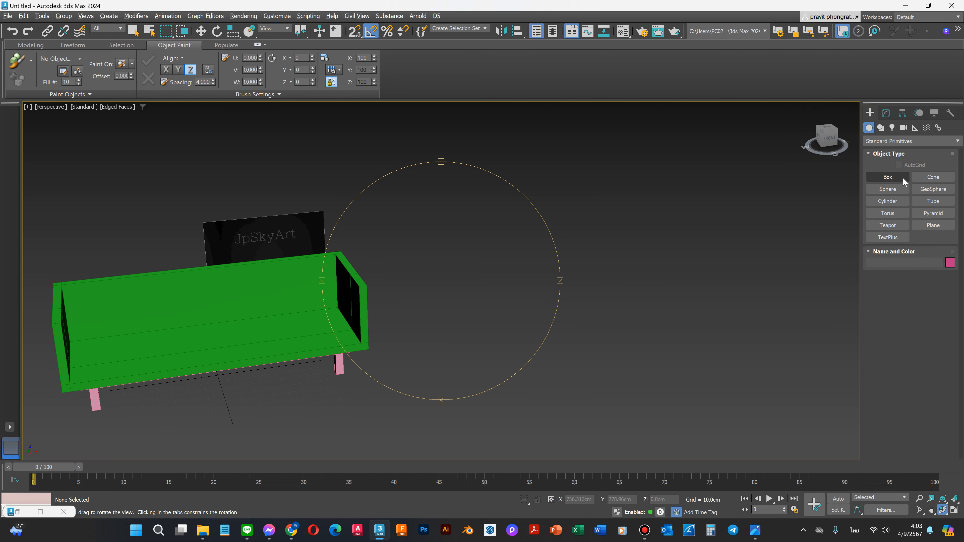
click(949, 226)
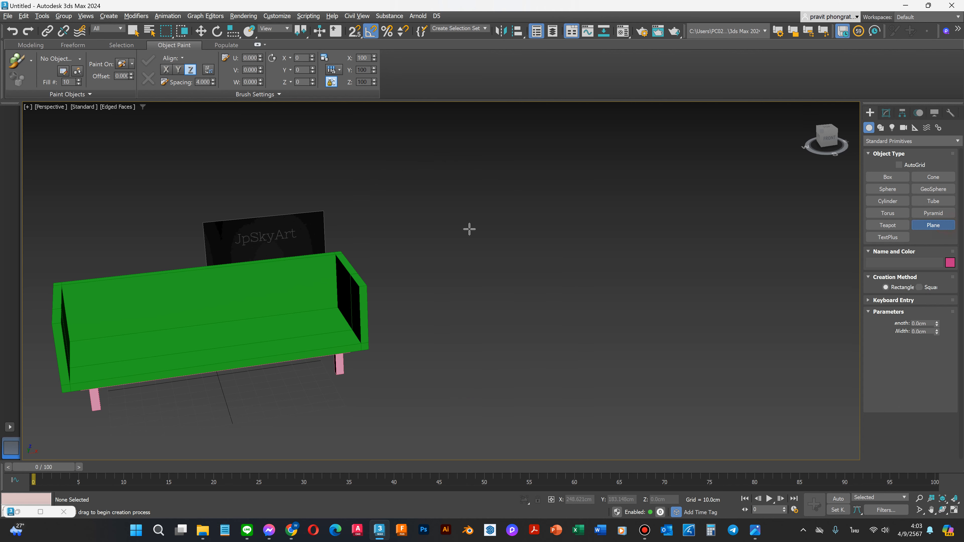
drag(396, 233, 917, 344)
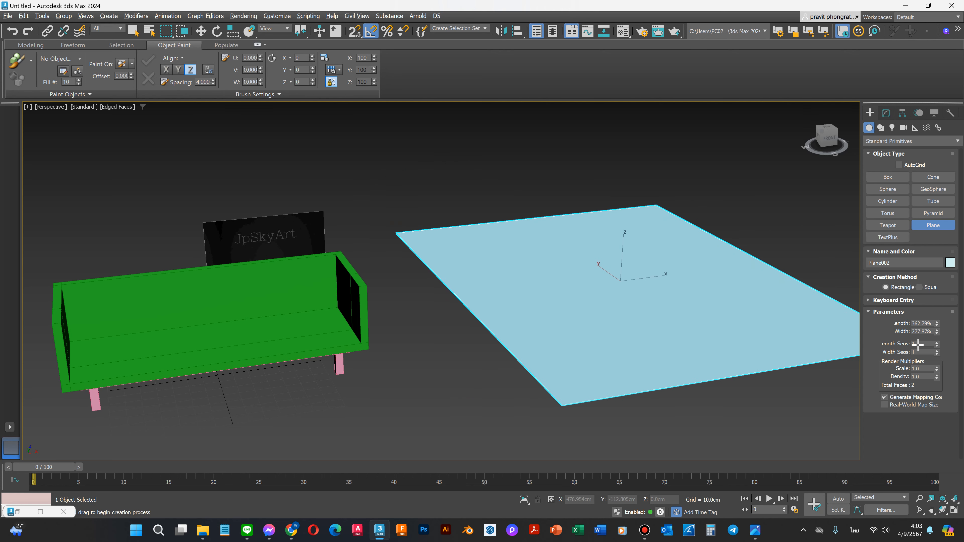
Step: Set the new plane's length and width to 500 cm each
click(918, 324)
key(Tab)
text(5)
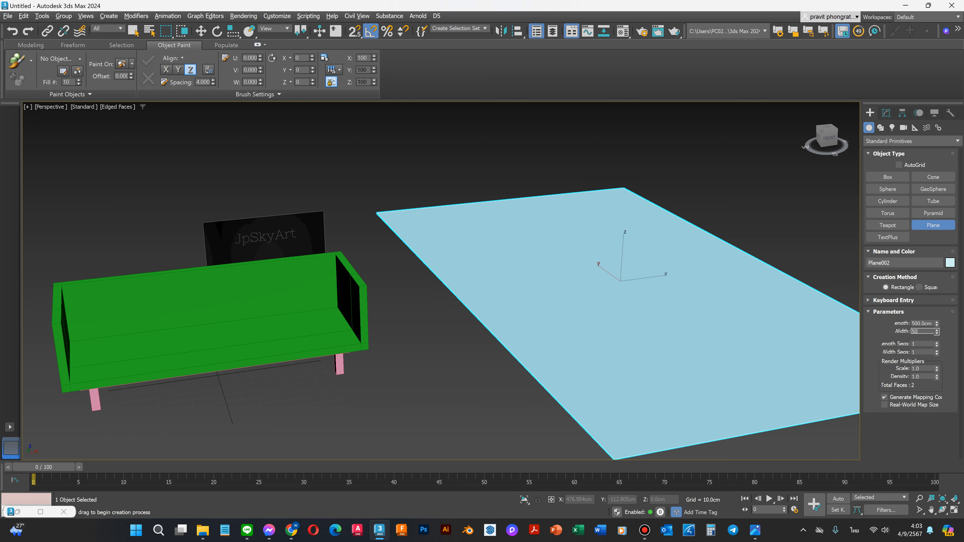
text(00)
key(Tab)
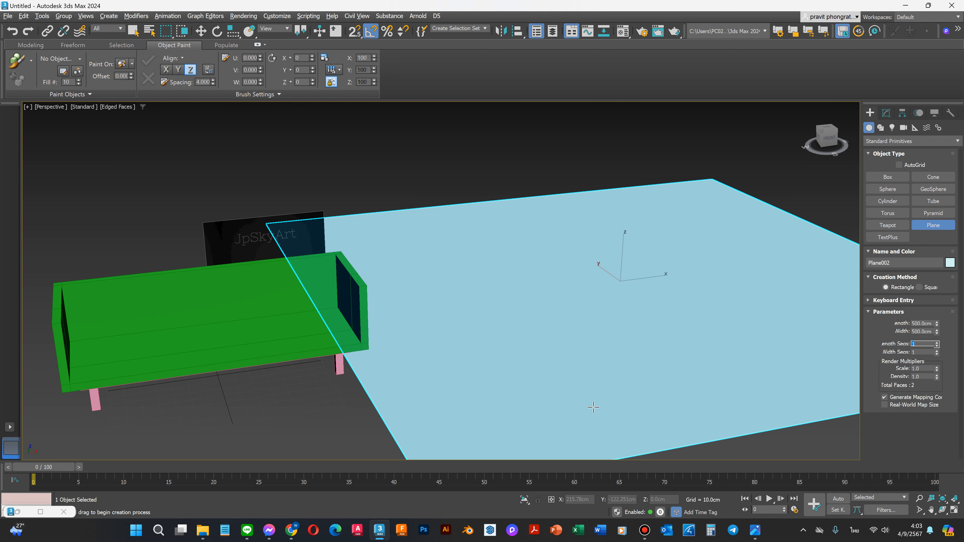
Step: Position the plane at the world origin by setting its X, Y and Z coordinates to 0 cm
key(w)
double_click(585, 500)
text(0)
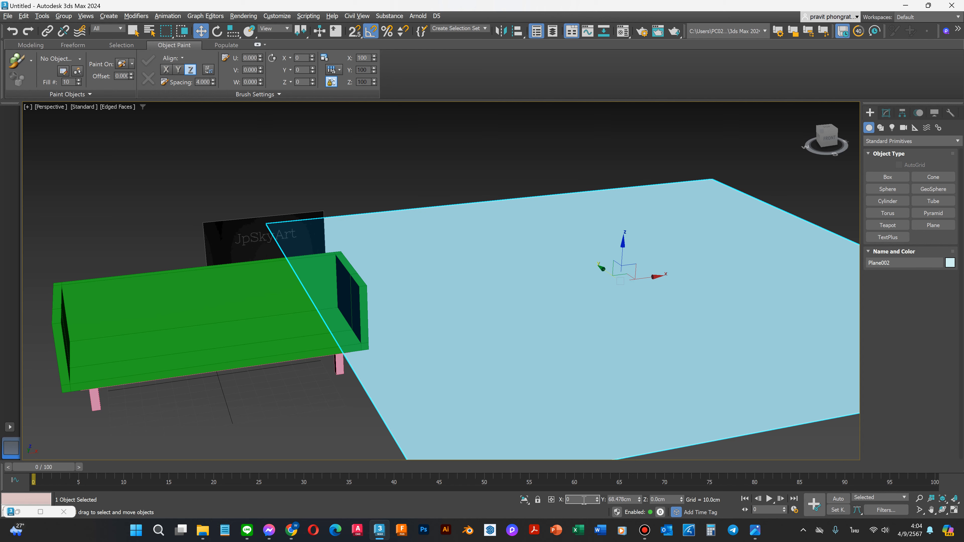
key(Tab)
text(0)
key(Tab)
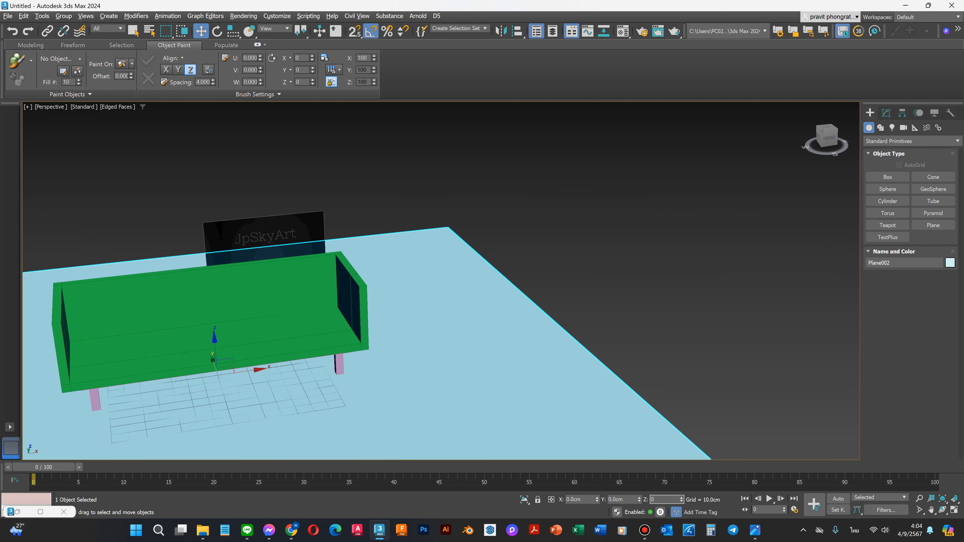
text(0cm)
key(Return)
Step: Slide the plane along positive X to about X 217 cm, leaving open area beside the sofa
scroll(553, 296, down, 5)
drag(473, 316, 584, 299)
scroll(597, 291, up, 8)
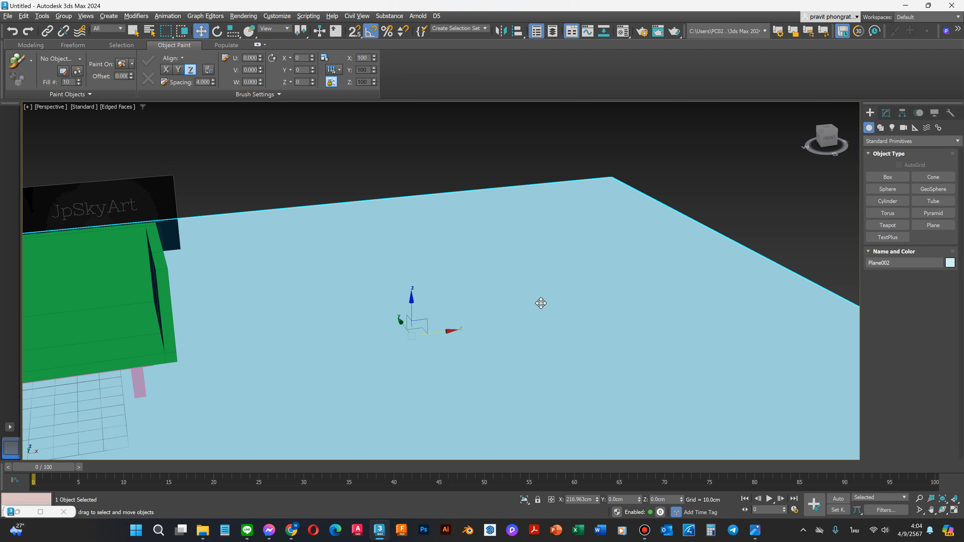
Step: Create a box about 68 cm long, 59 cm wide and 13 cm high on the plane beside the sofa
click(872, 179)
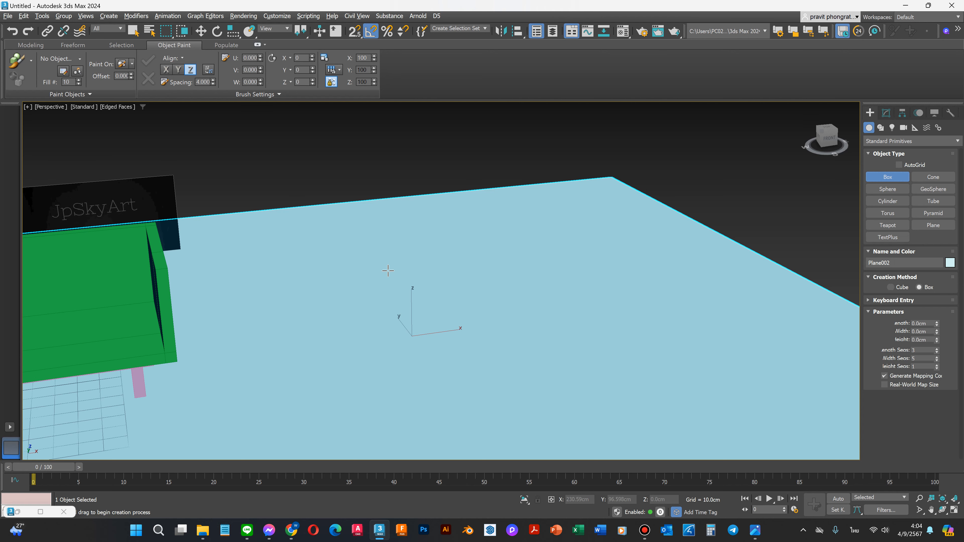
drag(391, 269, 523, 297)
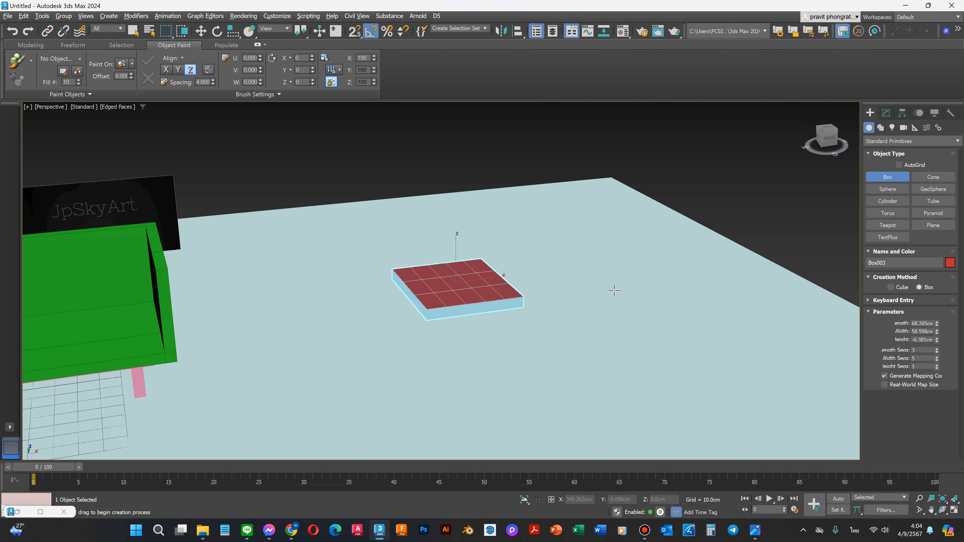
click(601, 276)
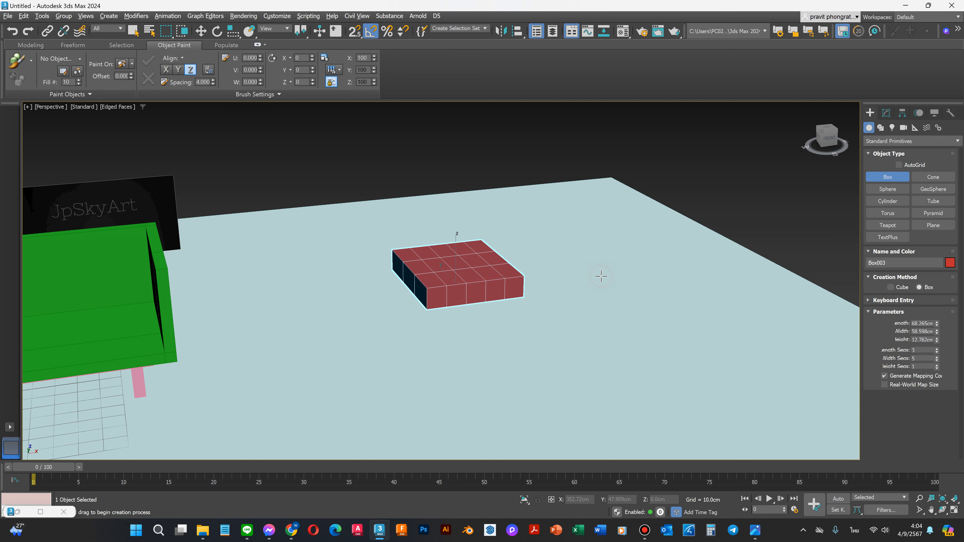
Step: Set the box's length to 65 cm, its width to 50 cm and its height to 1 cm
click(933, 323)
text(65)
key(Return)
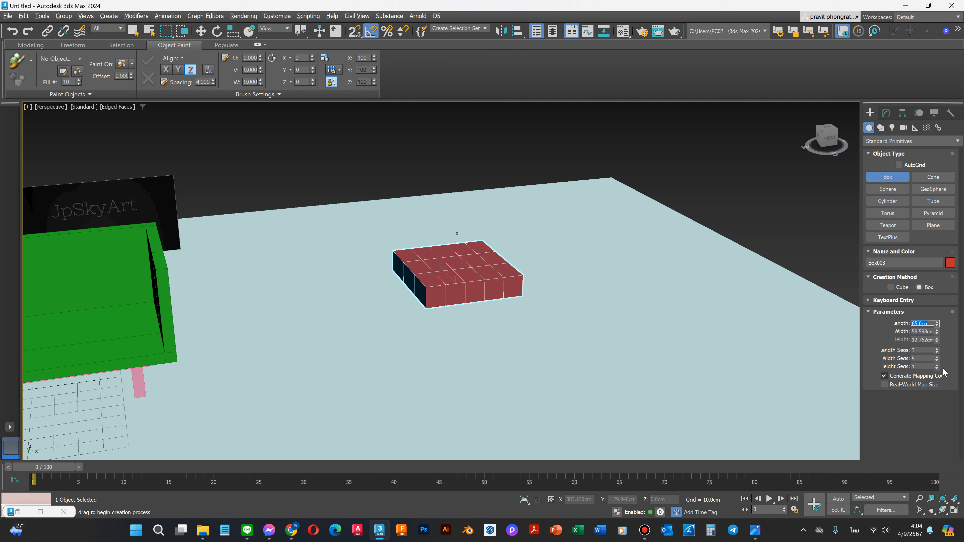
click(933, 331)
text(50)
key(Tab)
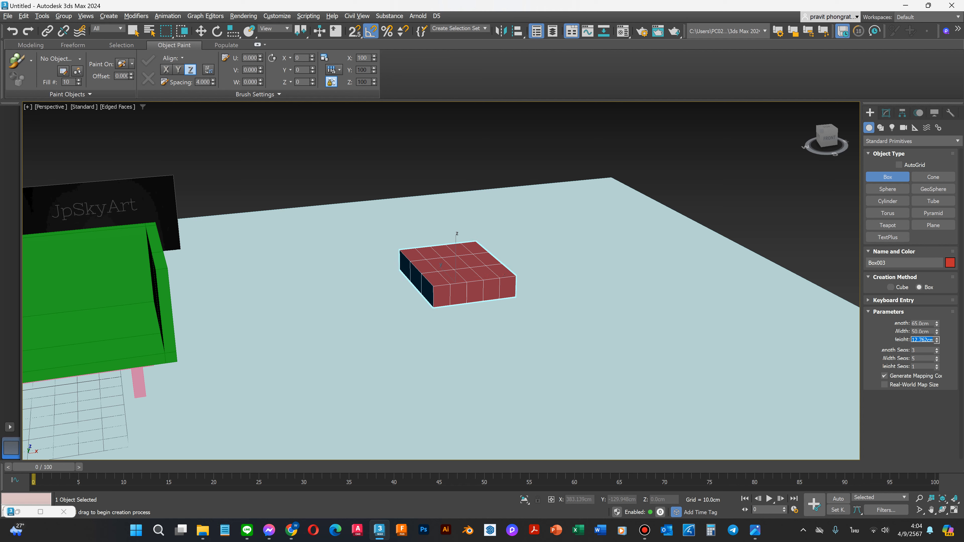
key(Tab)
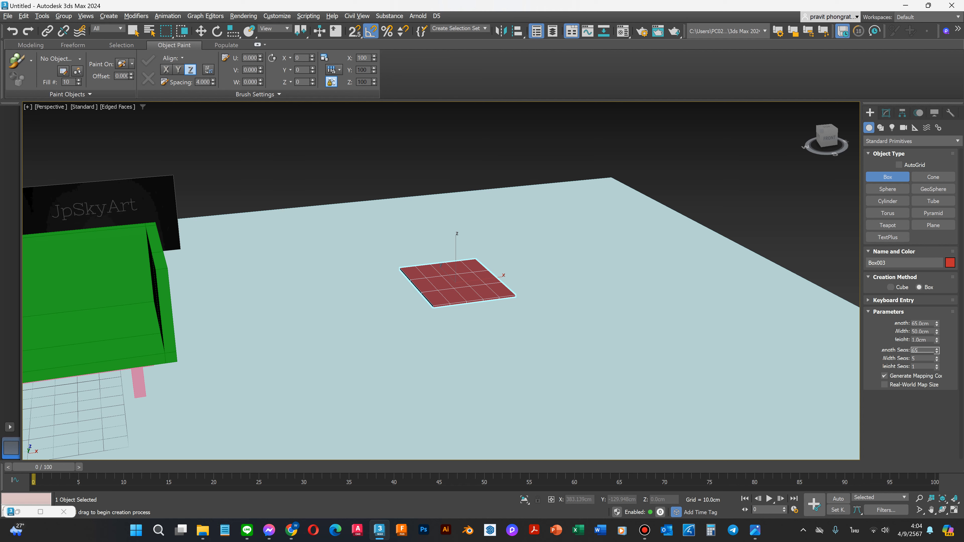
Step: Subdivide the thin box with 65 length segments and 50 width segments
text(65)
key(Tab)
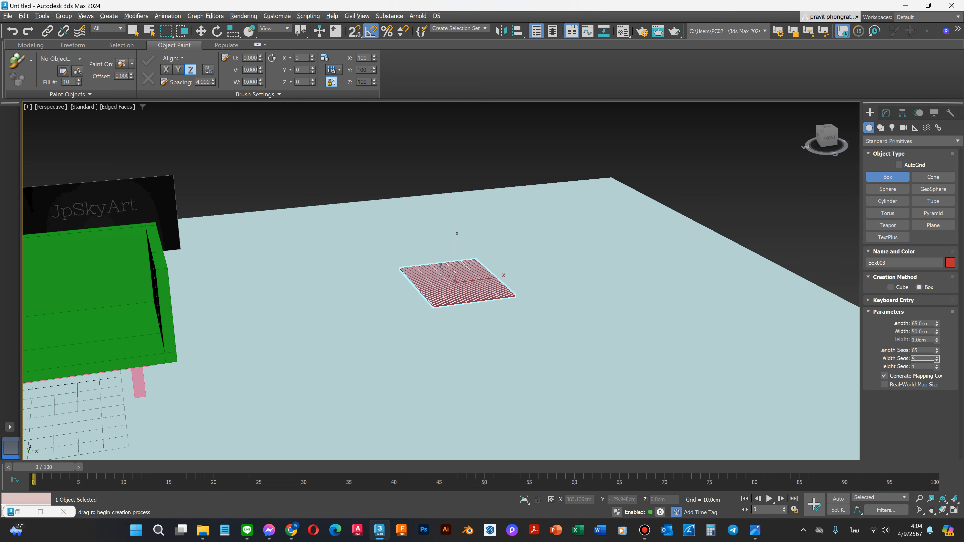
key(Tab)
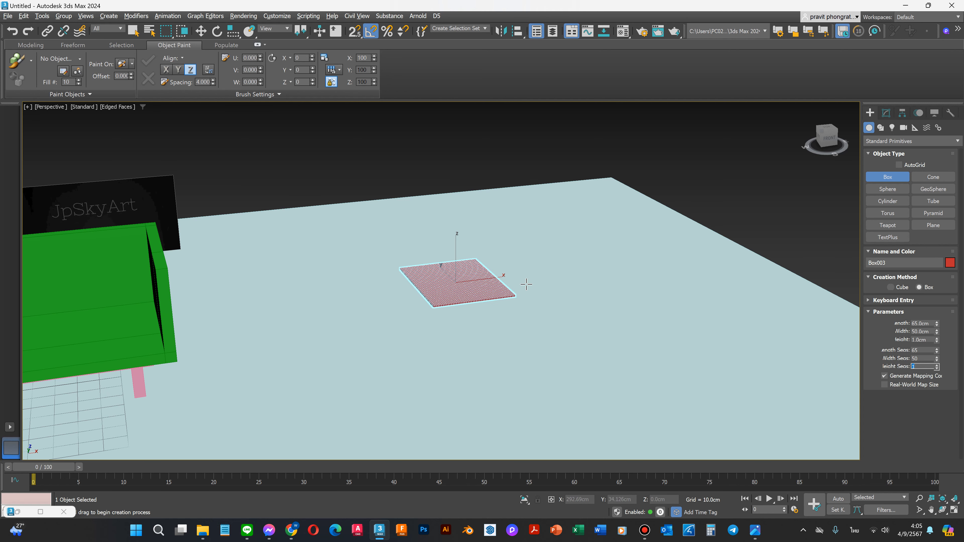
Step: Clone the thin box as one independent copy about 74 cm away along positive X
key(w)
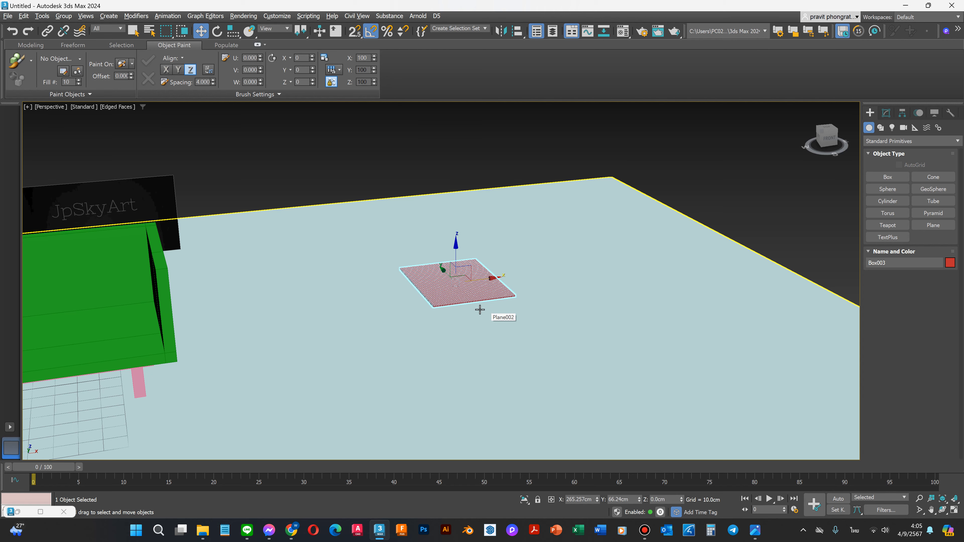
scroll(438, 293, up, 2)
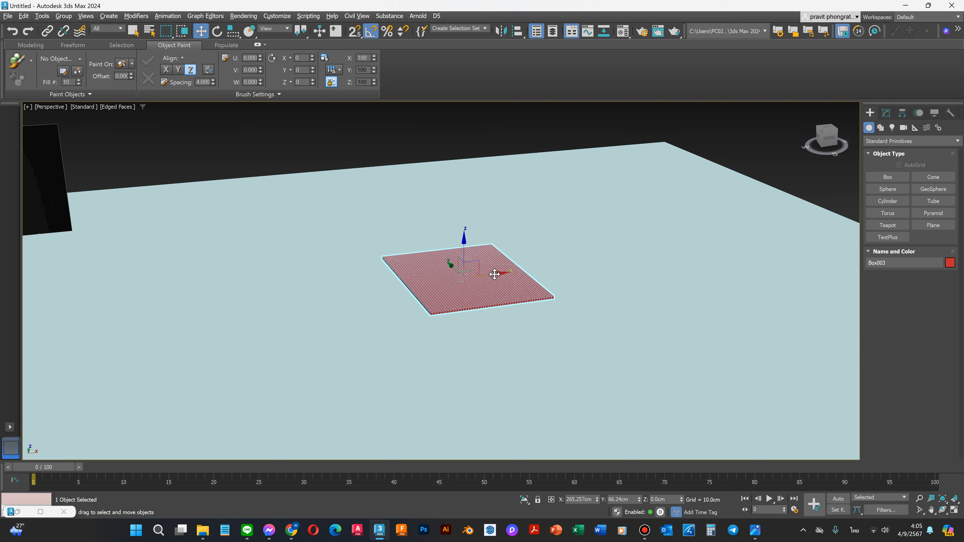
shift+drag(496, 274, 668, 251)
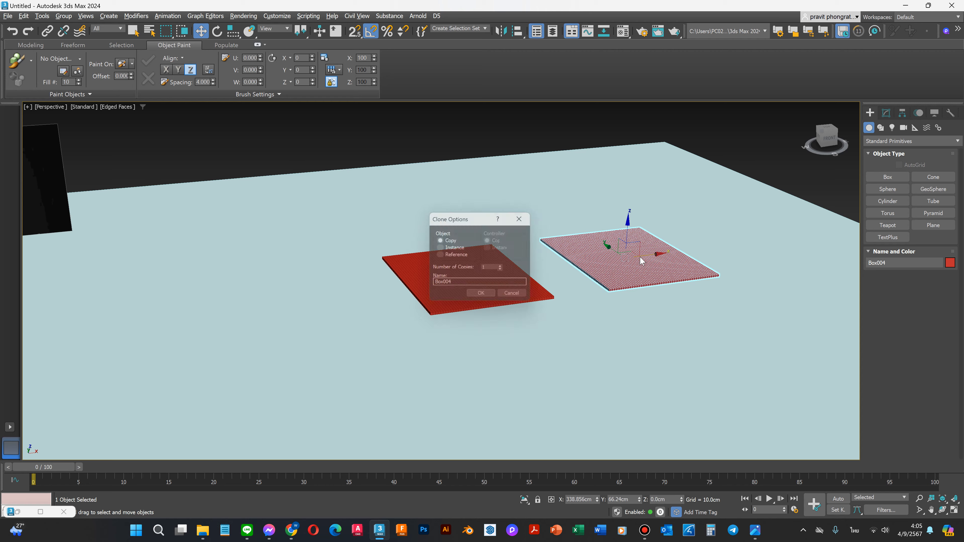
click(479, 296)
Step: Select both thin boxes and clone them along negative Y as four evenly spaced copies, giving five rows of two
ctrl+click(469, 288)
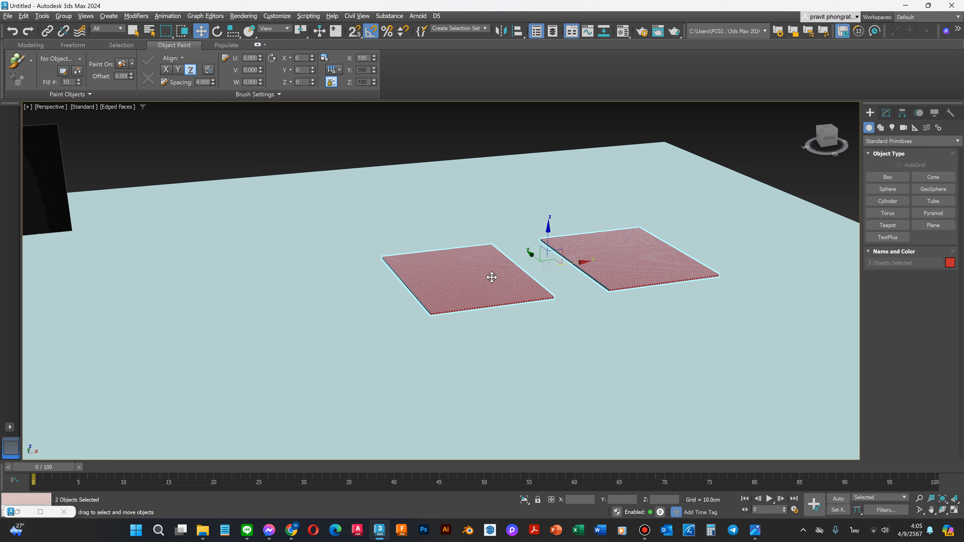
mouse_move(534, 253)
shift+mouse_down()
mouse_move(603, 381)
mouse_move(634, 404)
shift+mouse_up()
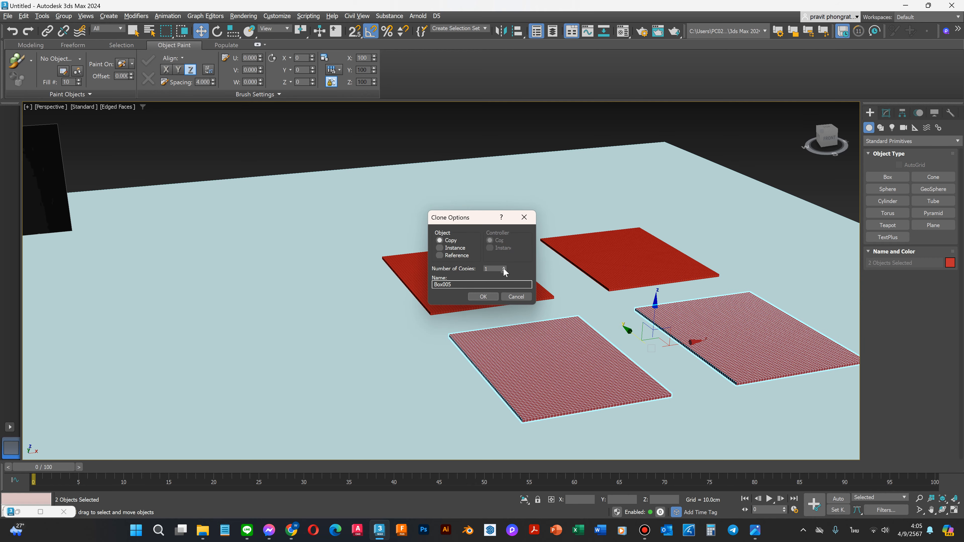
click(481, 298)
scroll(465, 279, down, 4)
scroll(464, 279, down, 3)
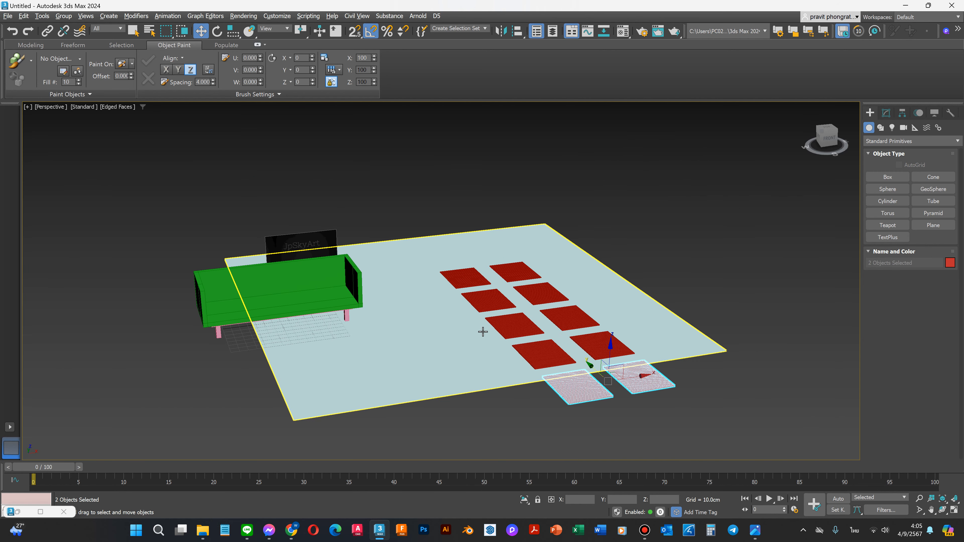
Step: Select all ten thin boxes and move them along positive Y so that every row lies over the plane
click(462, 268)
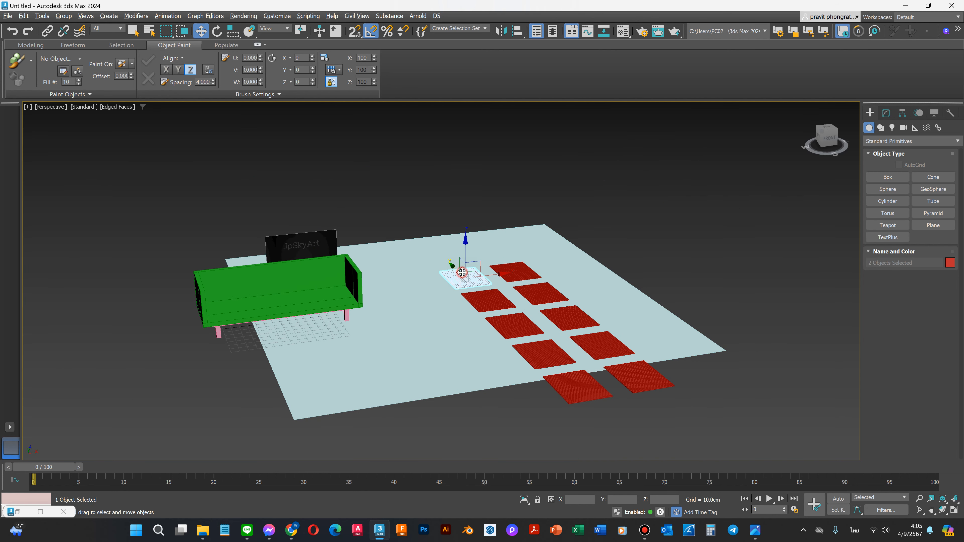
ctrl+click(478, 298)
ctrl+click(514, 325)
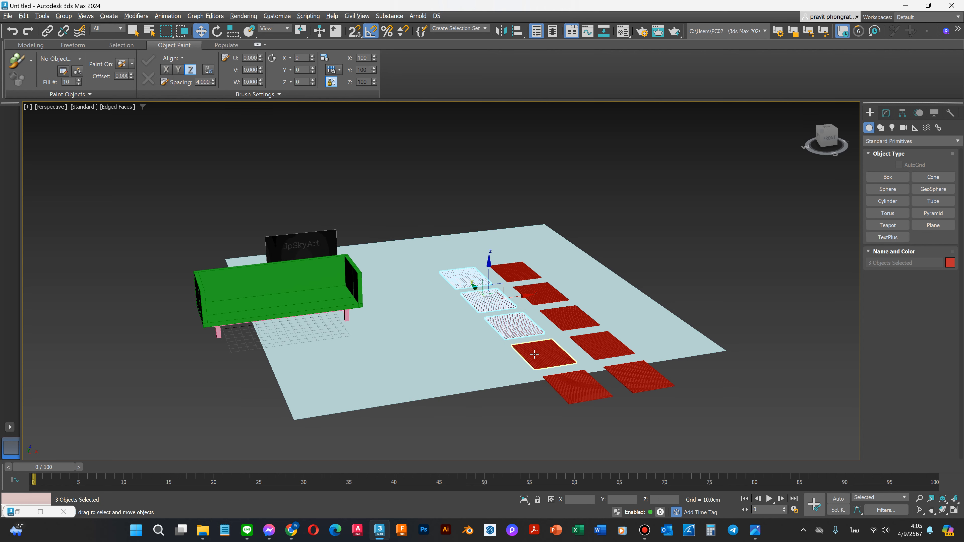
ctrl+click(544, 354)
ctrl+click(576, 387)
ctrl+click(625, 378)
ctrl+click(601, 343)
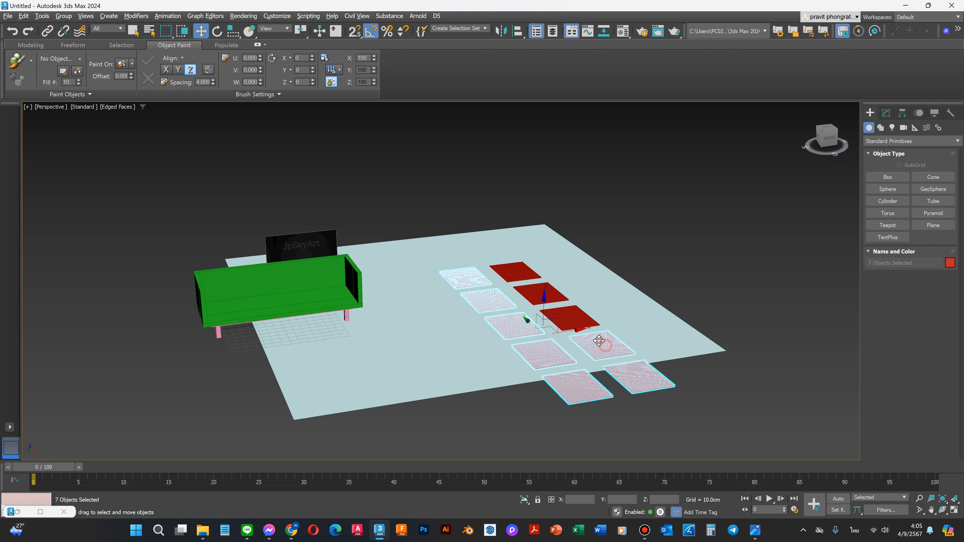
ctrl+click(575, 321)
ctrl+click(532, 292)
ctrl+click(516, 274)
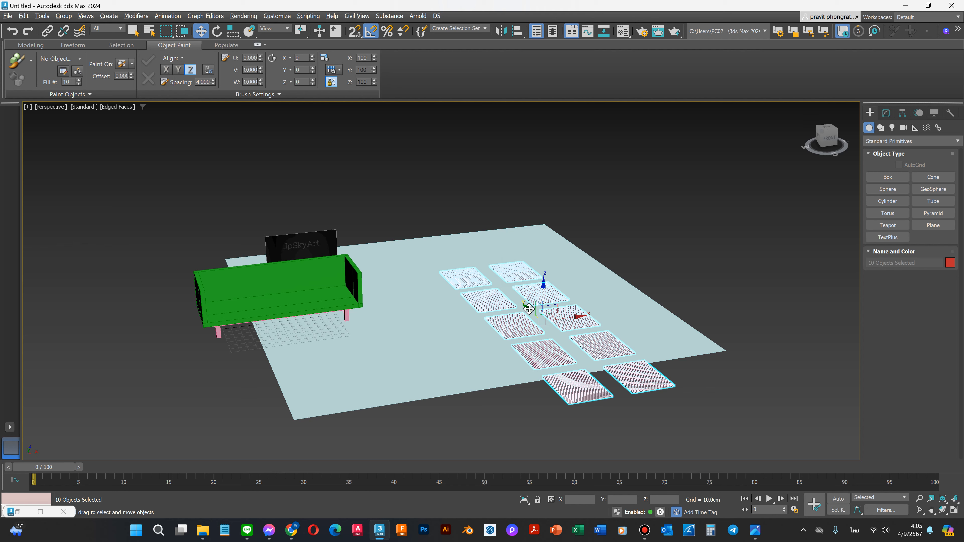
drag(530, 310, 499, 276)
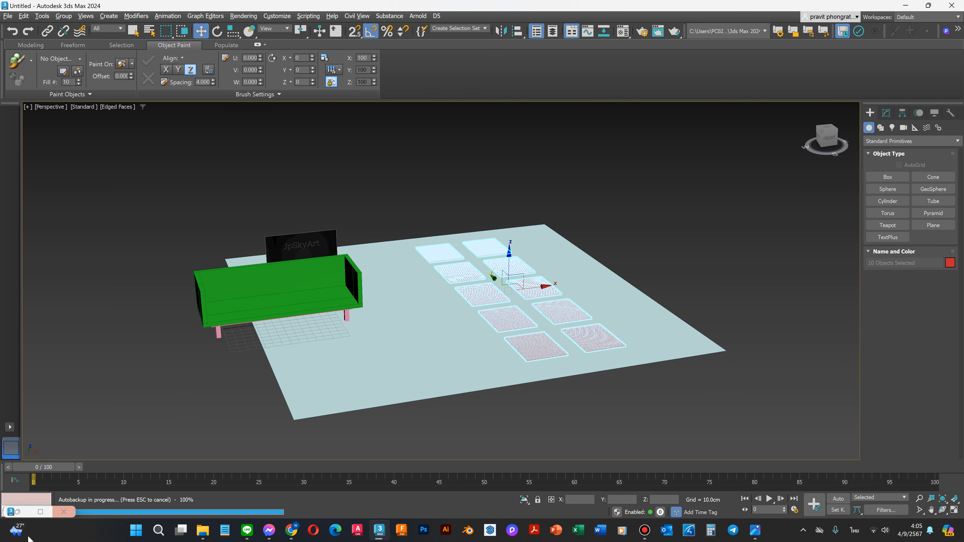
Step: Restore the Scene Explorer window and hide Box001, Box002 and the reference plane Plane001
click(41, 512)
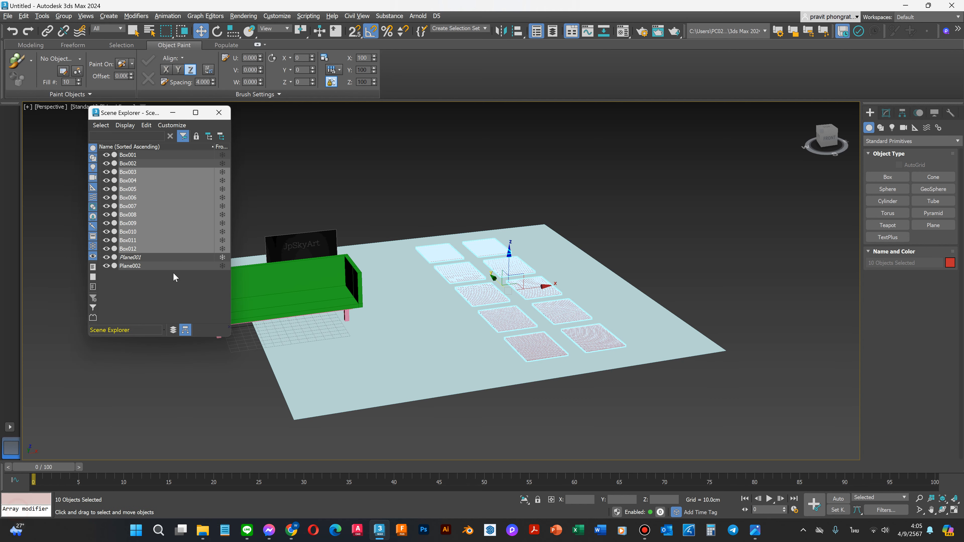
click(106, 164)
click(106, 155)
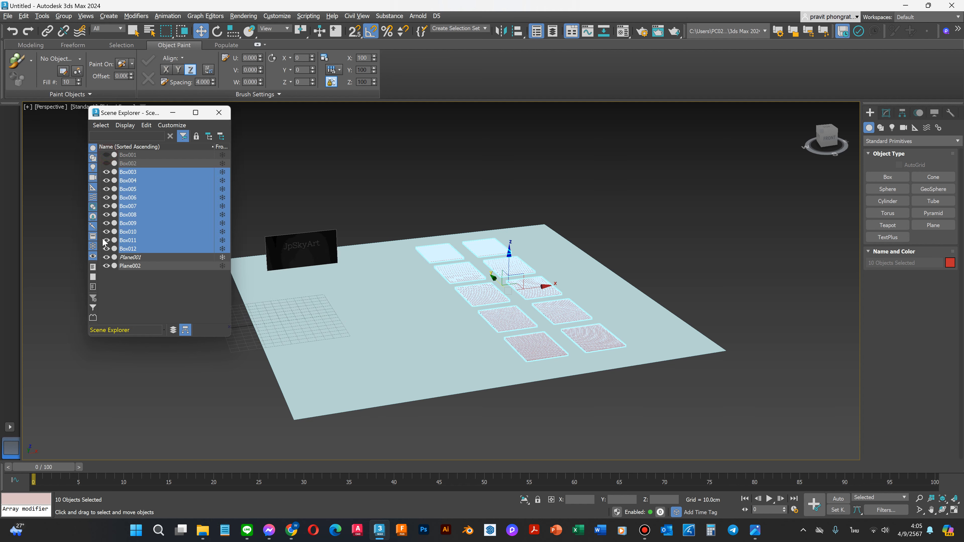
click(107, 258)
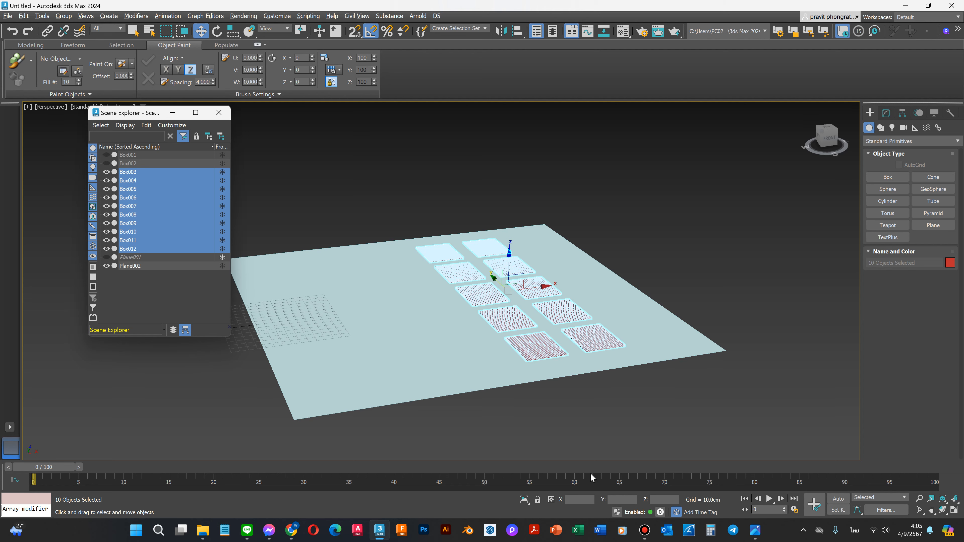
Step: Raise the ten thin boxes above the ground plane along Z, checking and adjusting their height in the Front view
drag(516, 255, 510, 221)
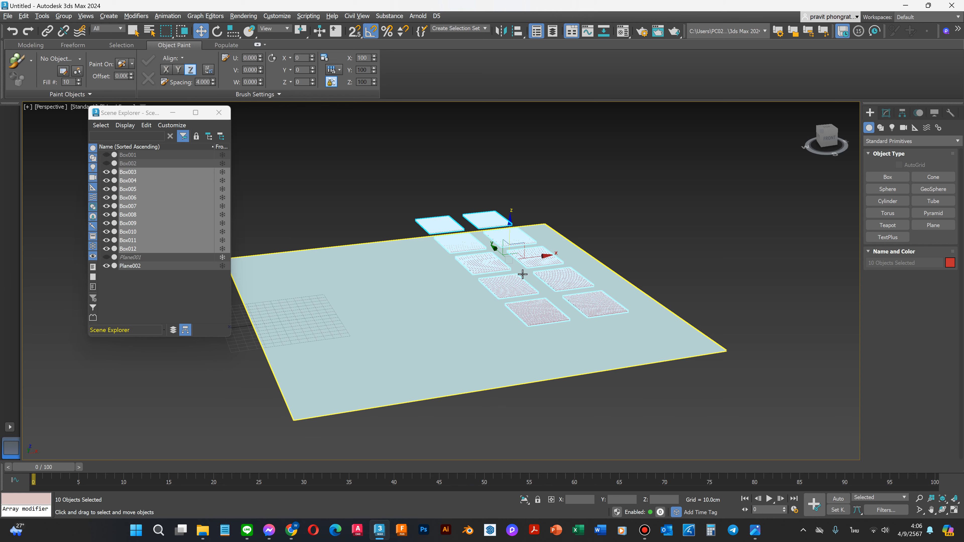
scroll(523, 274, up, 3)
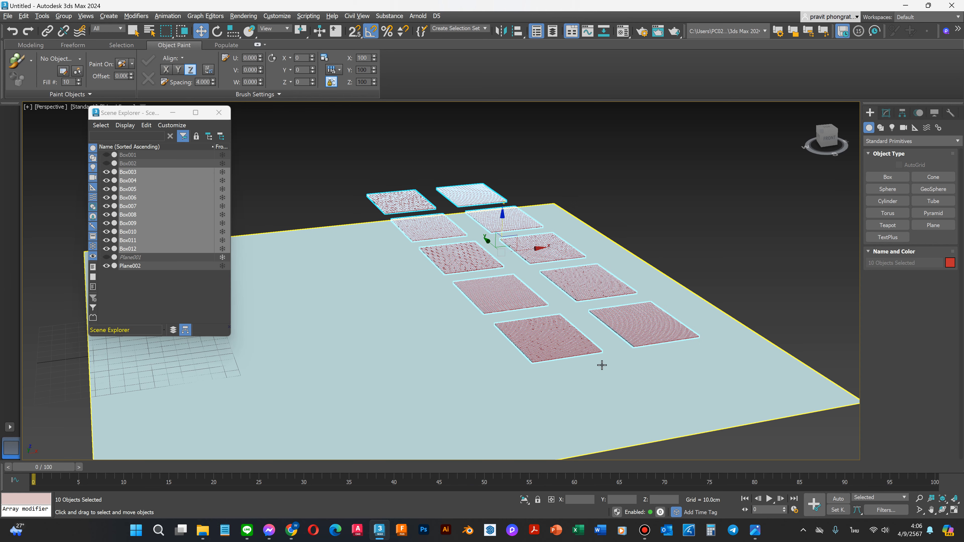
key(f)
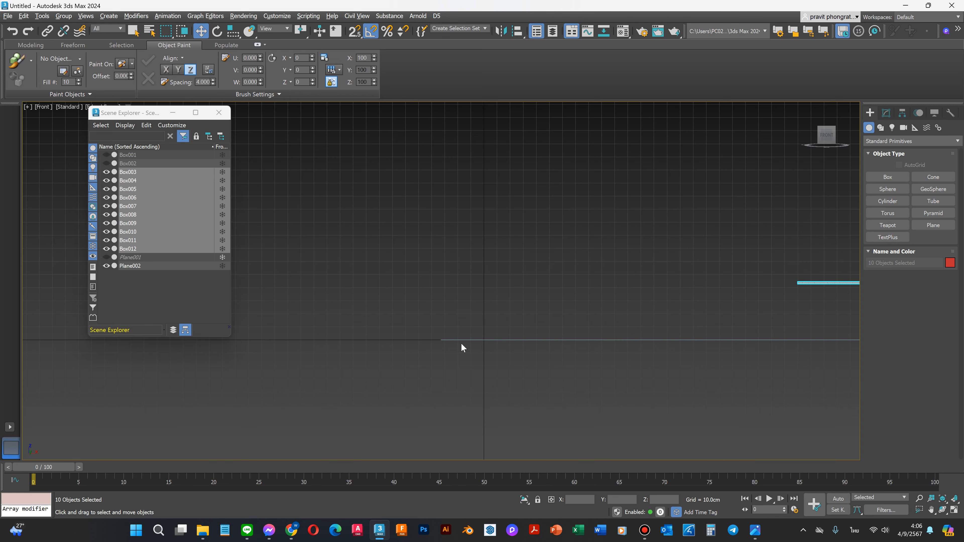
scroll(461, 344, down, 3)
drag(670, 277, 671, 285)
key(p)
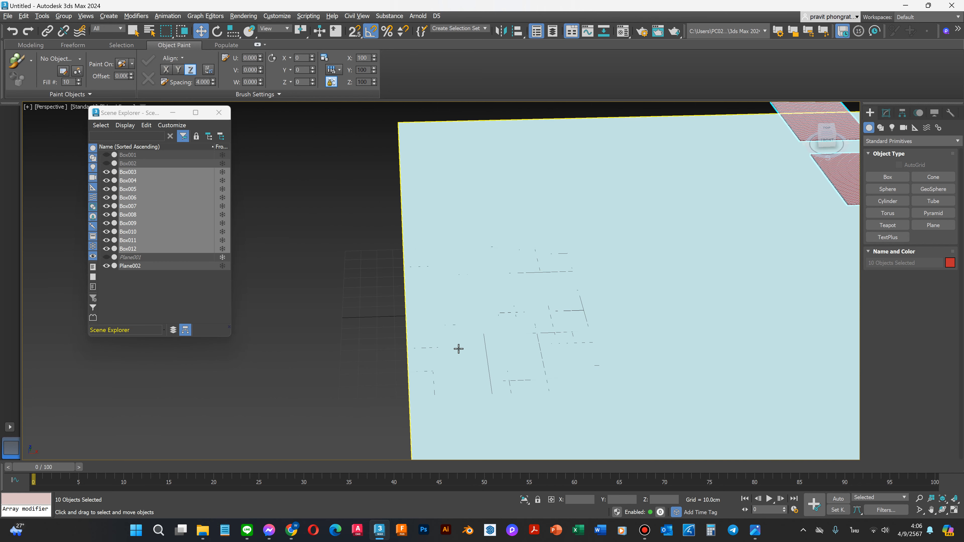
scroll(318, 303, down, 5)
scroll(580, 278, up, 3)
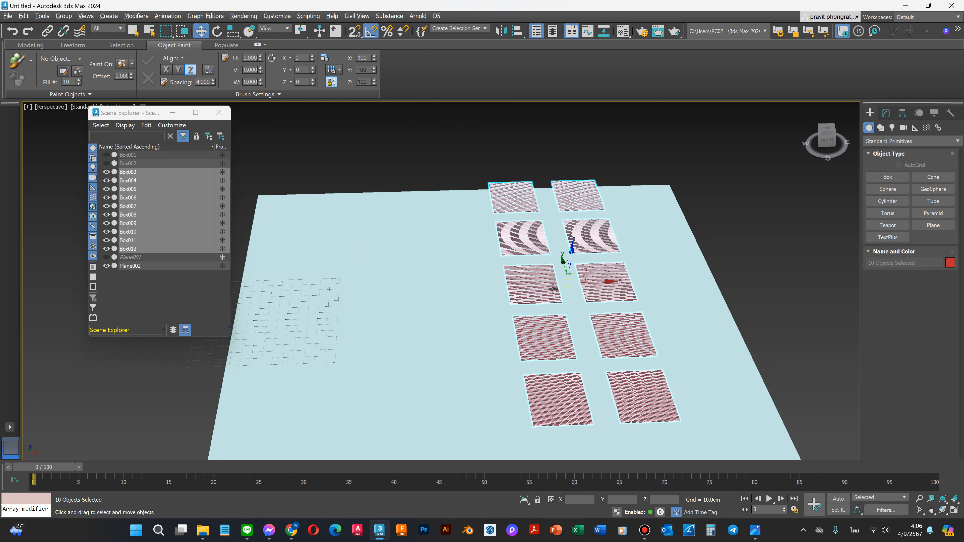
Step: Scale Plane002 non-uniformly so it is narrower along X and longer along Y, extending past all ten boxes
click(336, 293)
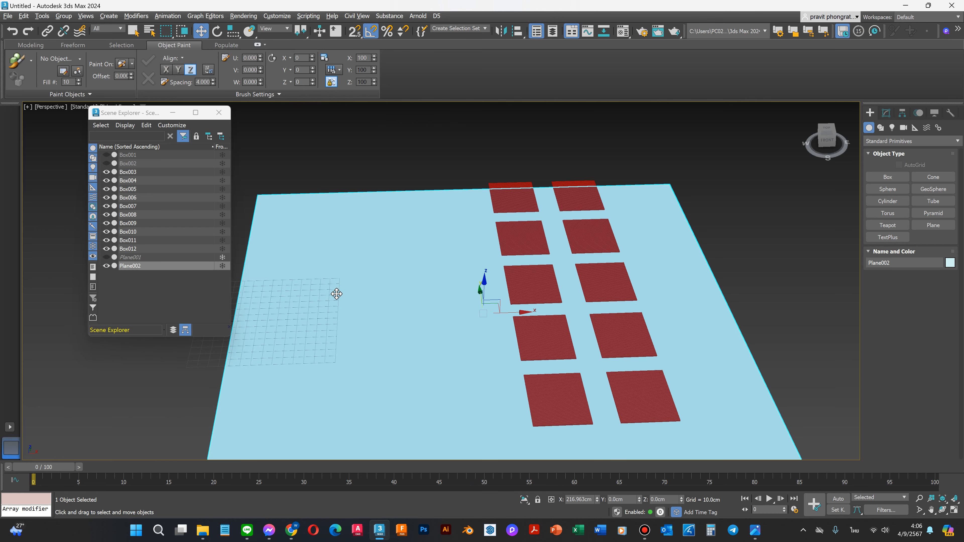
key(r)
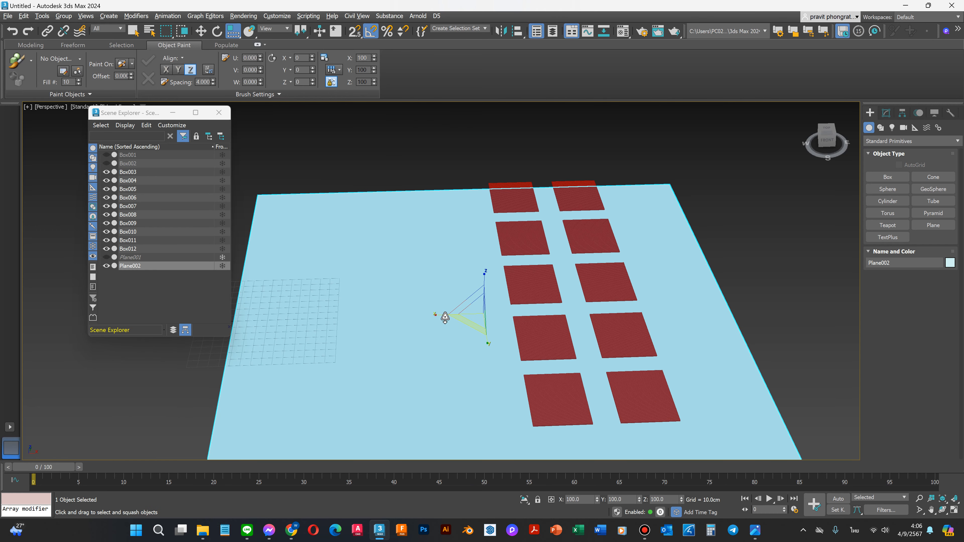
mouse_move(445, 319)
mouse_down()
mouse_move(460, 320)
mouse_move(439, 312)
mouse_up()
key(ctrl+z)
key(w)
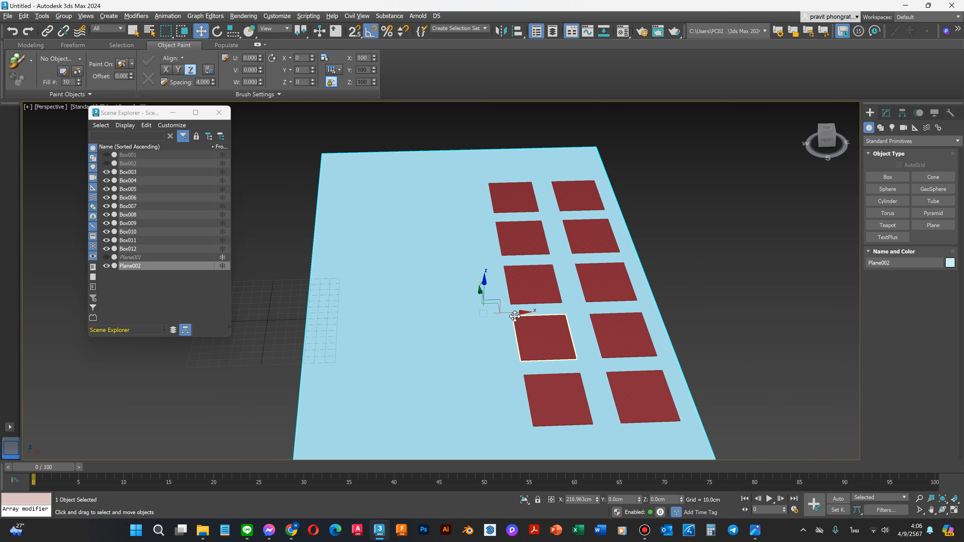
Step: Move Plane002 along X to about 280 cm and apply one Cloth modifier to Box003–Box012 and Plane002 together
drag(517, 314, 577, 316)
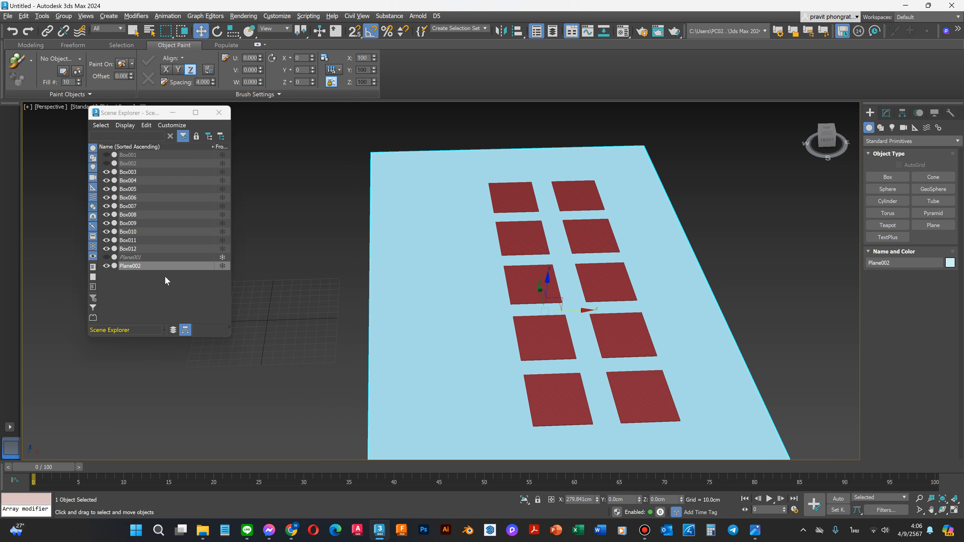
click(129, 172)
shift+click(130, 266)
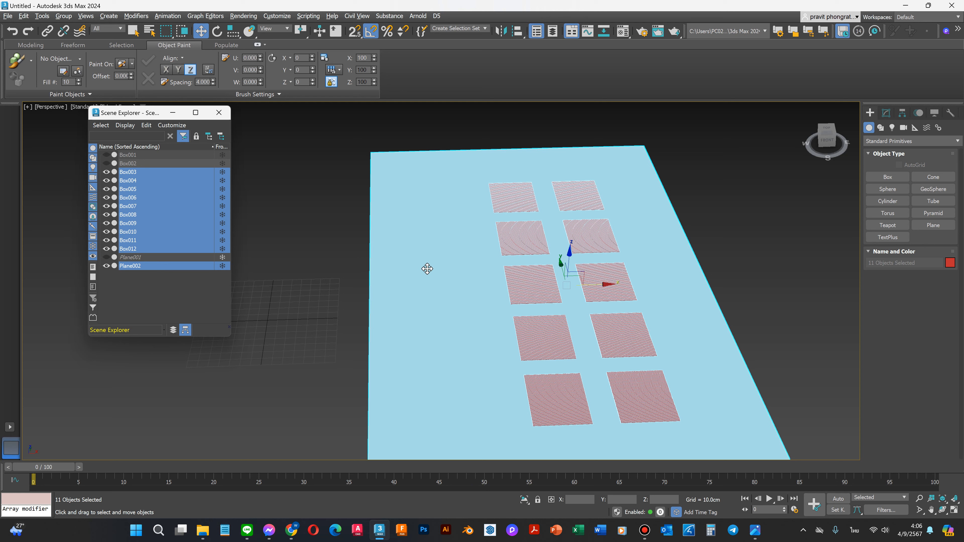
click(886, 113)
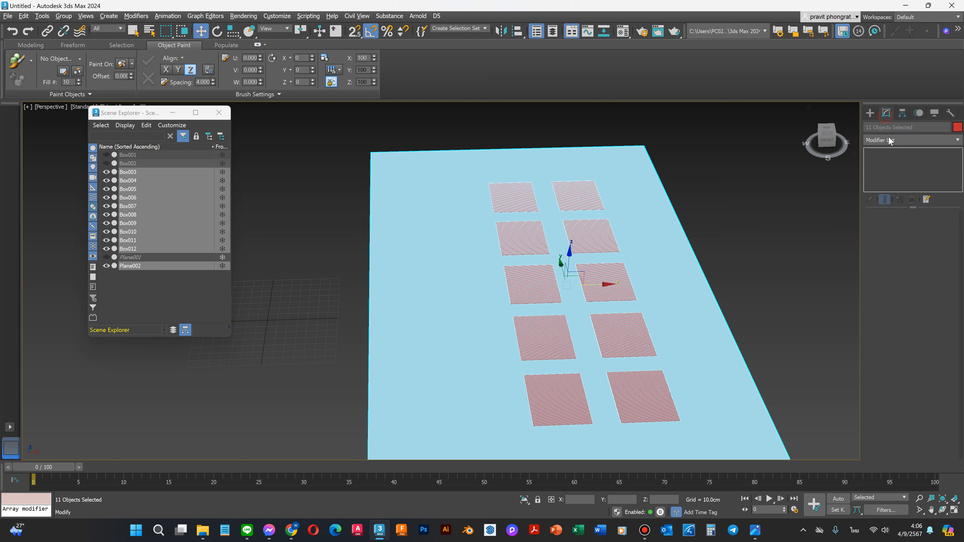
click(889, 141)
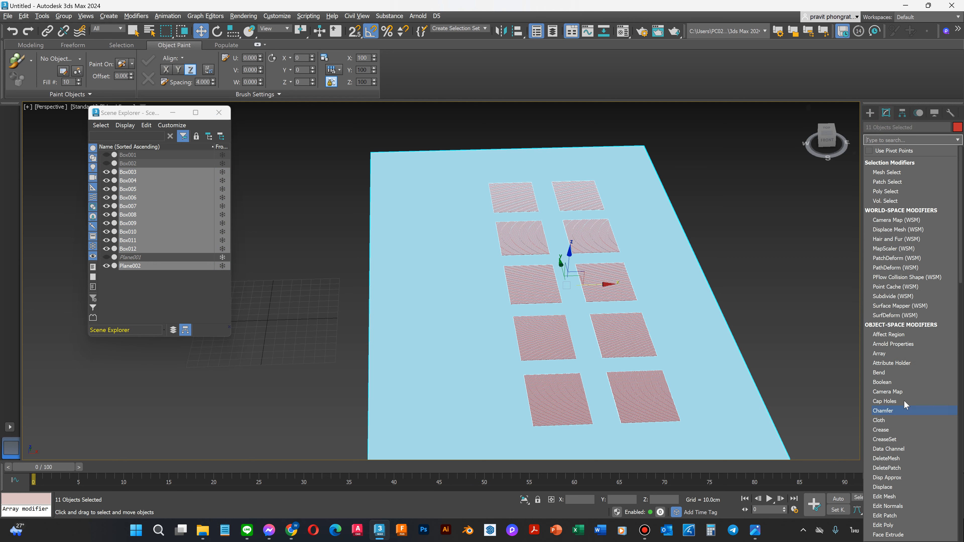
click(880, 420)
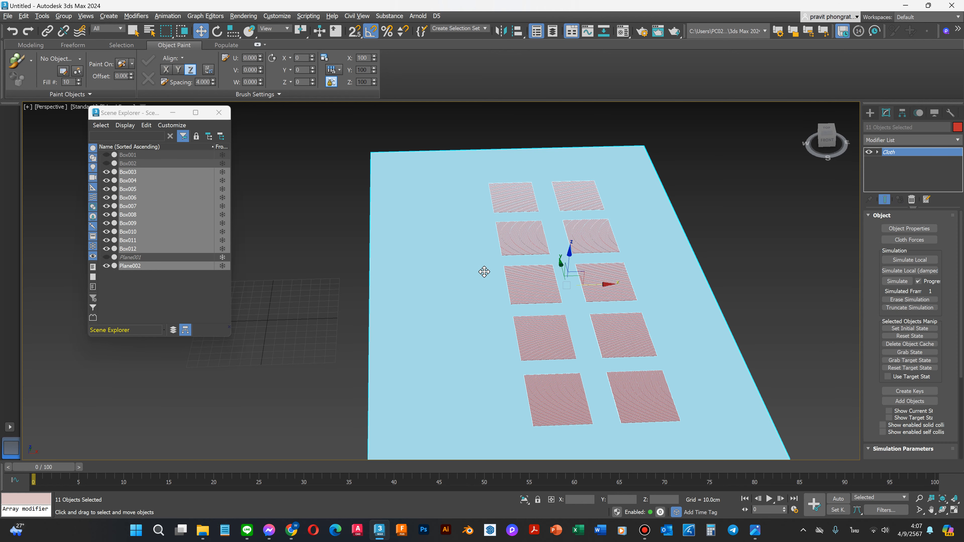
Step: Open the Cloth object properties, make Box003 a cloth object with the Cotton preset, and give it an internal pressure
scroll(483, 269, down, 2)
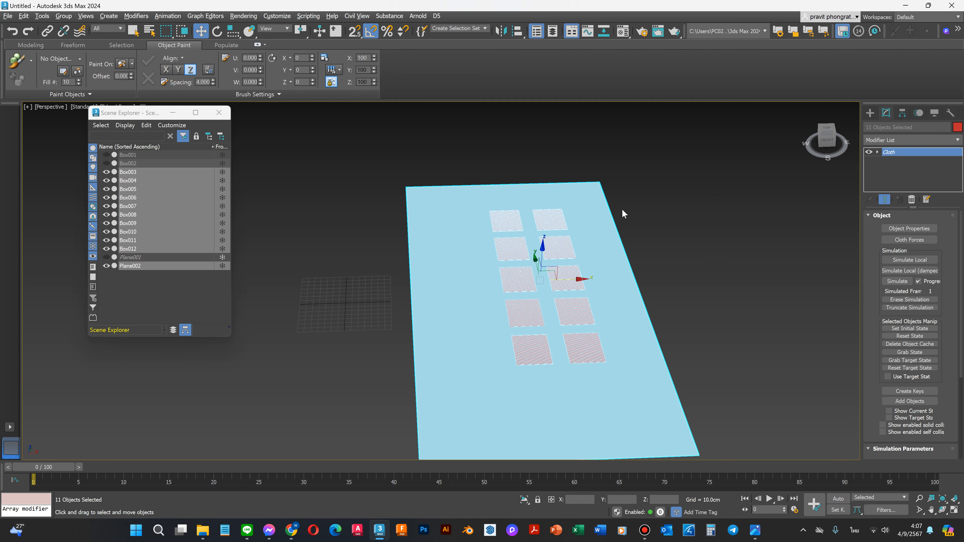
click(910, 229)
drag(482, 129, 344, 128)
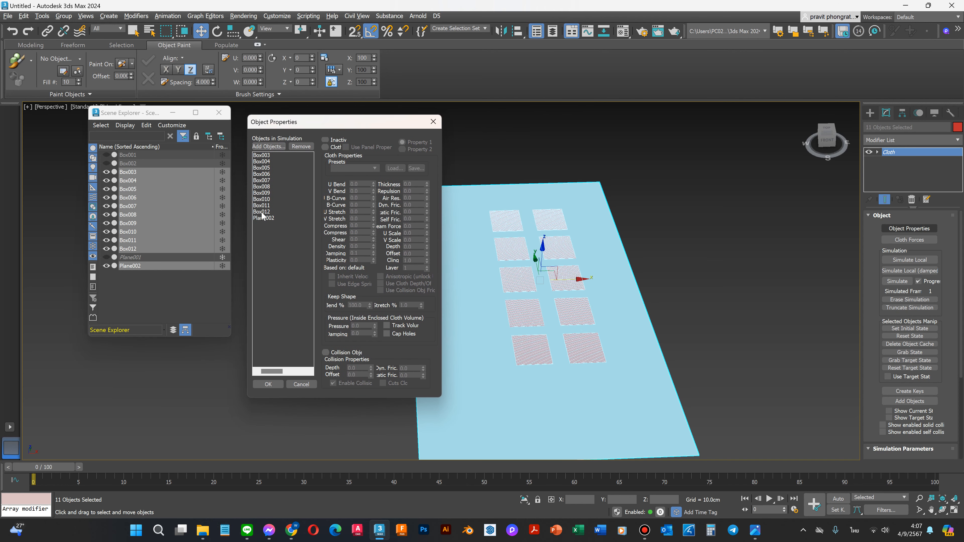
click(262, 156)
click(326, 147)
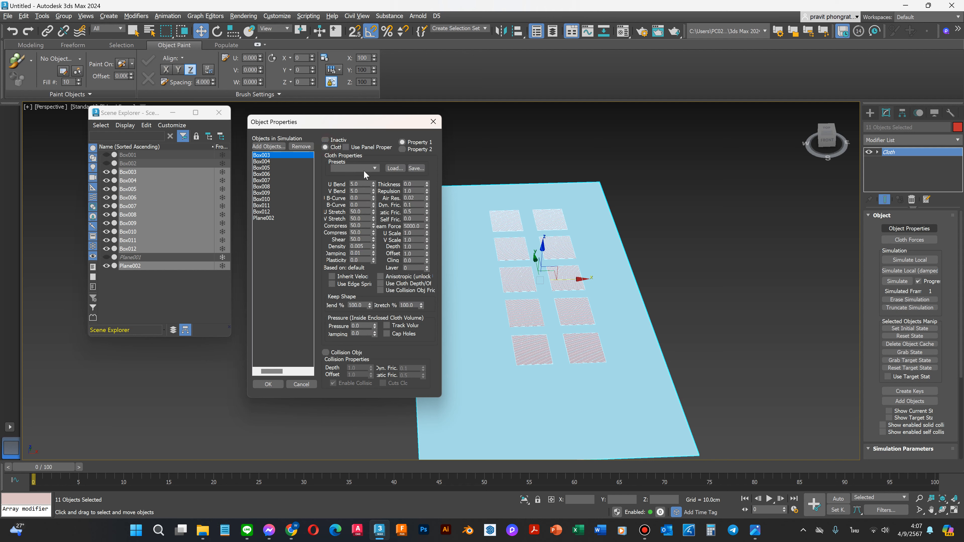
click(366, 170)
click(345, 183)
double_click(366, 326)
Step: Set an individual internal pressure for the cloth objects Box004 and Box005
click(262, 161)
click(365, 325)
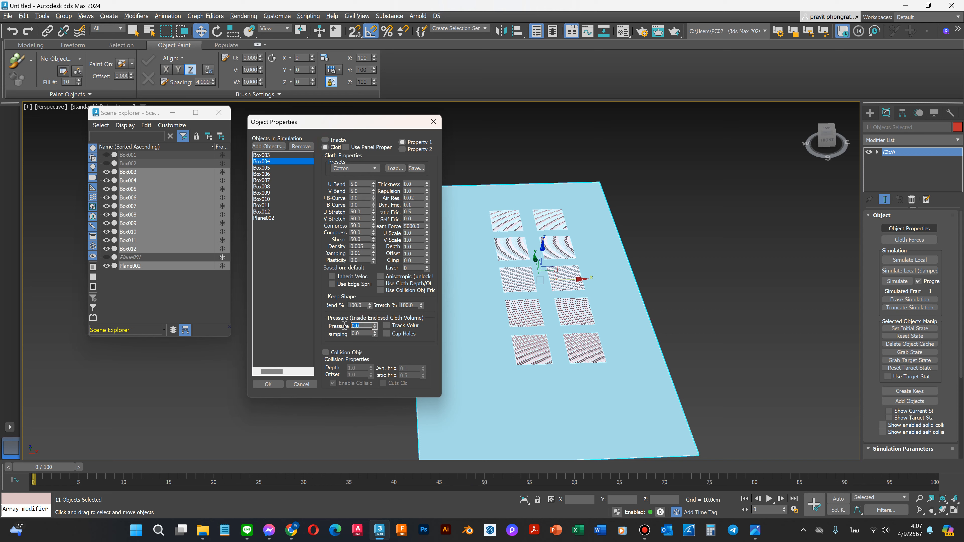
click(272, 167)
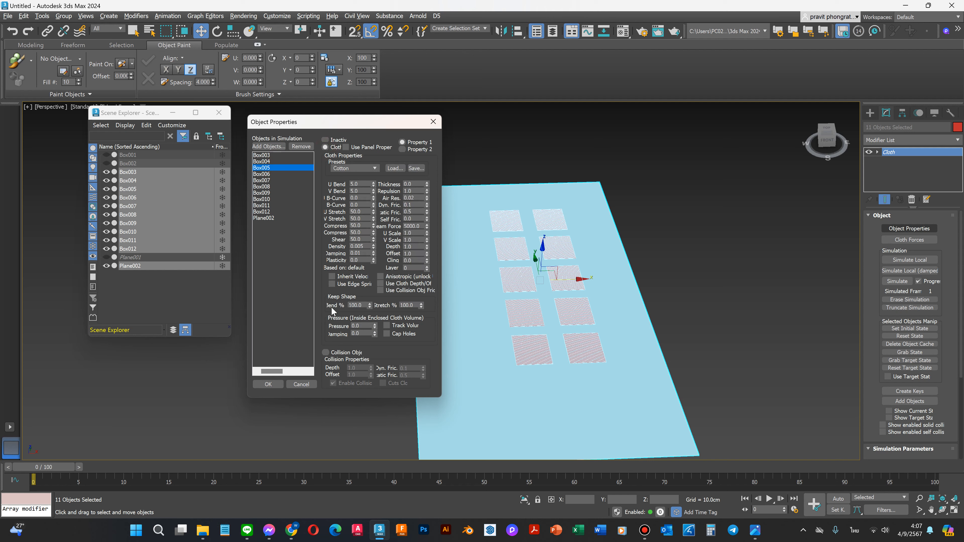
double_click(362, 325)
Step: Make Box006 and Box007 cloth objects, with pressure 40 for Box006 and 50 for Box007
click(266, 174)
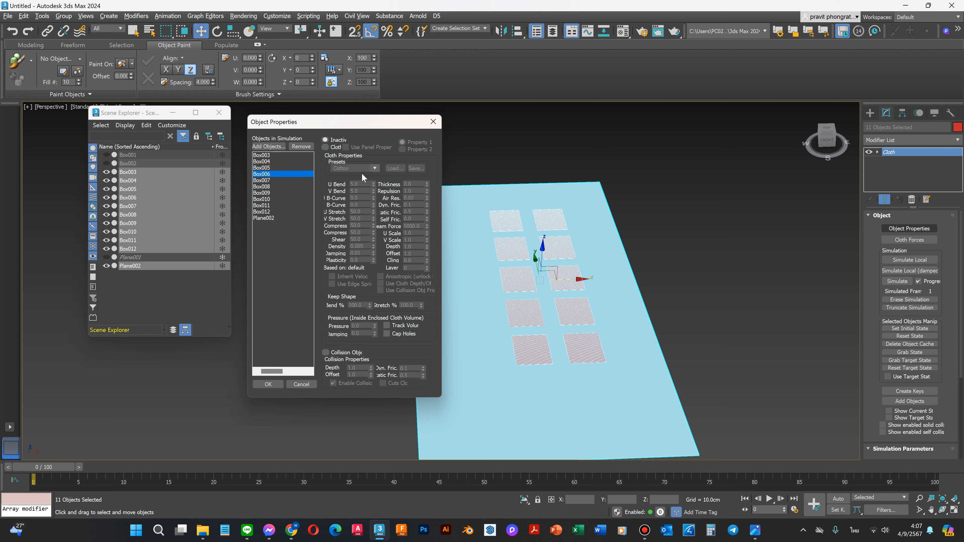
click(326, 148)
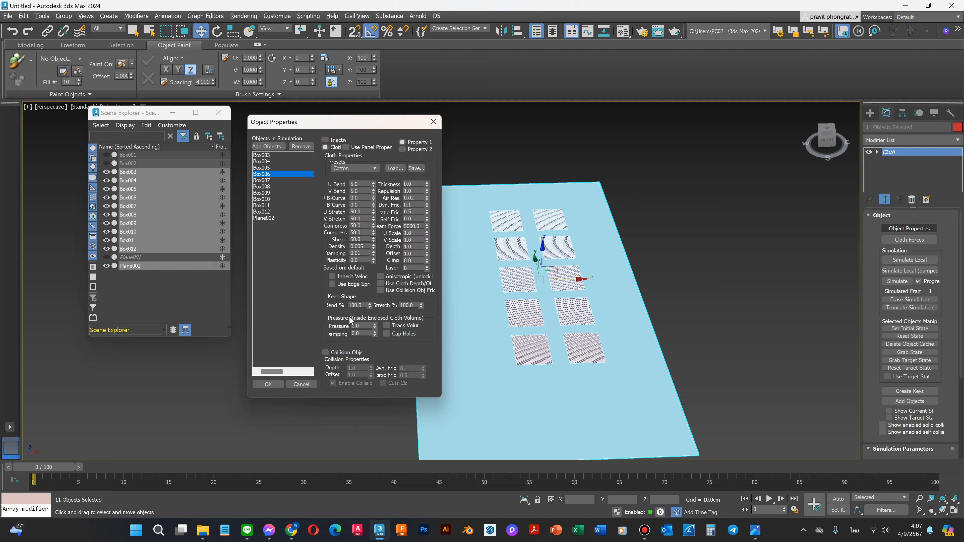
click(361, 325)
click(262, 180)
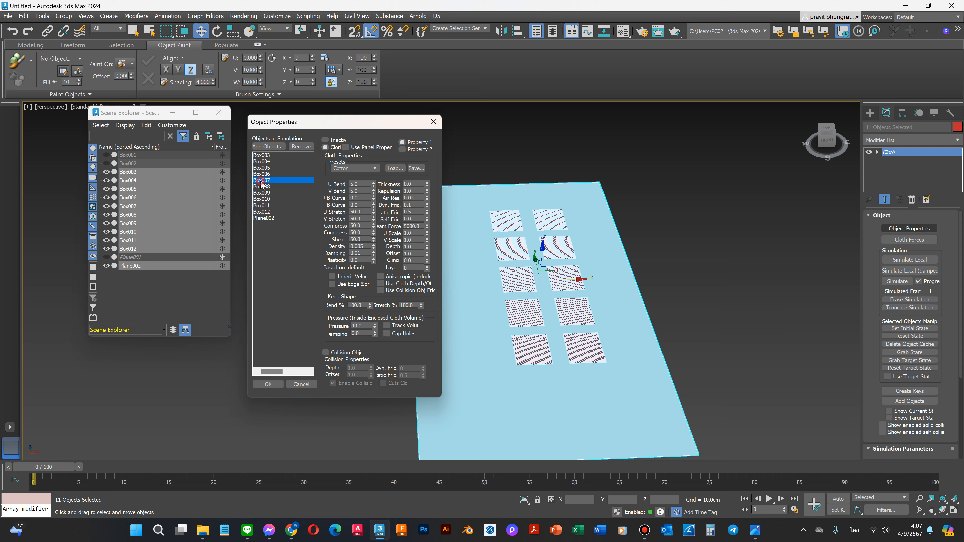
click(326, 148)
click(362, 325)
double_click(362, 326)
text(50)
Step: Make Box008, Box009 and Box010 cloth objects and give each its own internal pressure
click(262, 186)
click(326, 147)
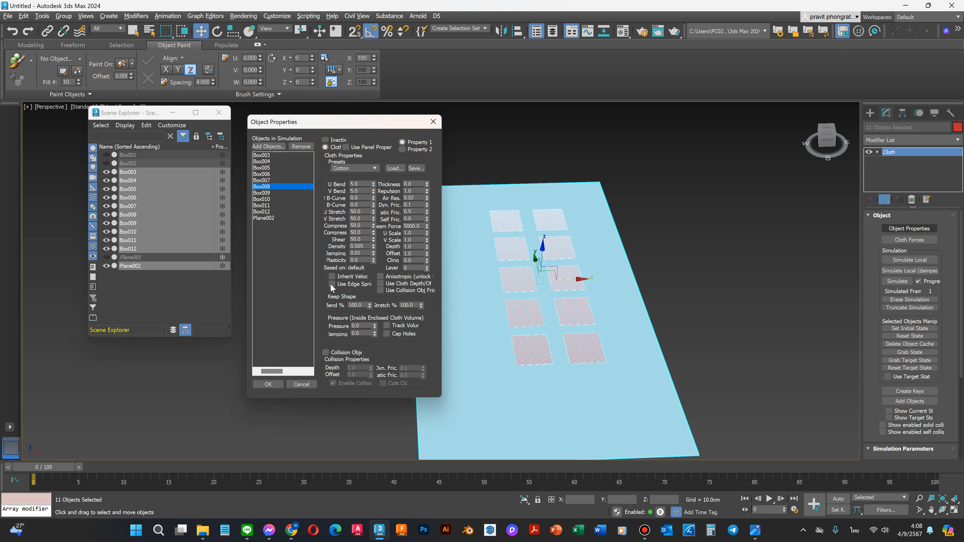
double_click(362, 326)
click(268, 193)
click(326, 148)
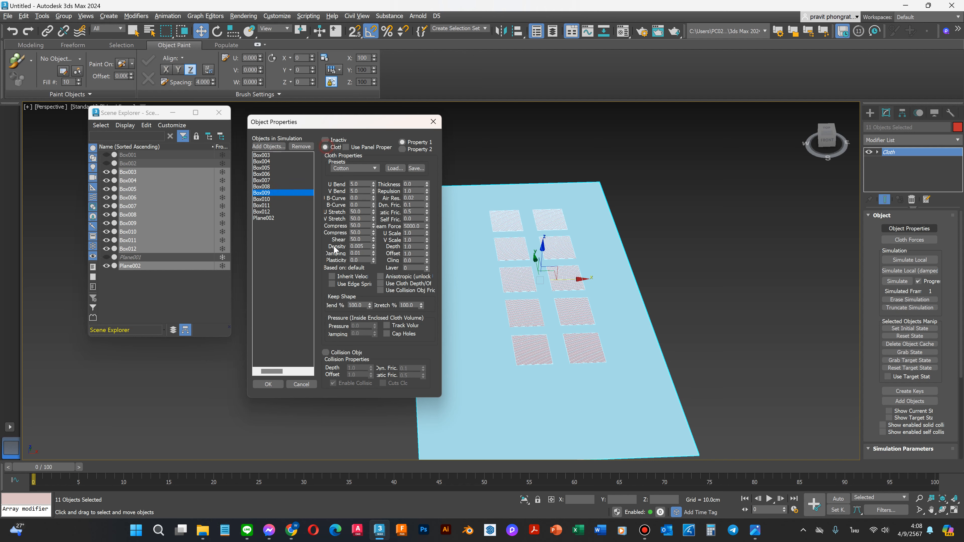
double_click(359, 326)
click(264, 199)
click(326, 147)
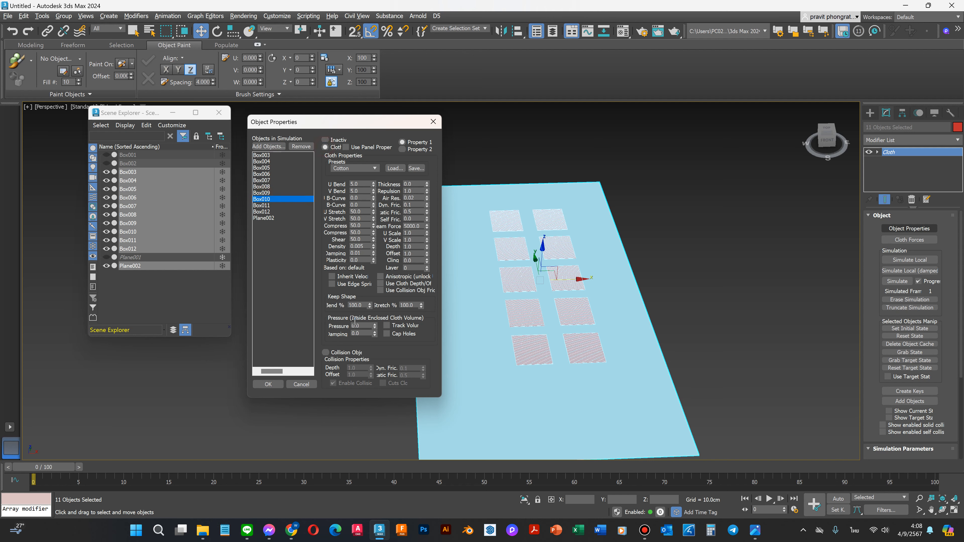
double_click(355, 325)
Step: Make Box011 and Box012 cloth objects, with pressure 90 for Box011 and 100 for Box012
click(265, 206)
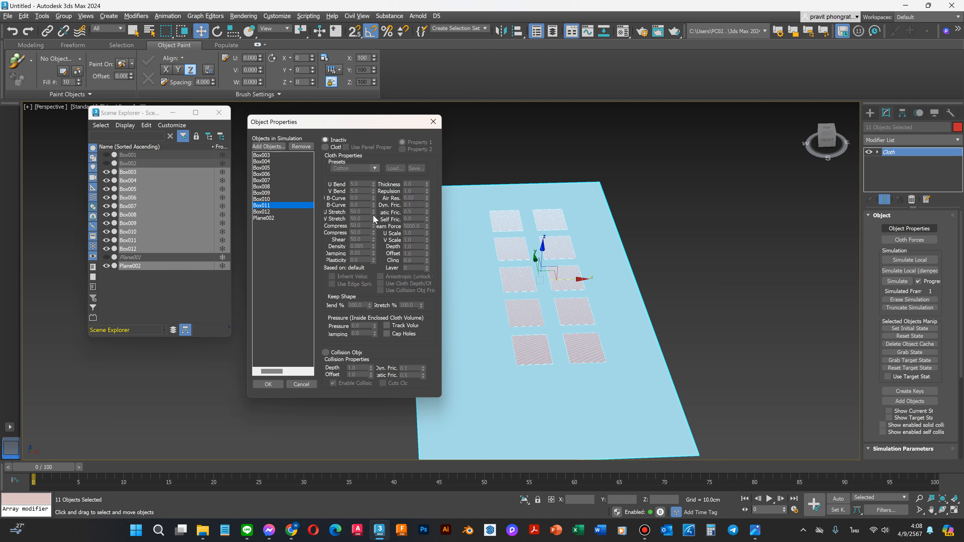
click(325, 148)
drag(364, 326, 328, 331)
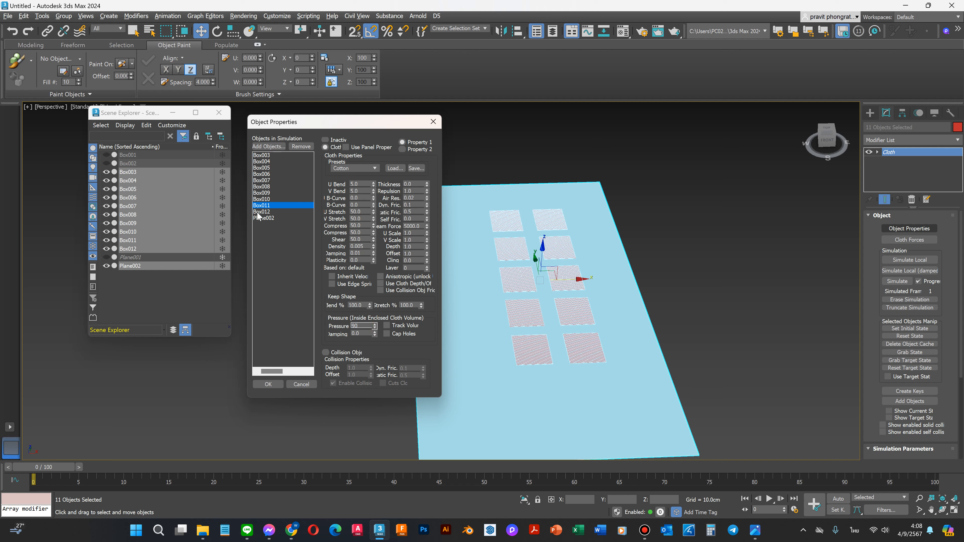
click(265, 211)
click(326, 147)
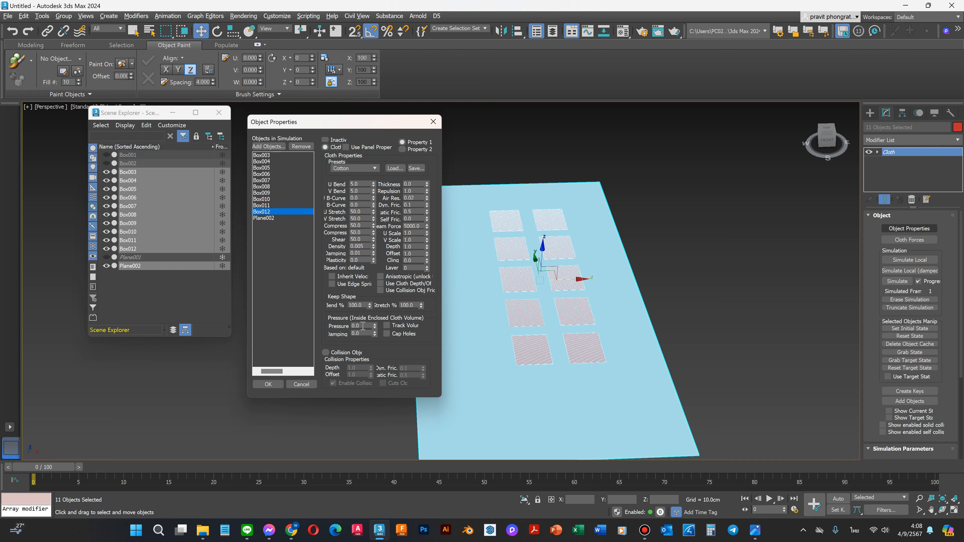
drag(363, 325, 320, 323)
Step: Define Plane002 as a collision object and accept the cloth object properties
click(264, 218)
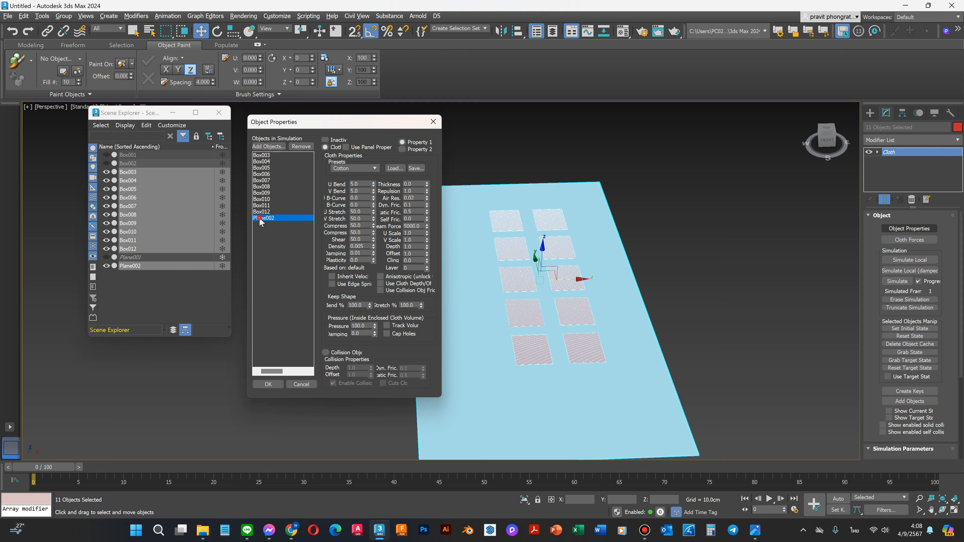
click(326, 352)
click(268, 385)
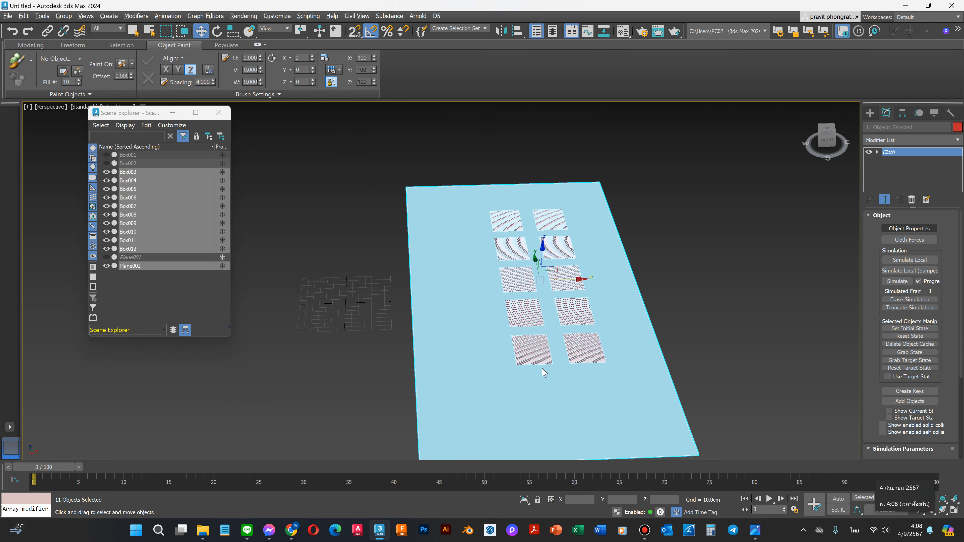
Step: Run the local cloth simulation on the ten boxes and stop it once they have inflated into cushions
click(943, 510)
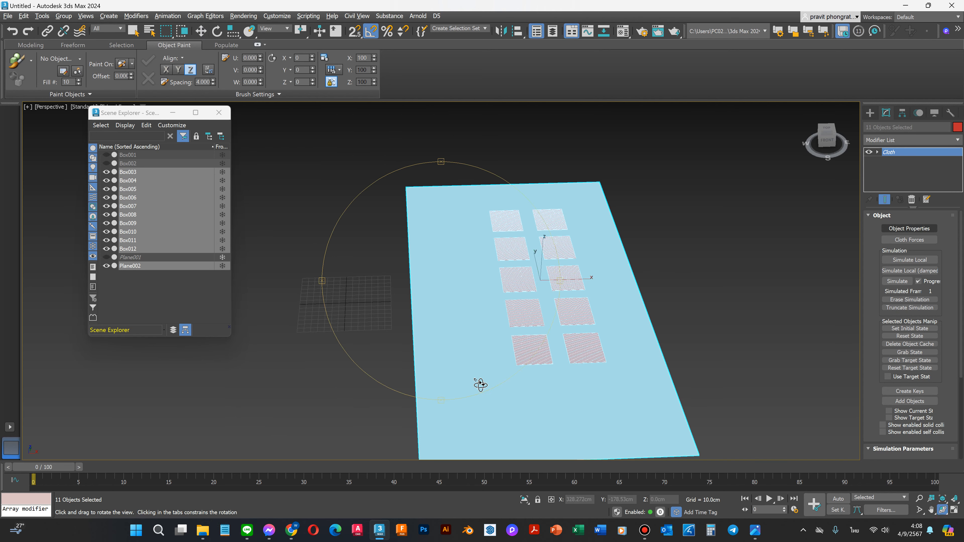
drag(478, 383, 527, 379)
mouse_move(486, 318)
mouse_down()
mouse_move(504, 316)
mouse_move(486, 303)
mouse_up()
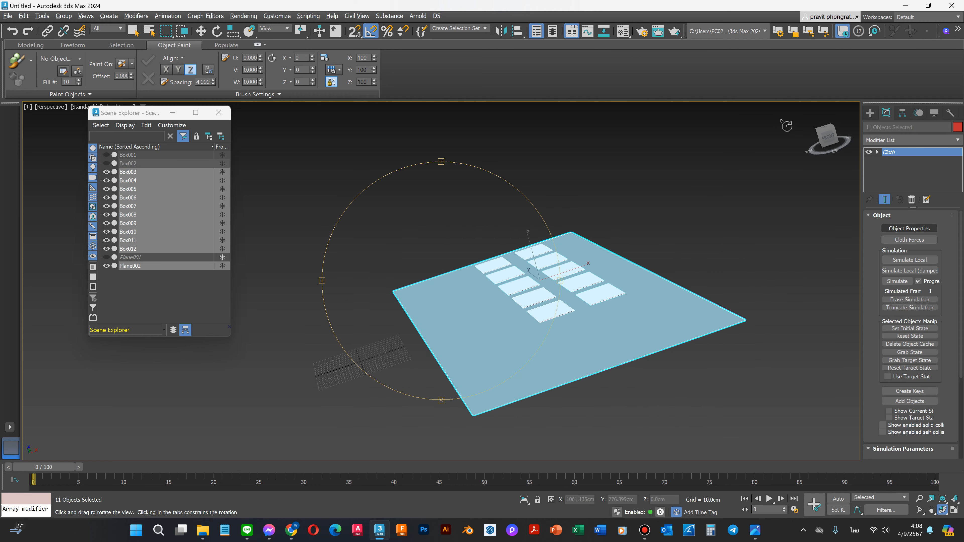
click(810, 108)
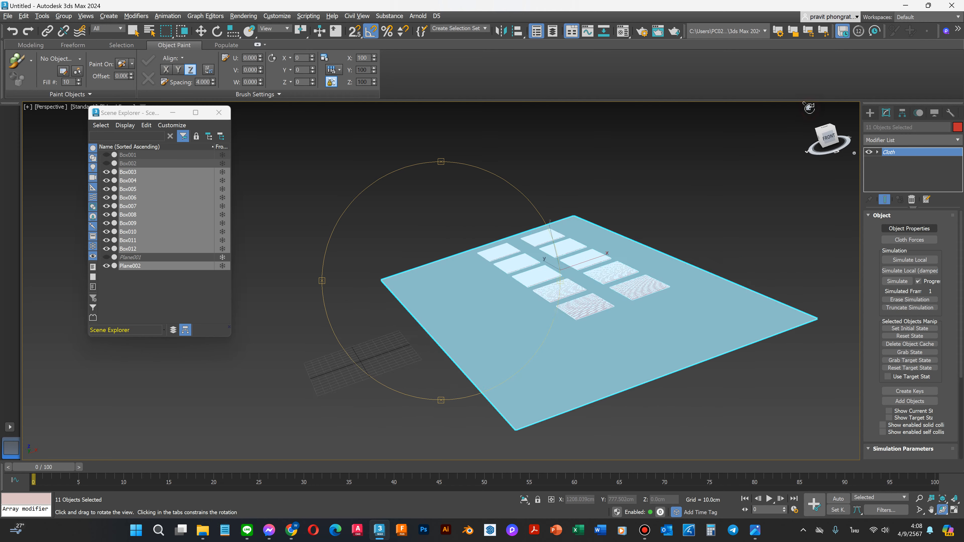
click(943, 500)
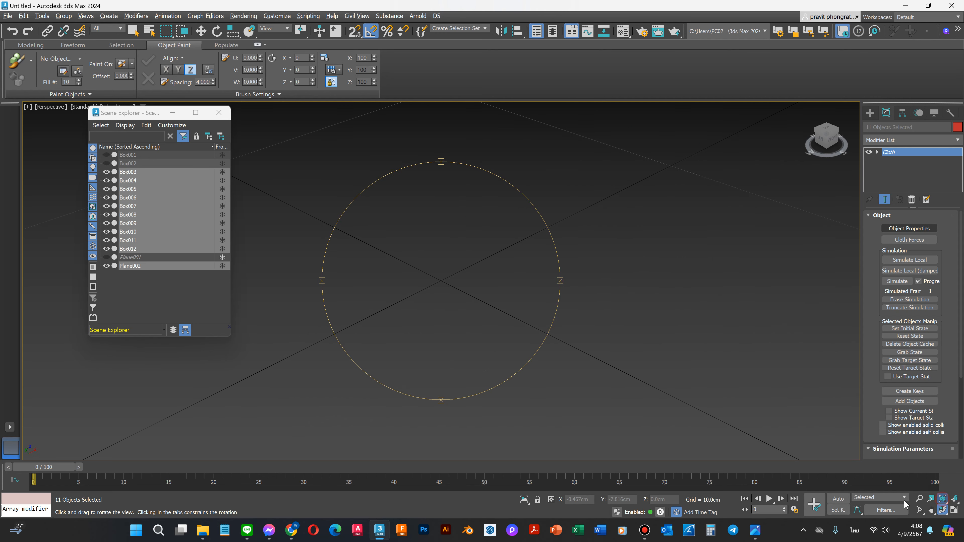
scroll(520, 245, up, 5)
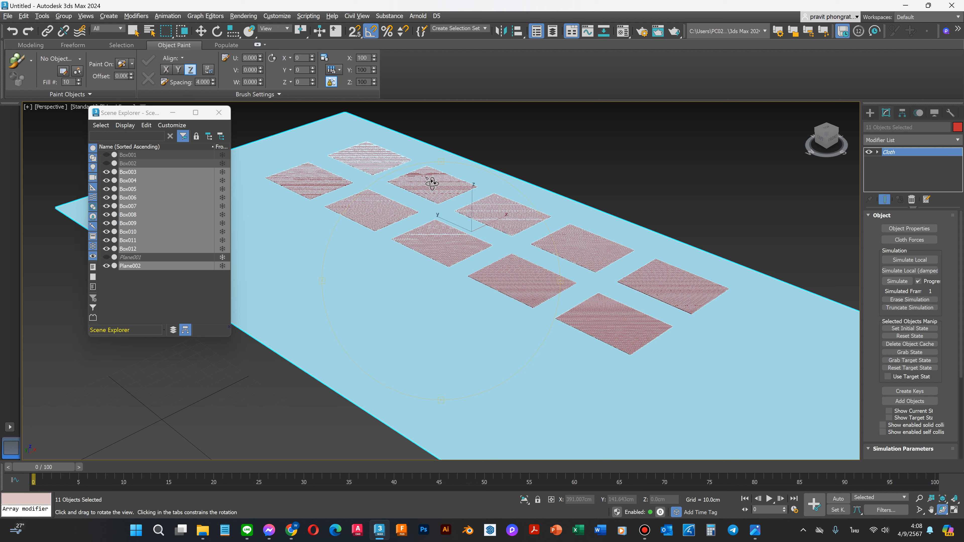
key(w)
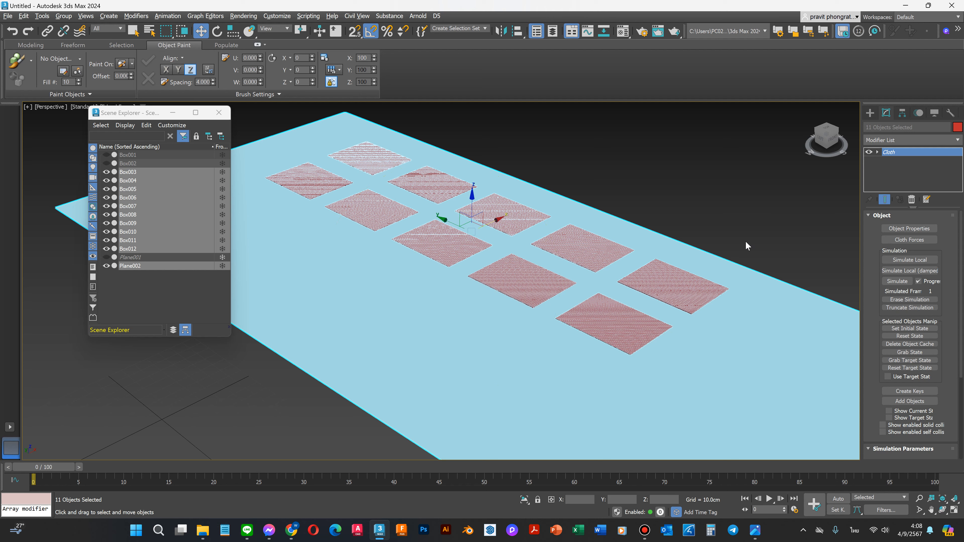
click(910, 259)
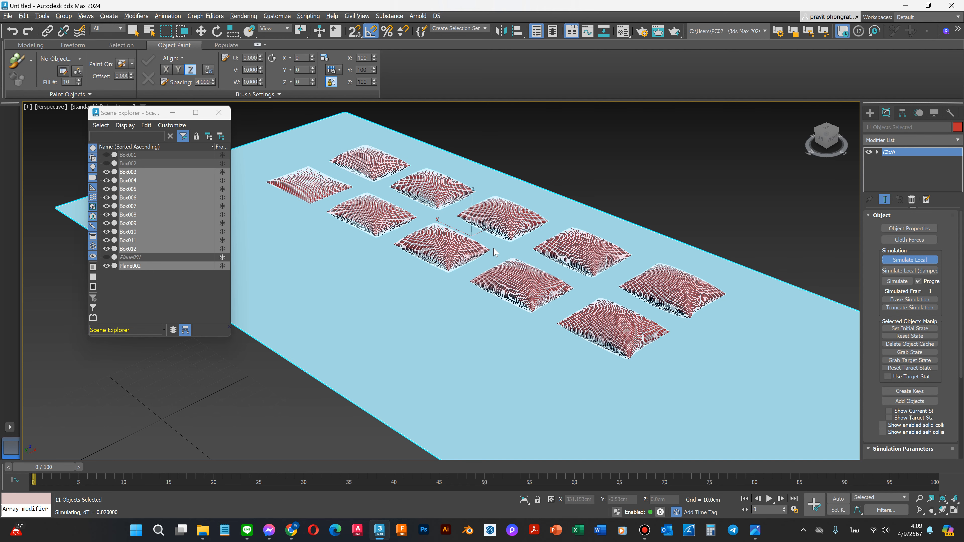
scroll(497, 252, up, 2)
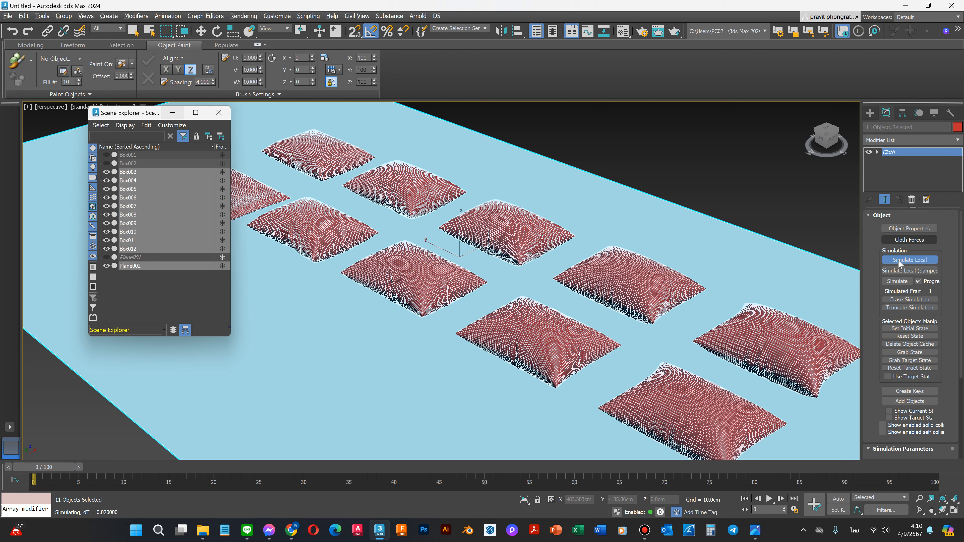
click(910, 261)
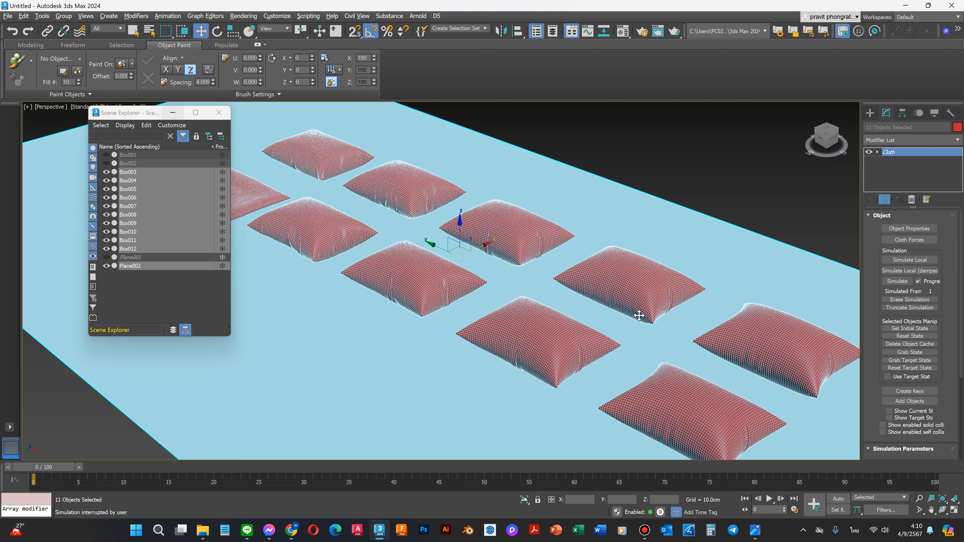
Step: Unhide the reference plane Plane001 and minimize the Scene Explorer to compare the inflated cushions with the sofa picture
scroll(639, 315, down, 4)
scroll(433, 264, up, 4)
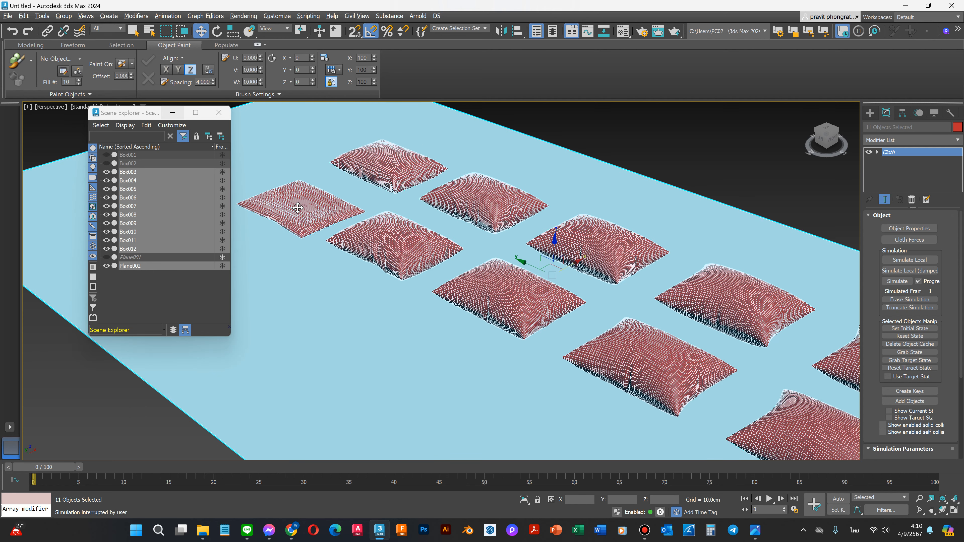
scroll(298, 208, up, 2)
scroll(283, 260, down, 1)
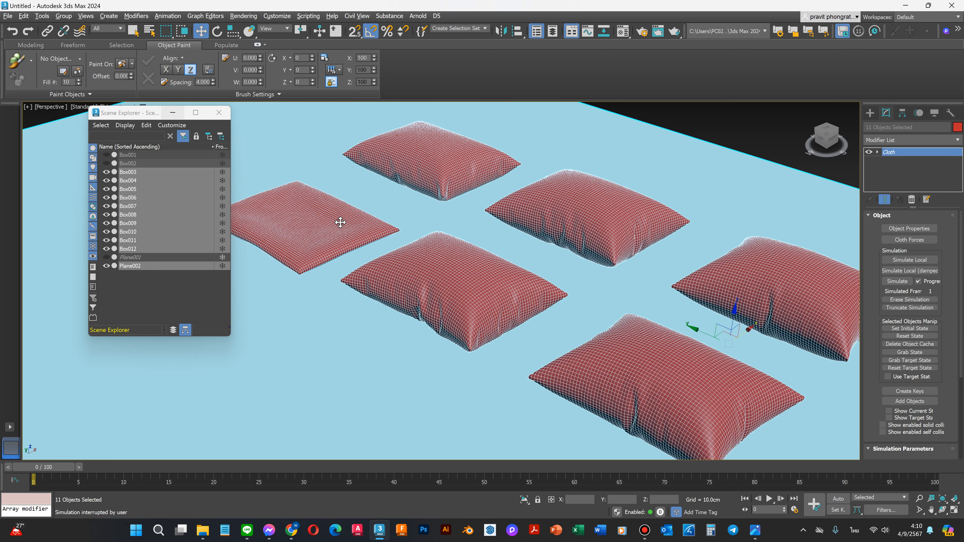
scroll(421, 175, down, 1)
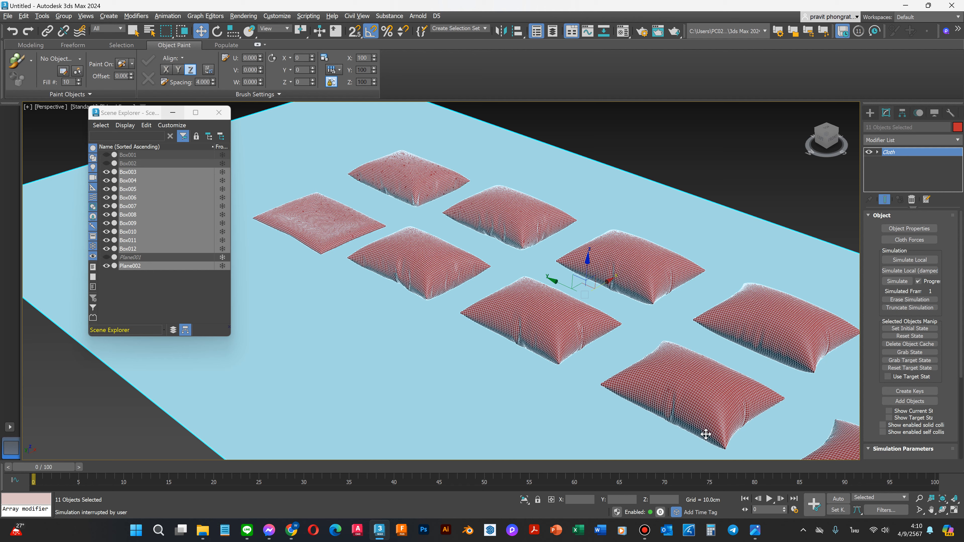
click(106, 257)
scroll(258, 320, down, 3)
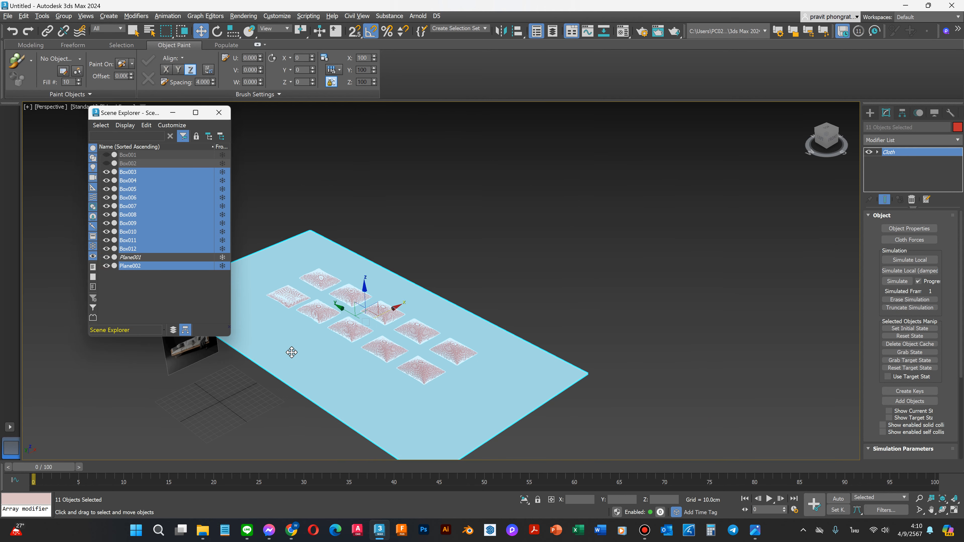
scroll(292, 352, down, 3)
click(172, 113)
scroll(268, 368, up, 10)
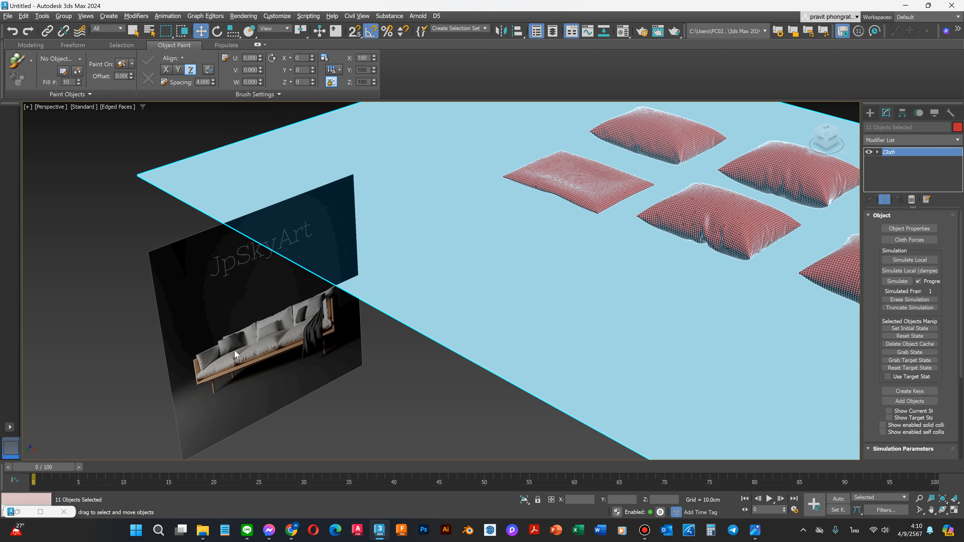
Step: Delete seven of the ten inflated cushions, keeping only Box004, Box005 and Box006
scroll(235, 349, down, 5)
scroll(475, 281, up, 3)
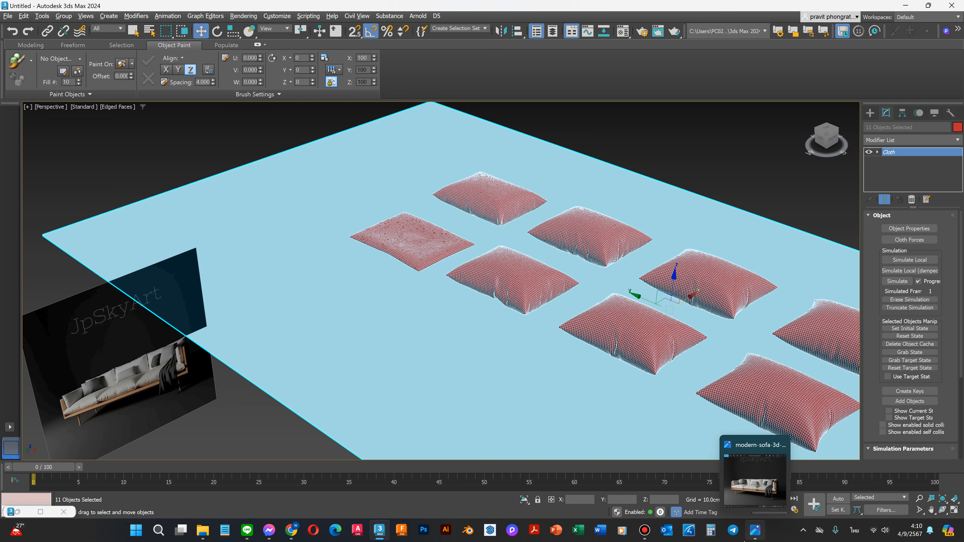
click(502, 273)
scroll(531, 247, up, 4)
click(220, 255)
scroll(221, 255, down, 4)
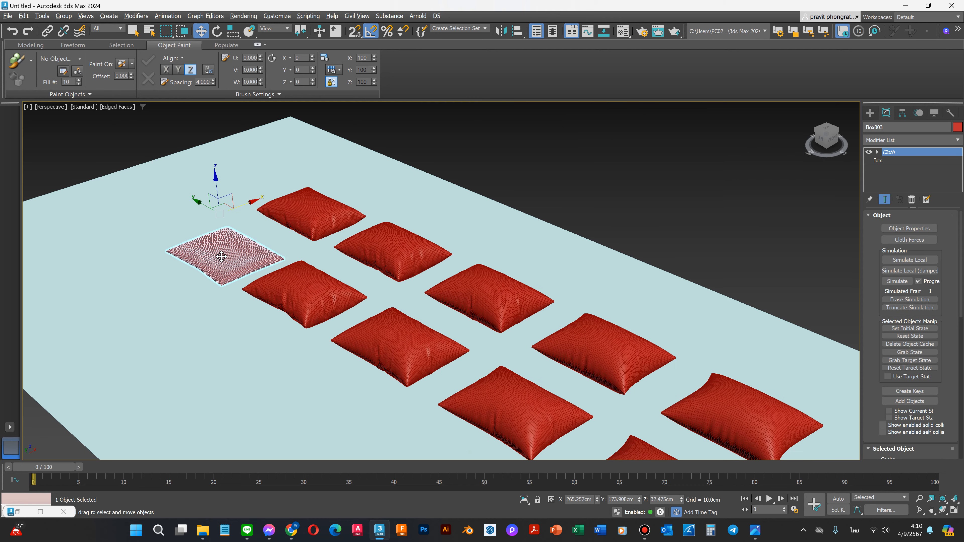
ctrl+click(358, 354)
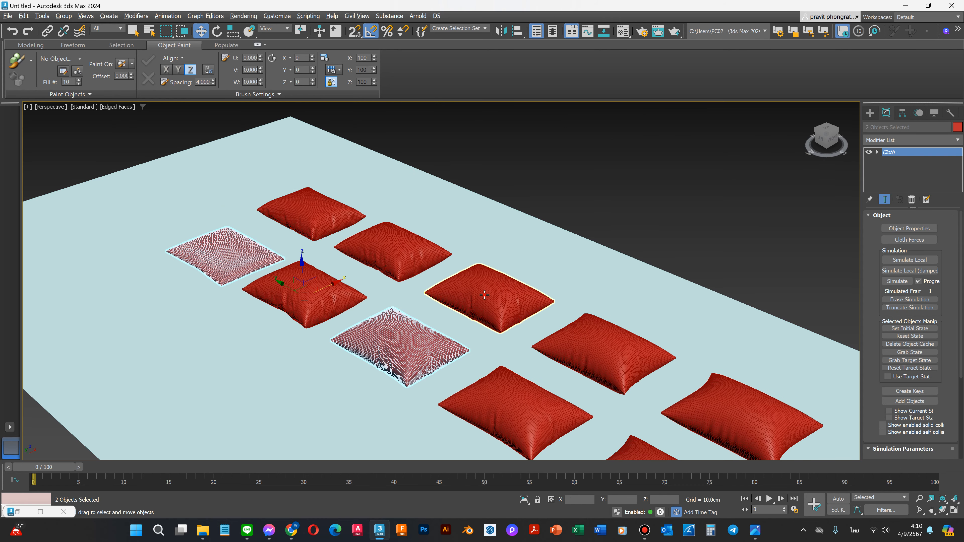
ctrl+click(485, 295)
ctrl+click(568, 338)
ctrl+click(508, 387)
key(Delete)
Step: Unhide the sofa objects Box001 and Box002 and hide the reference plane Plane001
scroll(284, 269, up, 5)
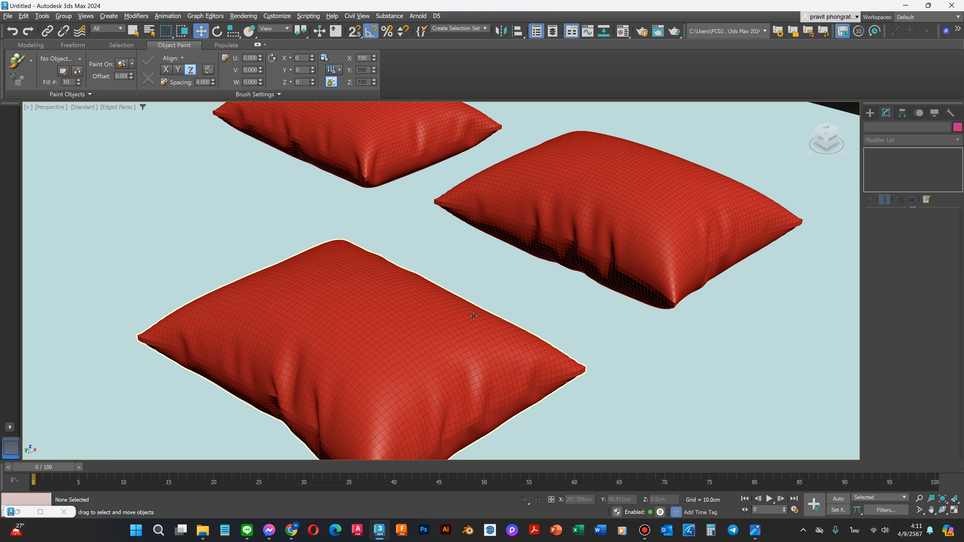
scroll(476, 316, down, 5)
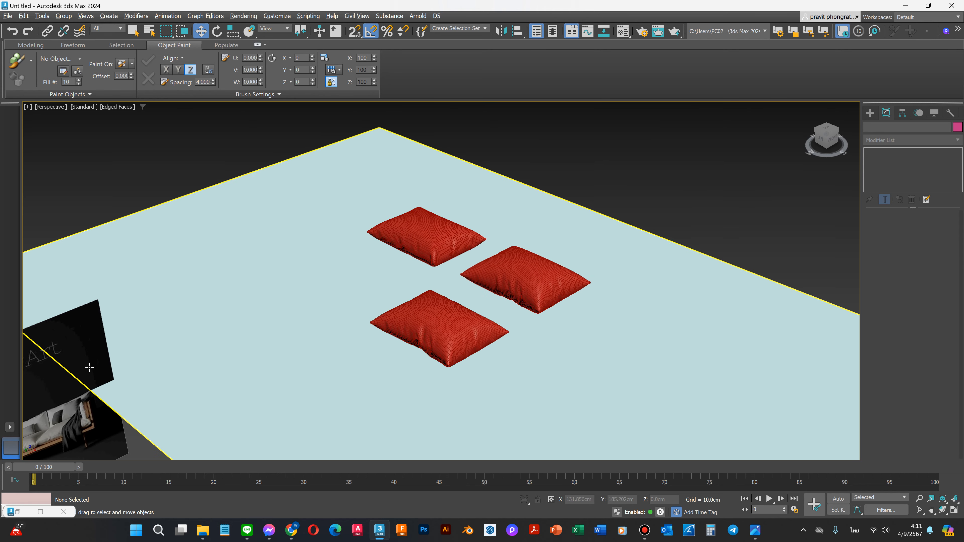
scroll(585, 321, down, 3)
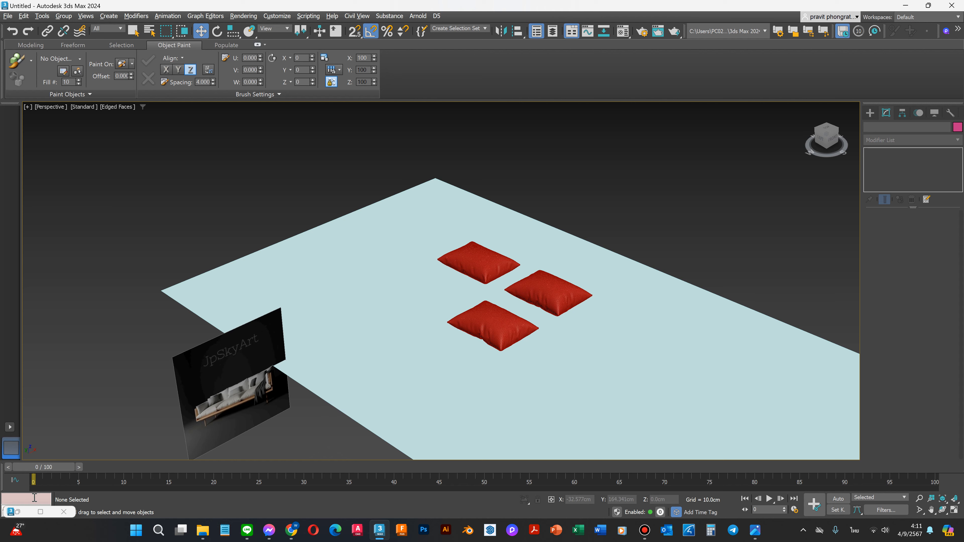
click(17, 512)
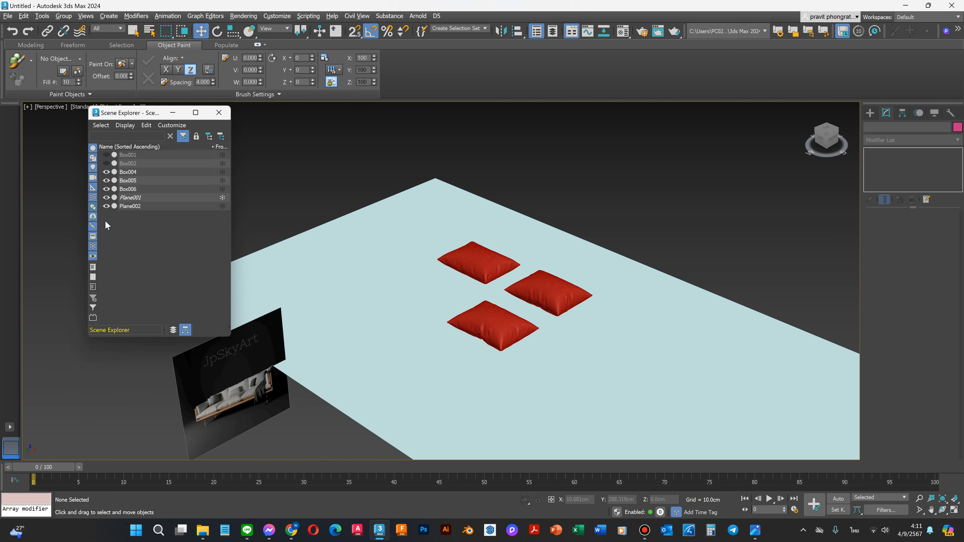
click(107, 163)
click(106, 155)
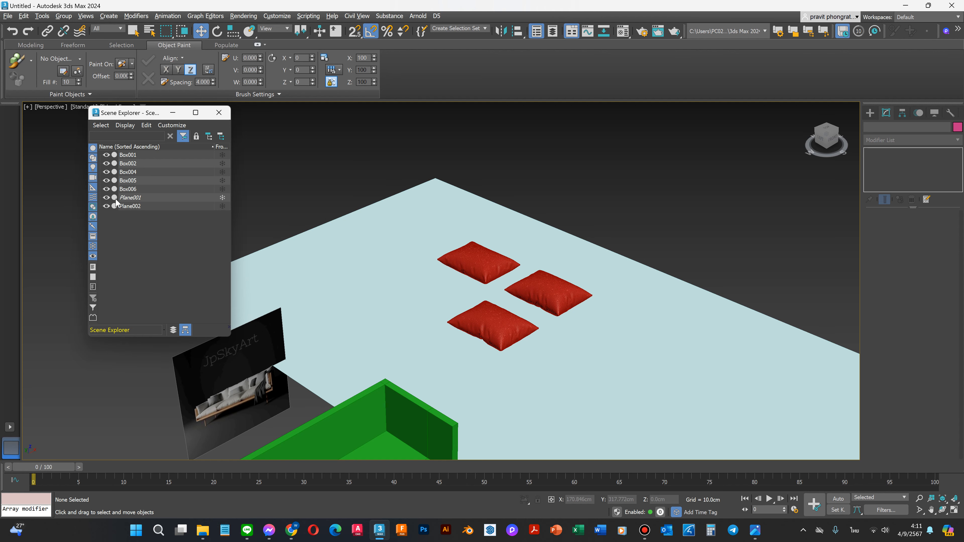
click(106, 198)
Step: Hide the collision plane Plane002, leaving the three cushions and the sofa shown
click(509, 318)
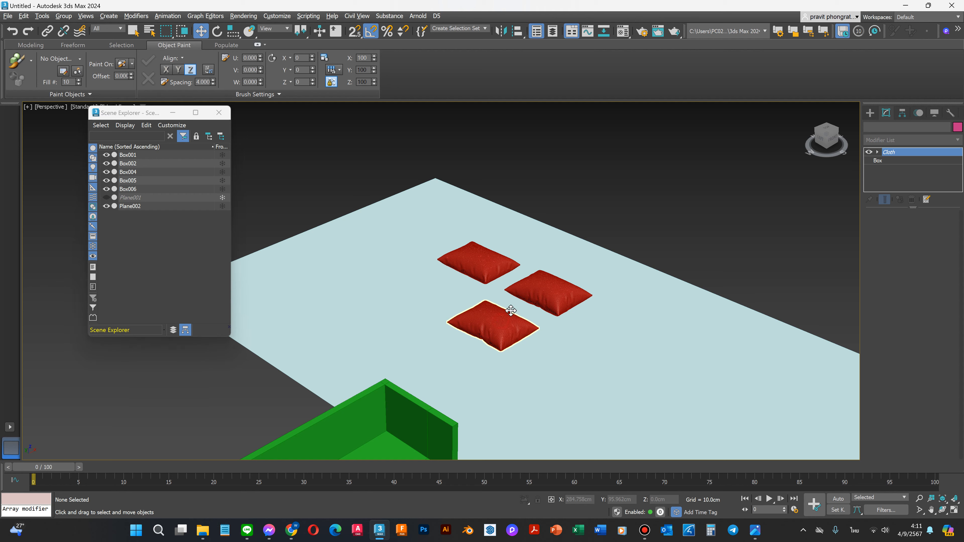
ctrl+click(547, 295)
ctrl+click(473, 250)
scroll(559, 258, down, 3)
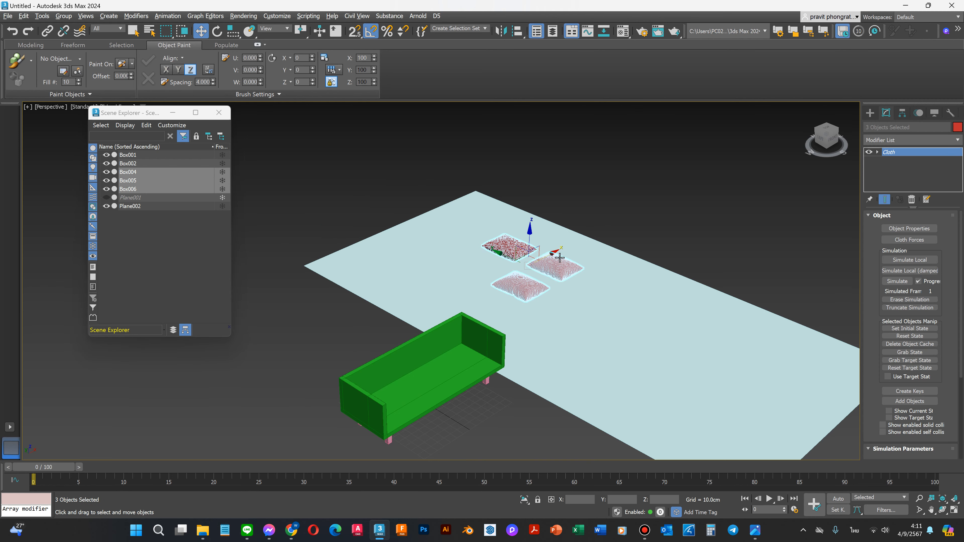
click(488, 297)
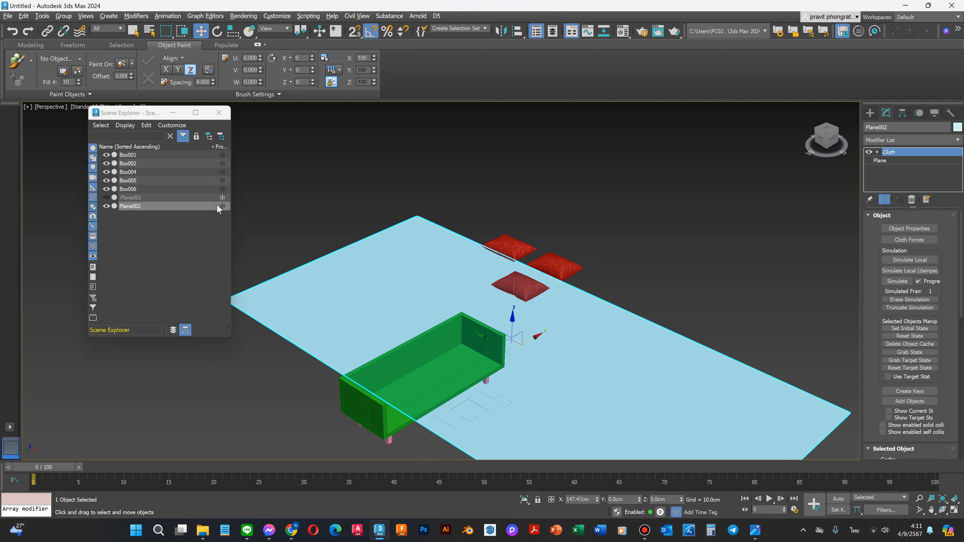
click(106, 206)
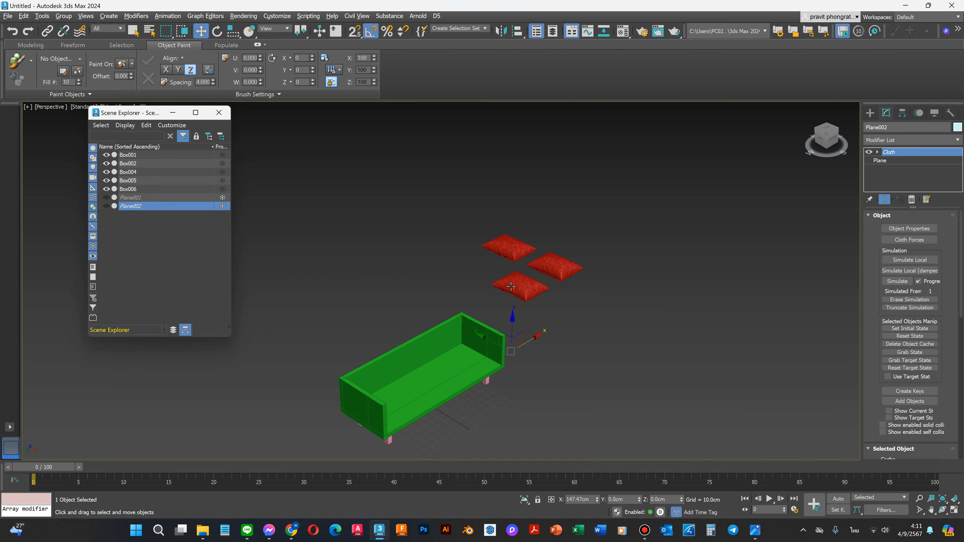
drag(459, 216, 599, 311)
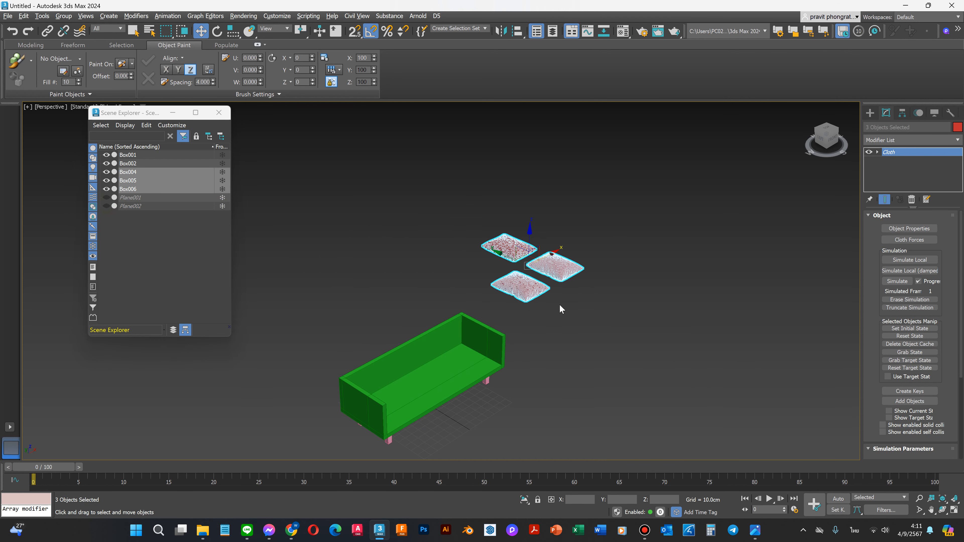
key(e)
click(569, 310)
Step: Line up the three cushions in one row, edge to edge, in the top view
key(t)
scroll(413, 344, down, 10)
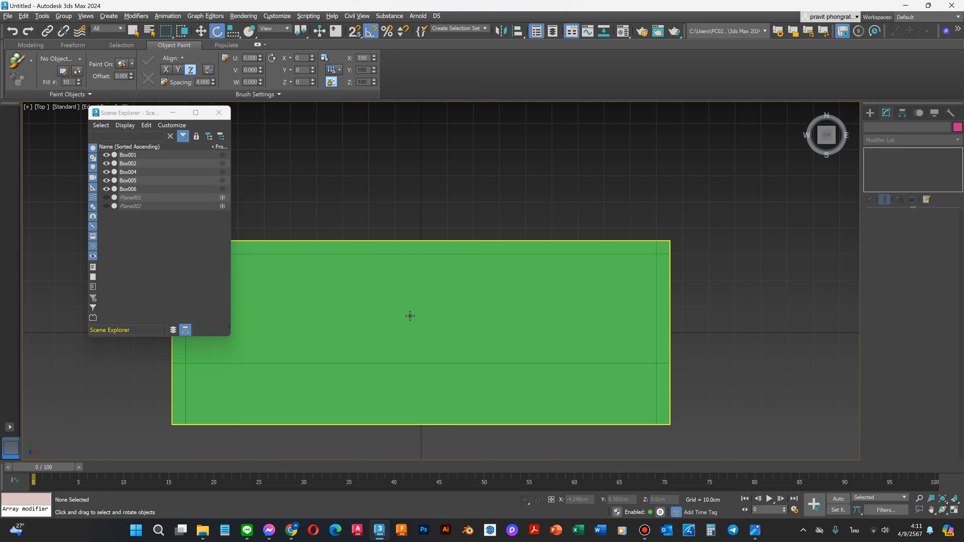
scroll(499, 301, down, 3)
scroll(533, 248, up, 5)
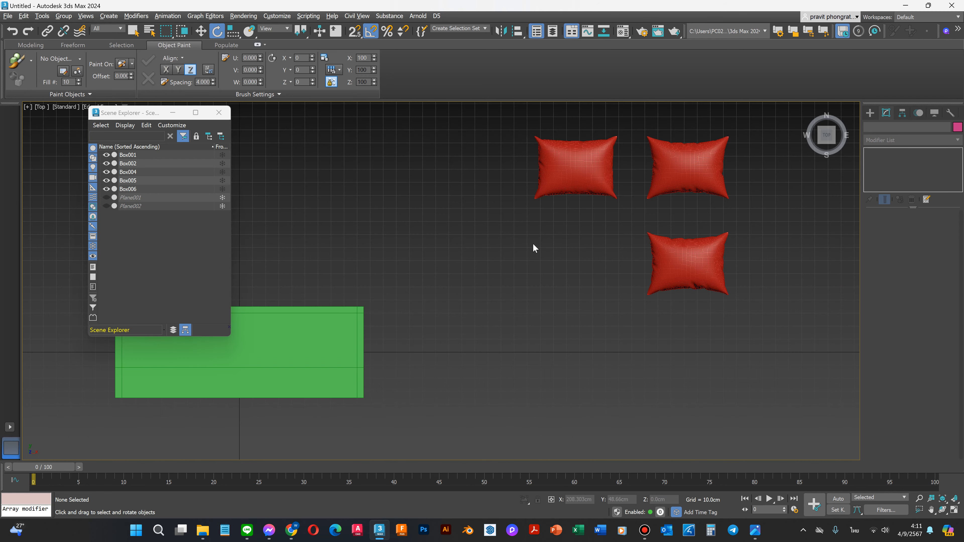
click(586, 183)
key(w)
click(688, 167)
drag(723, 167, 686, 168)
click(687, 264)
drag(723, 263, 765, 264)
drag(729, 228, 712, 132)
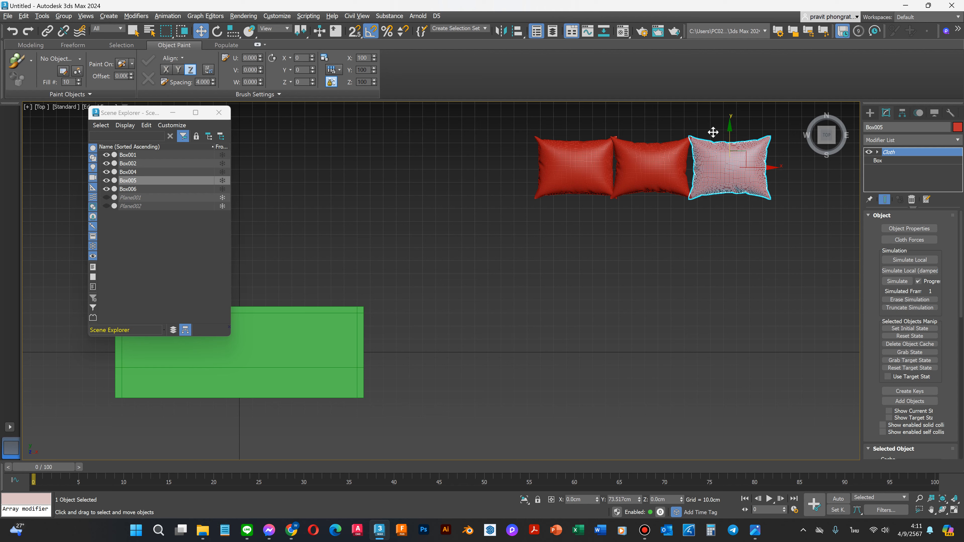
drag(763, 168, 761, 169)
Step: Move the row of three cushions into the sofa frame and raise it to seat height
drag(756, 233, 544, 131)
drag(662, 156, 248, 329)
key(f)
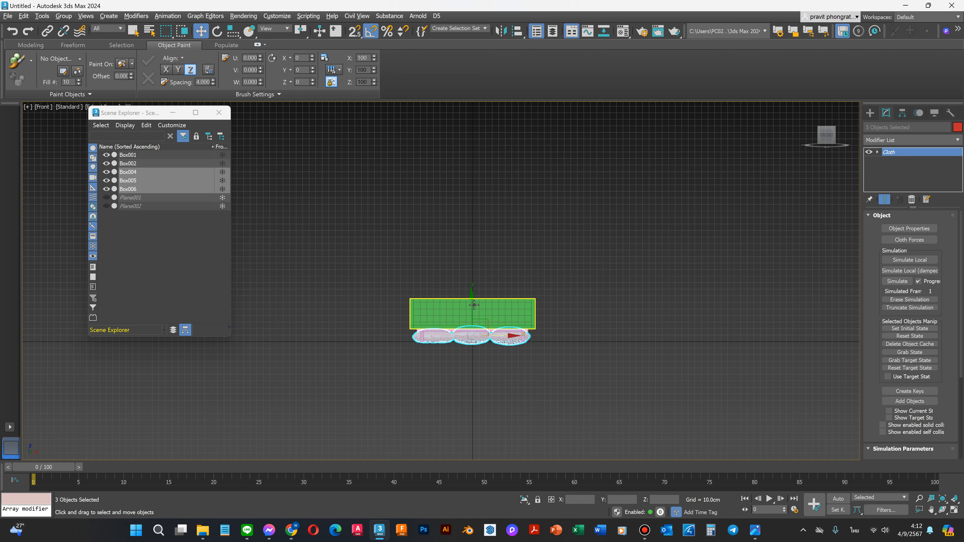
scroll(474, 315, up, 5)
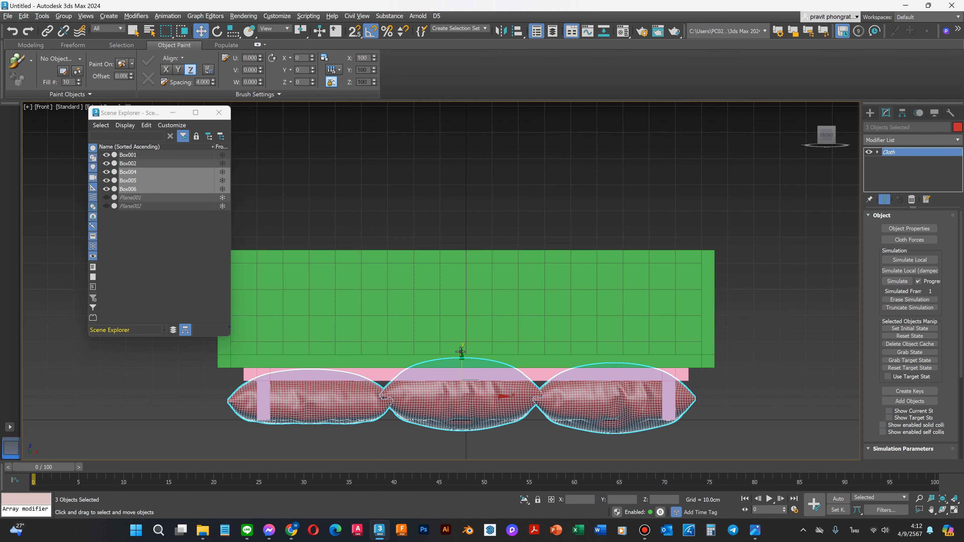
drag(463, 352, 443, 266)
key(t)
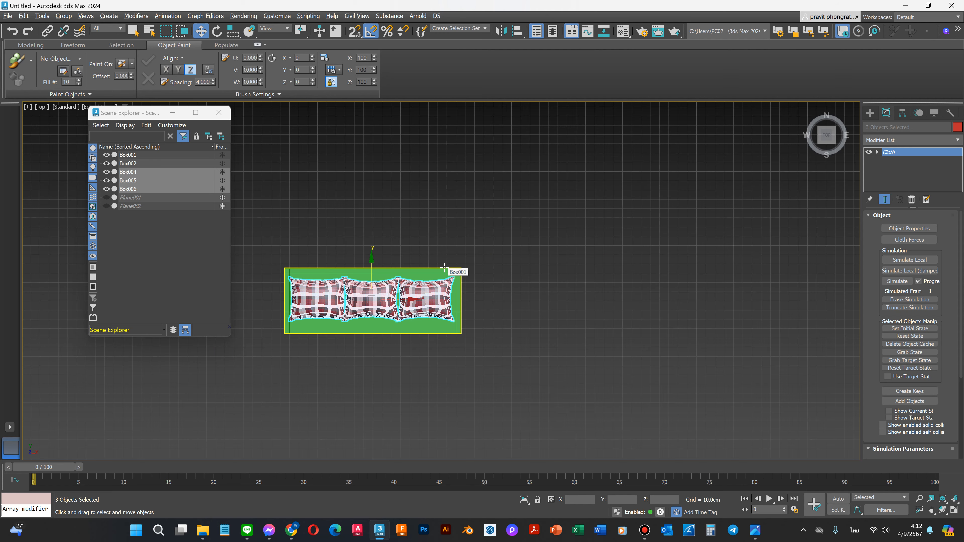
scroll(378, 310, up, 4)
scroll(512, 295, down, 2)
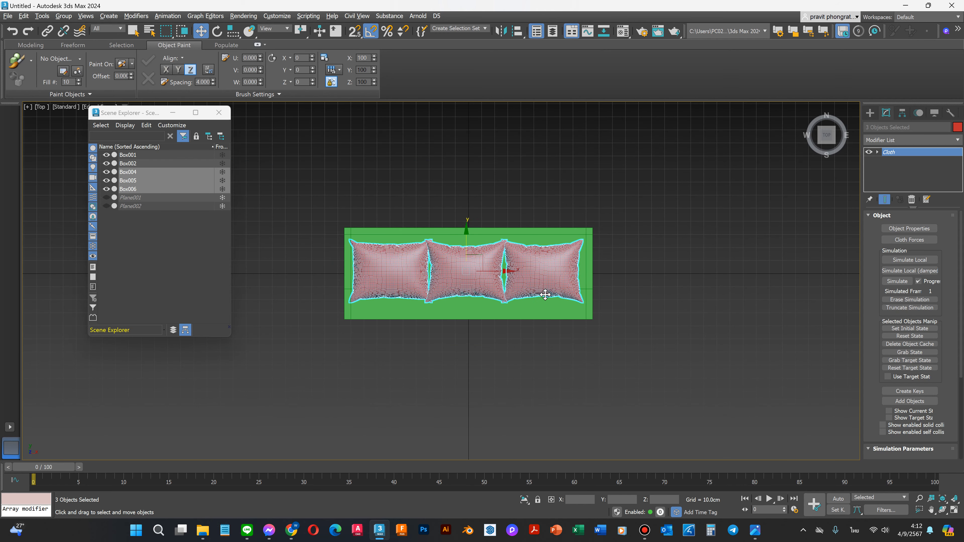
scroll(399, 280, up, 3)
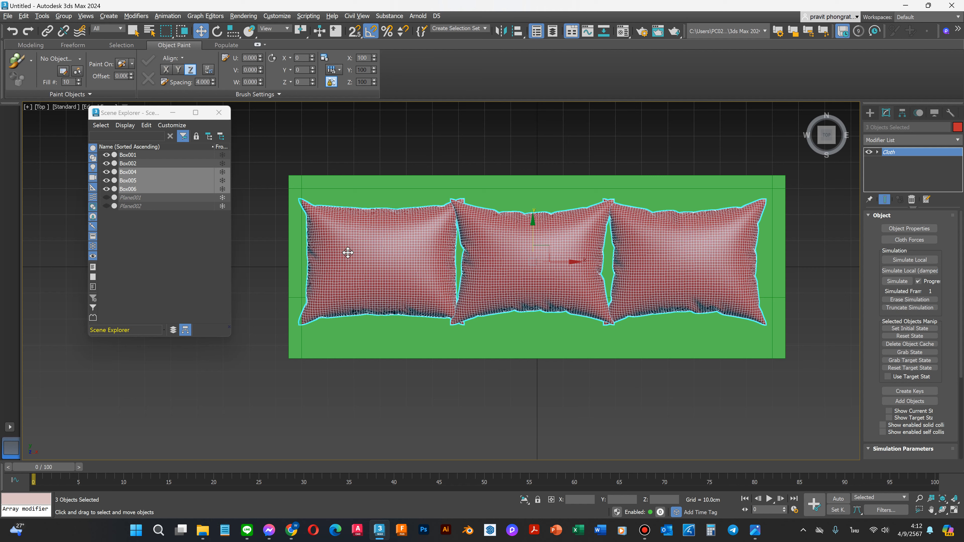
Step: Delete the middle and right cushions and move the remaining Box004 forward to the sofa's front edge
click(532, 266)
ctrl+click(648, 274)
key(Delete)
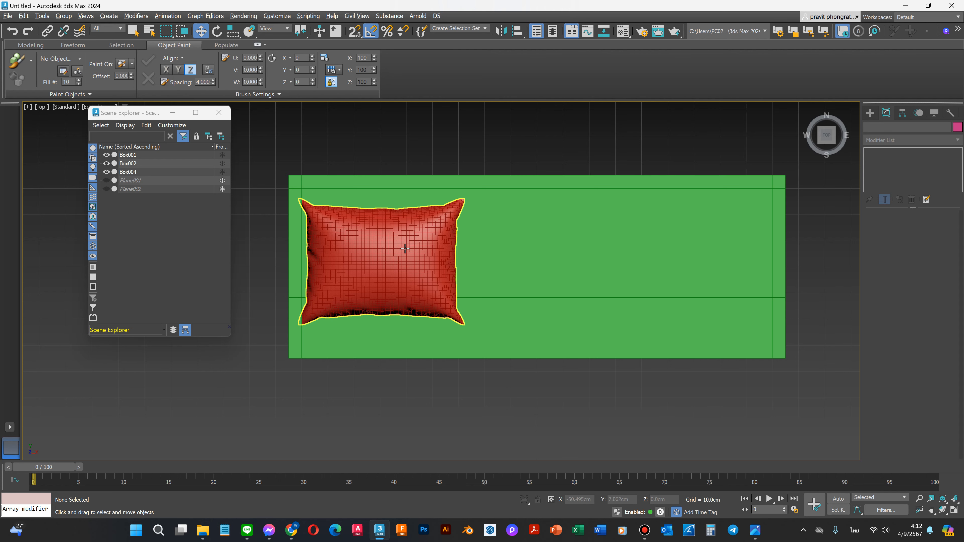
click(398, 263)
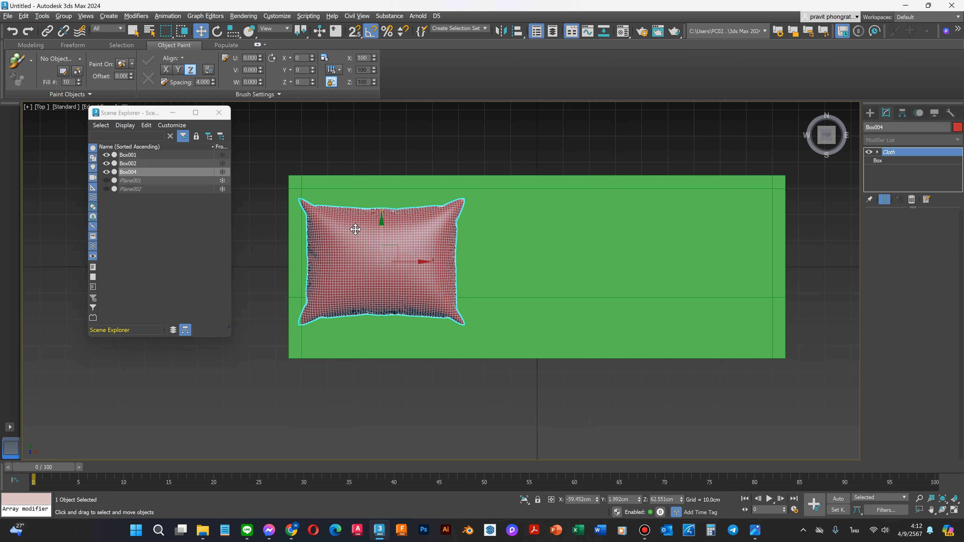
drag(355, 229, 355, 263)
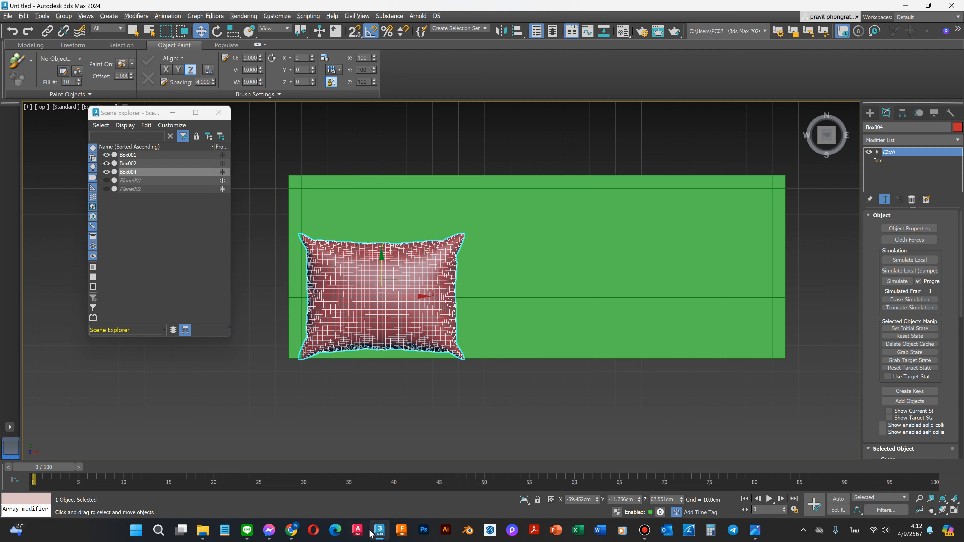
Step: Measure the sofa's inner width between the armrests with a Tape helper in the top view
mouse_move(380, 529)
click(870, 113)
click(914, 128)
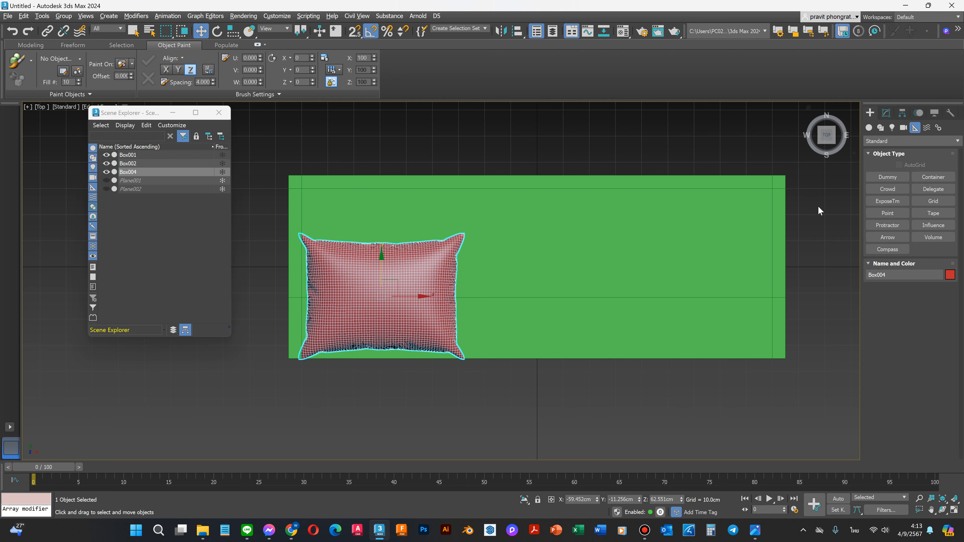
click(933, 214)
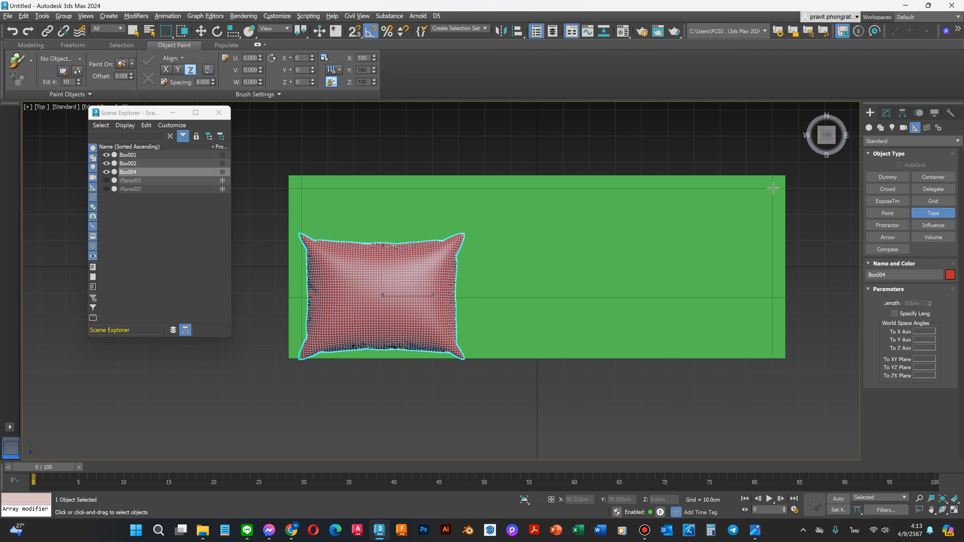
drag(773, 188, 301, 188)
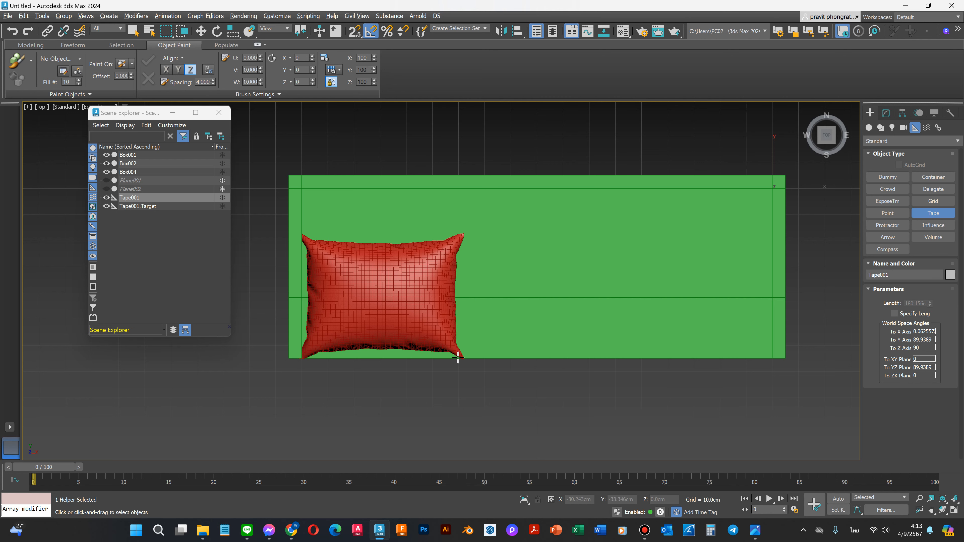
Step: Draw a thin box about 64.6 by 77.8 cm over the left part of the seat, starting at the inner back corner
scroll(373, 303, down, 2)
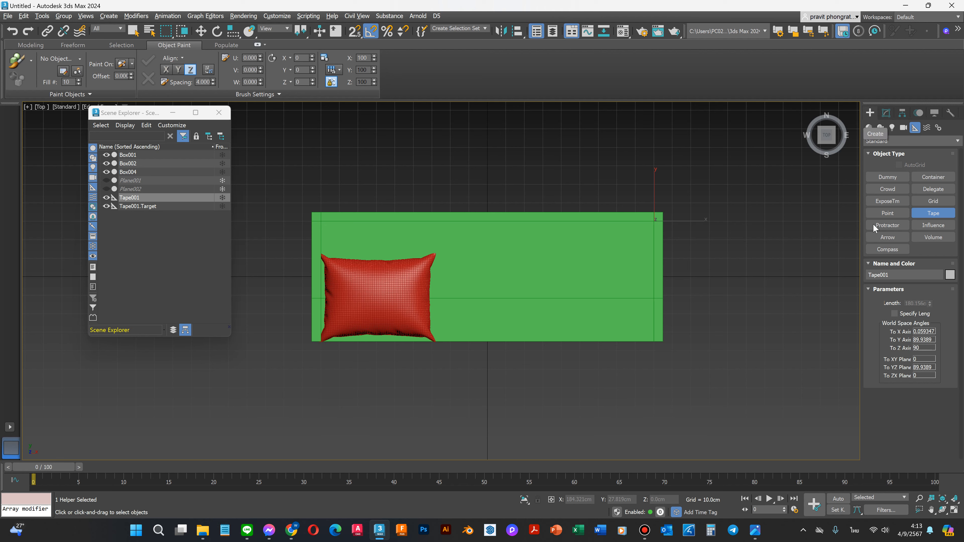
click(869, 127)
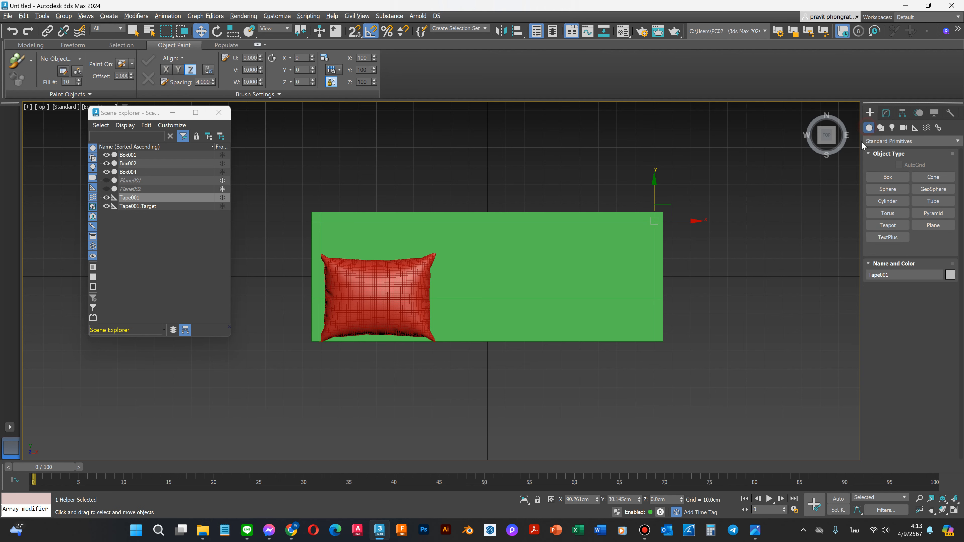
click(887, 177)
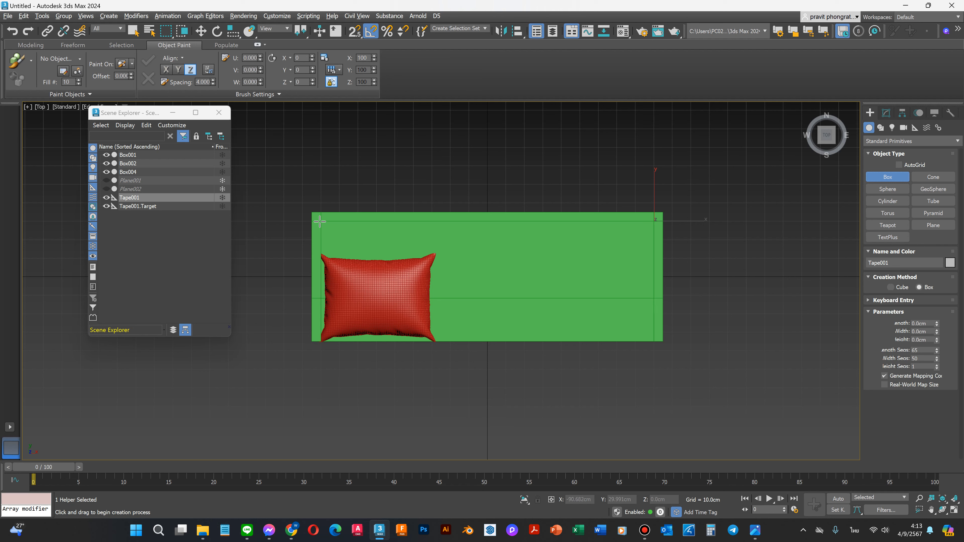
drag(321, 220, 447, 342)
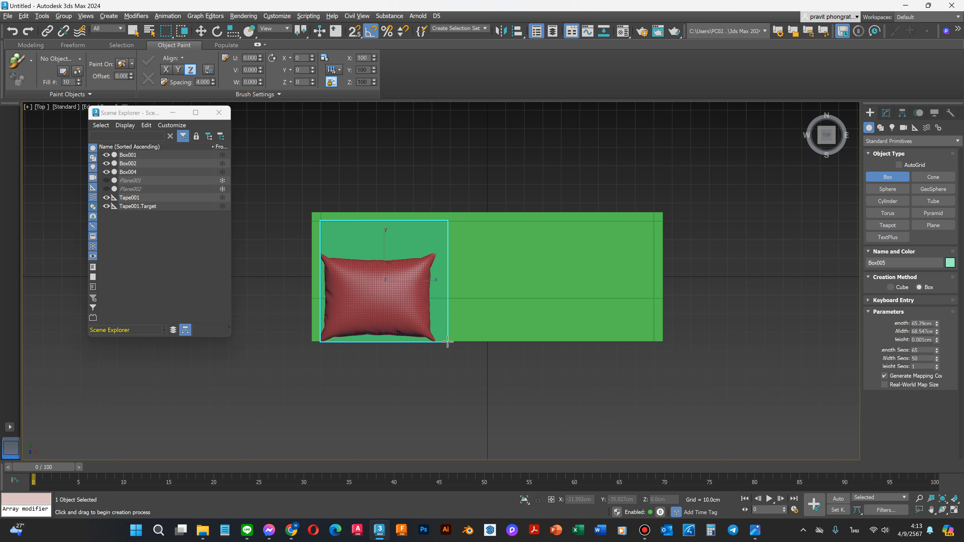
mouse_move(447, 342)
mouse_down()
mouse_move(435, 300)
mouse_move(437, 343)
mouse_up()
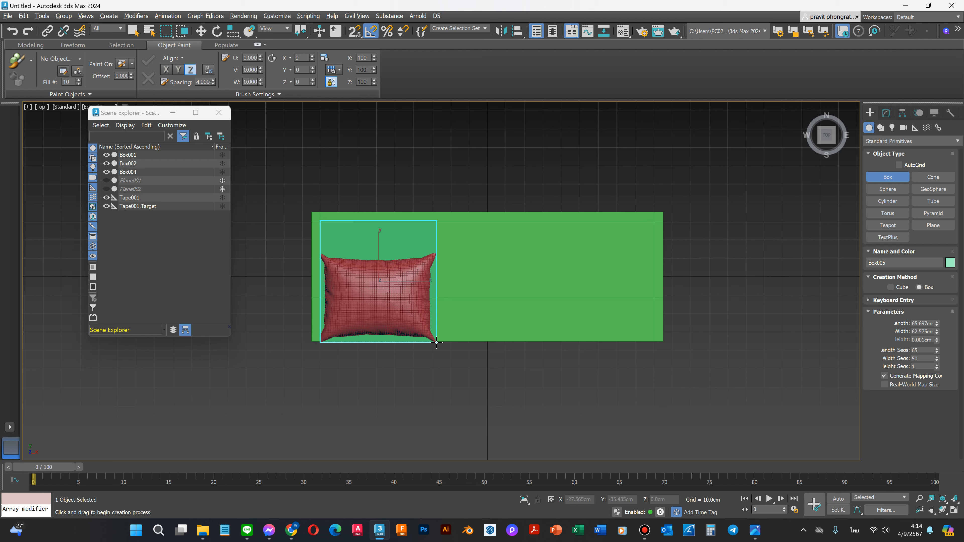
drag(437, 342, 464, 341)
click(926, 325)
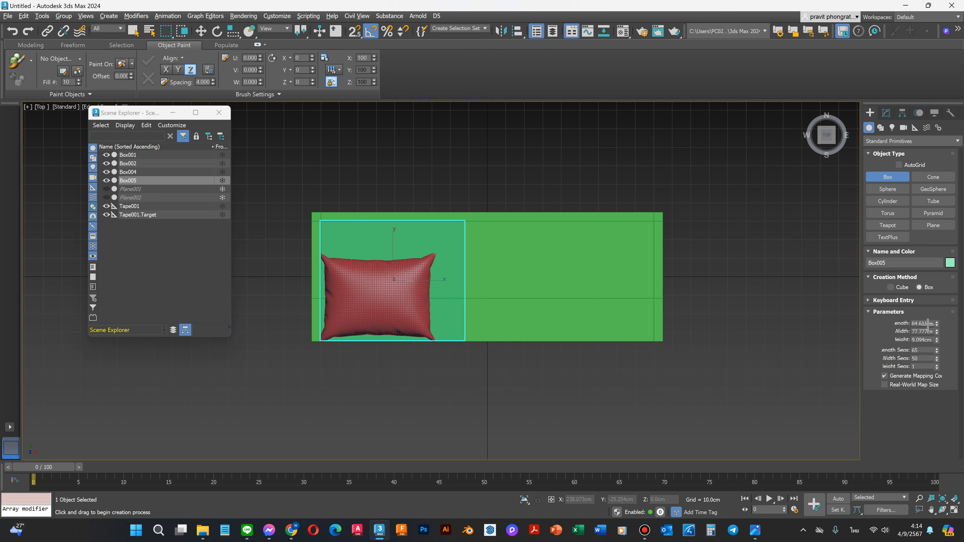
click(808, 341)
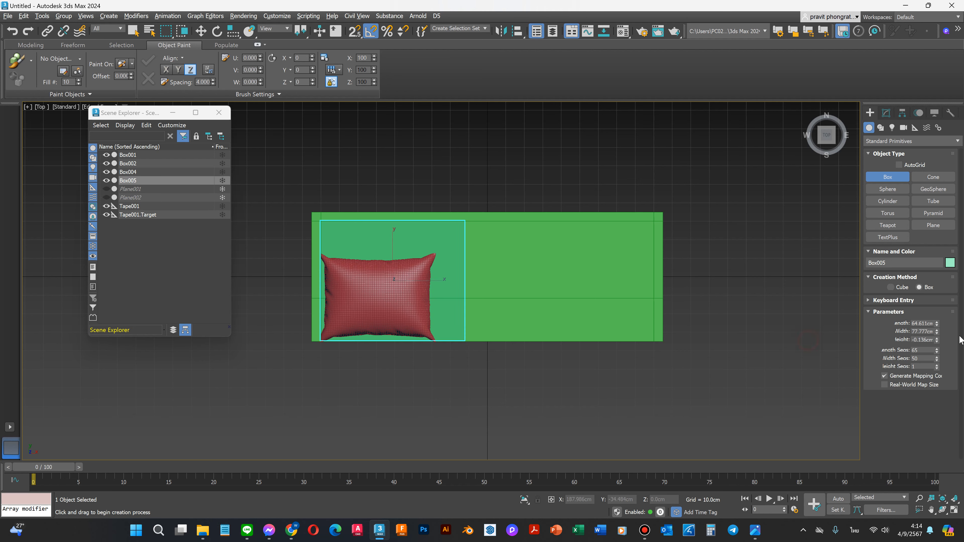
Step: Set the new box's length to 50 cm, width to 70 cm and height to 1 cm
double_click(913, 323)
key(Tab)
text(7)
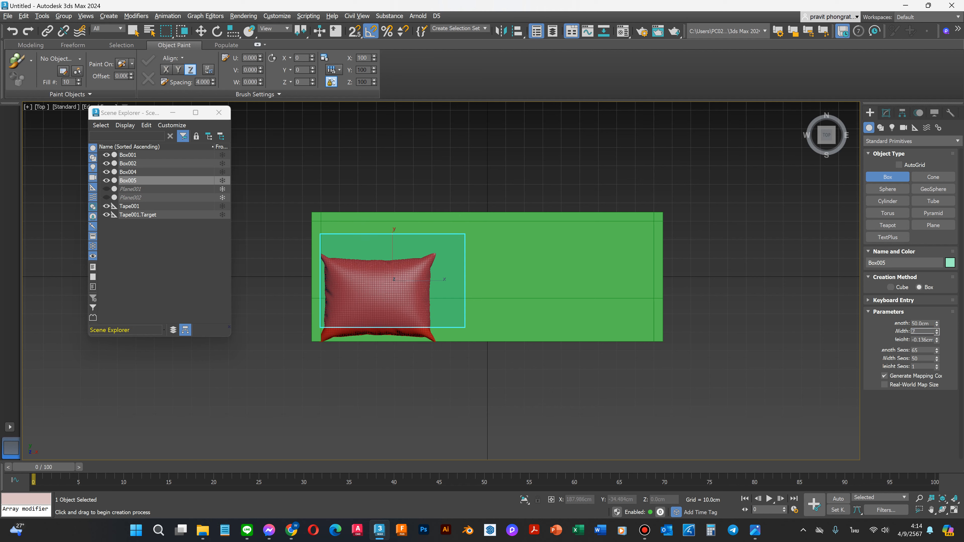
key(Tab)
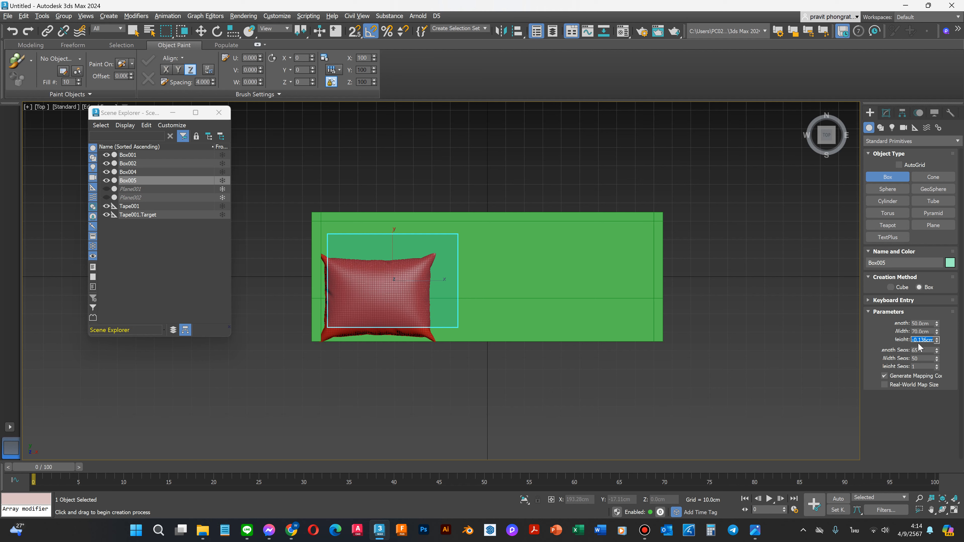
text(11w)
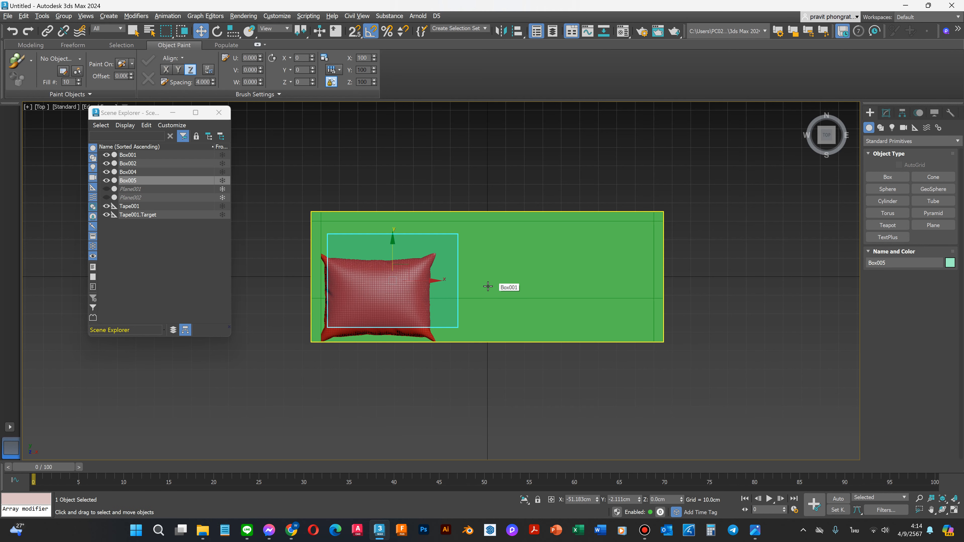
Step: Move the box to the seat's front left corner and make two copies of it in a row toward the other armrest
drag(436, 280, 431, 280)
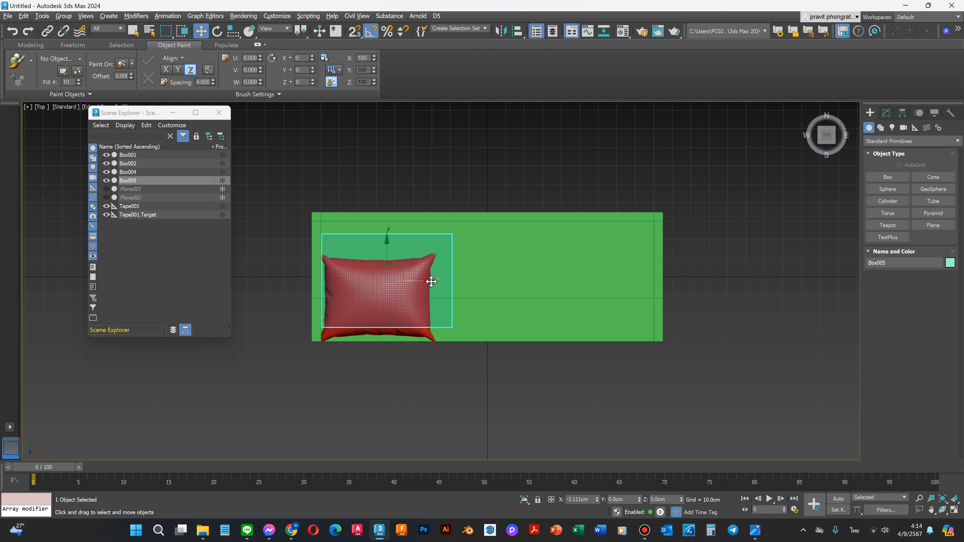
drag(387, 242, 386, 258)
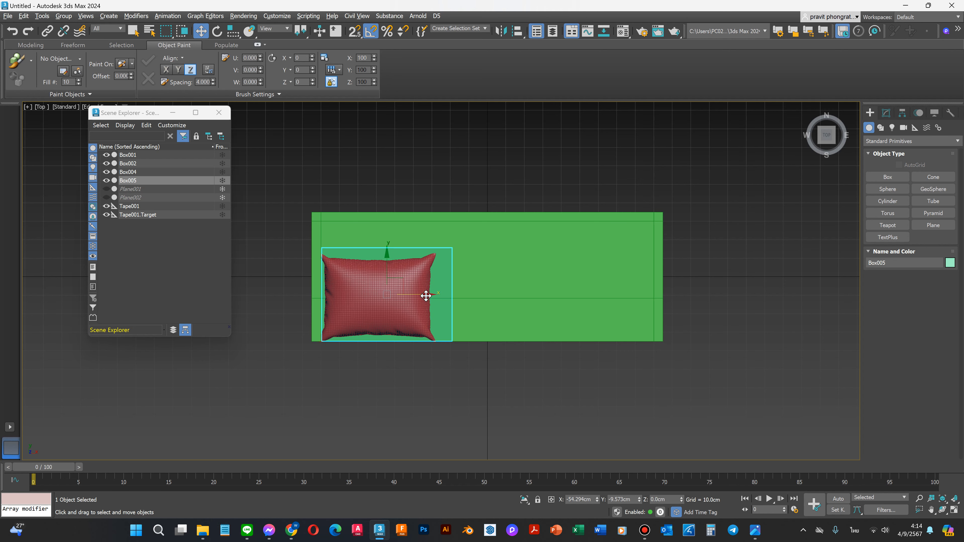
shift+drag(426, 296, 555, 297)
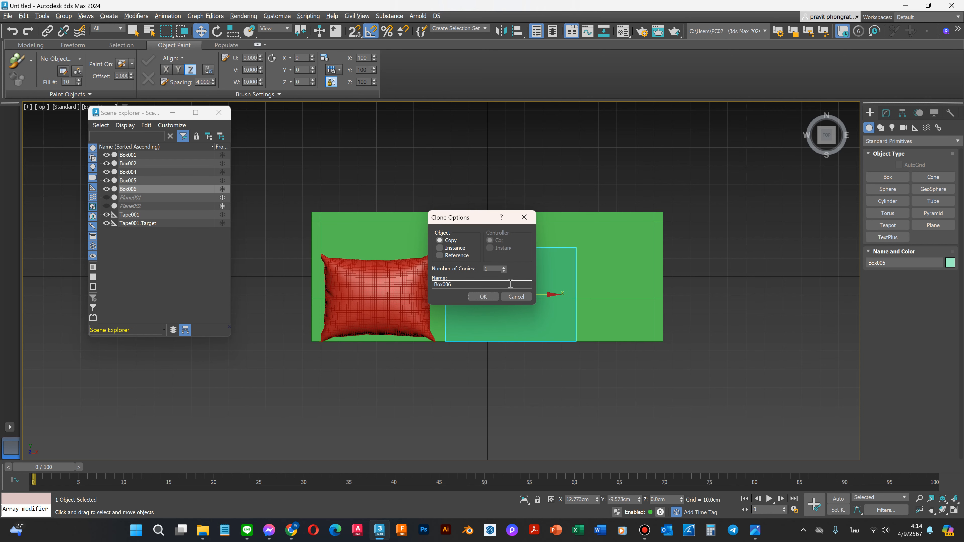
click(483, 297)
Step: Hide the red cushion Box004 and freeze the sofa parts Box001 and Box002
click(361, 306)
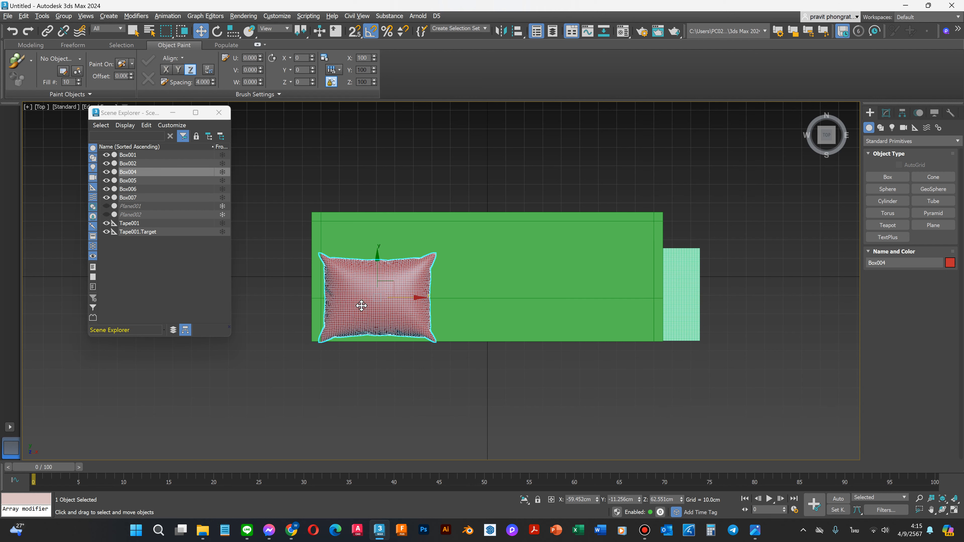
click(105, 173)
click(516, 322)
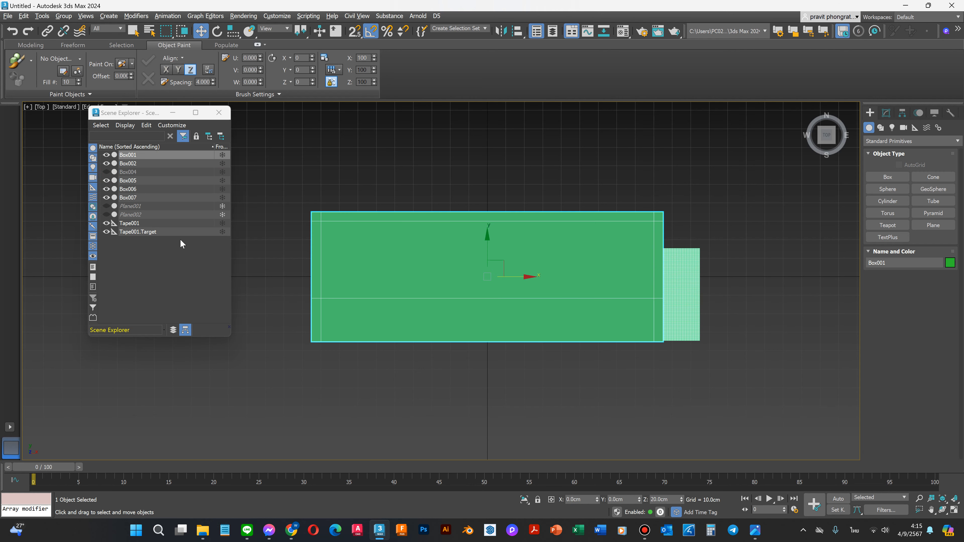
ctrl+click(136, 163)
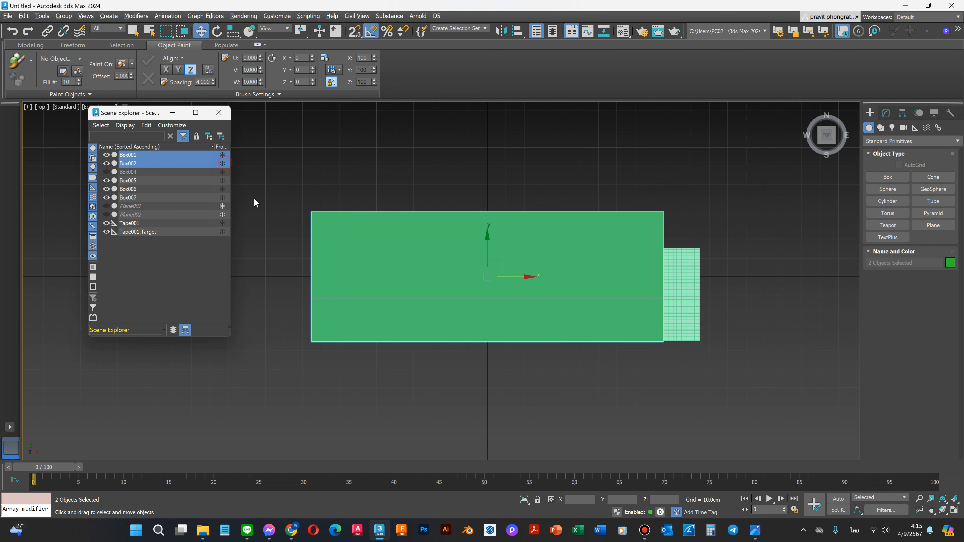
click(223, 155)
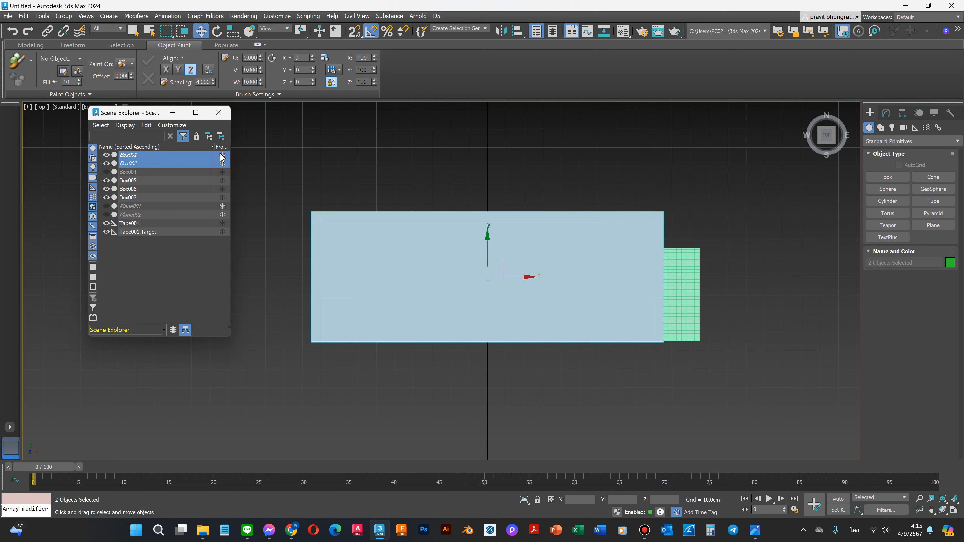
Step: In the front view, raise the three thin boxes and the tape helper about 68.5 cm, just above the sofa
drag(761, 375, 254, 237)
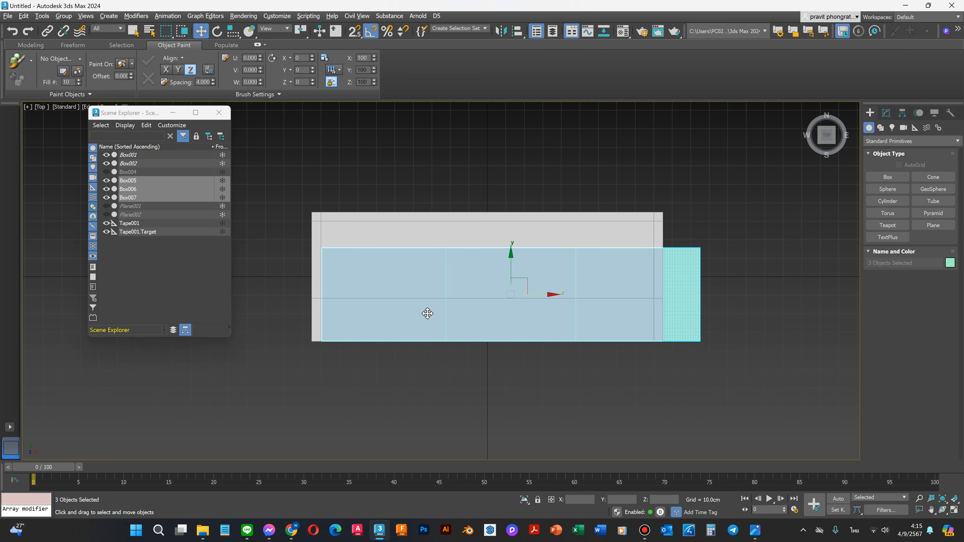
key(f)
click(501, 390)
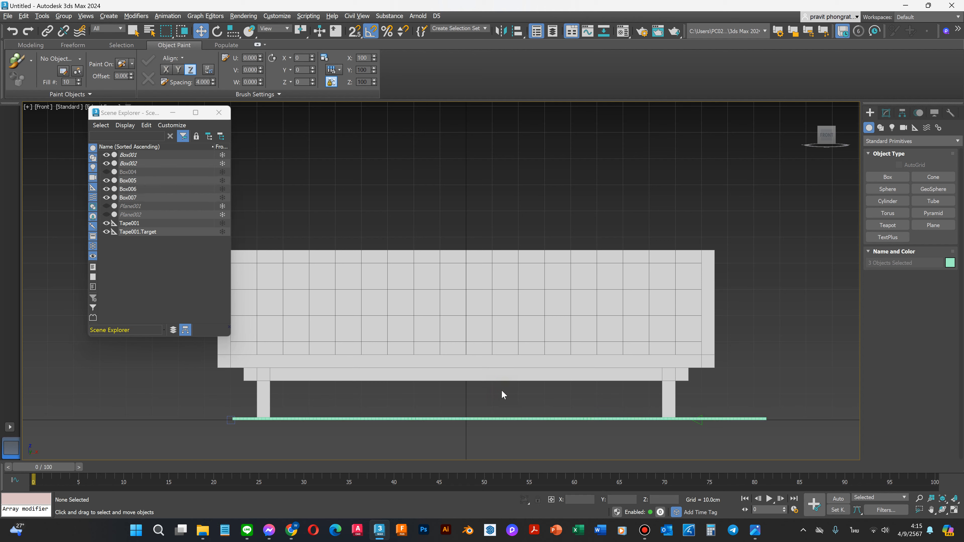
drag(805, 450, 805, 449)
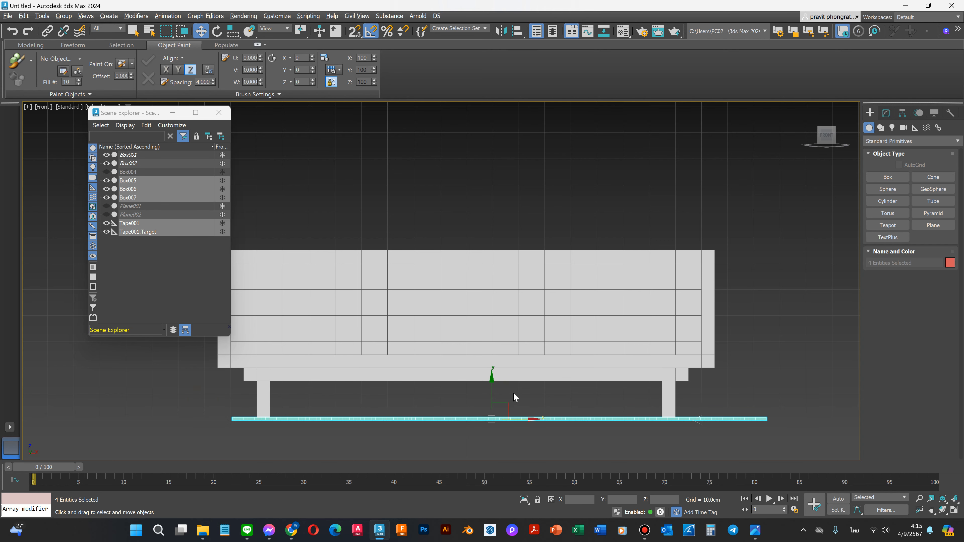
drag(492, 387, 493, 208)
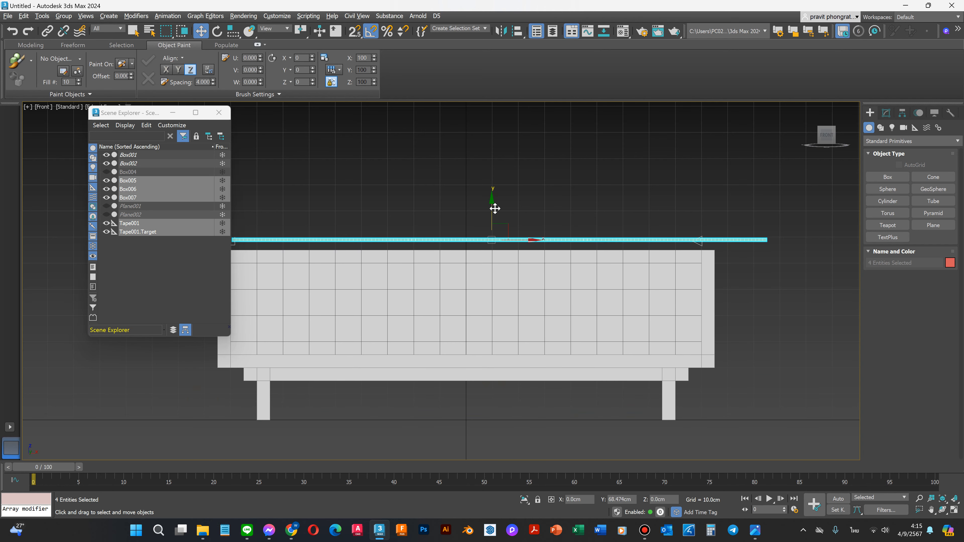
Step: In the top view, shift Box006 and Box007 about 5.3 cm left, then align Box007 with the right armrest's inner face
key(t)
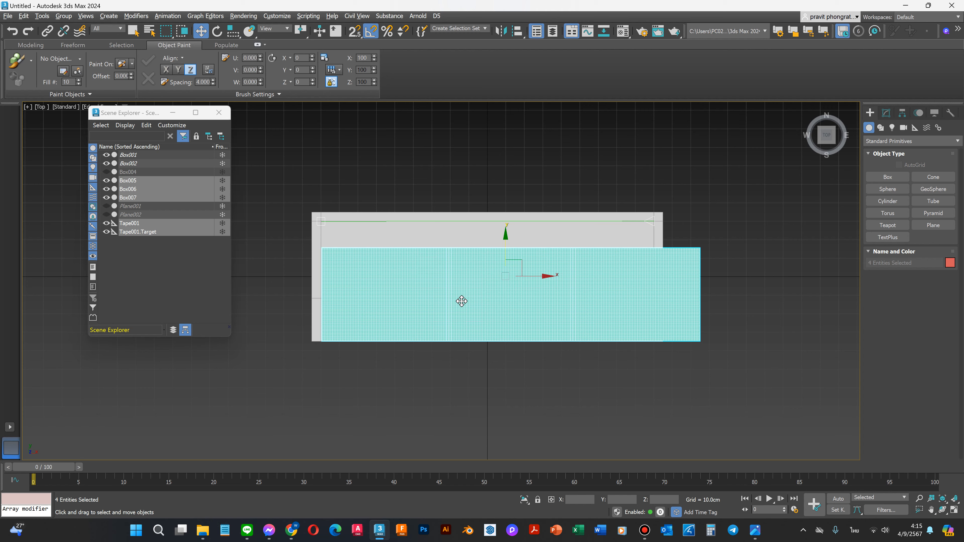
scroll(460, 300, up, 3)
click(422, 160)
click(394, 259)
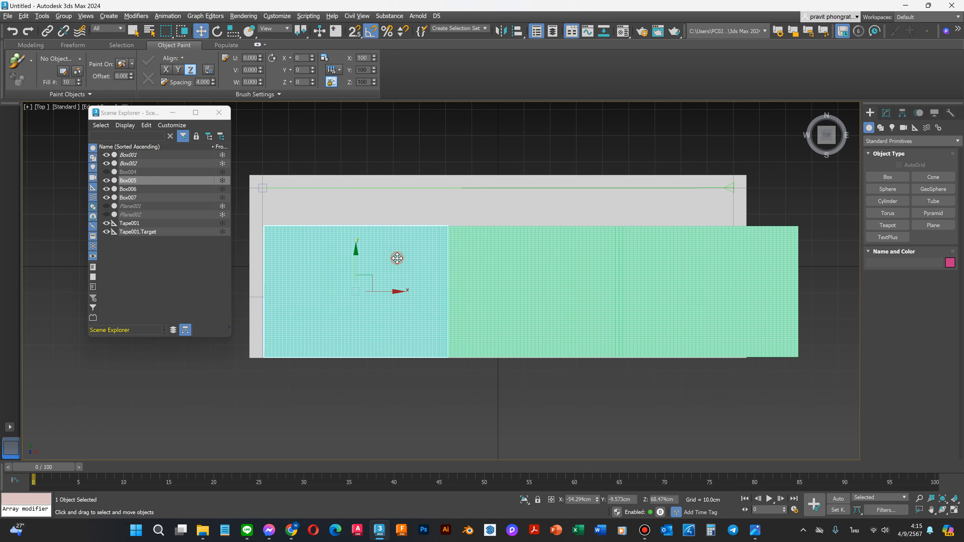
click(546, 283)
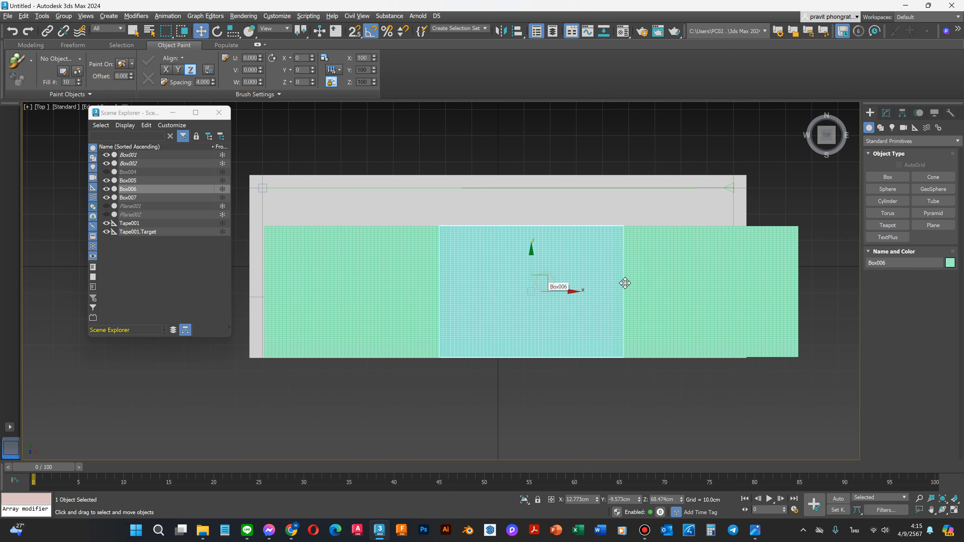
click(662, 287)
ctrl+click(536, 284)
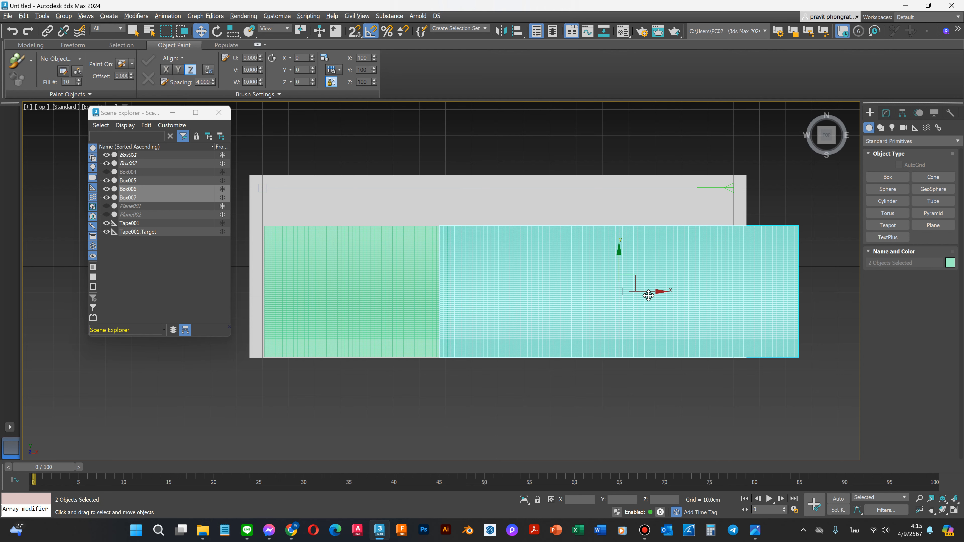
drag(651, 292, 635, 292)
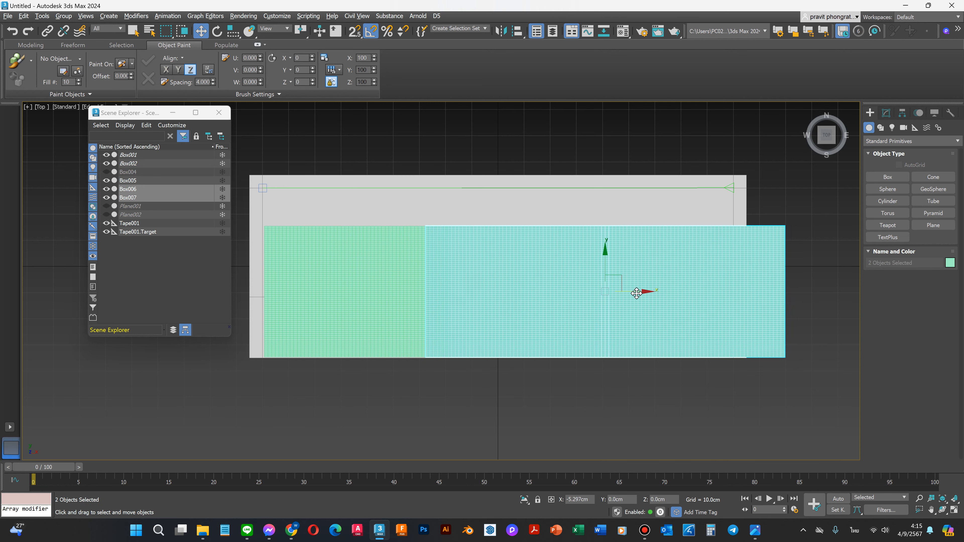
click(694, 319)
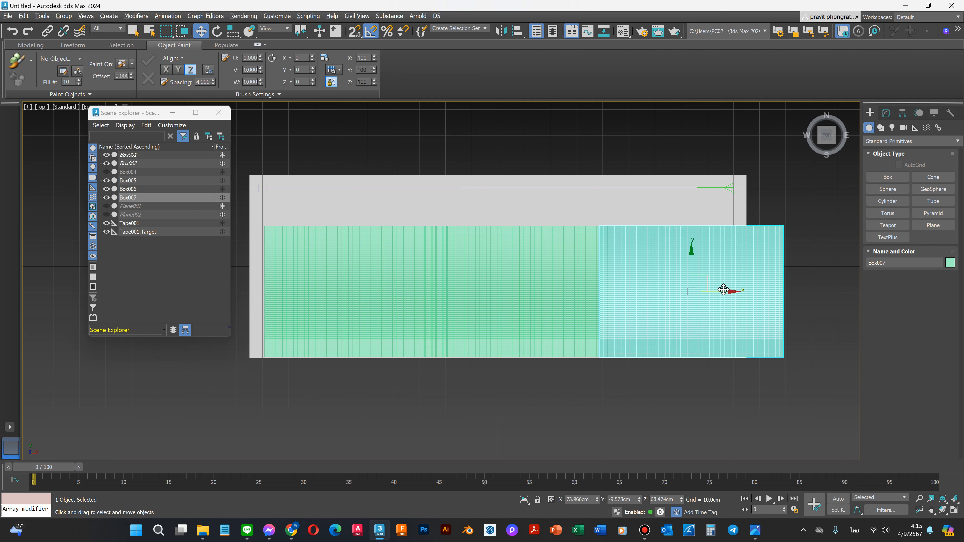
drag(723, 291, 644, 288)
Step: Move the middle box Box006 about 4 cm left so it overlaps both neighbouring boxes about equally
click(539, 297)
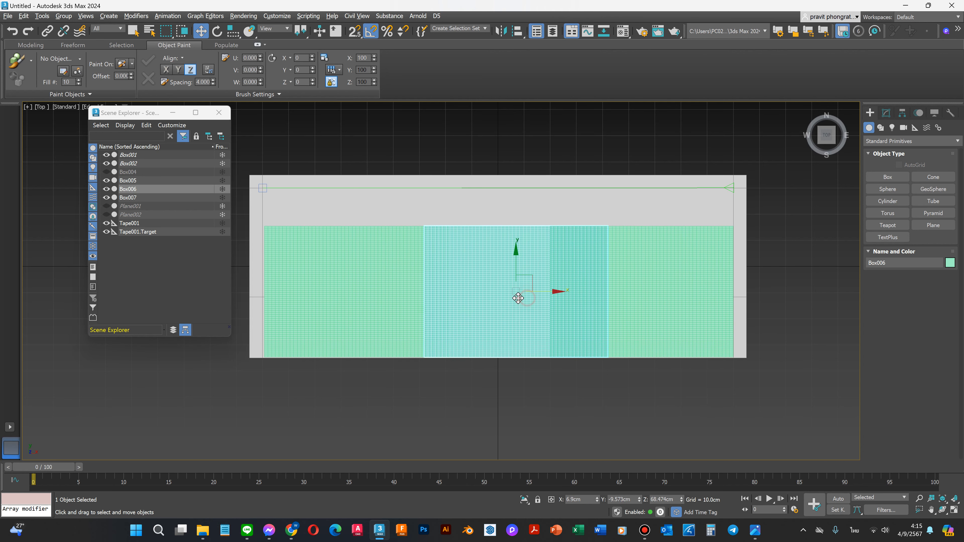
click(391, 283)
click(491, 287)
click(380, 282)
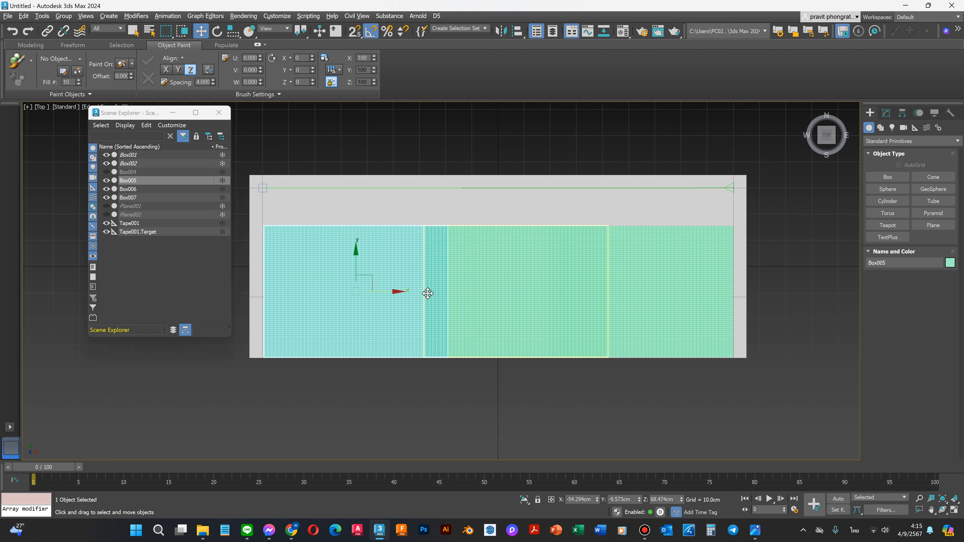
click(630, 297)
click(516, 287)
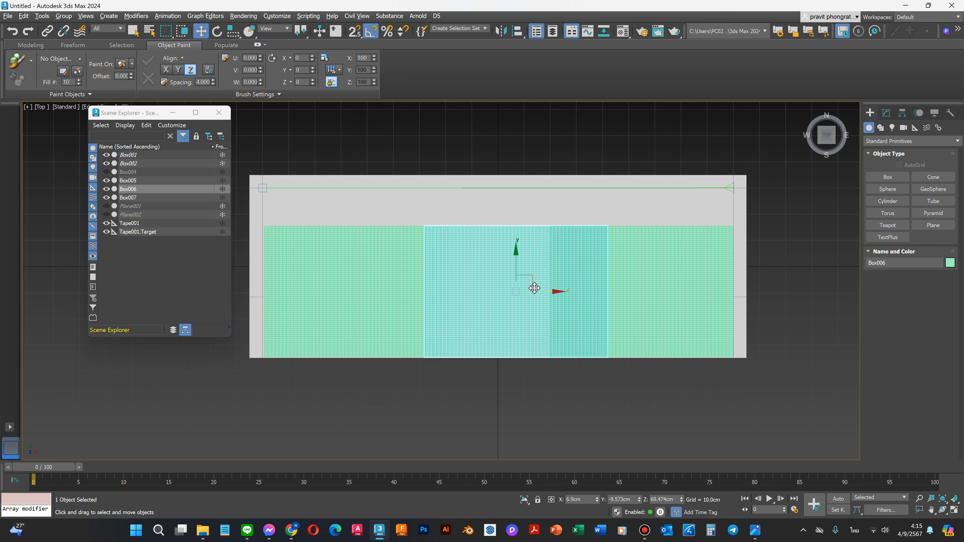
drag(534, 292, 526, 291)
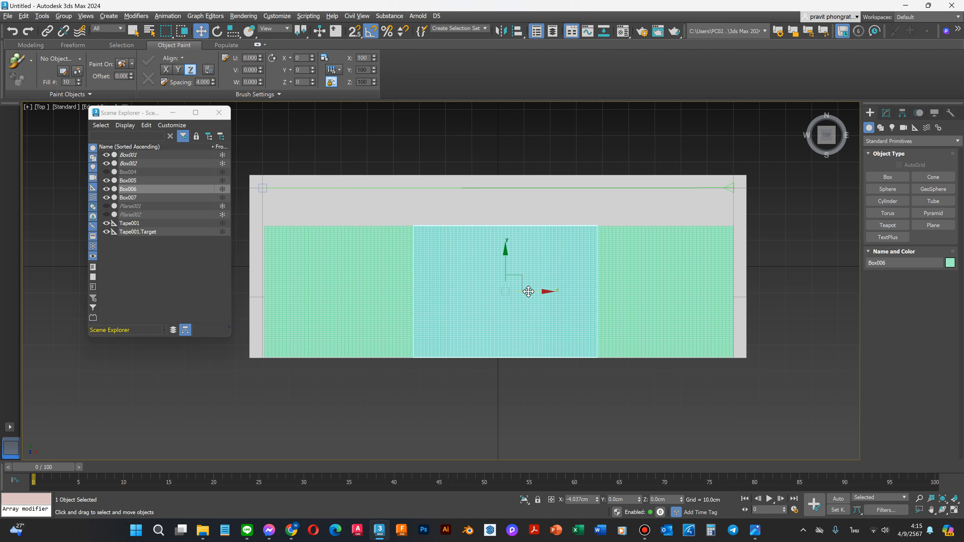
click(366, 271)
click(507, 296)
click(614, 295)
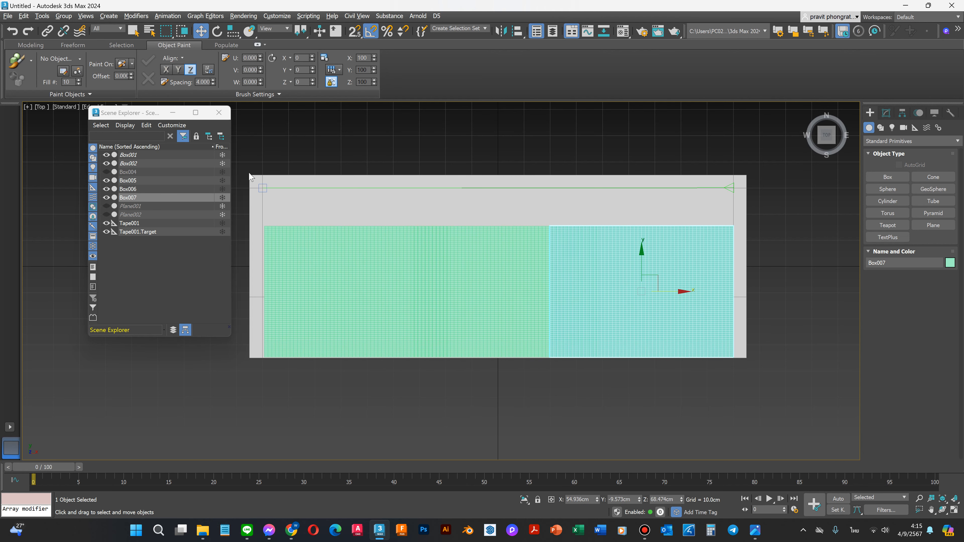
Step: Switch the viewport to a perspective view showing the whole sofa from the front and above
key(ctrl+r)
drag(527, 325, 476, 292)
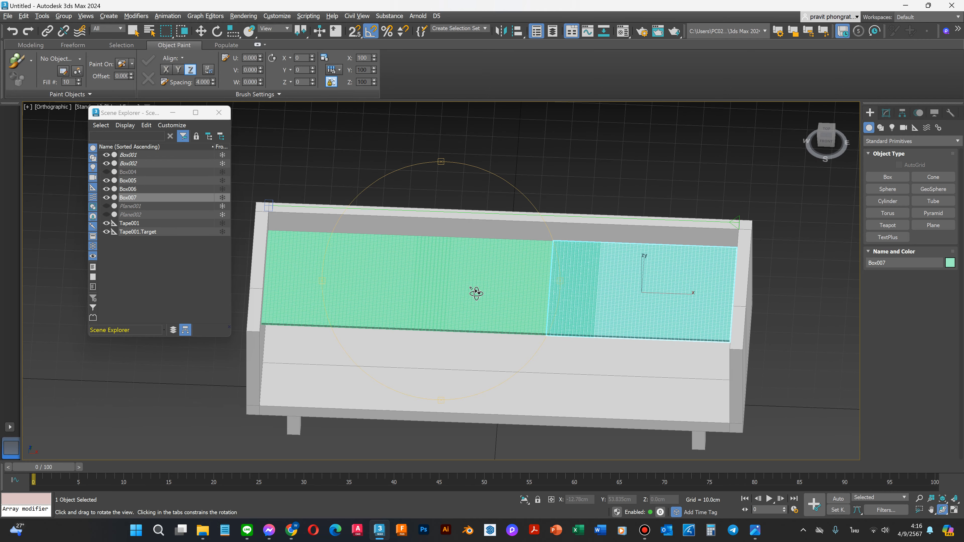
click(55, 108)
click(57, 140)
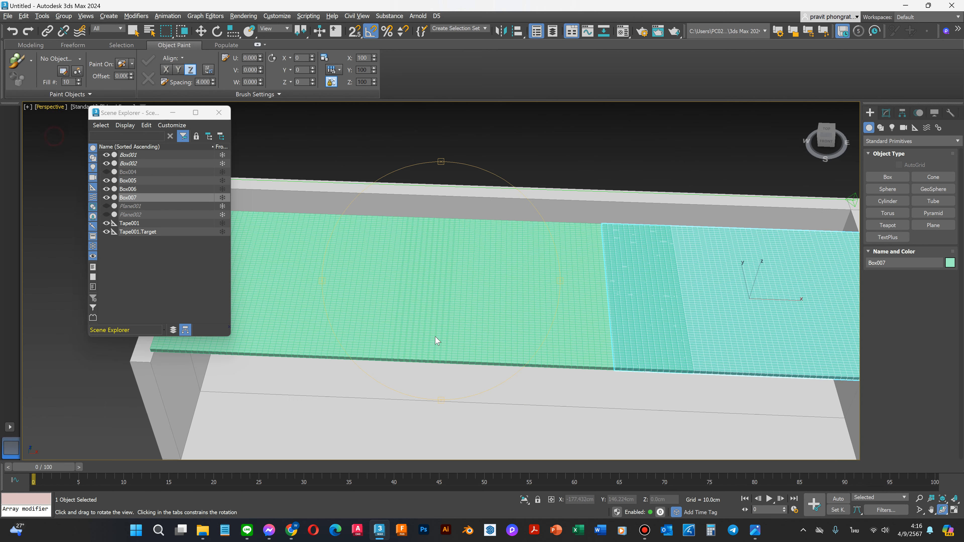
scroll(615, 296, down, 5)
scroll(617, 319, up, 2)
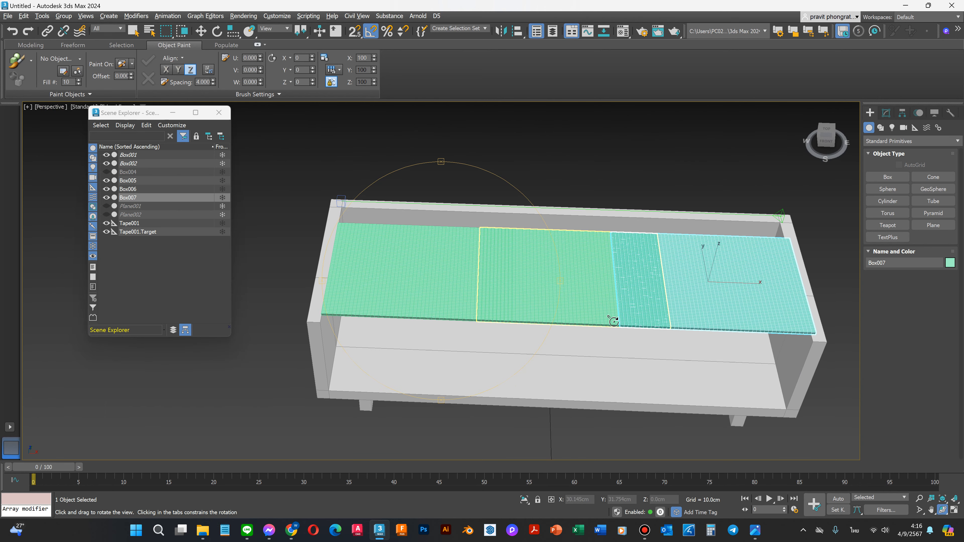
scroll(425, 273, down, 3)
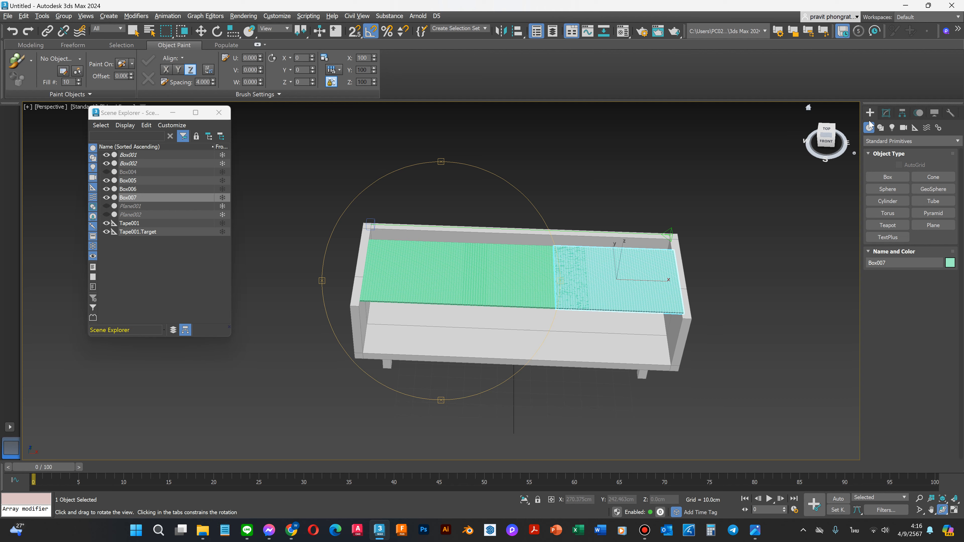
Step: Unfreeze the sofa body Box001 and apply one Cloth modifier to it together with Box005, Box006 and Box007
click(886, 114)
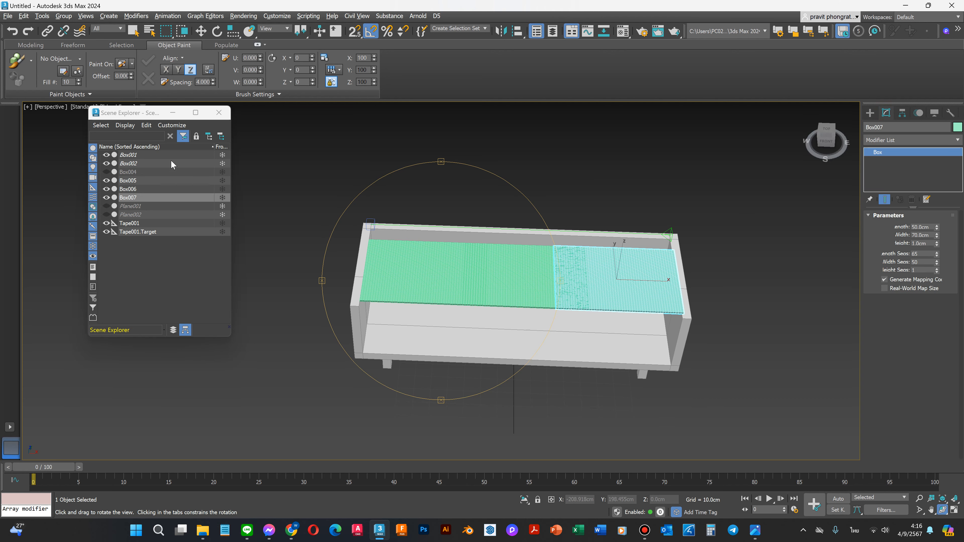
click(129, 155)
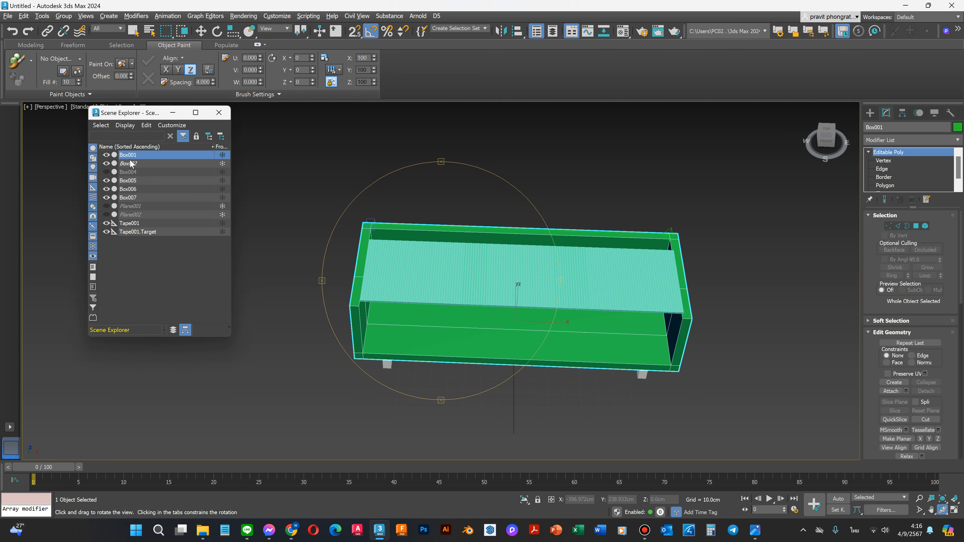
ctrl+click(129, 200)
ctrl+click(128, 191)
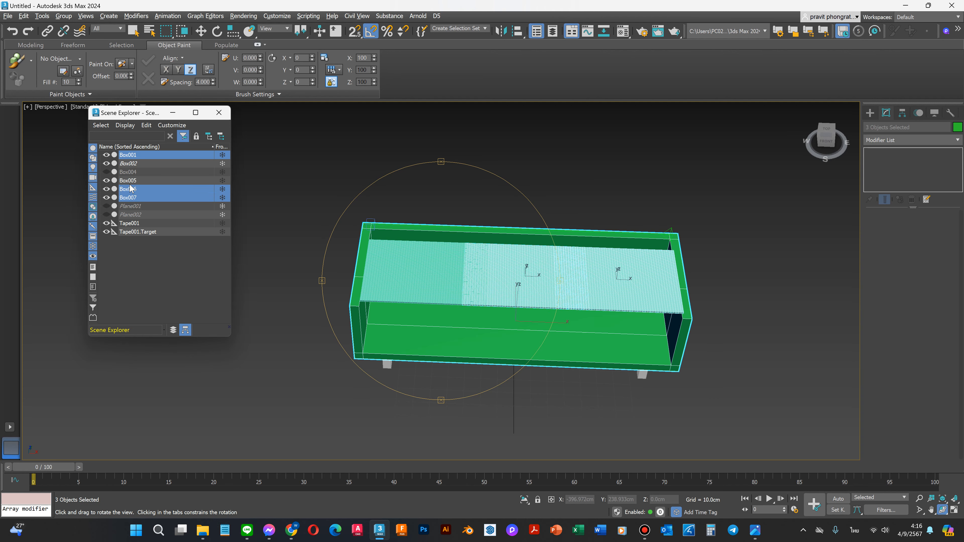
ctrl+click(128, 180)
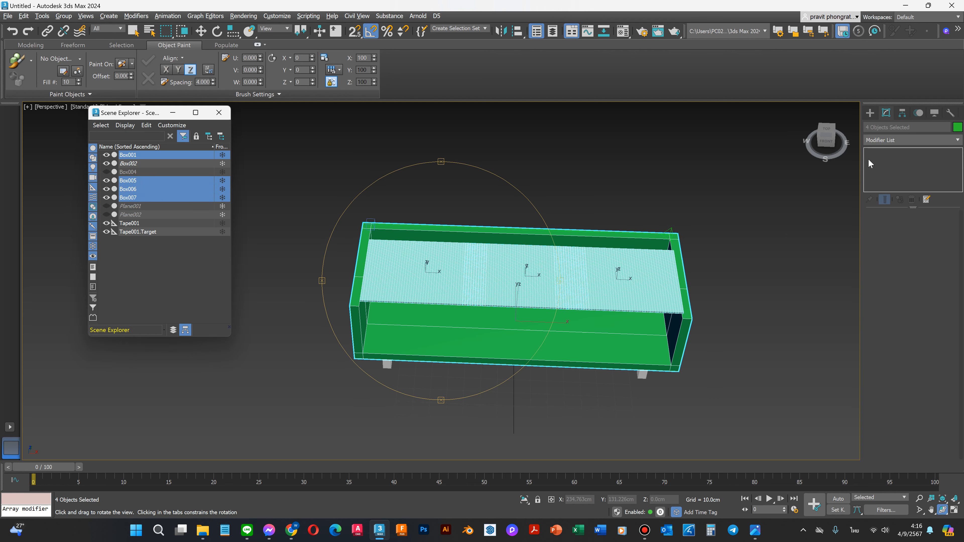
click(911, 139)
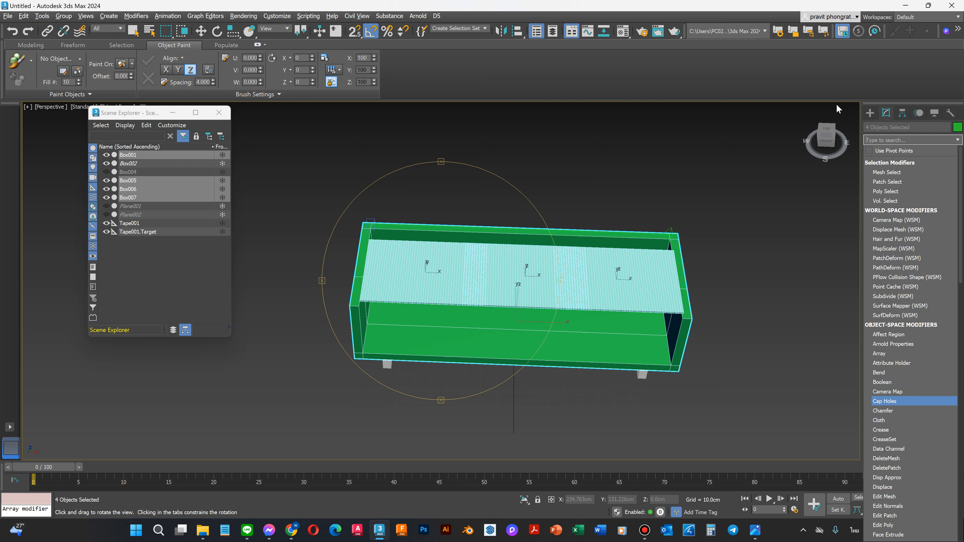
click(878, 421)
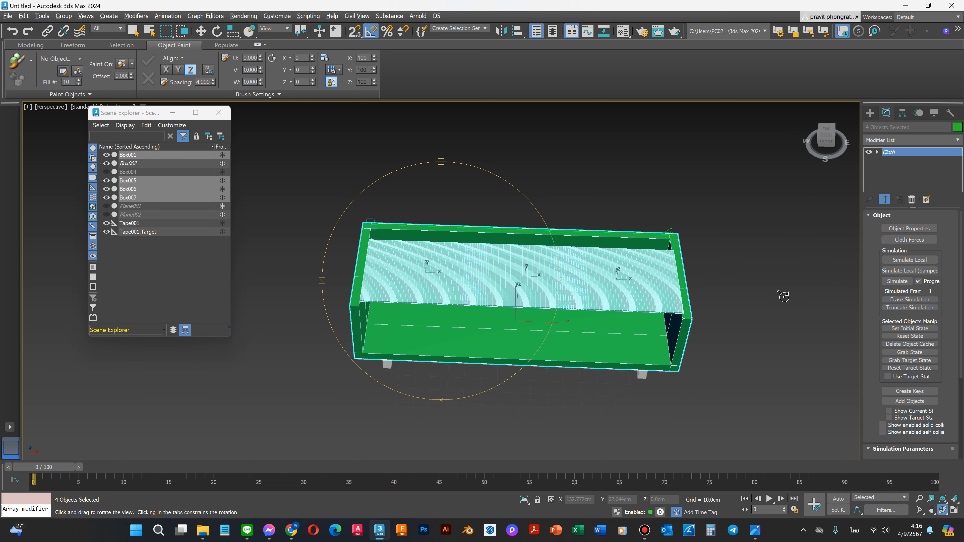
Step: Open the cloth simulation's object properties and define the sofa body Box001 as a collision object
click(893, 228)
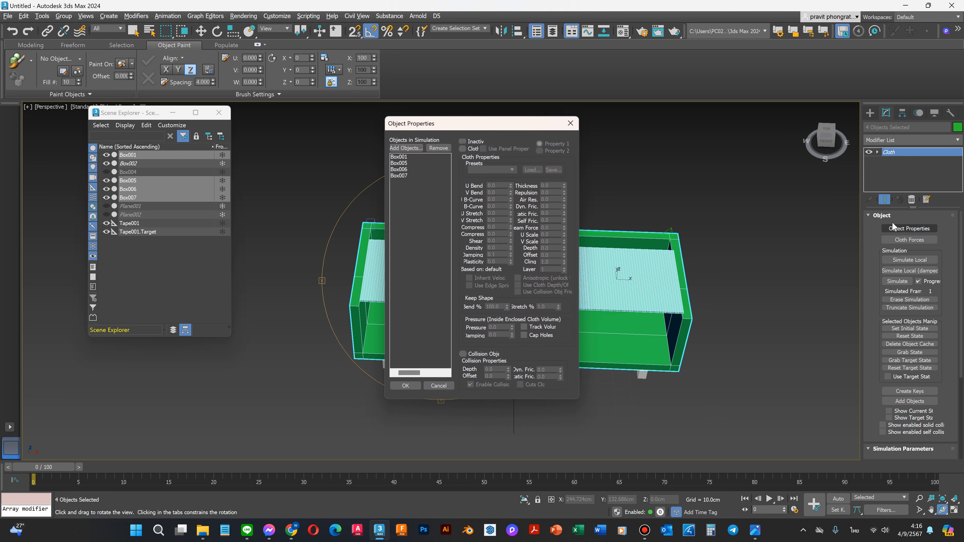
click(398, 157)
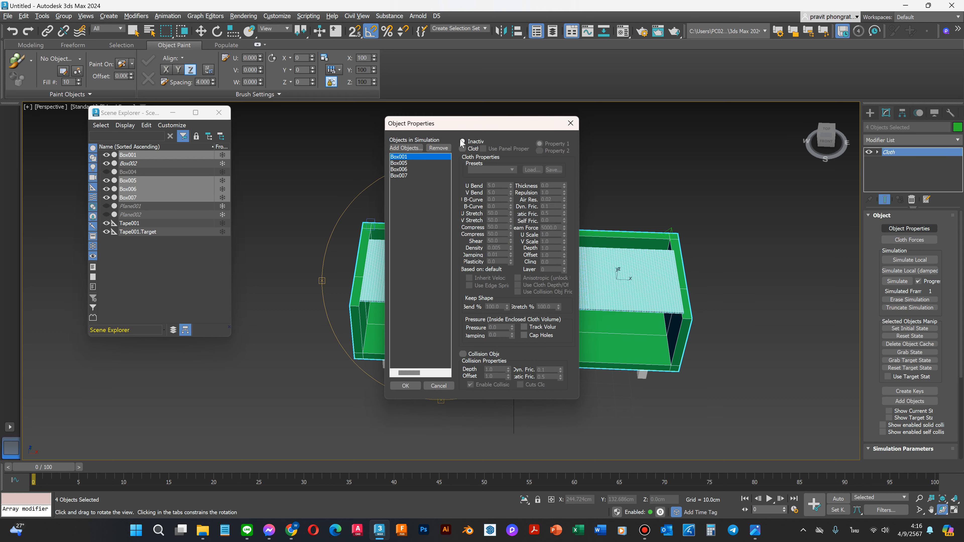
click(463, 354)
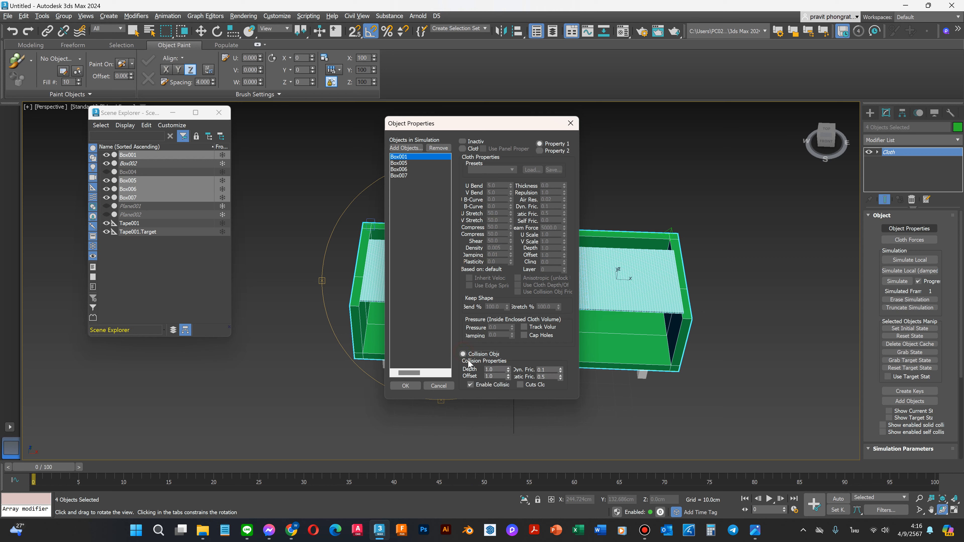
Step: Define Box005 as cloth with the Cotton preset and edit its enclosed-volume pressure
click(398, 163)
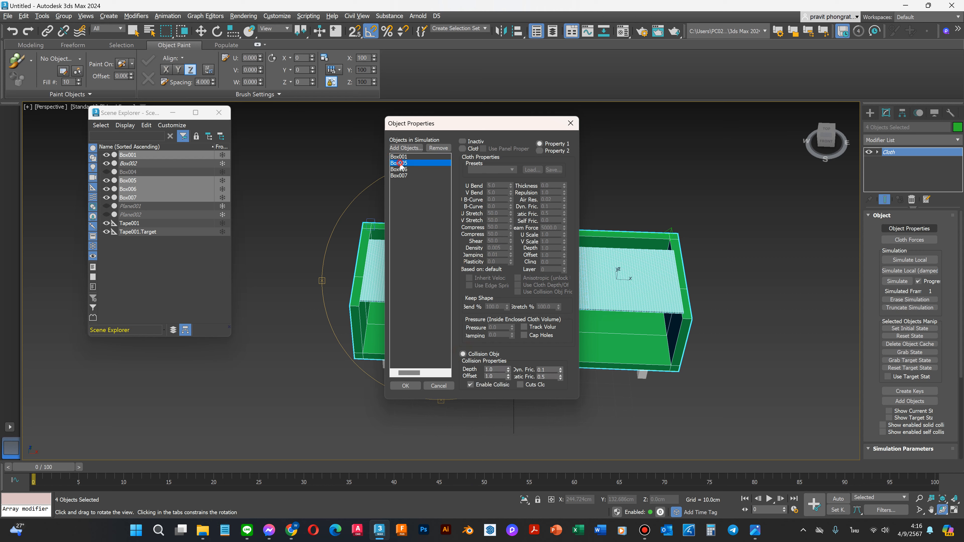
click(463, 149)
click(512, 170)
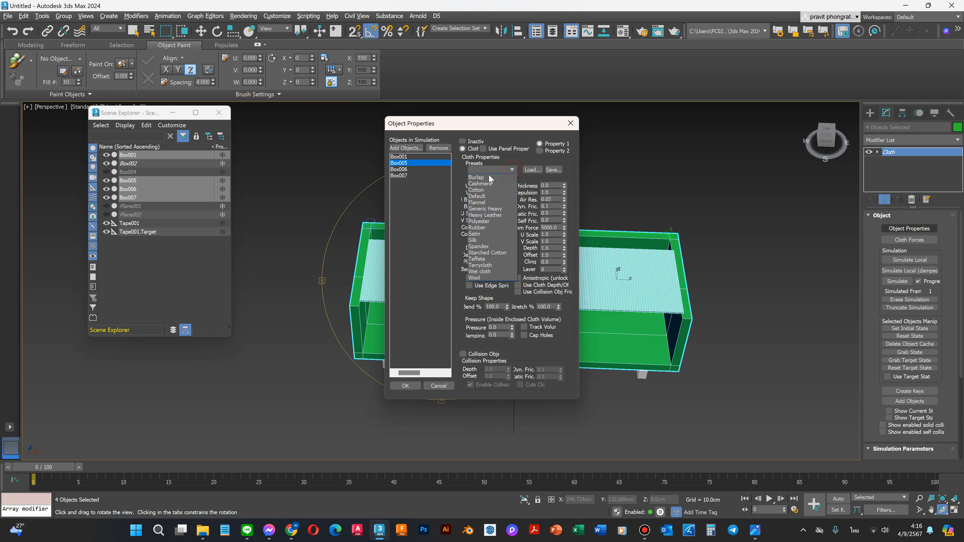
click(486, 192)
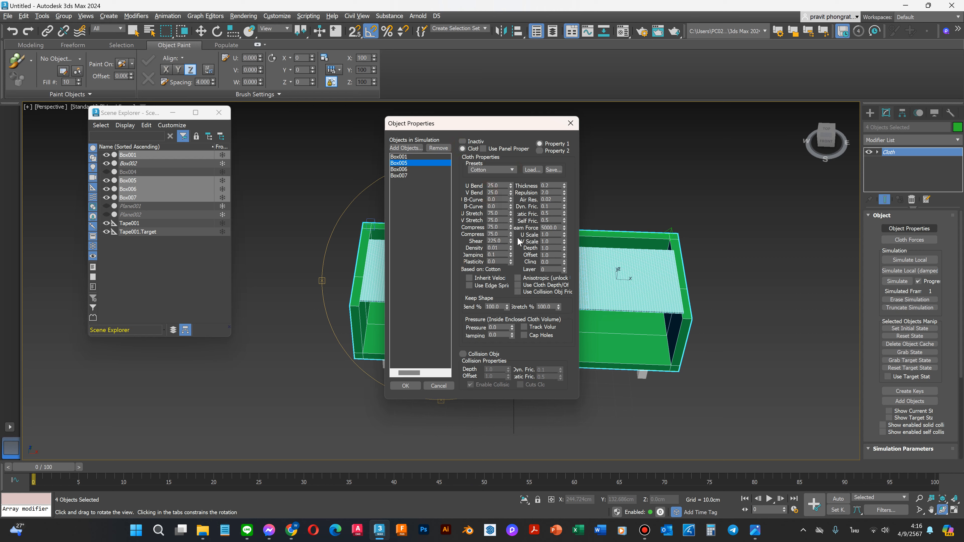
drag(502, 326, 474, 325)
Step: Define Box006 as cloth and set its enclosed-volume pressure to 40
click(402, 170)
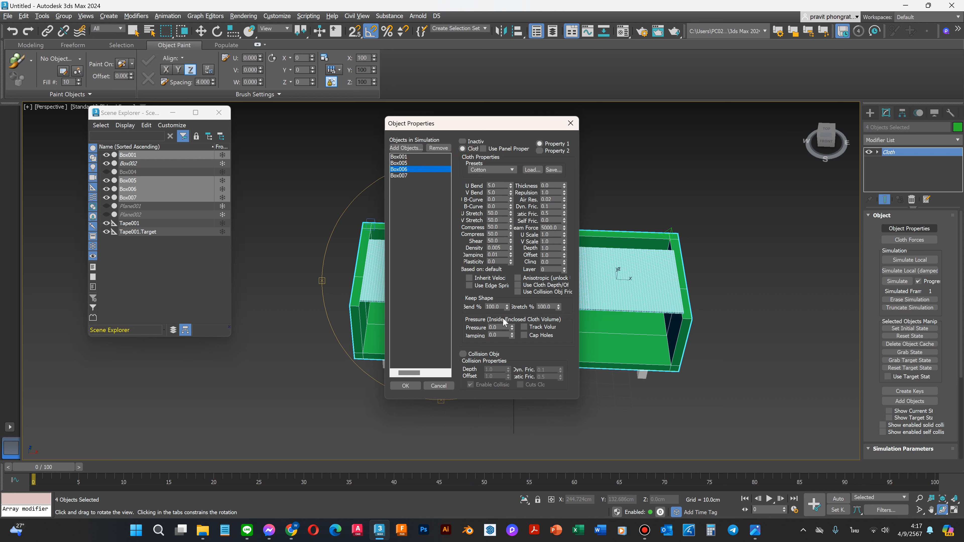
drag(502, 327, 484, 328)
text(40)
Step: Select Box007 among the simulation objects for editing its cloth properties
click(398, 176)
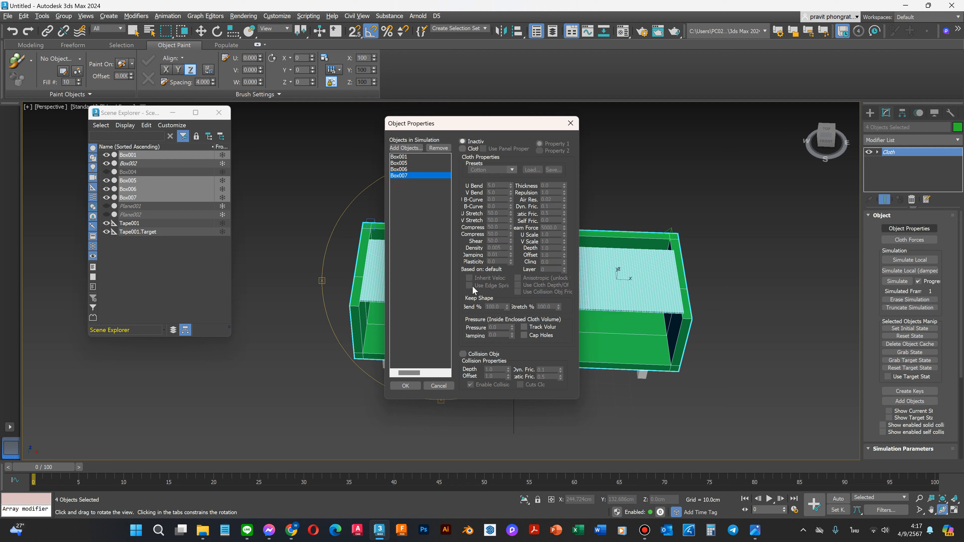
Step: Set Box007 as a cloth object with a pressure of 40 and accept the simulation's object properties
click(463, 148)
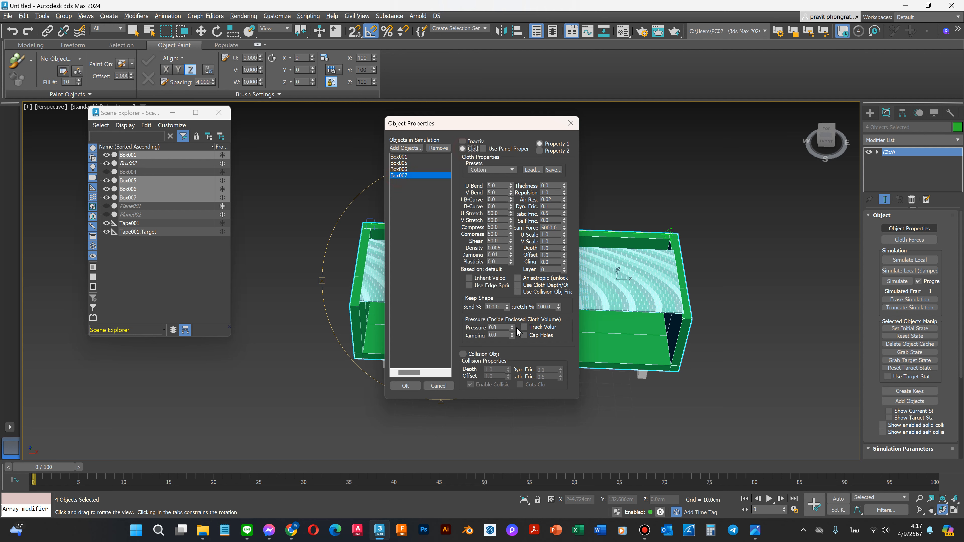
double_click(498, 327)
click(462, 354)
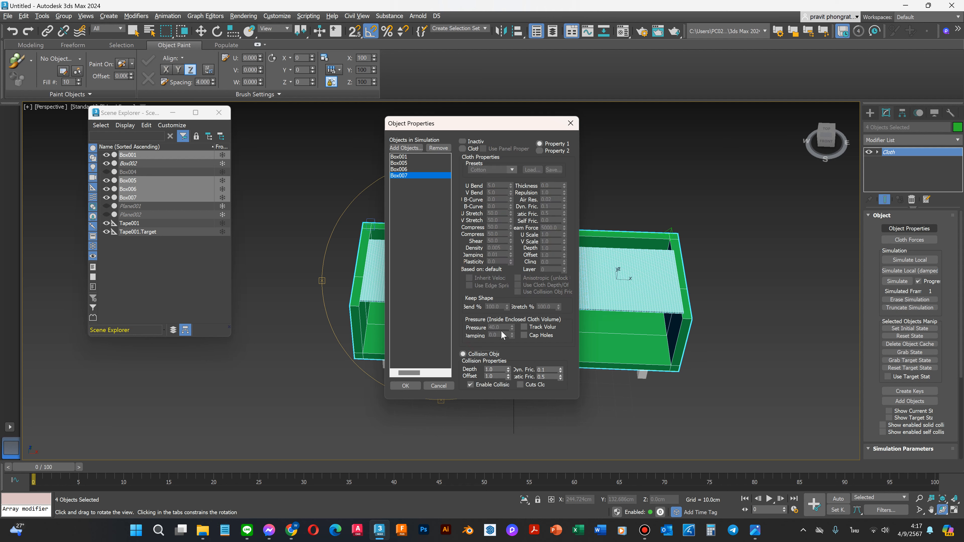
click(462, 149)
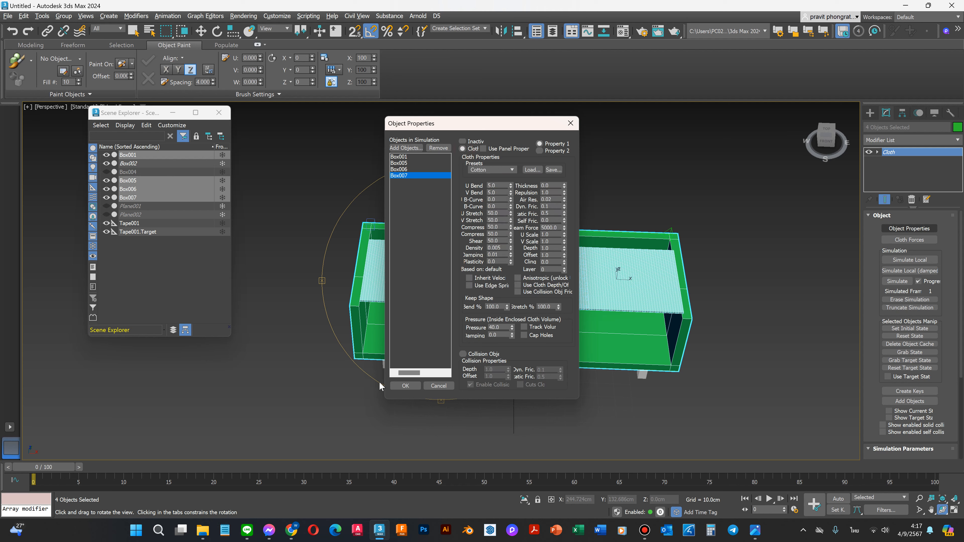
click(406, 386)
click(407, 386)
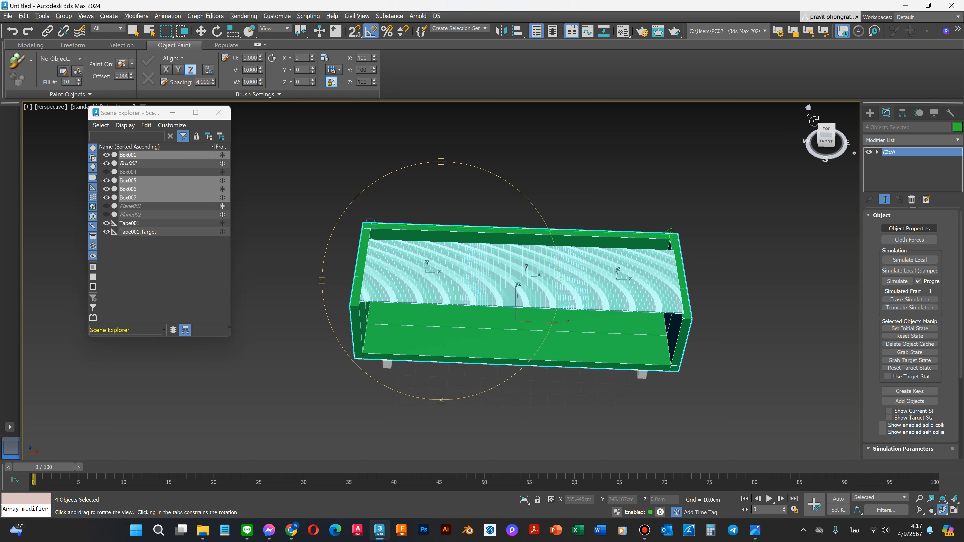
Step: Run a local cloth simulation from an angled view until the three seat cushions inflate inside the sofa frame, and stop it
drag(810, 108, 705, 240)
click(943, 499)
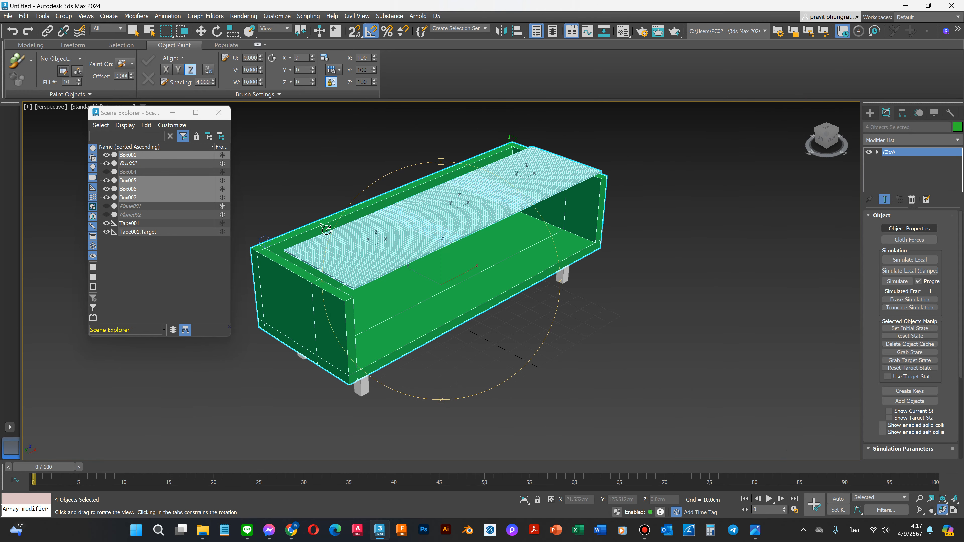
click(910, 260)
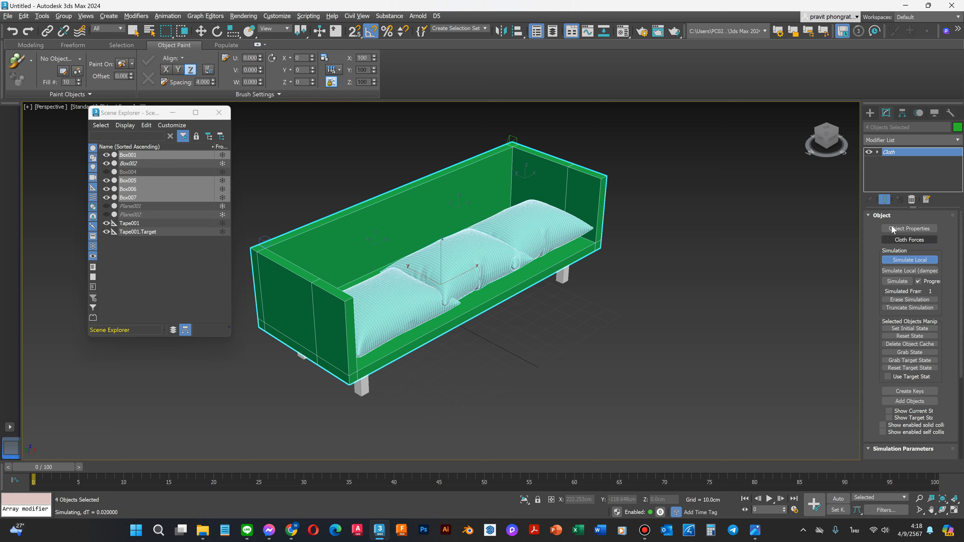
click(897, 261)
key(w)
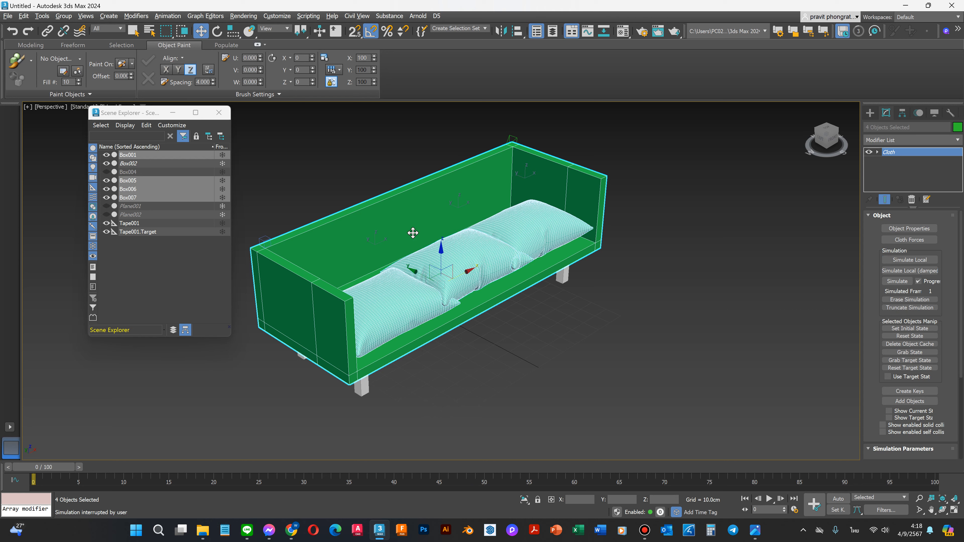
drag(418, 274, 420, 273)
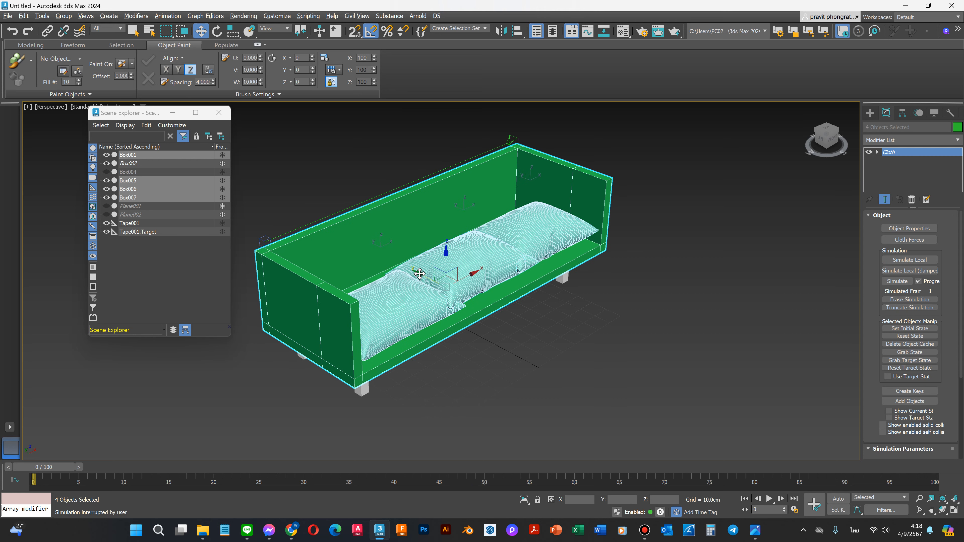
key(ctrl+z)
Step: Select only the three inflated cushions, Box005, Box006 and Box007, and move them slightly forward along Y
click(798, 185)
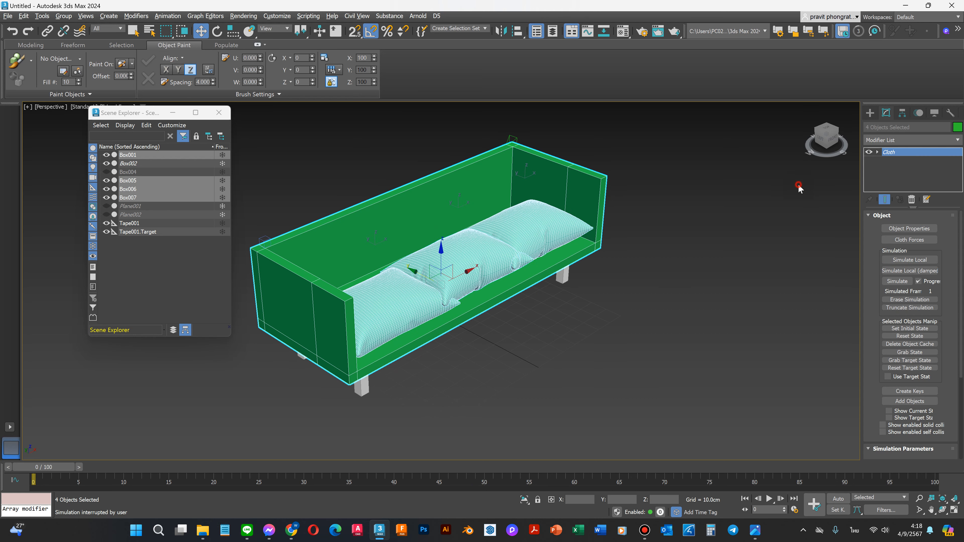
click(491, 245)
ctrl+click(540, 233)
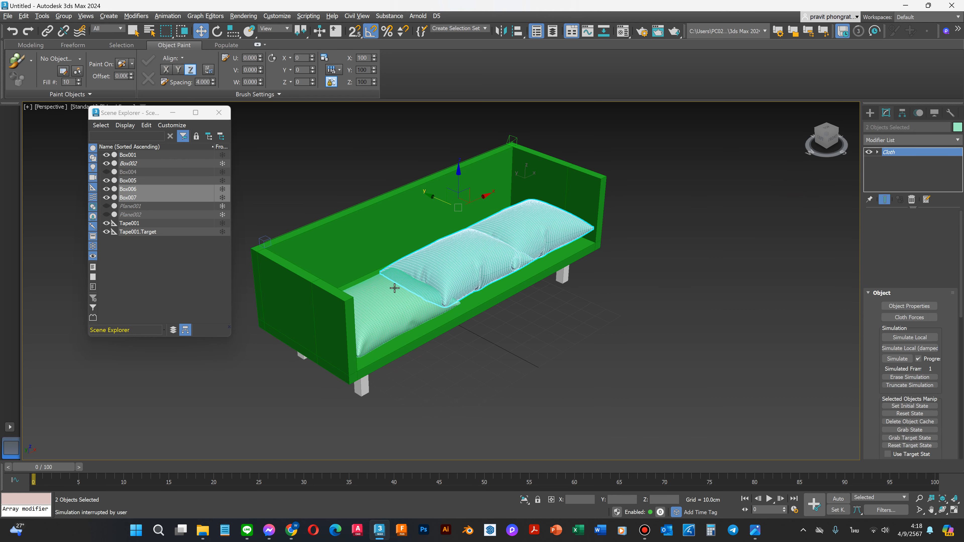
ctrl+click(395, 289)
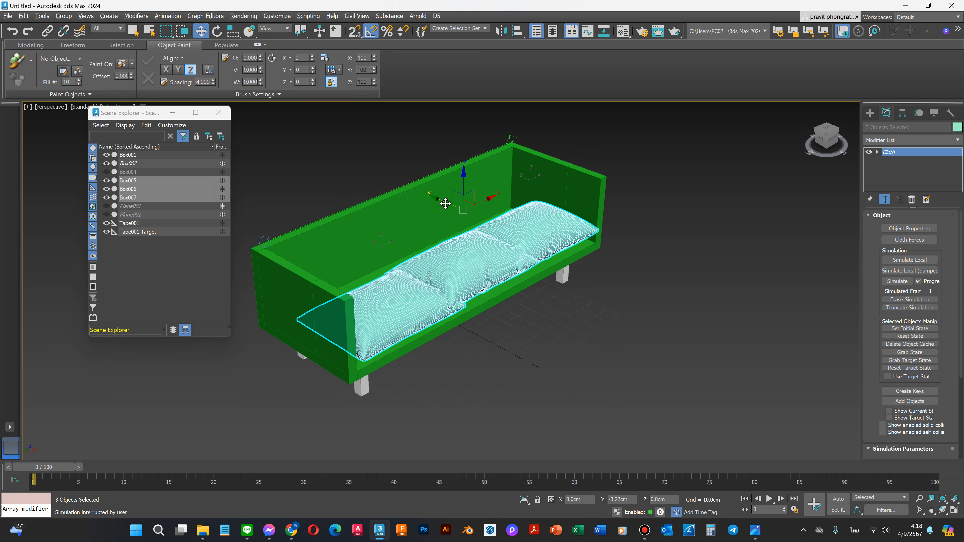
drag(446, 204, 448, 208)
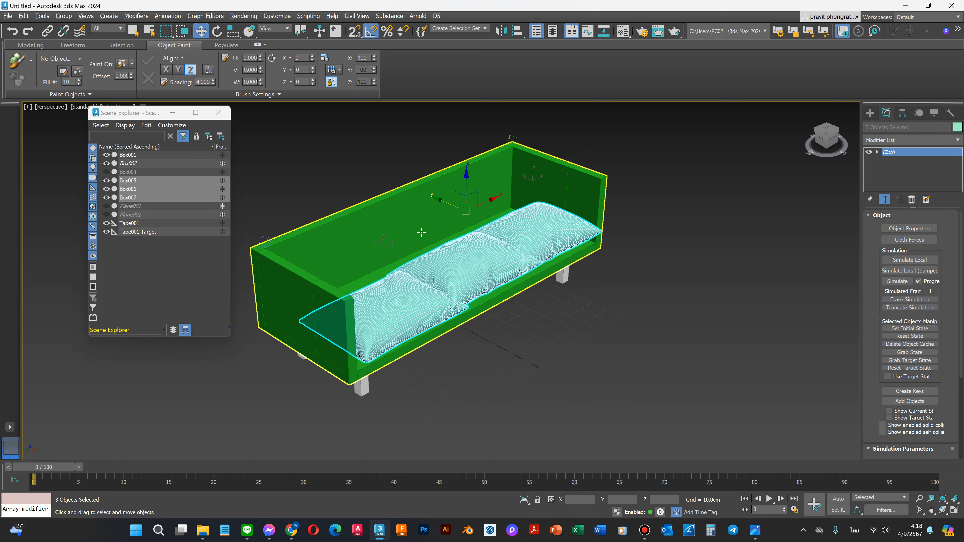
Step: Squash the three selected seat cushions slightly along the Y axis to adjust how they fit the seat
scroll(421, 233, up, 3)
key(r)
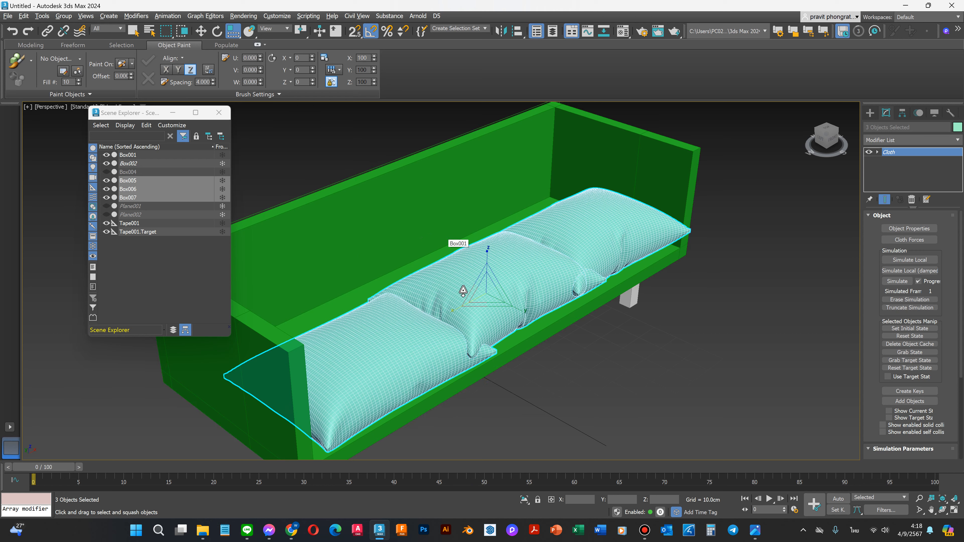
drag(521, 311, 522, 312)
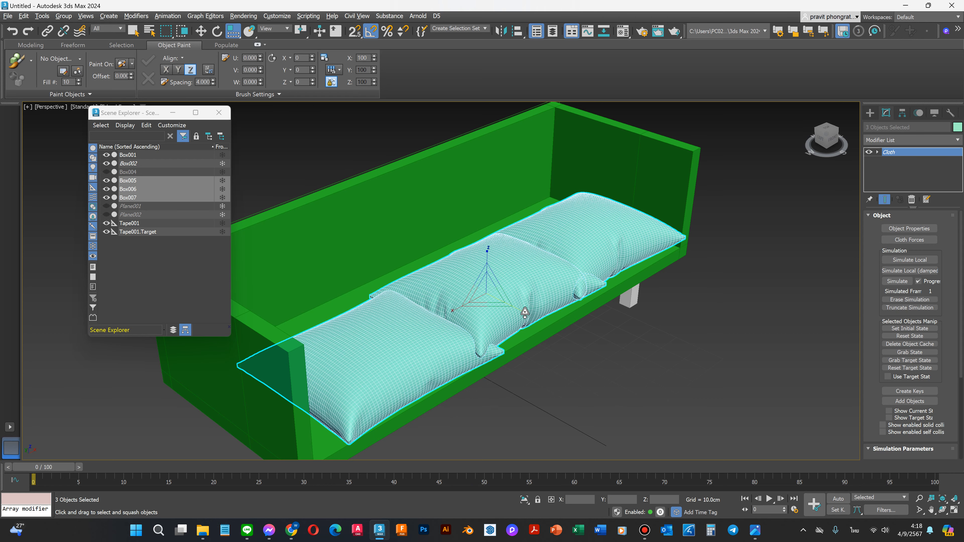
drag(523, 309, 525, 310)
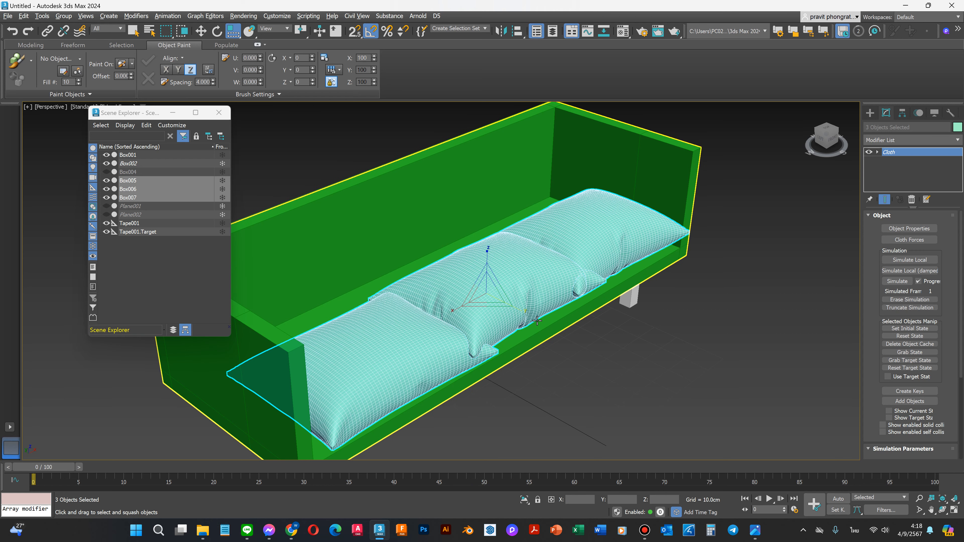
scroll(569, 317, down, 3)
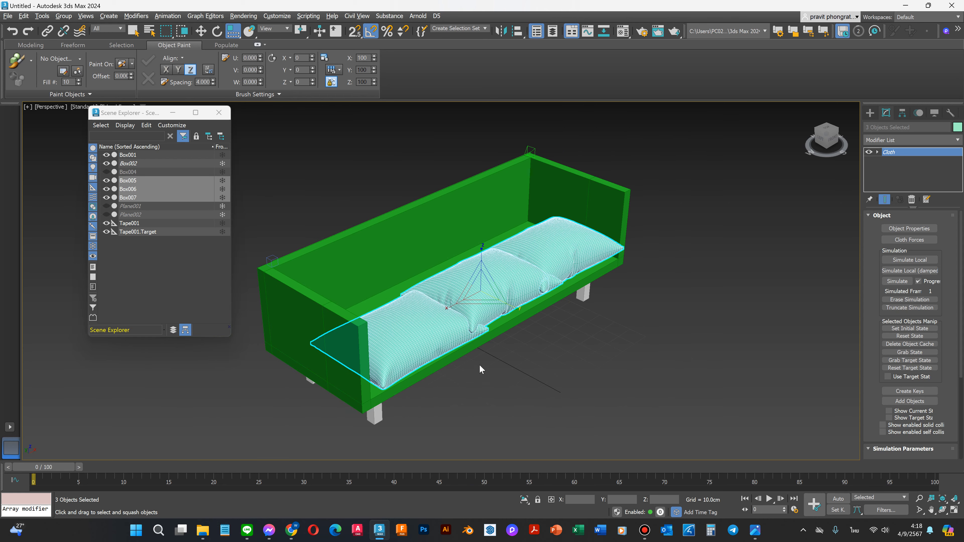
Step: Hide Box005, Box006 and Box007, and show and select the red cushion Box004
click(106, 189)
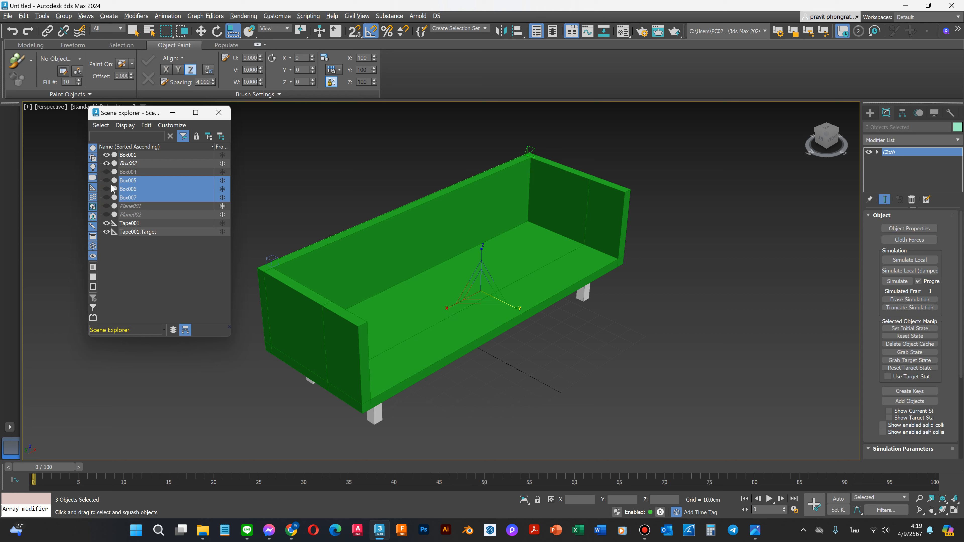
click(106, 171)
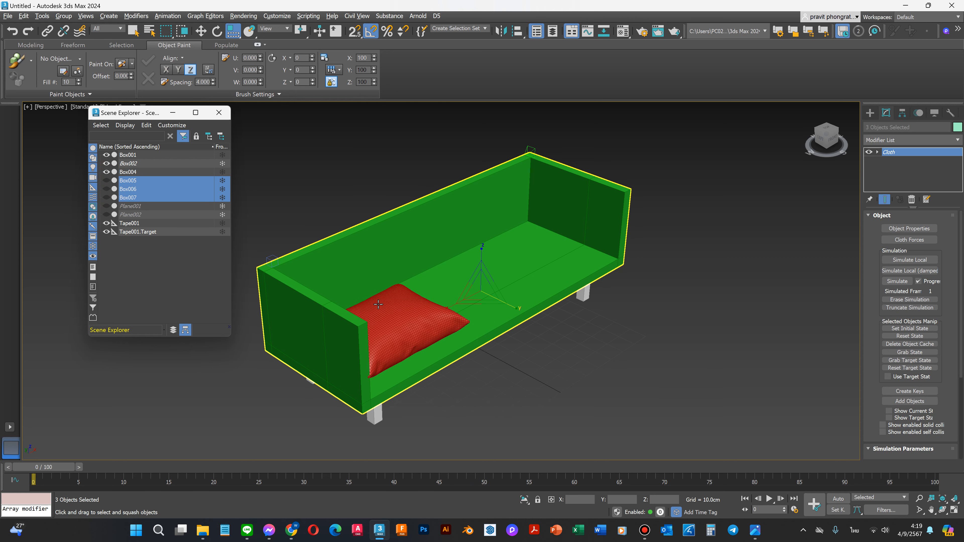
click(390, 311)
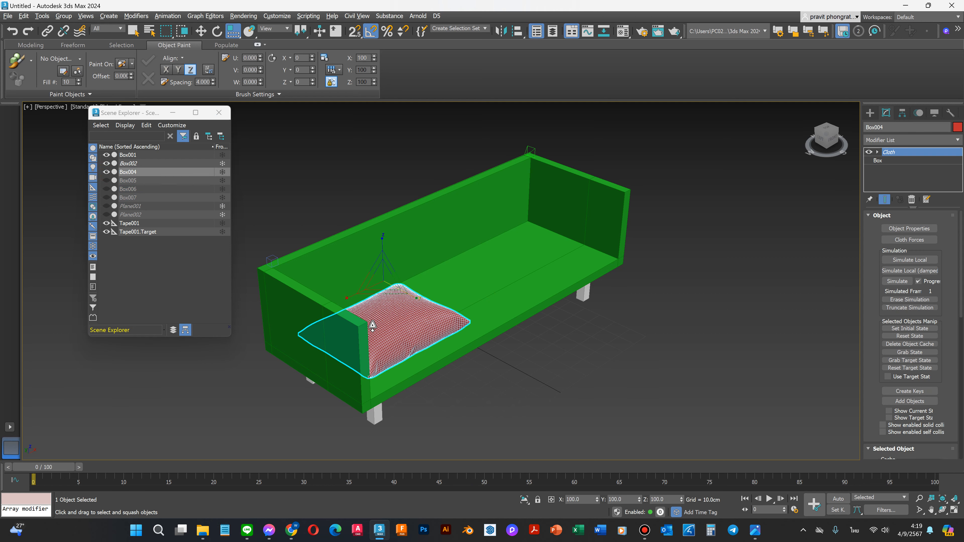
Step: Scale the red cushion Box004 to about 121% along X and about 111% along Z
scroll(372, 326, up, 2)
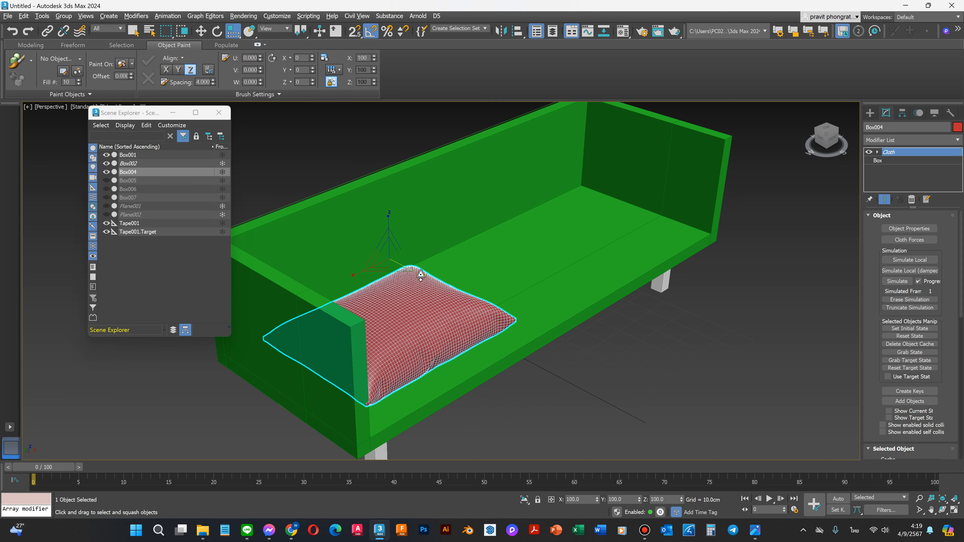
drag(421, 277, 423, 278)
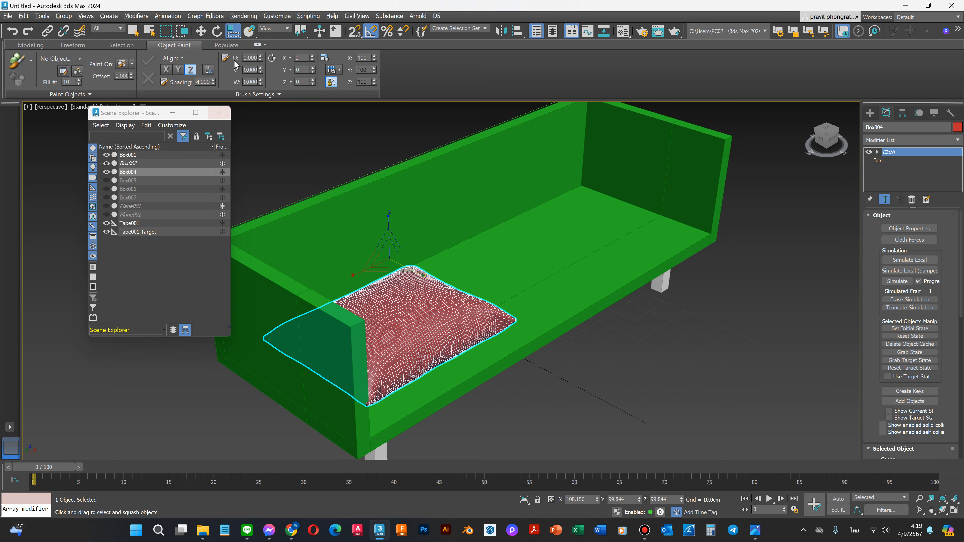
click(233, 31)
click(233, 43)
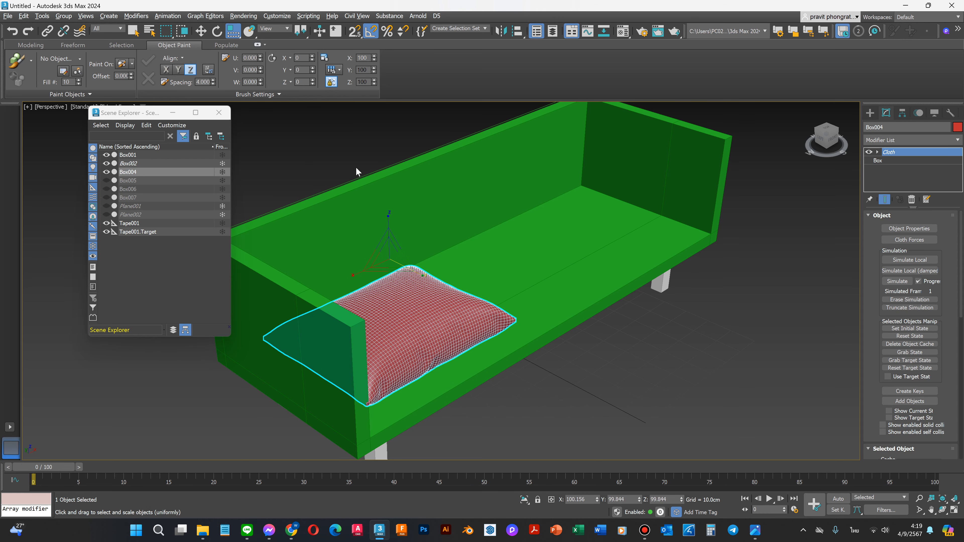
drag(424, 277, 426, 283)
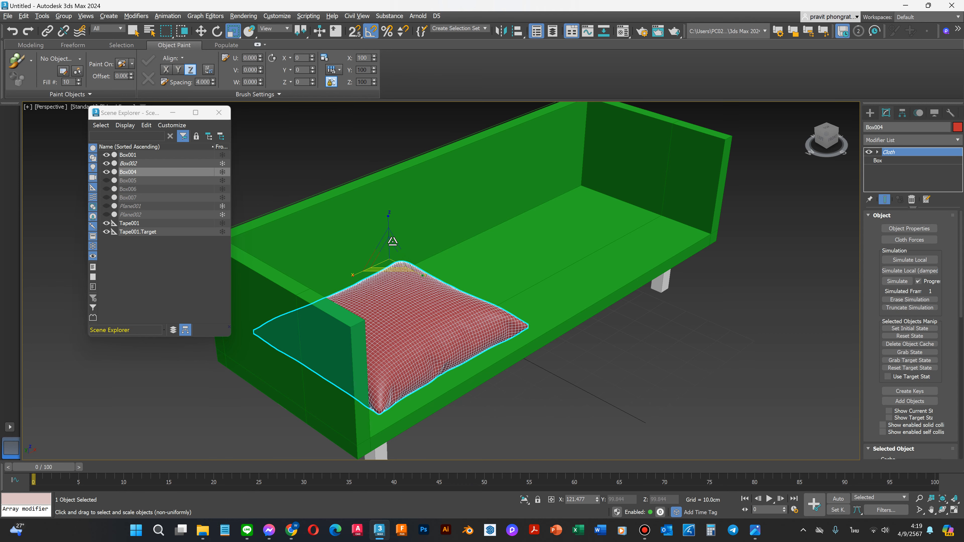
drag(388, 221, 388, 211)
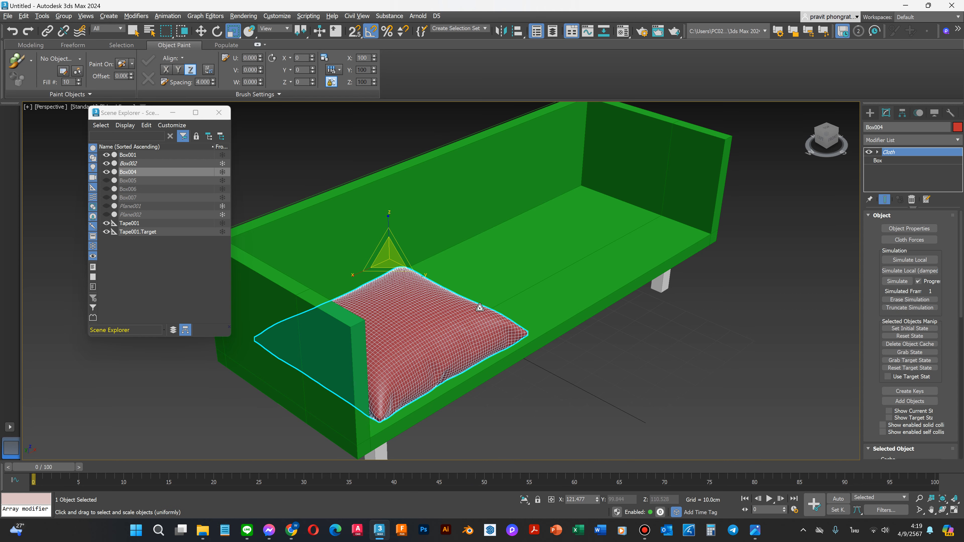
Step: Flatten the red cushion in the front view to about 79% of its height along Z
key(f)
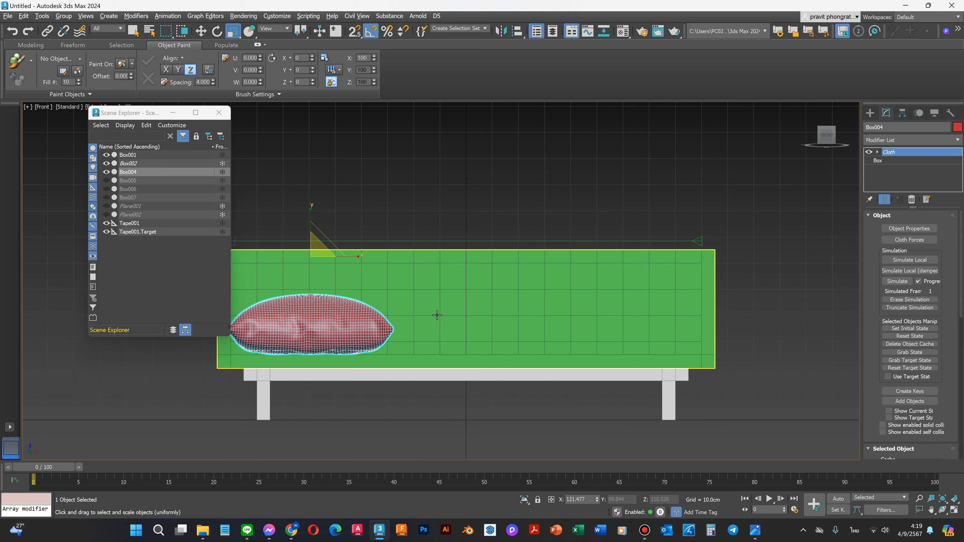
scroll(309, 319, up, 2)
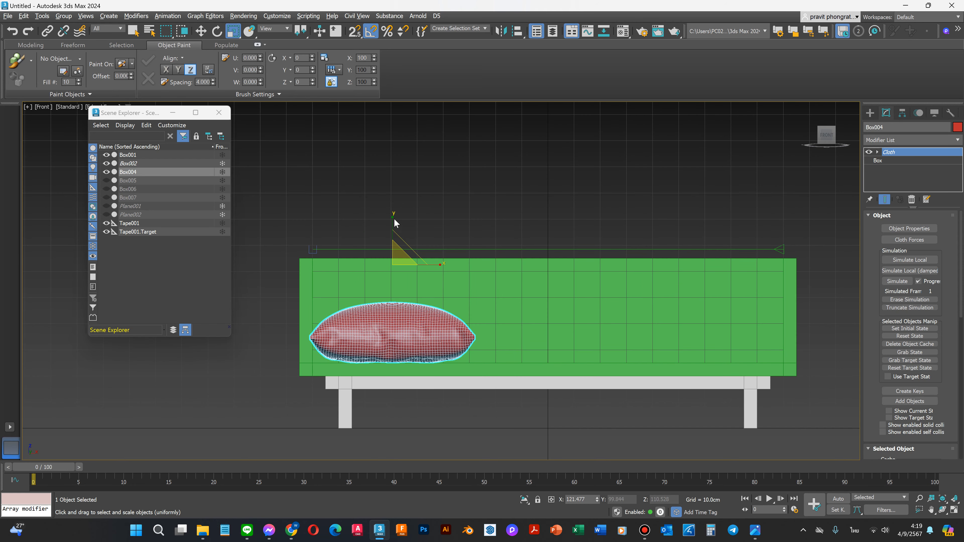
drag(393, 216, 393, 224)
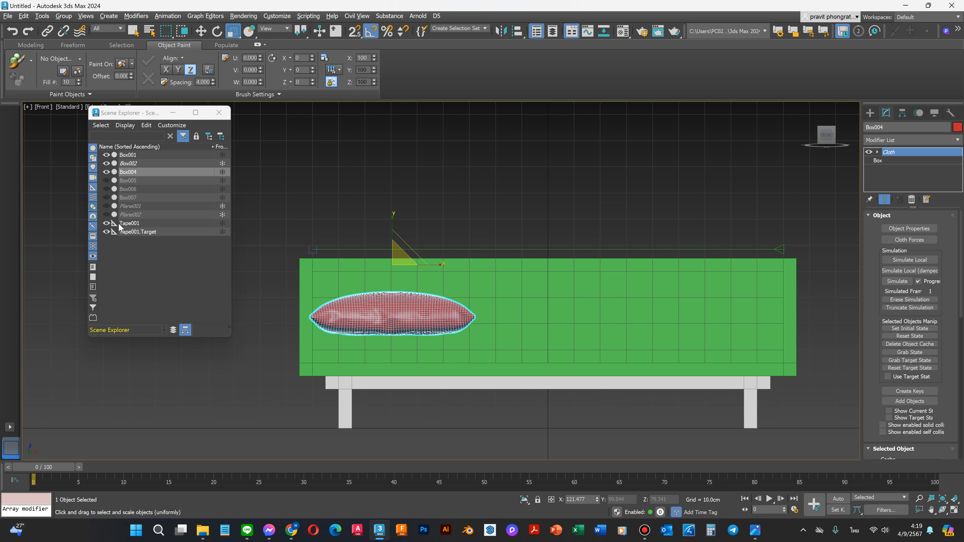
Step: Show the sofa reference image Plane001 and compare the red cushion with it in the front view
click(106, 206)
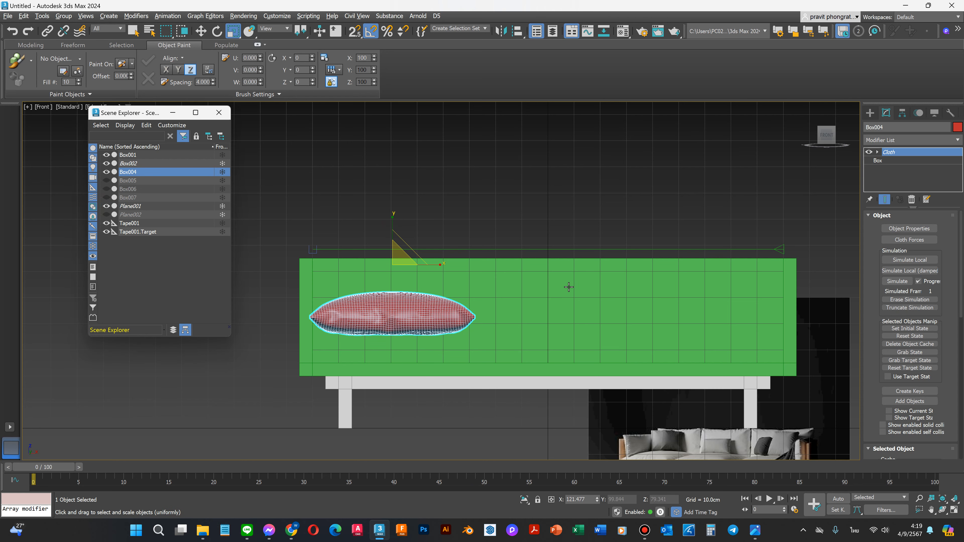
scroll(567, 287, down, 3)
scroll(633, 439, up, 3)
scroll(652, 434, down, 1)
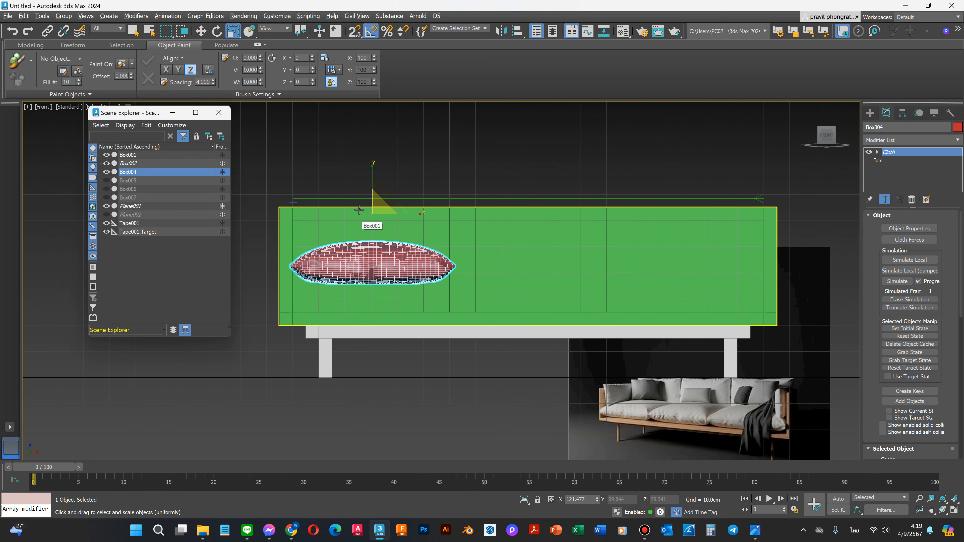
key(s)
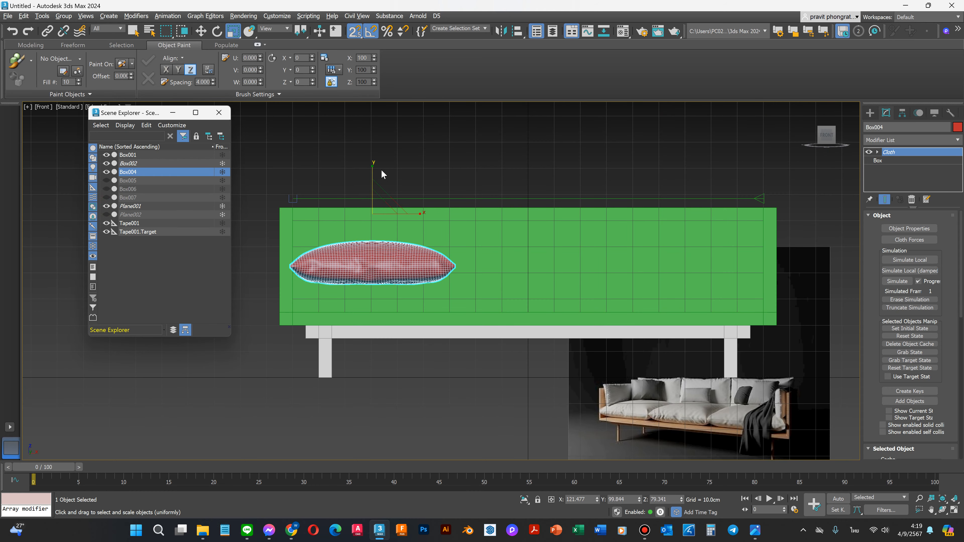
key(w)
drag(371, 180, 371, 216)
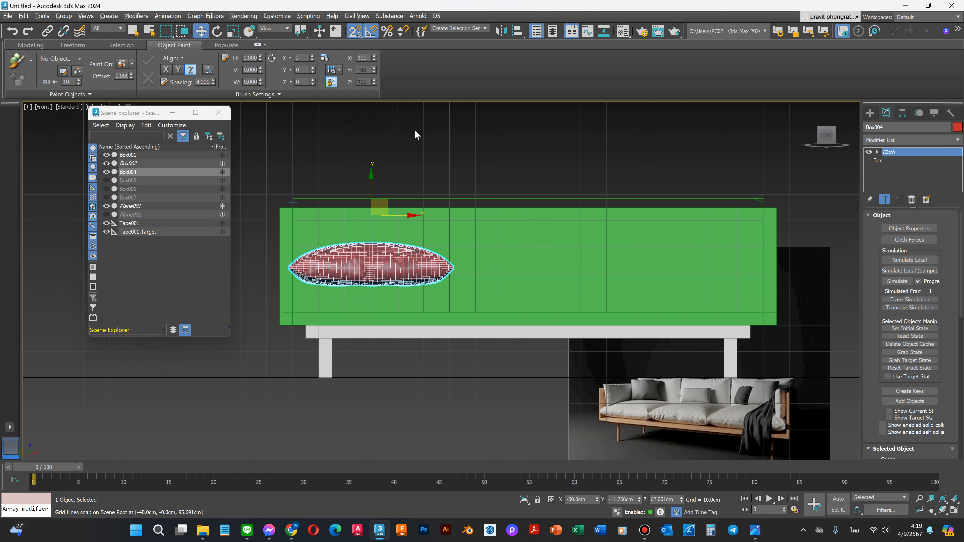
key(ctrl+z)
Step: Turn off grid and angle snapping, and lower the red cushion onto the seat at about Z 52 cm
click(352, 33)
click(355, 31)
click(371, 32)
drag(372, 179, 372, 207)
Step: Shift the red cushion backward in the top view to about Y -6.4 cm so it sits within the seat
key(t)
scroll(537, 261, down, 2)
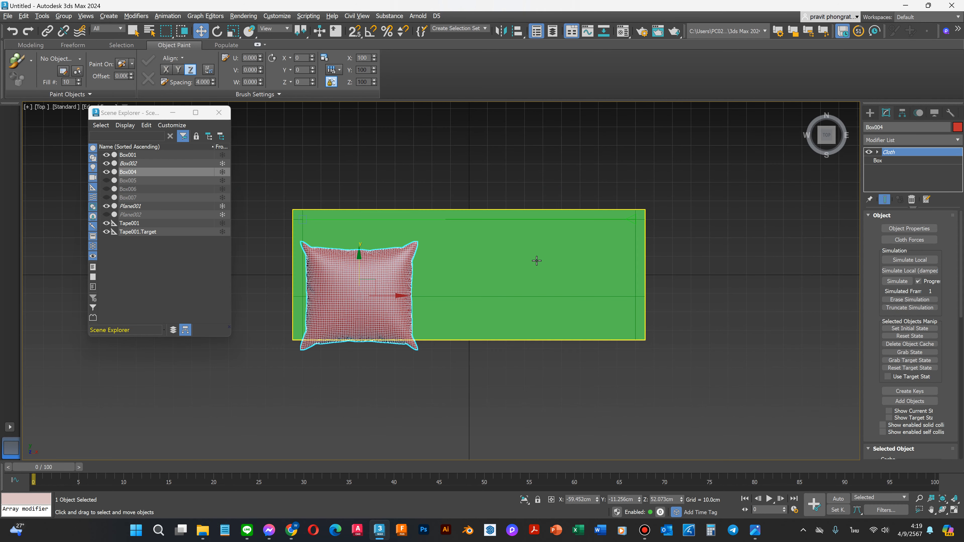
mouse_move(360, 259)
mouse_down()
mouse_move(360, 238)
mouse_move(358, 251)
mouse_up()
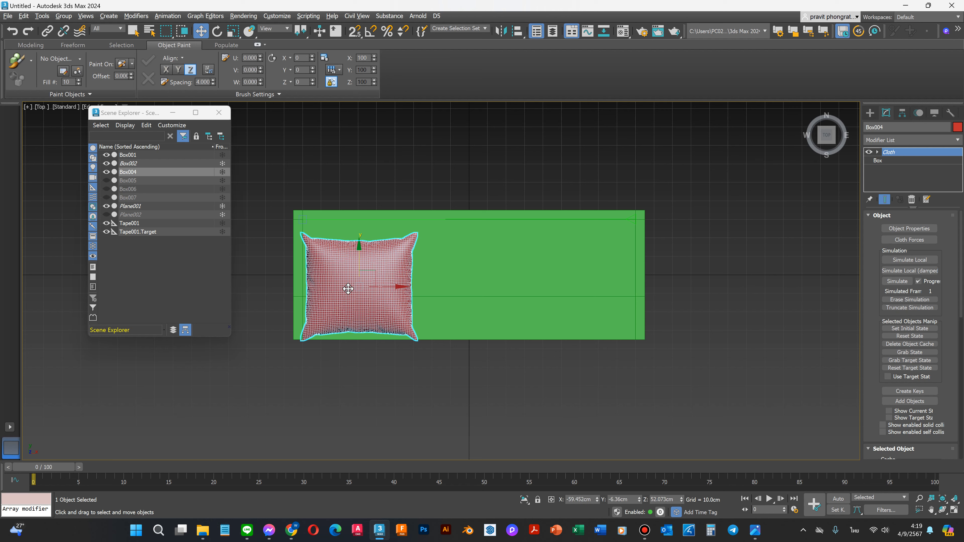
Step: Scale the red cushion in the top view about 4% wider along X and then stretch it along Y toward the seat's depth
key(r)
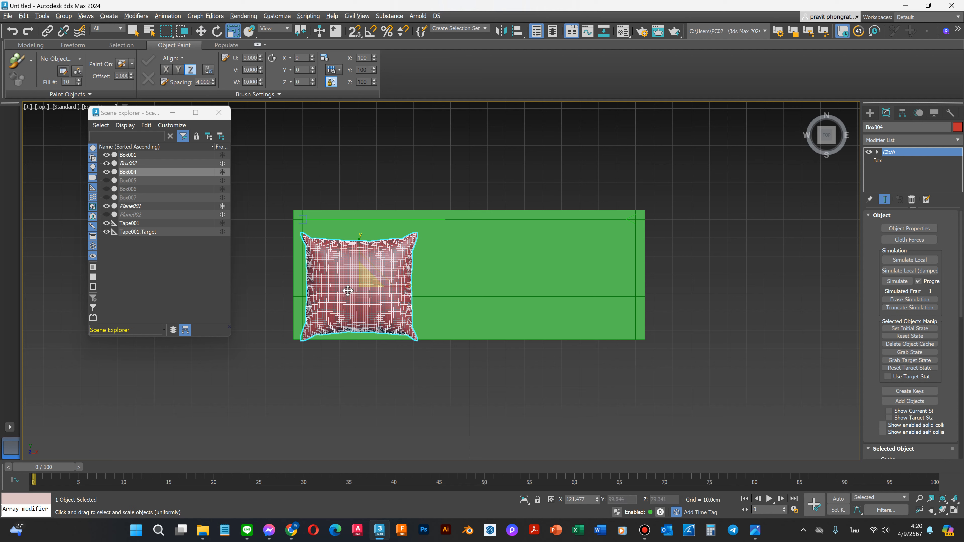
scroll(340, 289, up, 2)
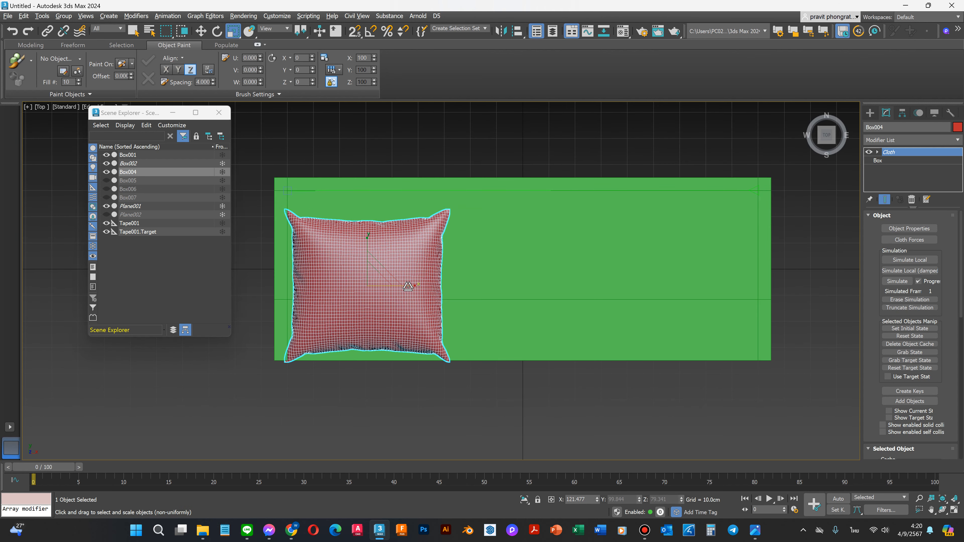
drag(411, 285, 411, 286)
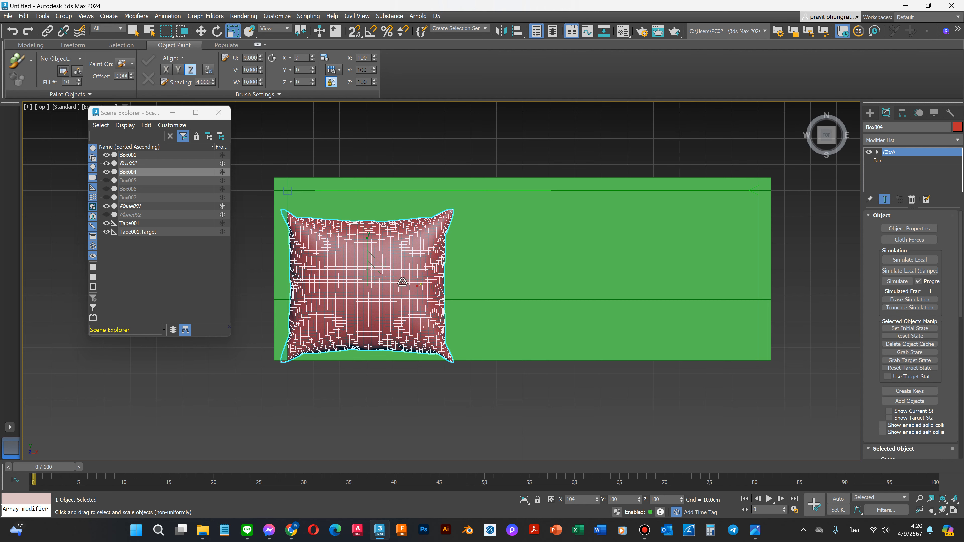
drag(367, 247, 366, 253)
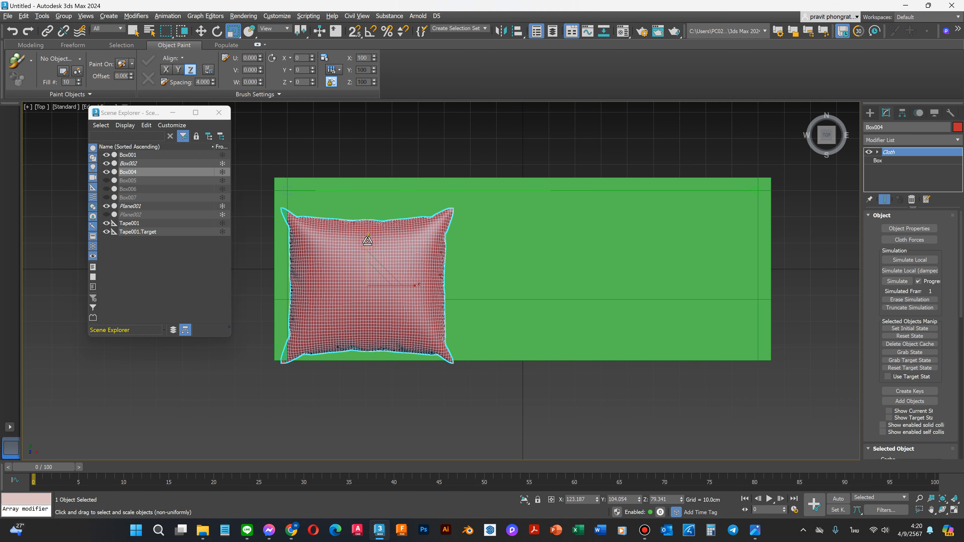
drag(367, 241, 367, 238)
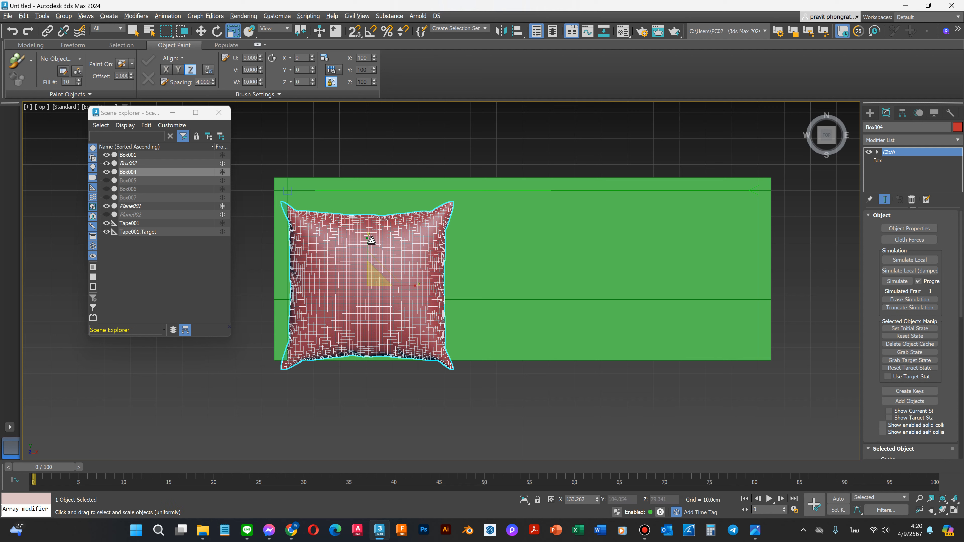
Step: Move the enlarged red cushion toward the front of the seat to about Y -7.7 cm
key(w)
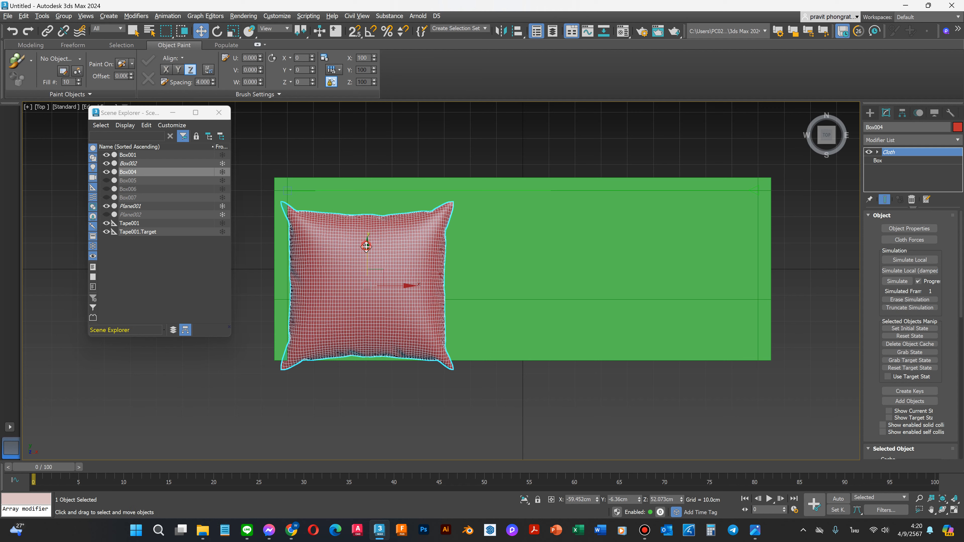
drag(366, 246, 366, 251)
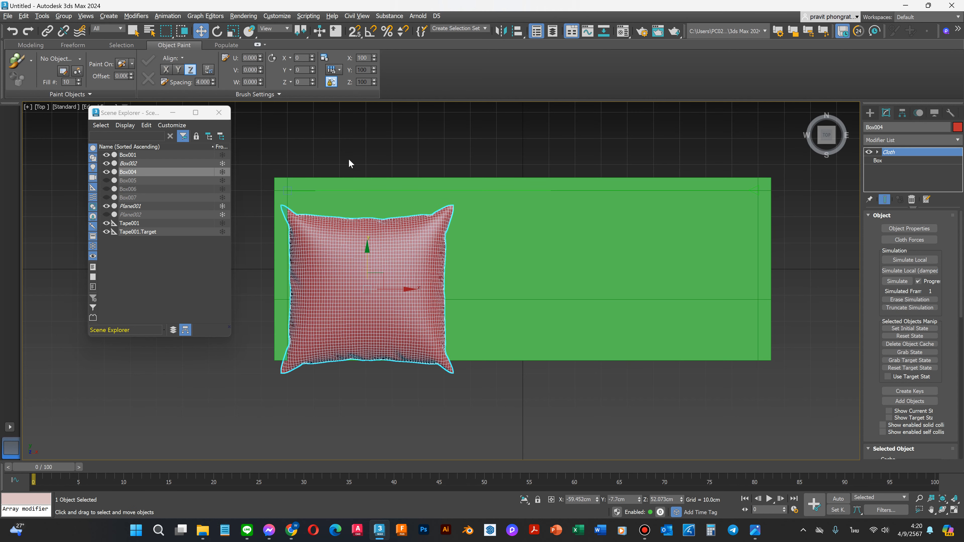
click(491, 398)
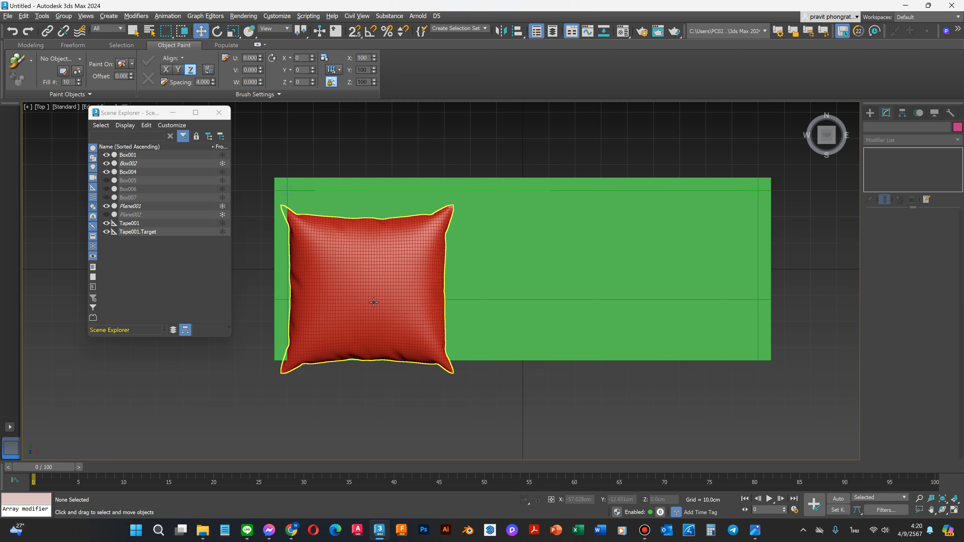
click(380, 311)
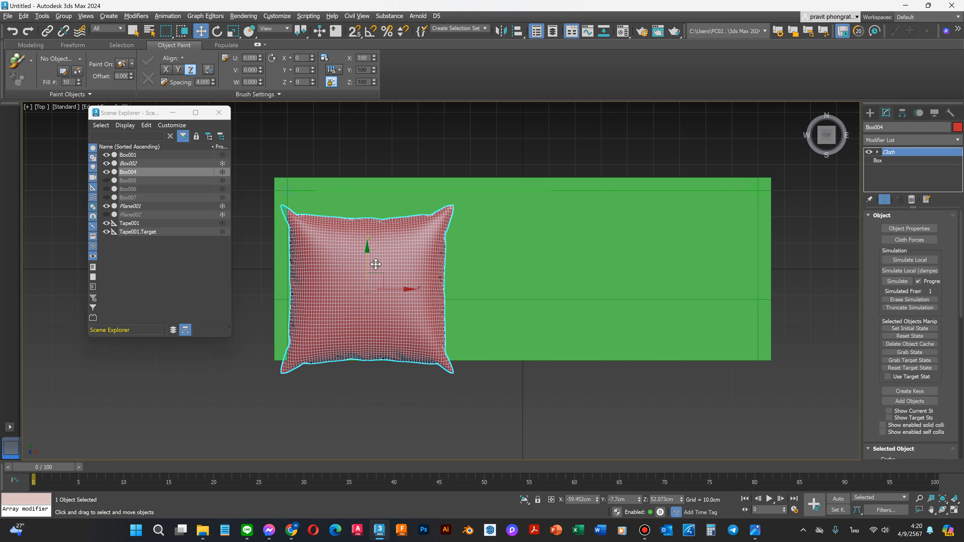
Step: Add an FFD 3x3x3 modifier to the red cushion above its Cloth modifier
click(893, 141)
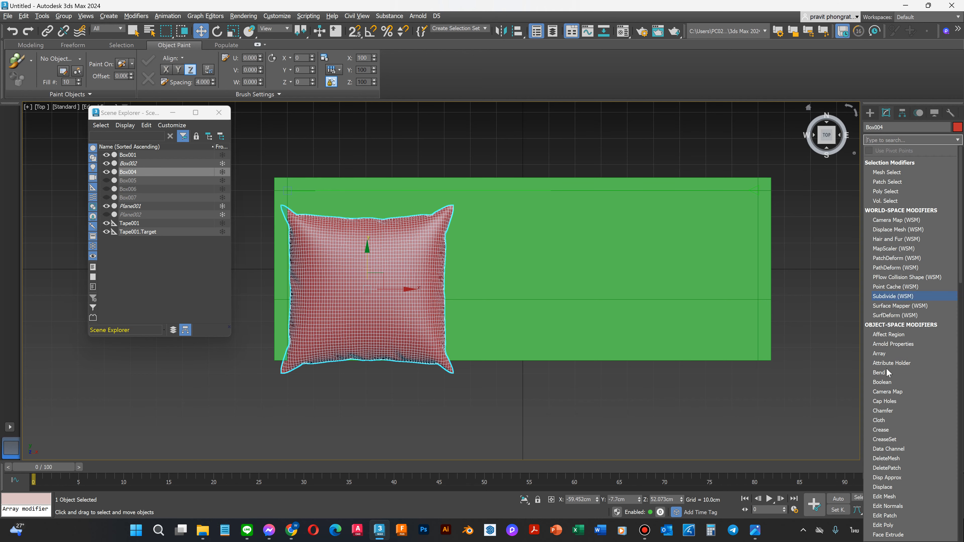
scroll(886, 391, down, 5)
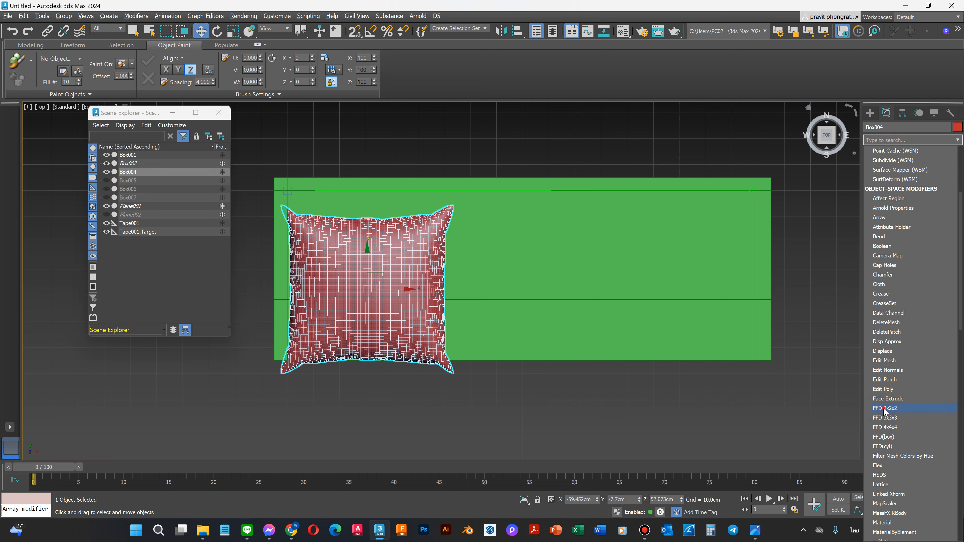
click(885, 418)
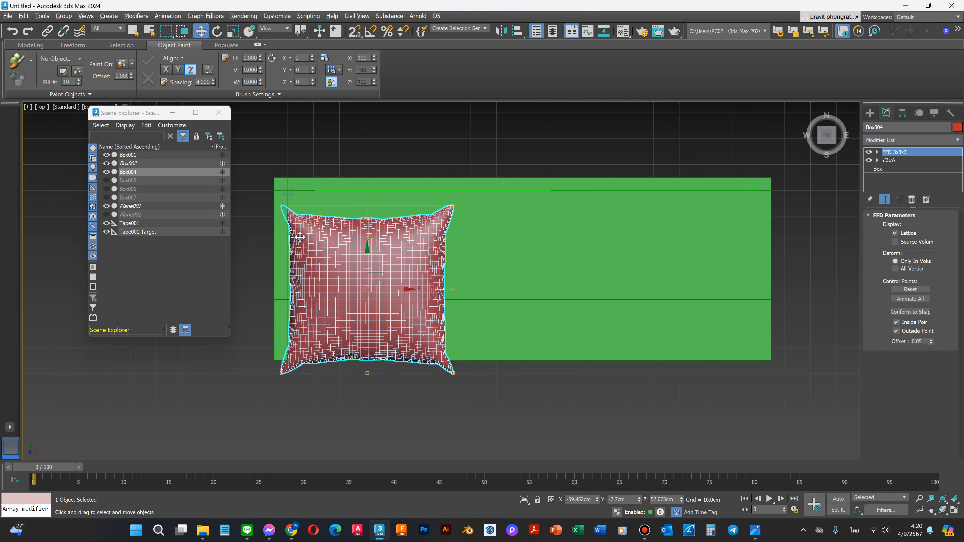
Step: Pull the middle FFD control point on the cushion's right edge outward along X to fill out that side
click(877, 153)
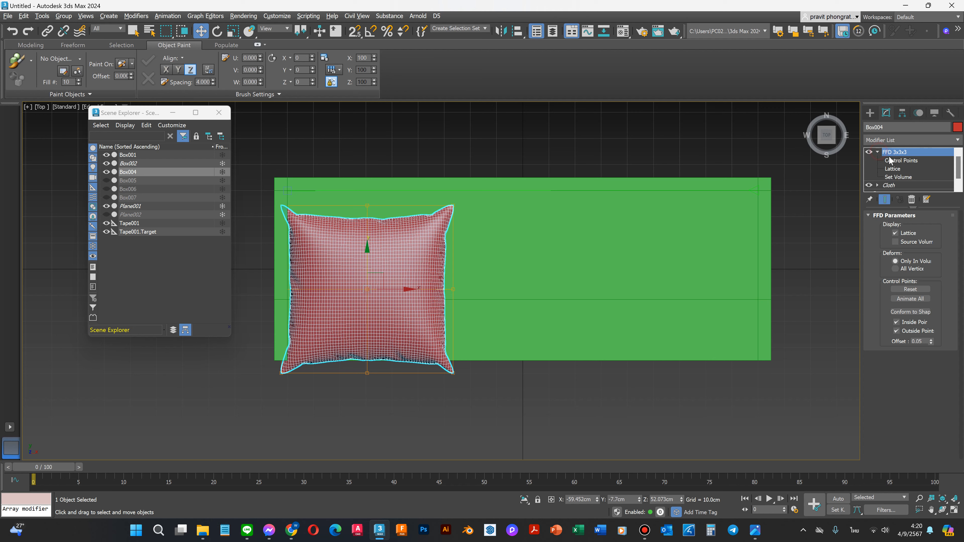
click(893, 169)
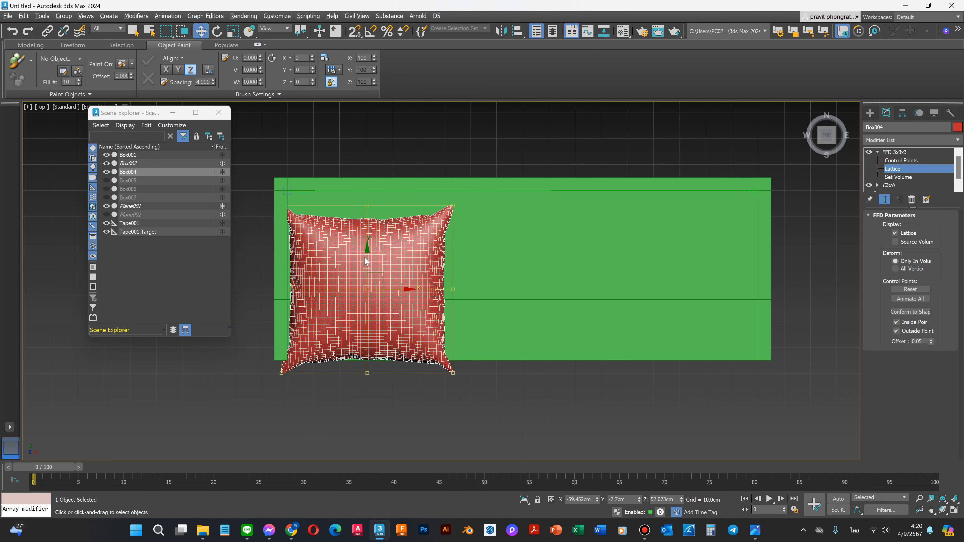
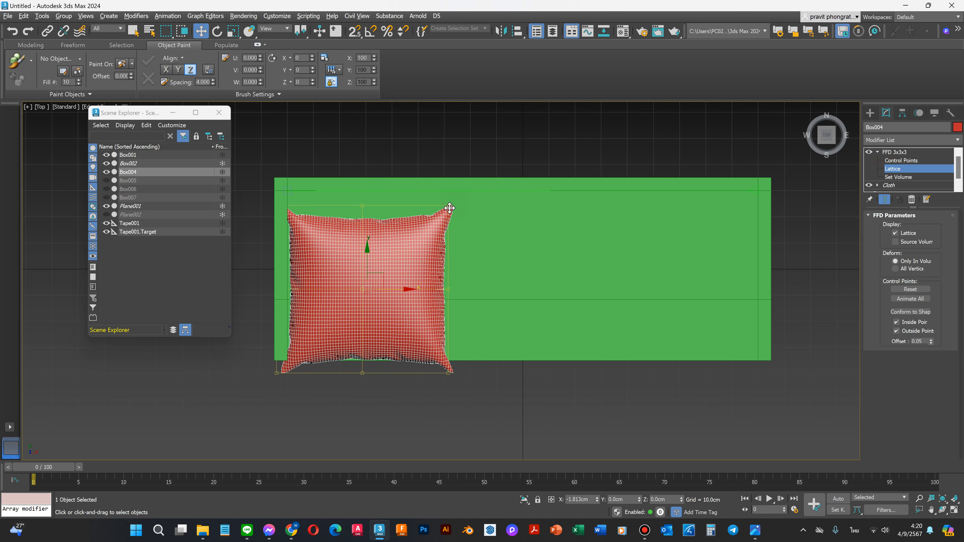
click(901, 161)
scroll(418, 246, up, 2)
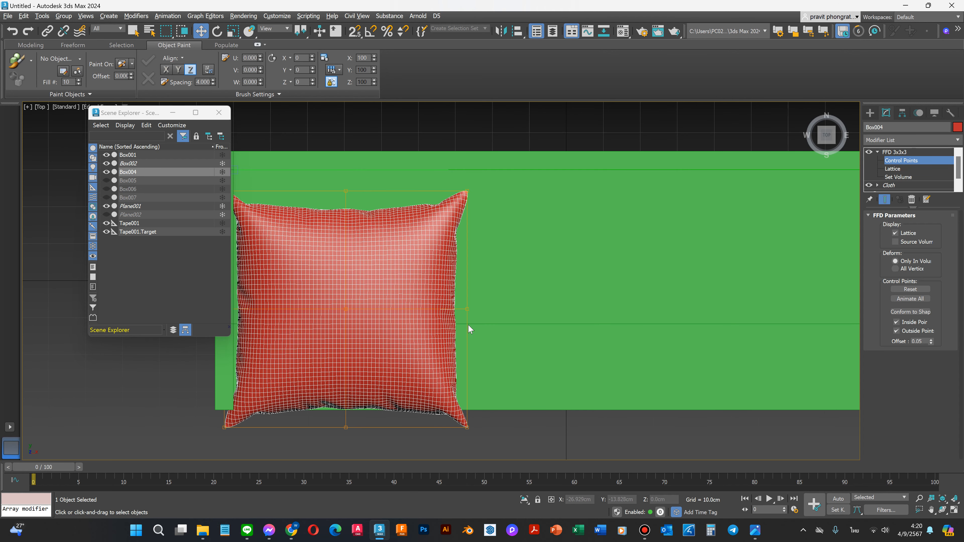
click(466, 308)
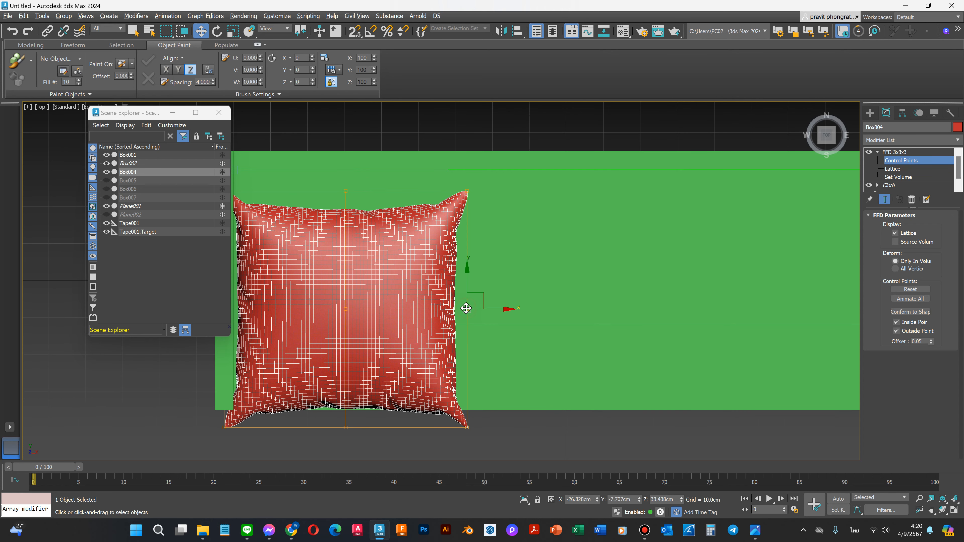
click(467, 190)
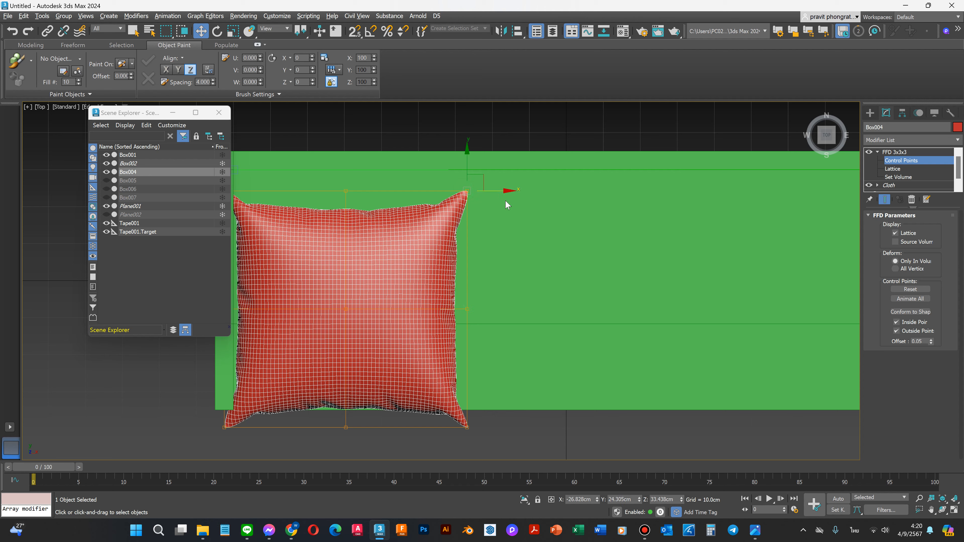
drag(500, 191, 497, 195)
click(467, 309)
drag(508, 309, 544, 312)
Step: Pull the cushion's front and back middle FFD control points outward to about Y -61.4 cm and Y 46.7 cm
click(345, 428)
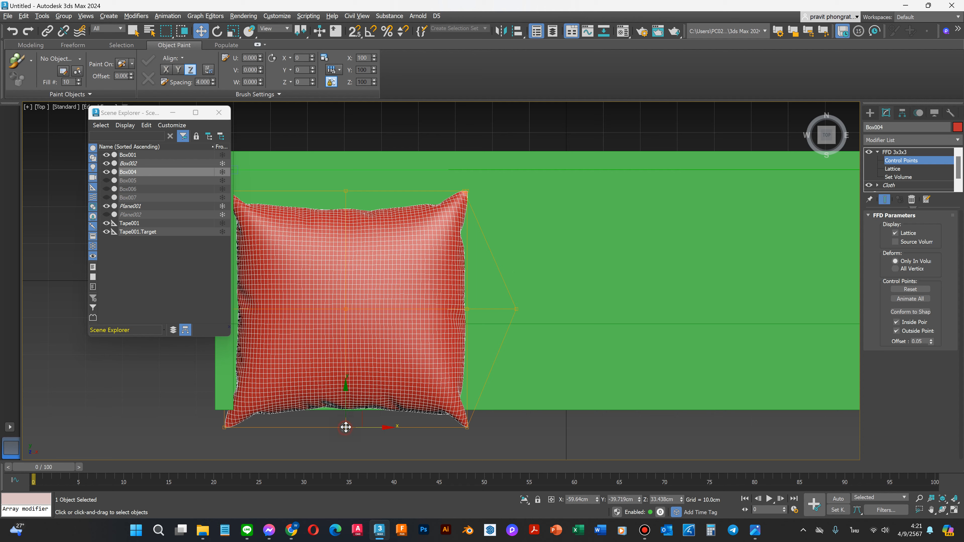
drag(345, 391, 335, 469)
scroll(566, 295, down, 3)
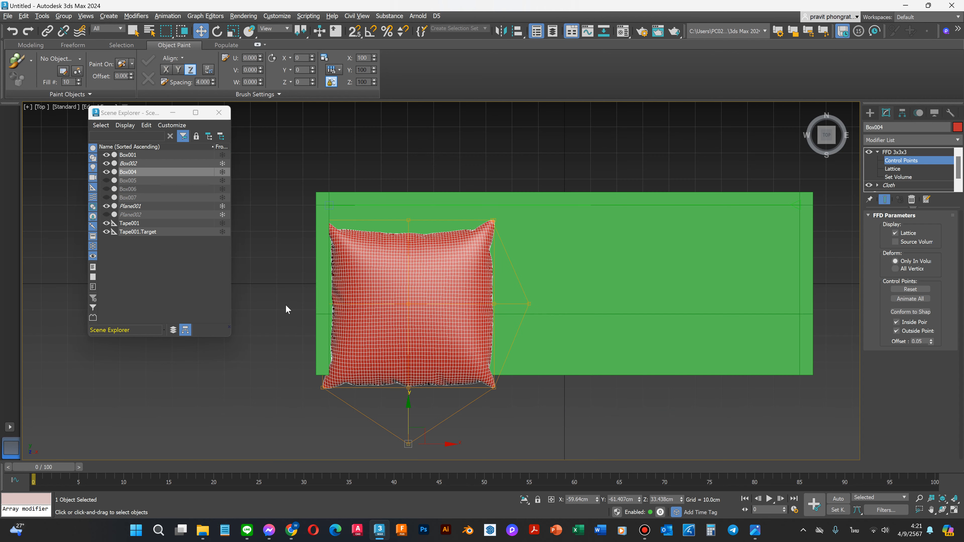
scroll(344, 322, up, 3)
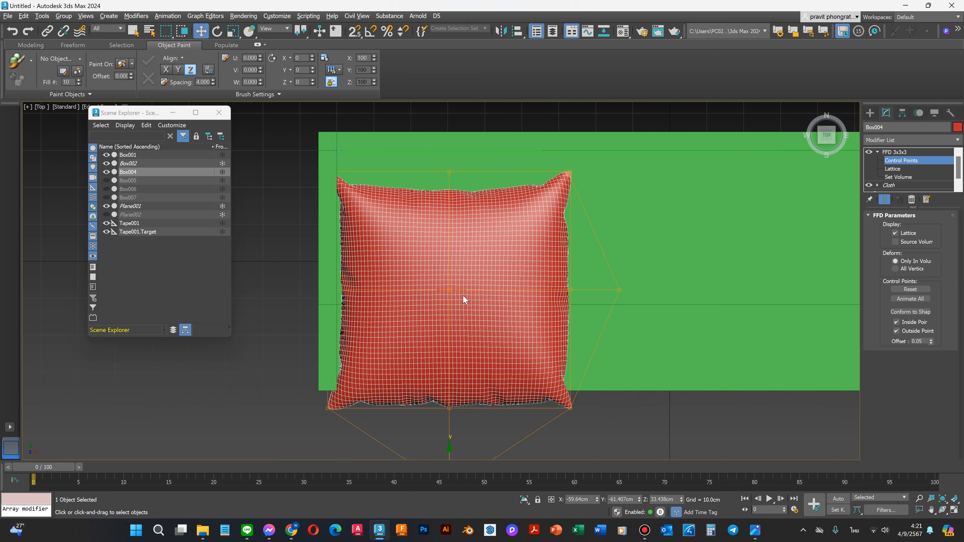
drag(449, 171, 450, 56)
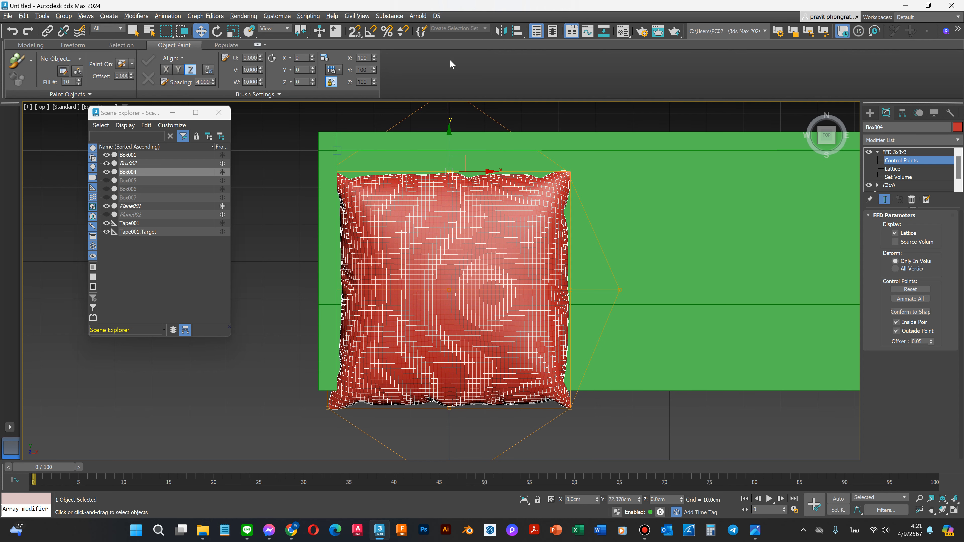
scroll(446, 301, down, 3)
scroll(374, 285, down, 1)
scroll(374, 285, down, 2)
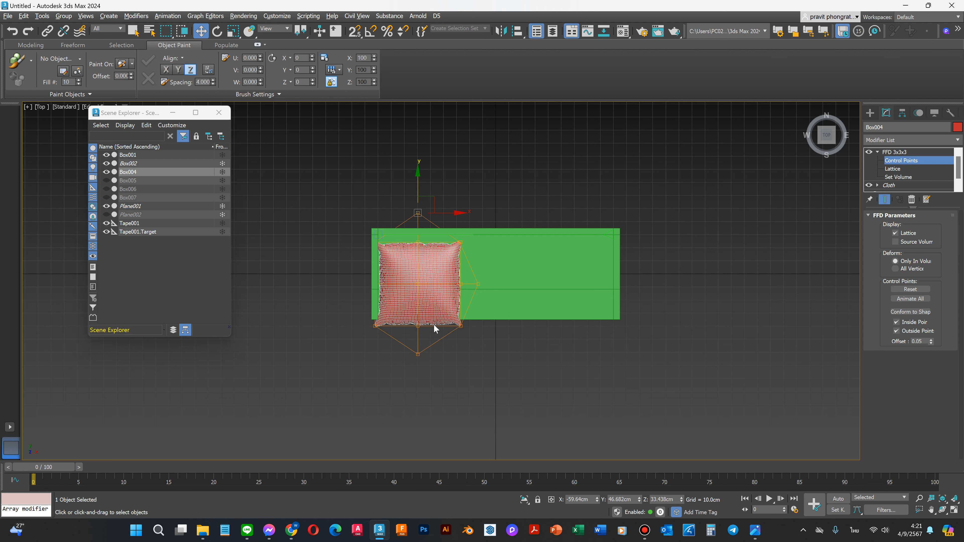
Step: Leave control-point editing and shift the whole cushion along the seat to about X -39.1 cm, exposing its left edge
click(894, 152)
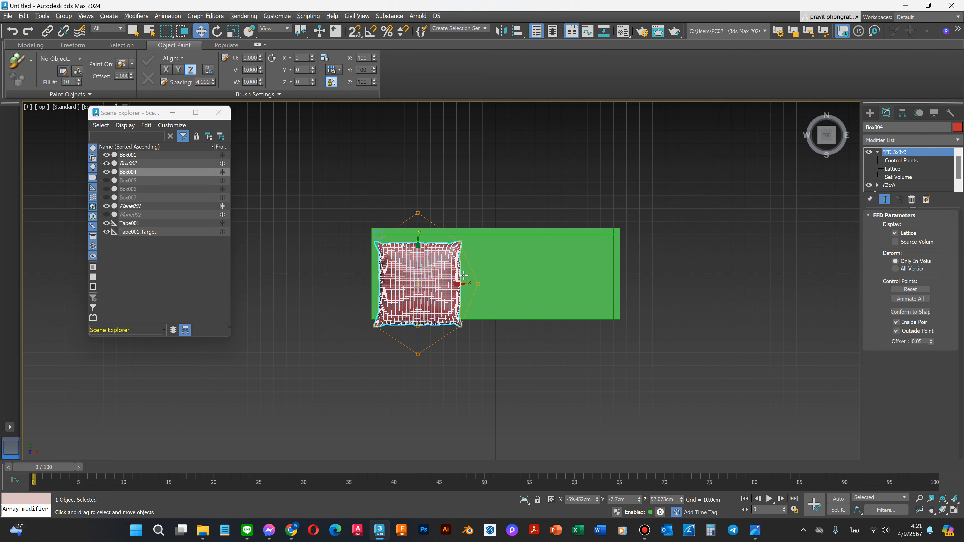
drag(466, 284, 493, 284)
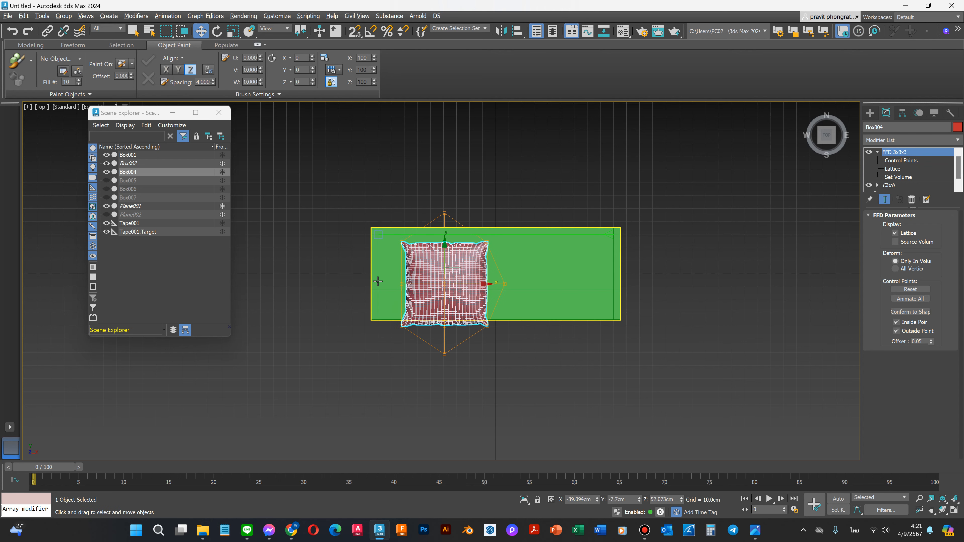
scroll(381, 284, up, 3)
Step: Pull the left middle FFD control point to about X -91.6 cm and the front one to about Y -65.2 cm, checking the front view
click(892, 161)
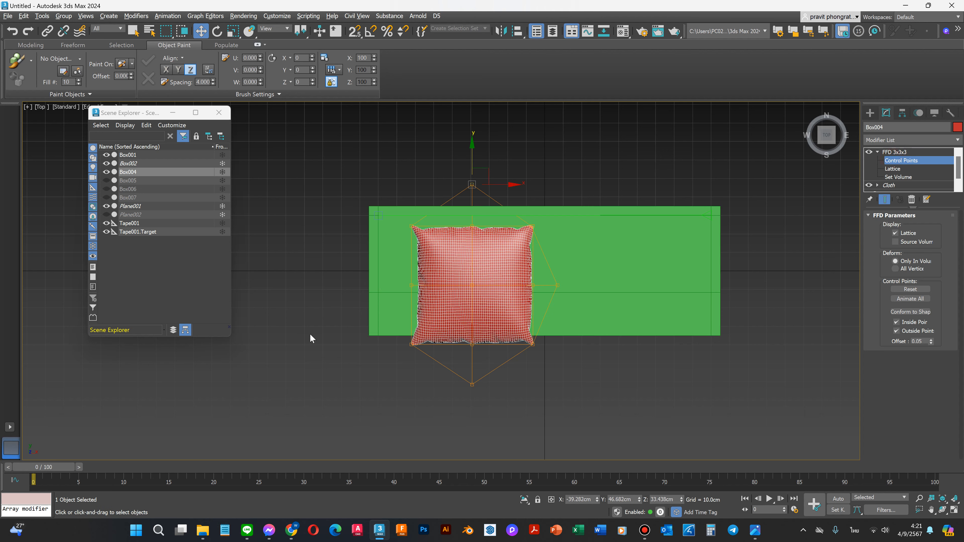
click(411, 286)
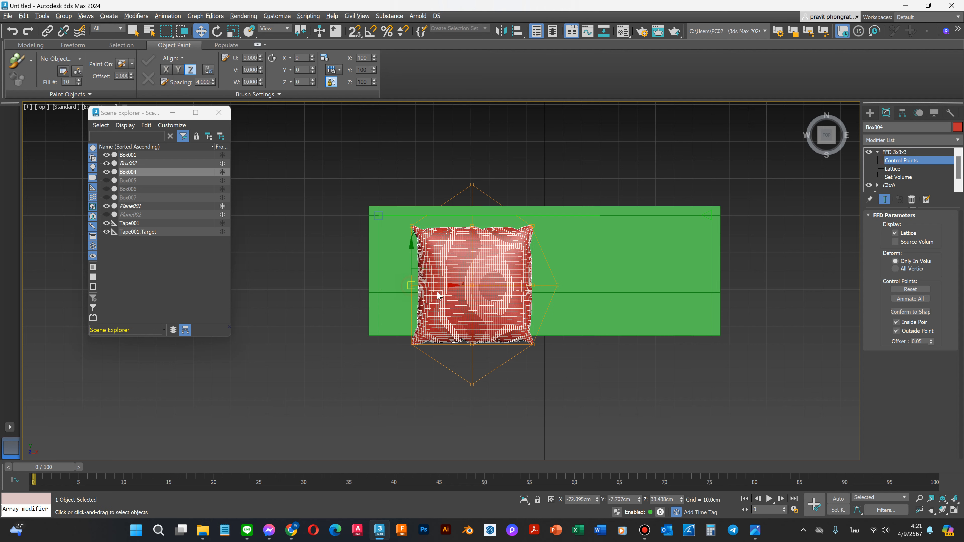
drag(437, 284, 402, 278)
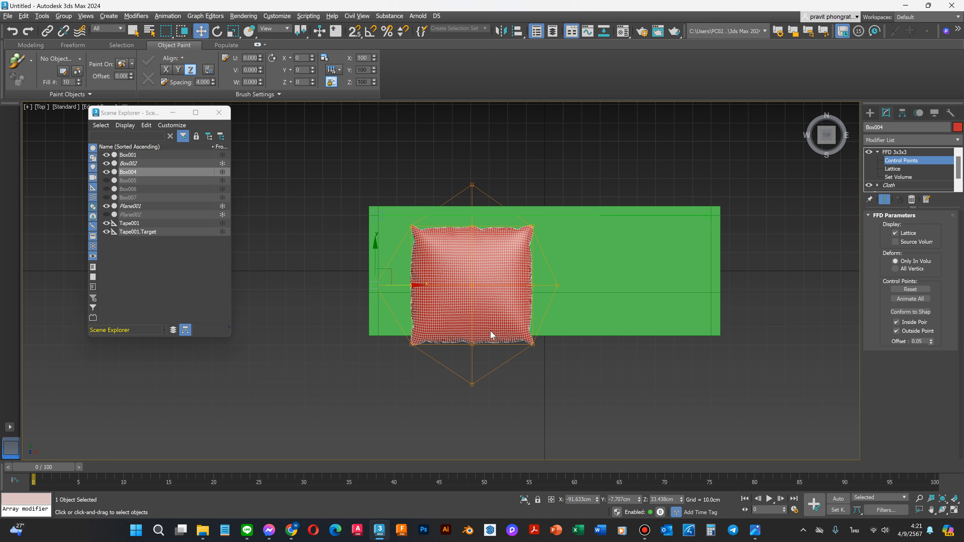
click(472, 384)
drag(473, 385, 473, 392)
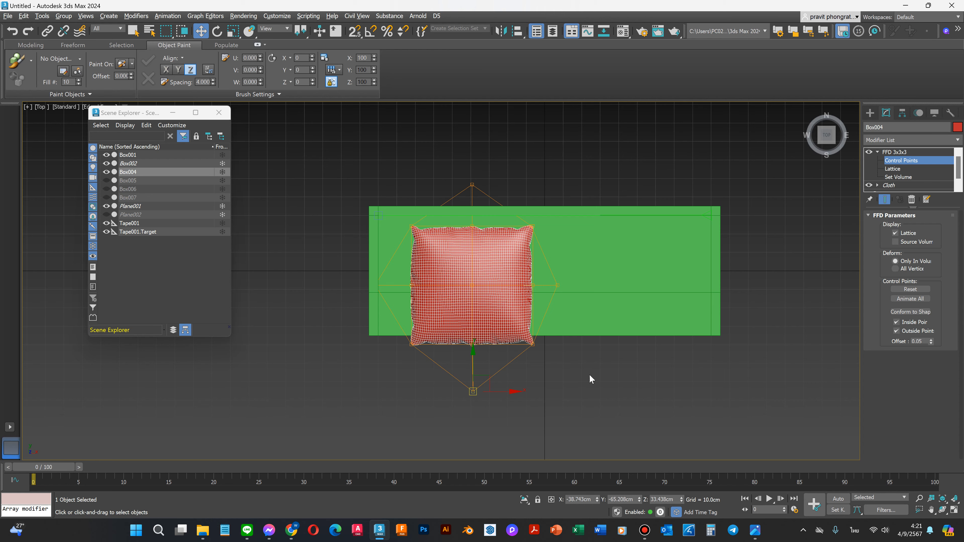
key(f)
scroll(399, 330, up, 3)
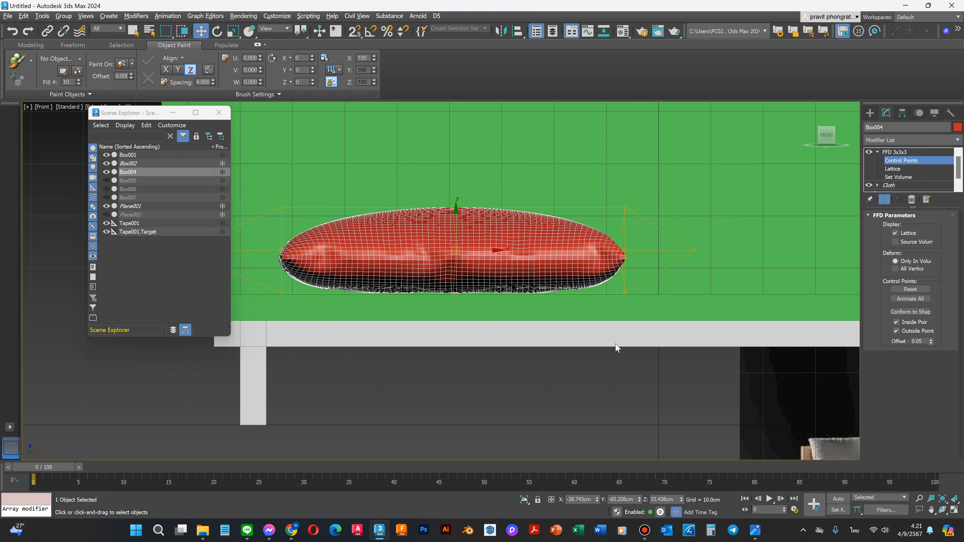
scroll(615, 344, down, 3)
key(t)
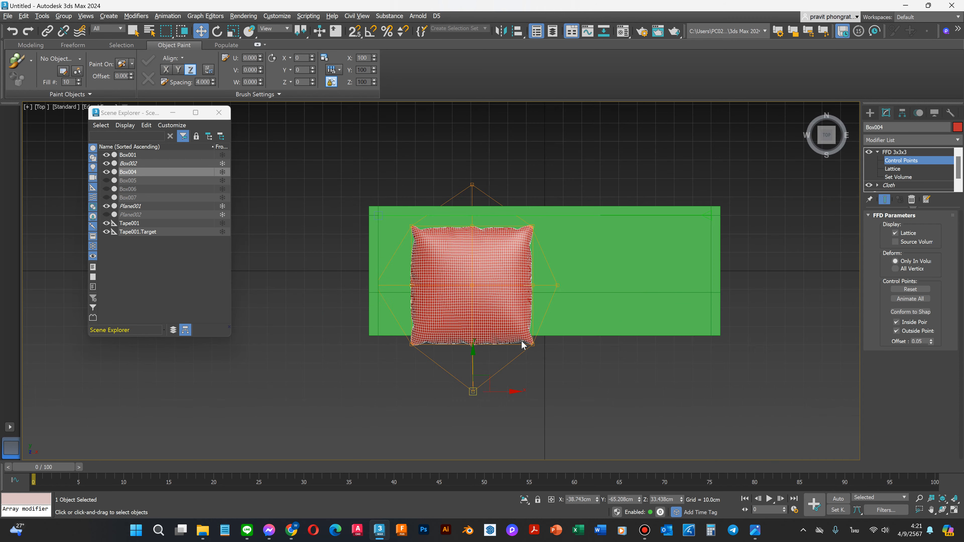
Step: Move the cushion back to the seat's left end and clone two copies along X, at about 8.1 cm and 72.1 cm
click(894, 153)
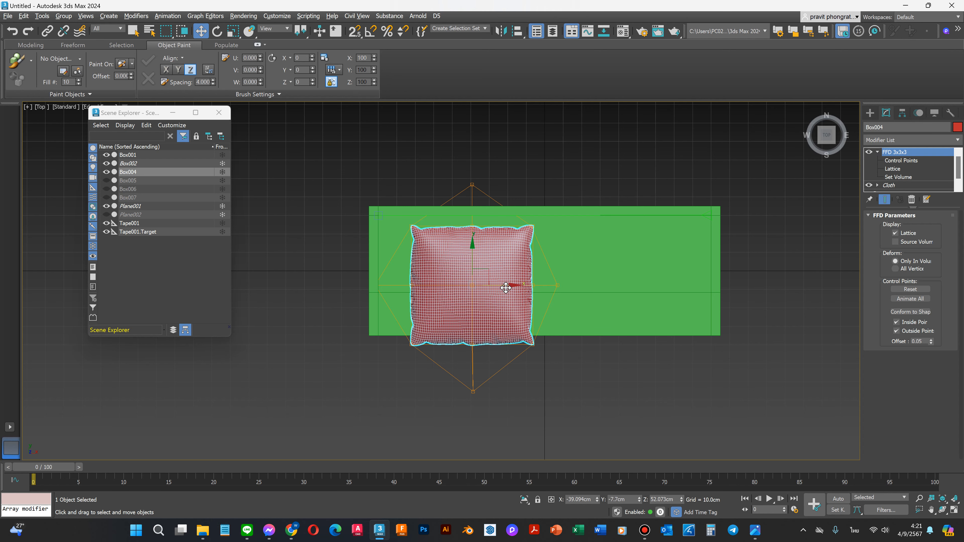
mouse_move(501, 285)
mouse_down()
mouse_move(474, 286)
mouse_move(614, 281)
mouse_move(599, 283)
mouse_up()
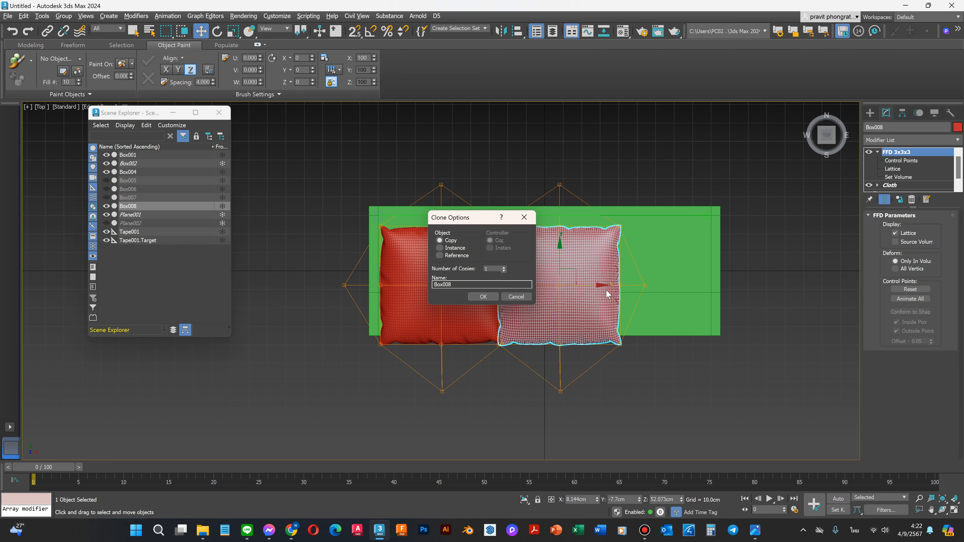
click(482, 297)
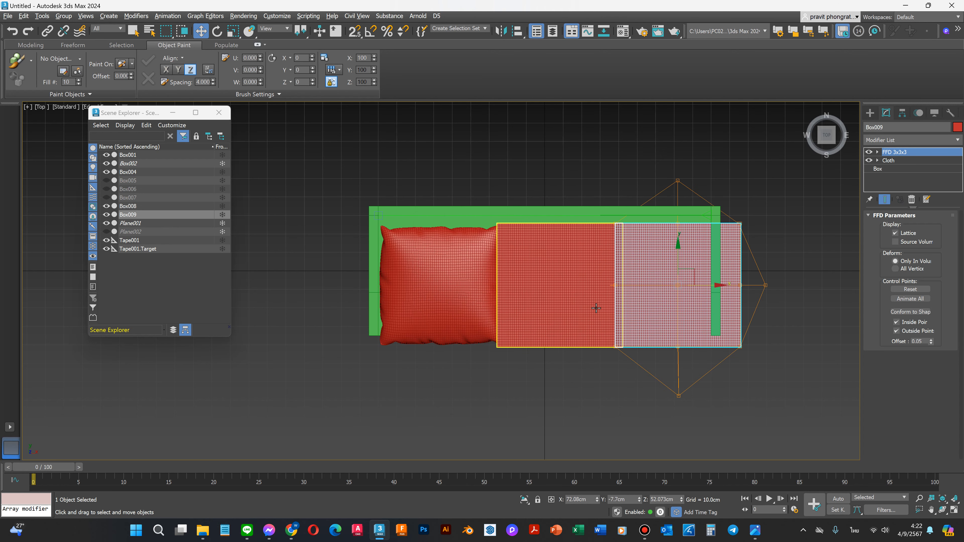
click(549, 295)
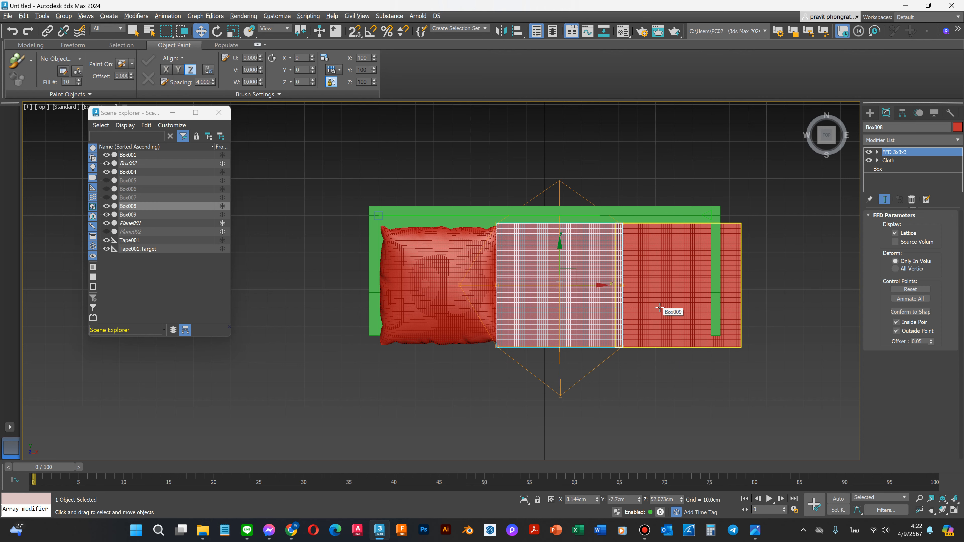
Step: Delete the two uninflated cushion copies, keeping only the inflated cushion at the seat's left end
key(Delete)
click(651, 312)
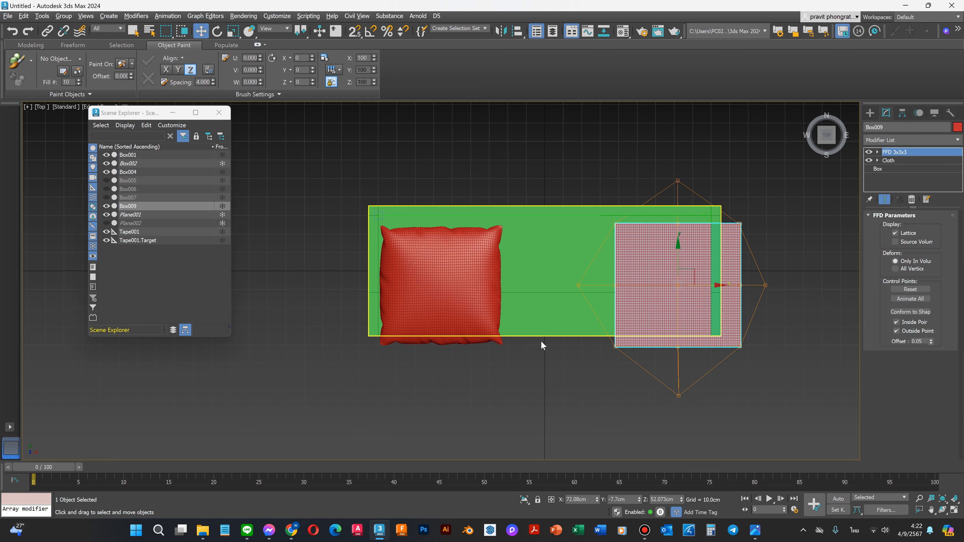
key(Delete)
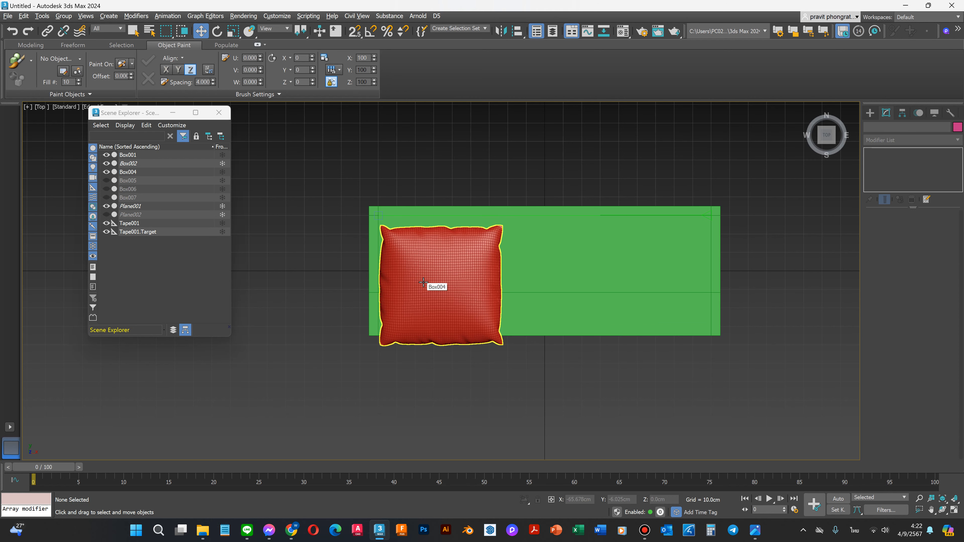
Step: Move the remaining cushion along Y off the seat, behind the sofa, to about Y 74.9 cm
scroll(711, 434, down, 2)
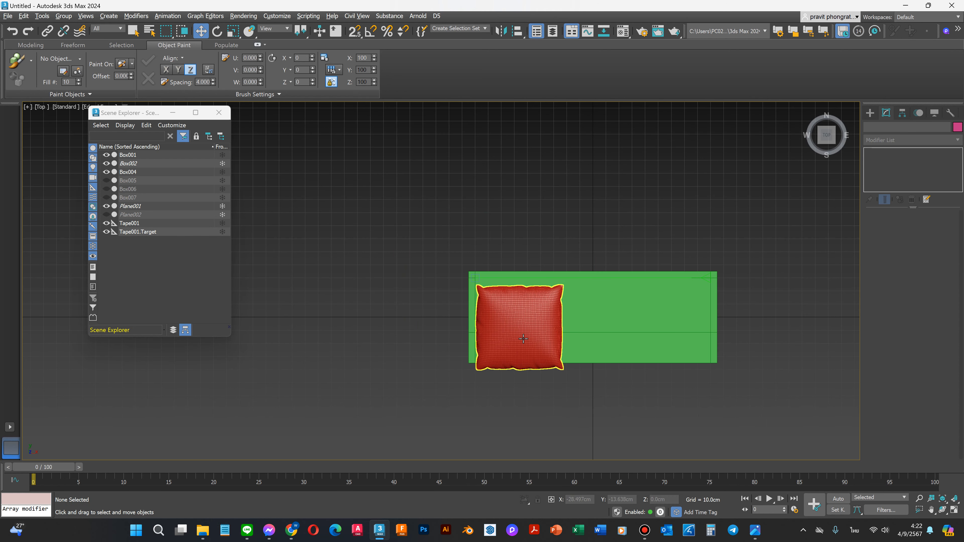
click(511, 340)
drag(521, 289, 525, 180)
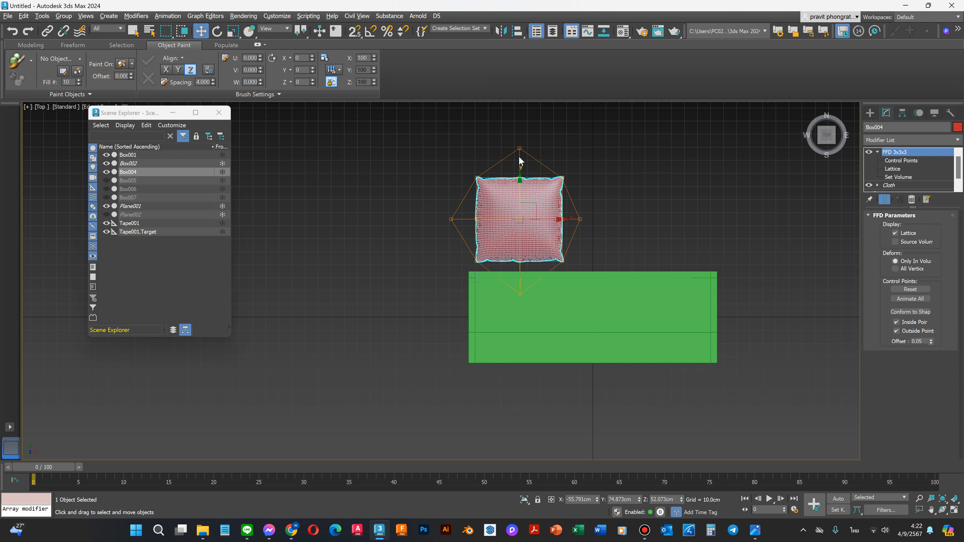
Step: Collapse the cushion's modifier stack by converting it to an Editable Poly
scroll(527, 164, up, 3)
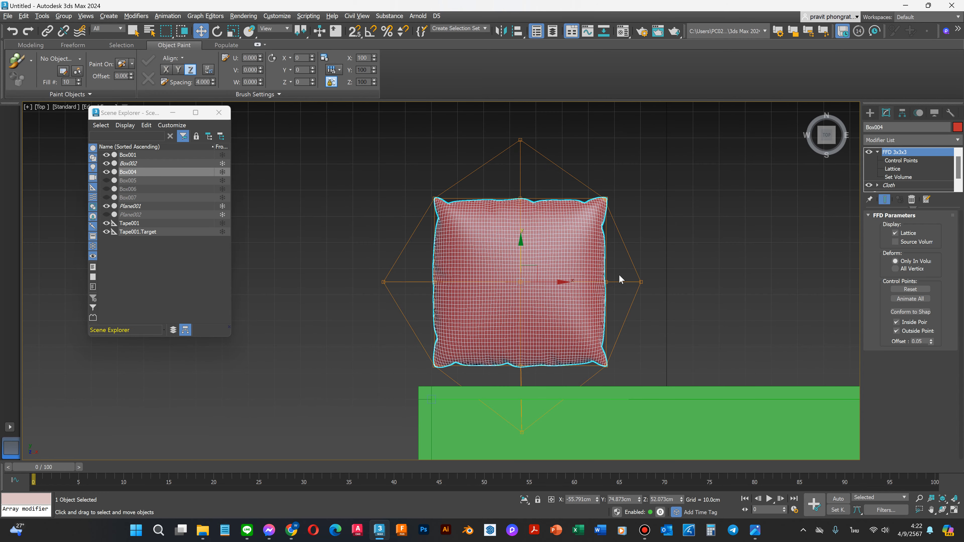
right_click(897, 153)
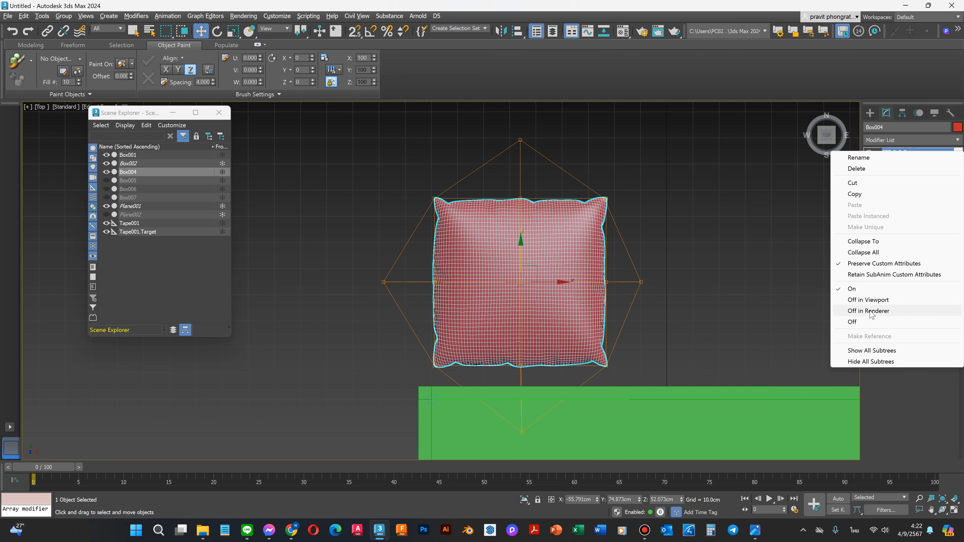
right_click(521, 284)
mouse_move(564, 413)
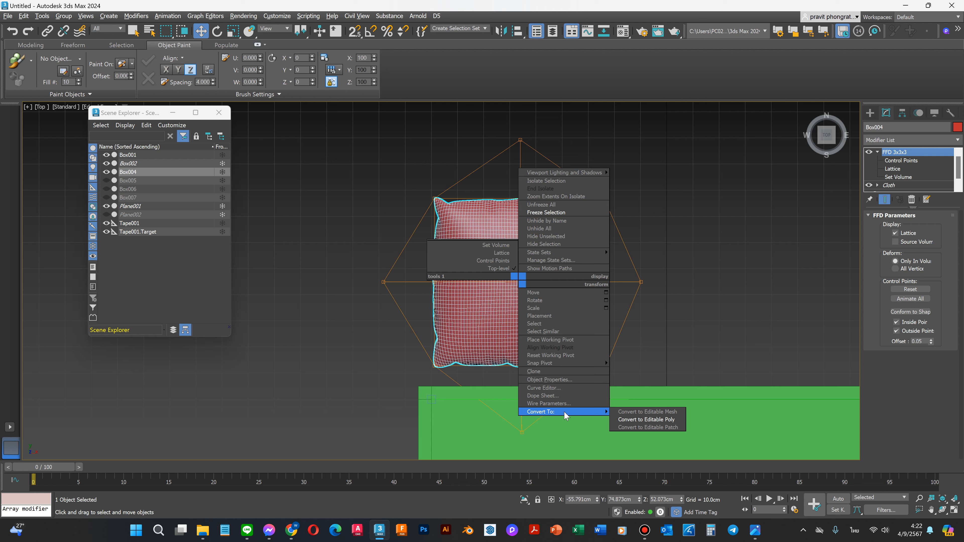
click(645, 420)
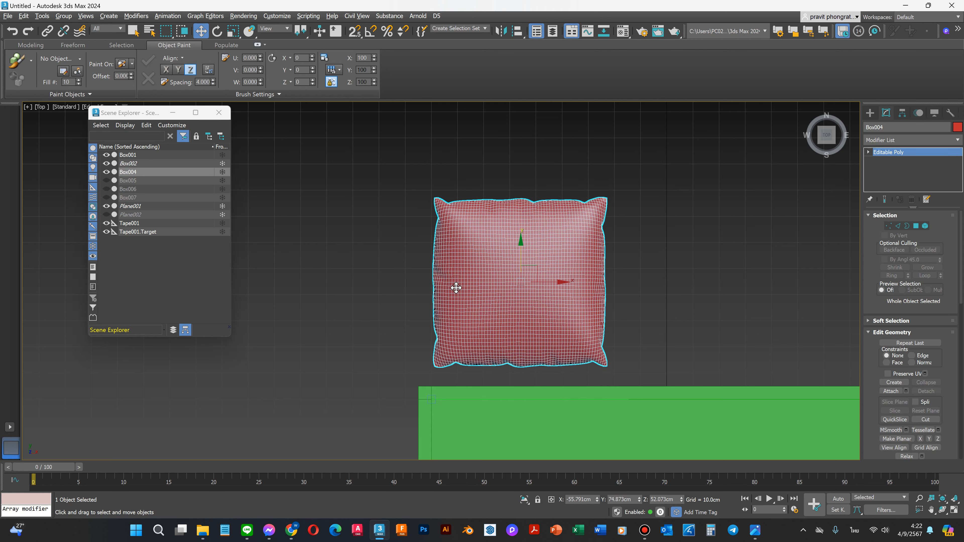
Step: Scale the cushion narrower along the sofa's length to about 93% on its local Y, and shift it to about X -60.1 cm
key(r)
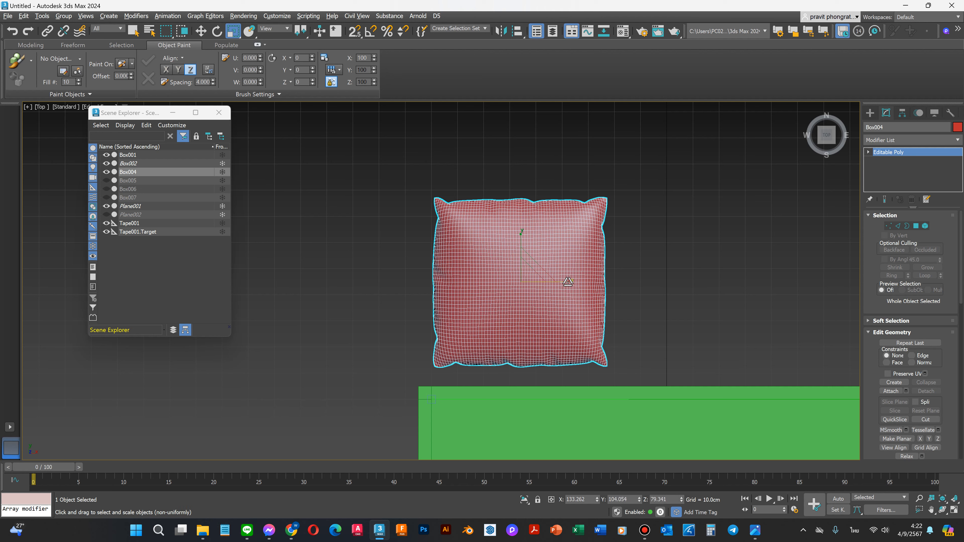
drag(568, 281, 538, 282)
key(w)
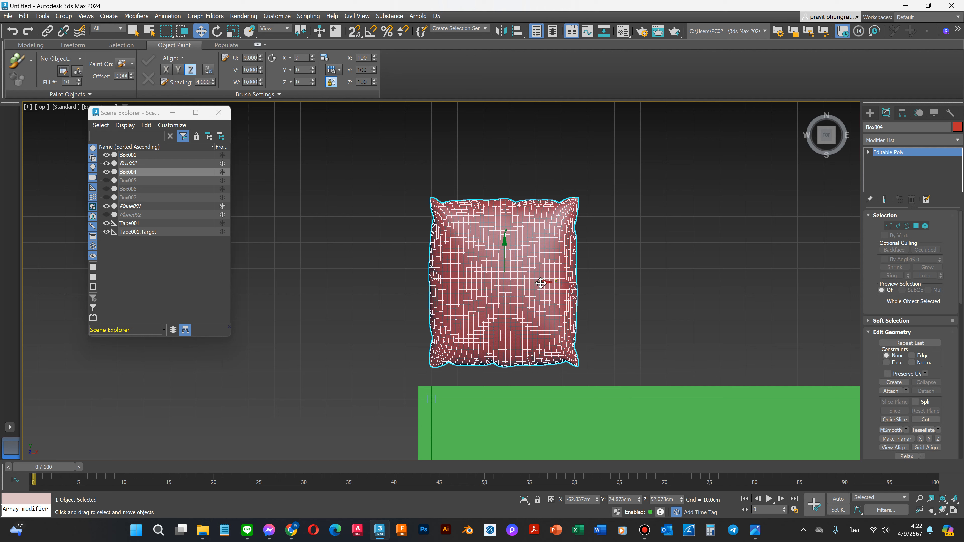
drag(542, 283, 547, 283)
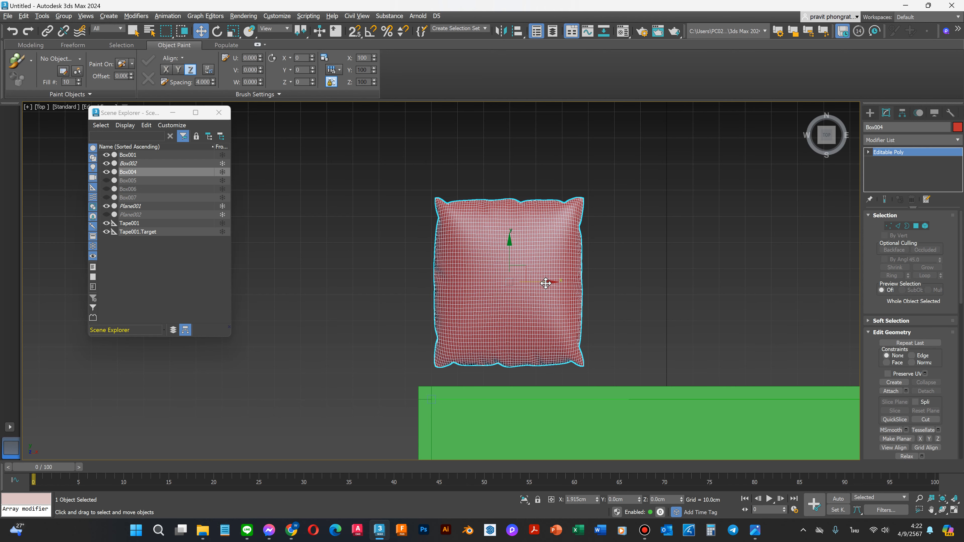
key(r)
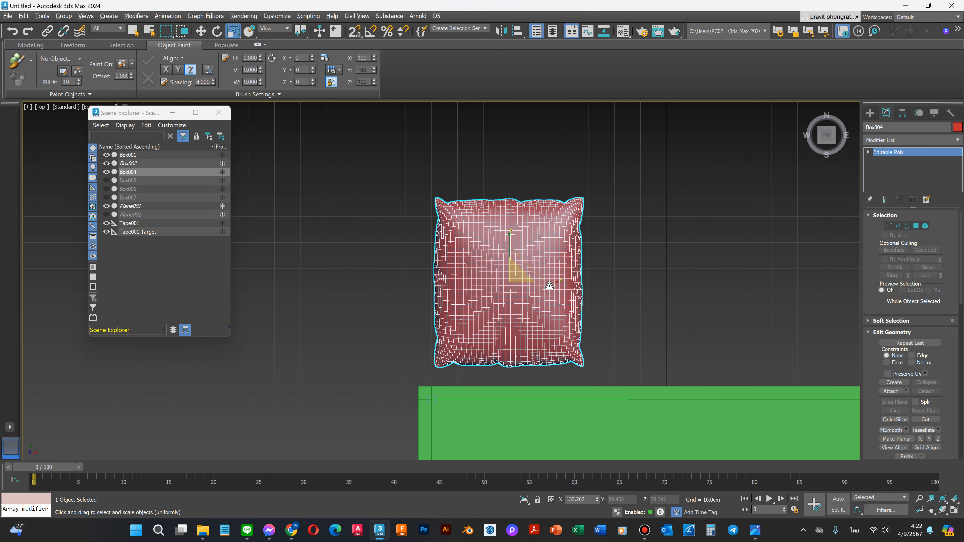
drag(555, 281, 557, 284)
scroll(522, 265, down, 1)
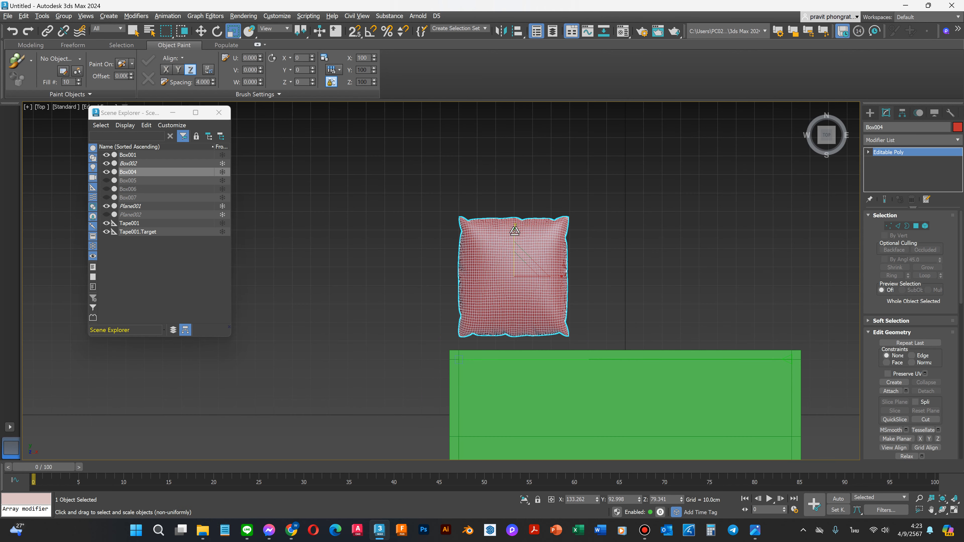
Step: Move the cushion back onto the seat along Y, to about Y -3.7 cm
scroll(528, 265, down, 1)
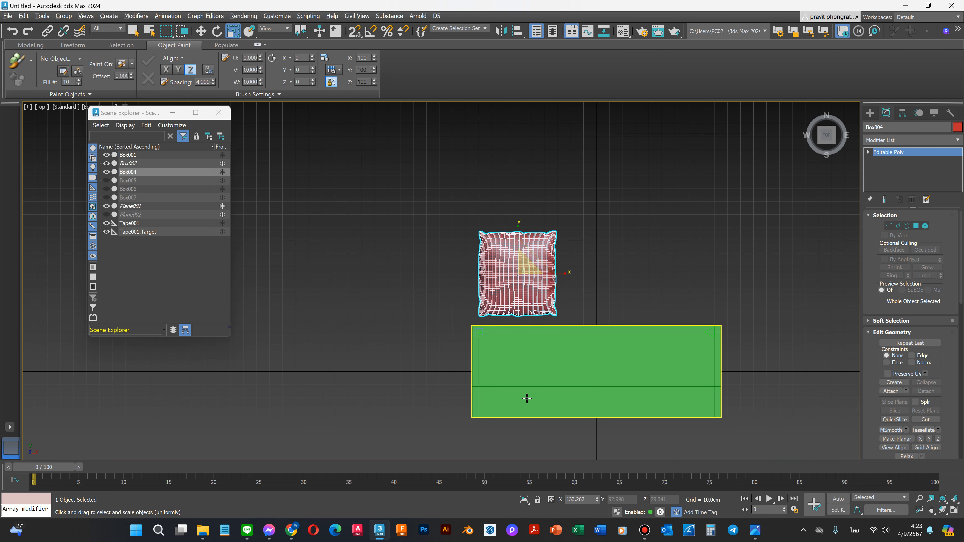
scroll(527, 399, up, 1)
key(w)
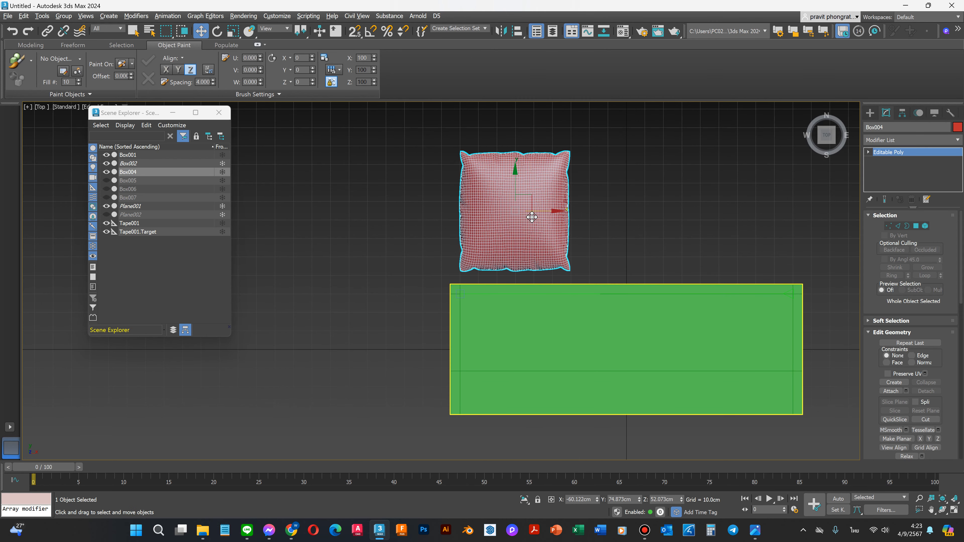
drag(512, 167, 509, 314)
scroll(517, 231, down, 2)
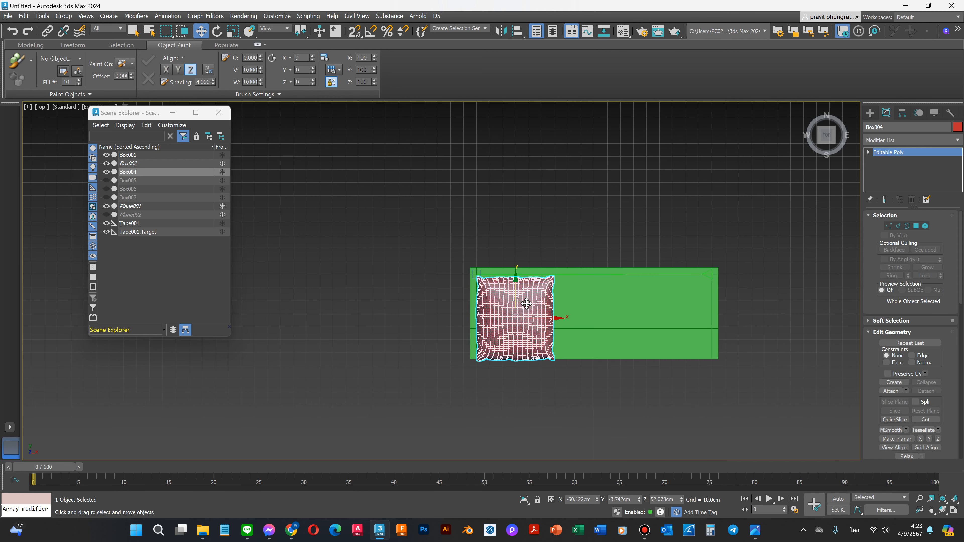
Step: Scale the cushion shorter from front to back and place it near the seat's front edge at about Y -8.5 cm
scroll(505, 288, up, 5)
key(r)
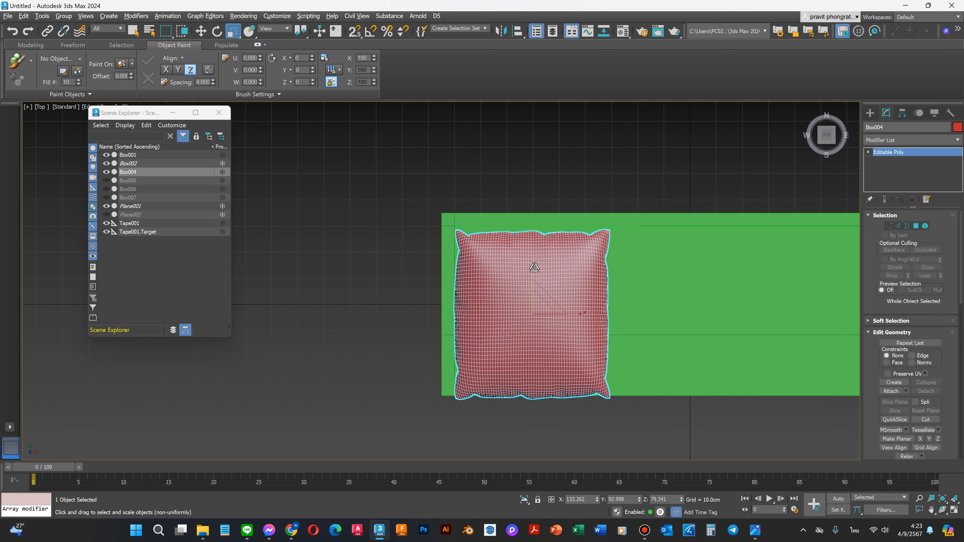
drag(533, 267, 533, 287)
key(w)
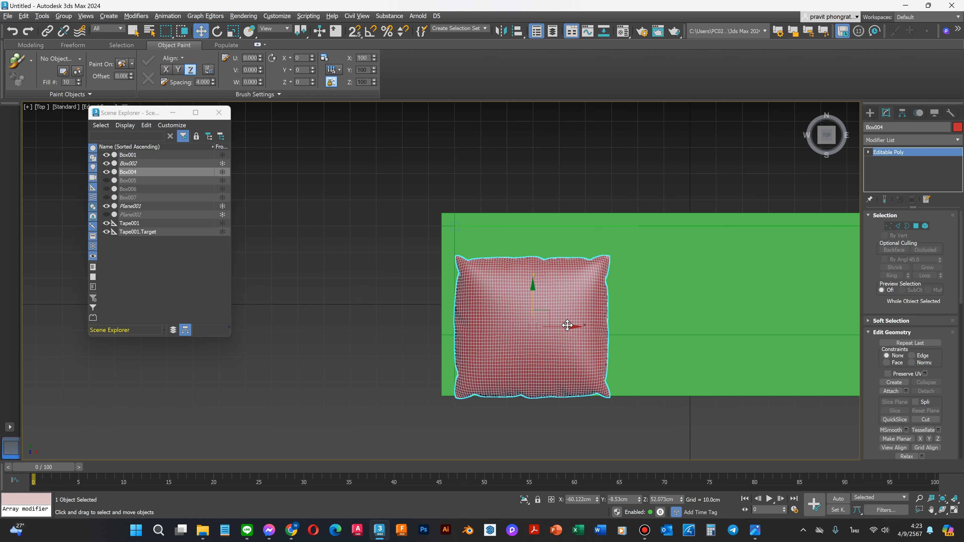
Step: Clone the cushion along X as two copies side by side, at about X -2.3 cm and 55.6 cm
shift+drag(575, 327, 723, 322)
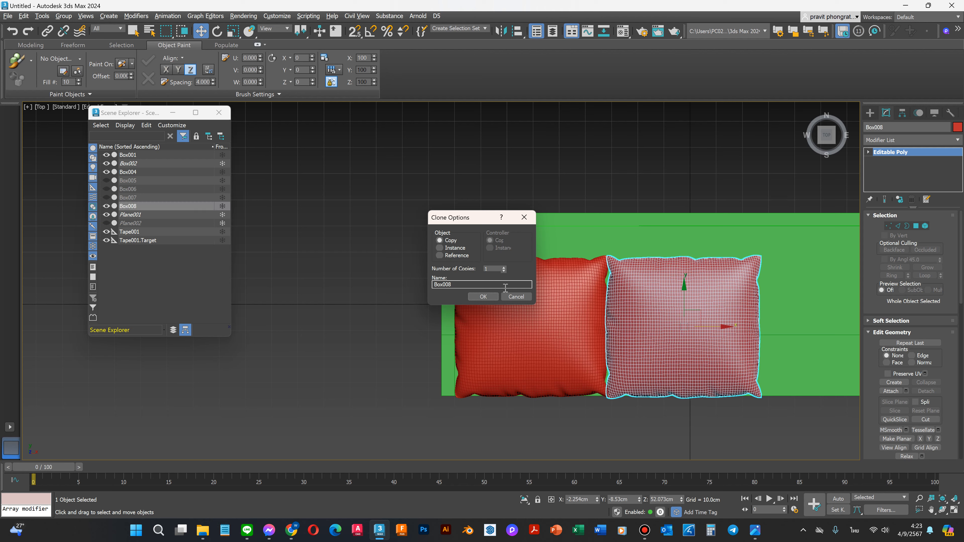
click(494, 297)
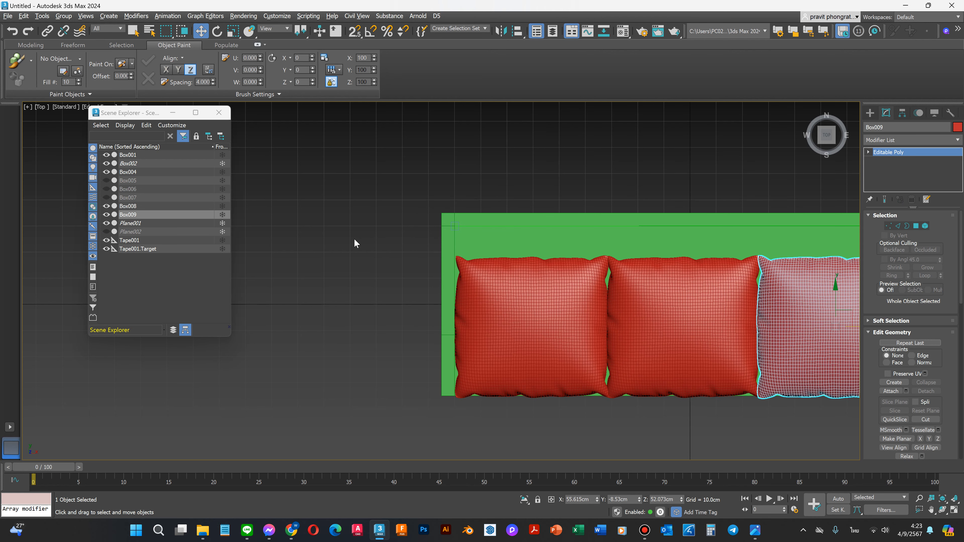
Step: Select all three cushions and stretch them together along X to about 104%
scroll(357, 247, down, 2)
scroll(799, 326, up, 2)
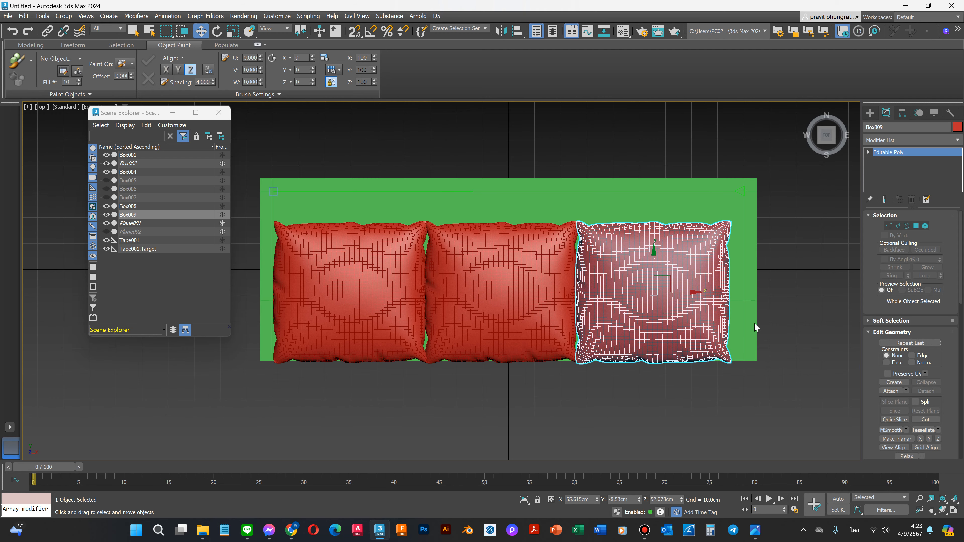
ctrl+click(463, 287)
ctrl+click(371, 289)
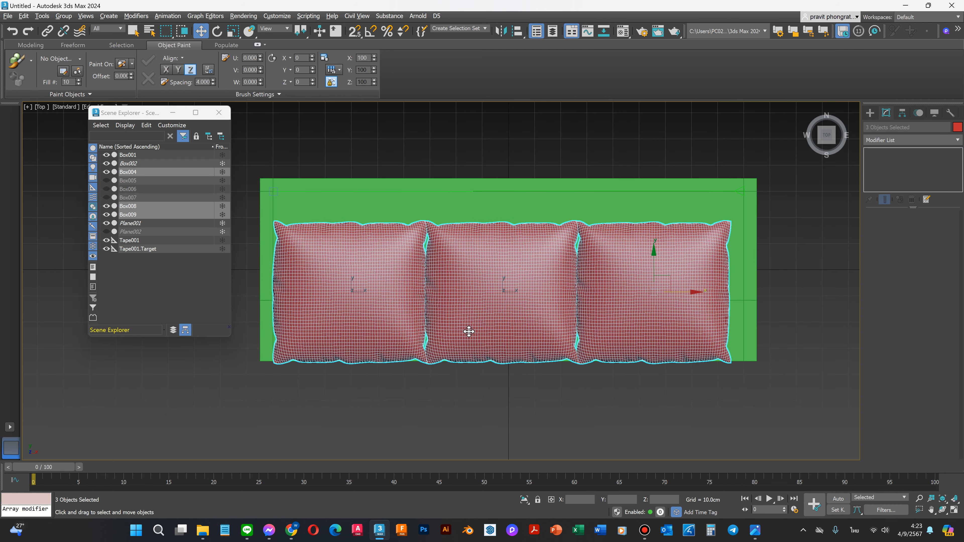
key(r)
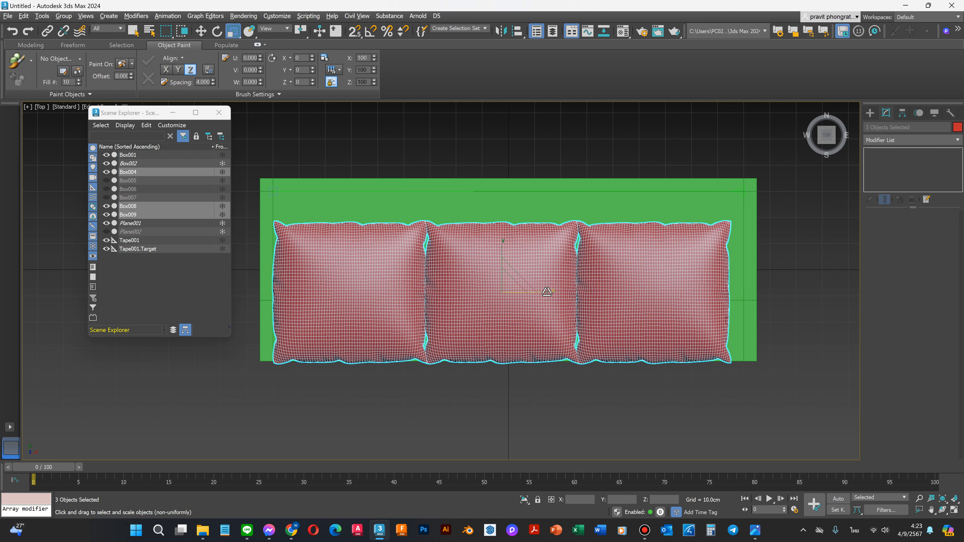
drag(549, 293, 548, 294)
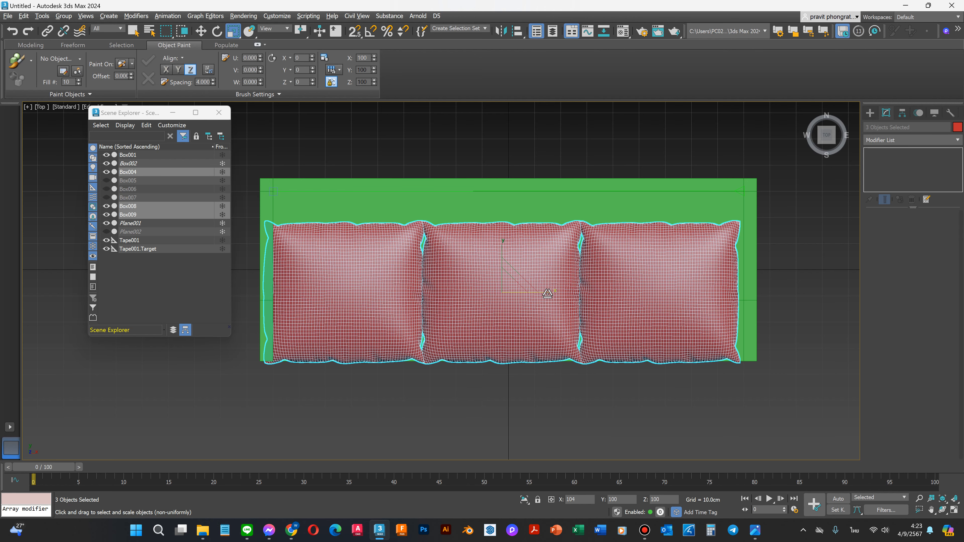
drag(547, 293, 548, 295)
Step: Shift the three cushions slightly toward positive X and narrow the row a little to fit between the armrests, then deselect them
key(w)
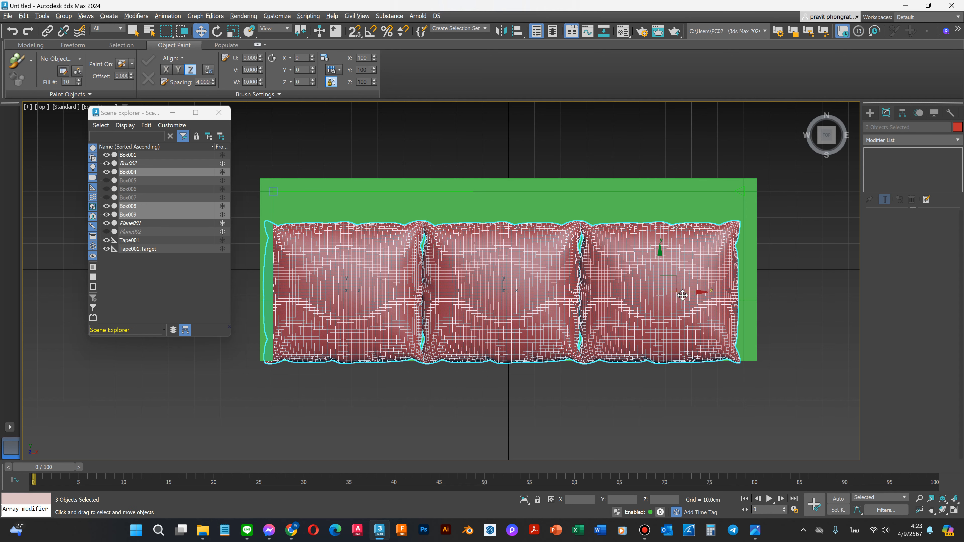
drag(685, 293, 693, 294)
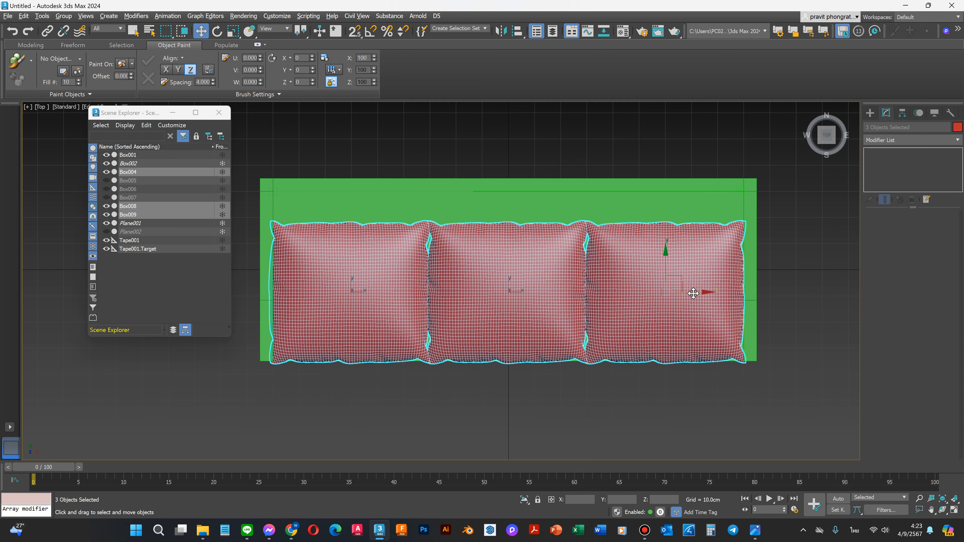
key(r)
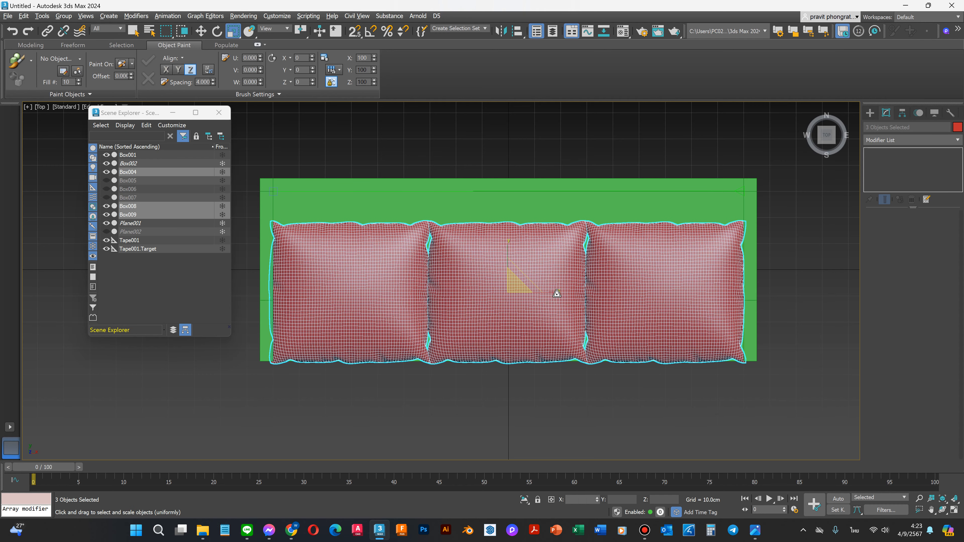
drag(556, 292, 560, 292)
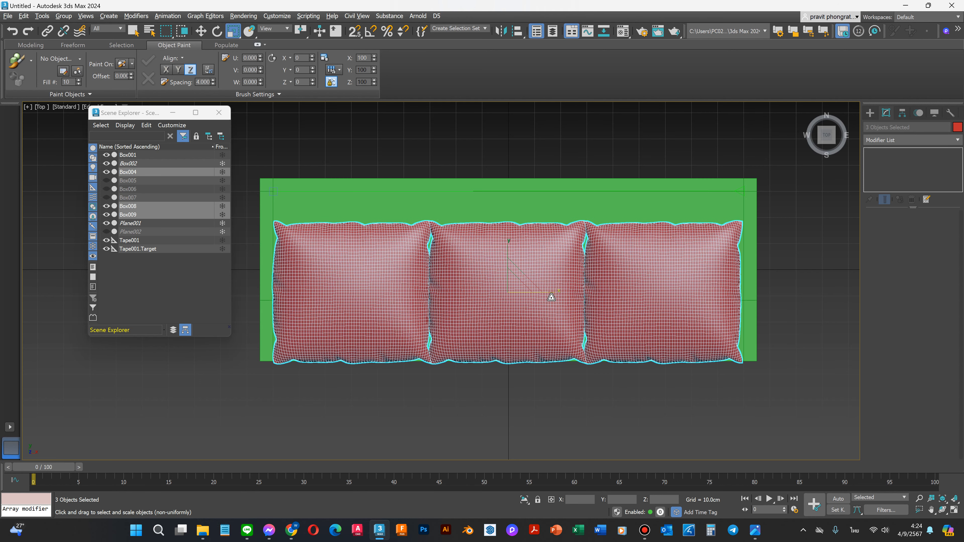
click(486, 394)
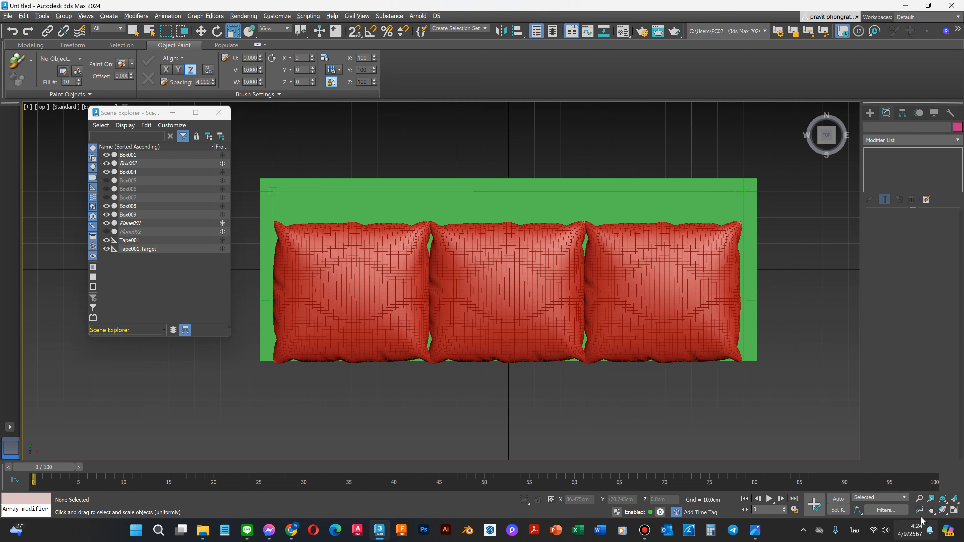
Step: Orbit out of the top view and switch to Perspective to examine how the three cushions sit on the sofa
click(943, 510)
drag(452, 329, 448, 289)
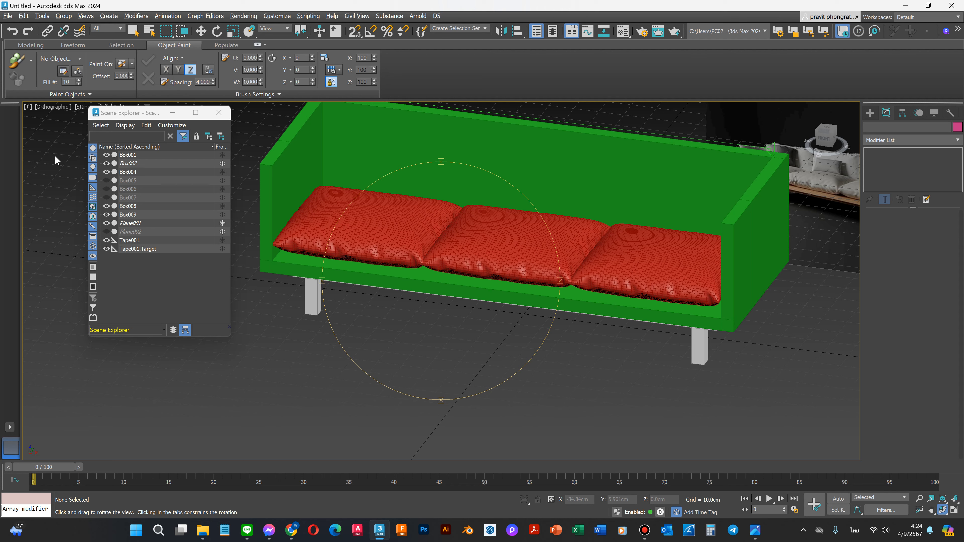
click(41, 107)
click(54, 139)
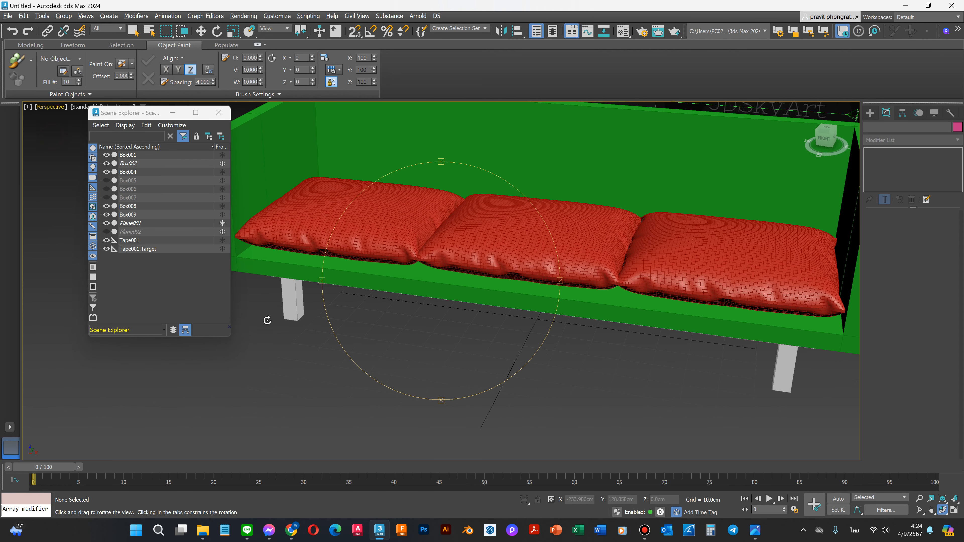
scroll(304, 251, up, 2)
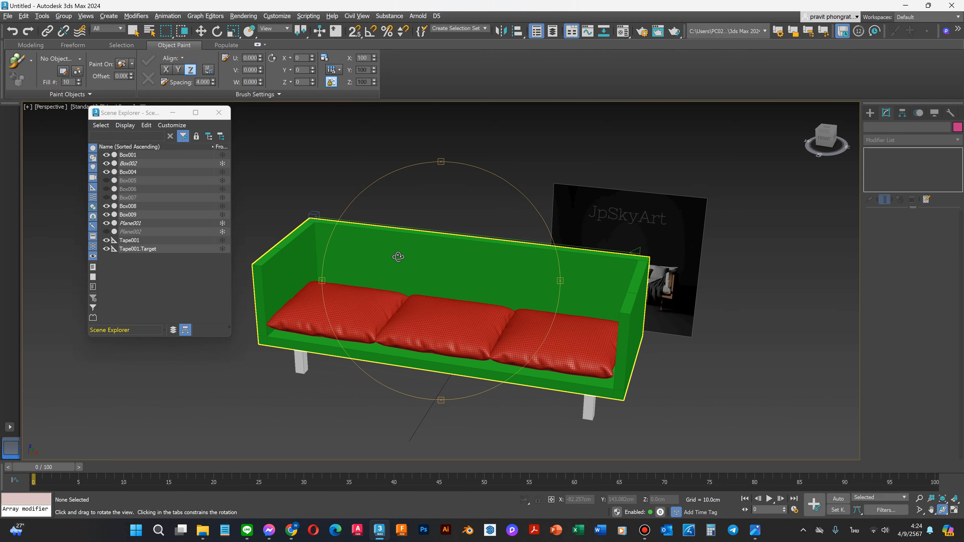
scroll(369, 308, up, 2)
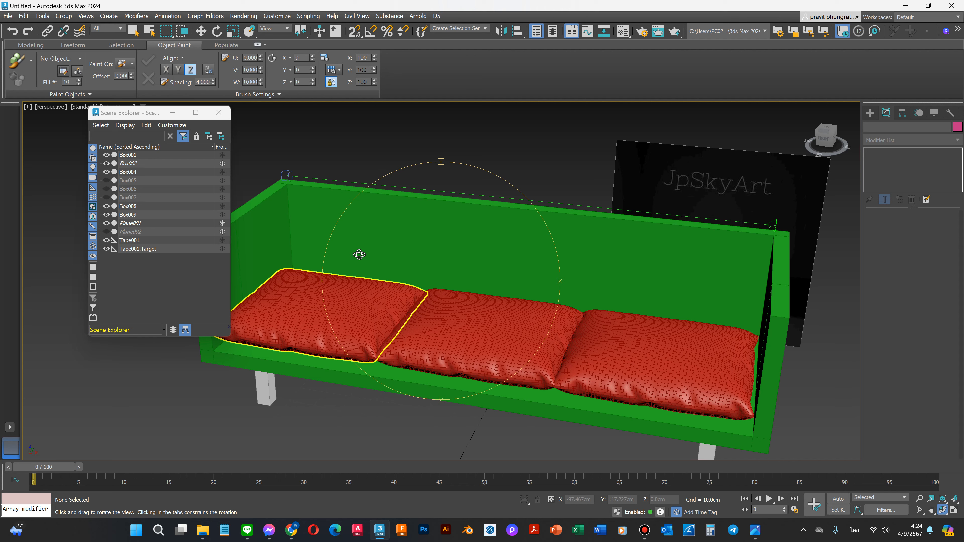
key(w)
click(337, 293)
ctrl+click(478, 324)
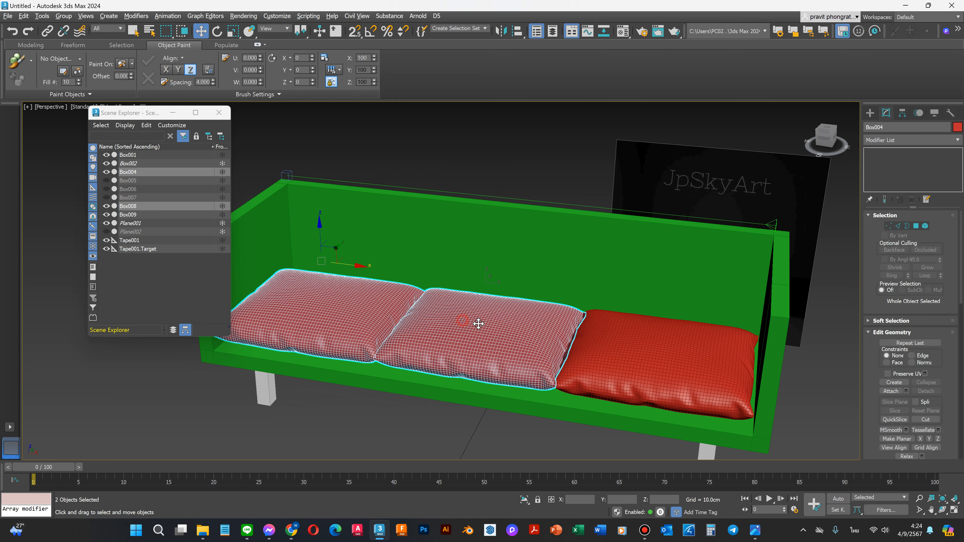
ctrl+click(601, 346)
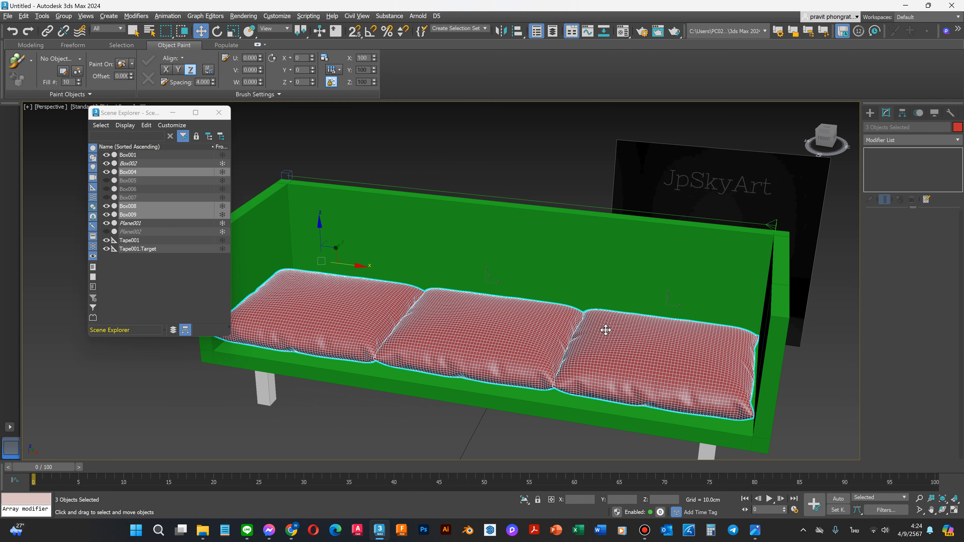
key(e)
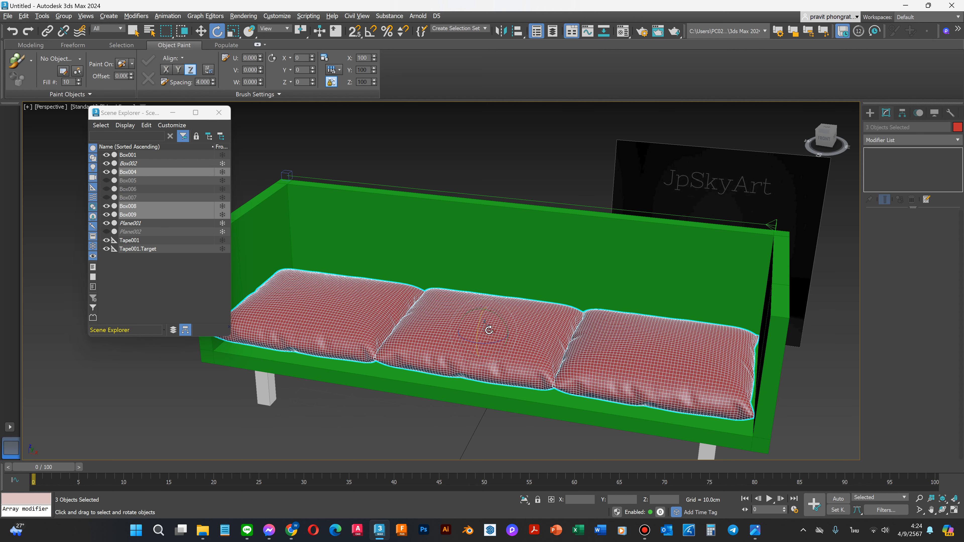
shift+drag(480, 326, 478, 304)
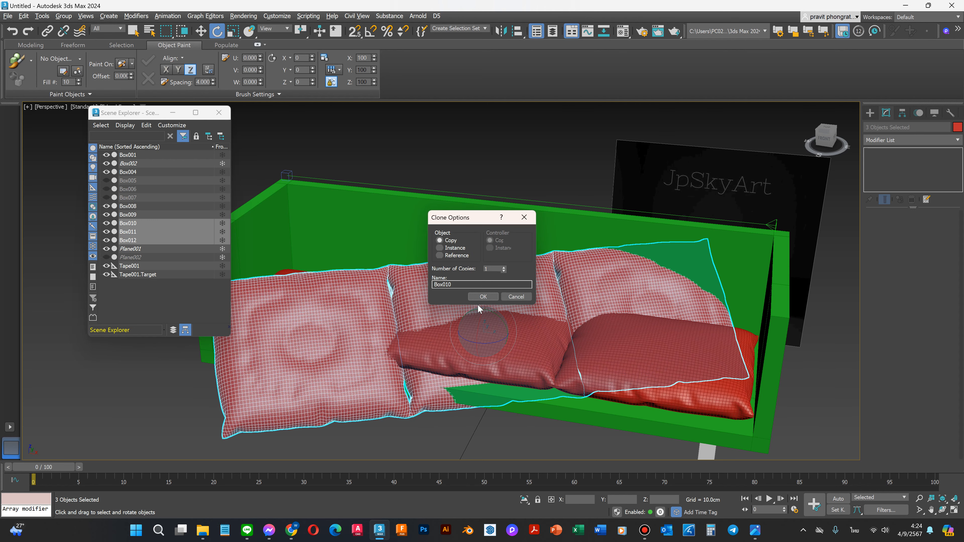
click(503, 297)
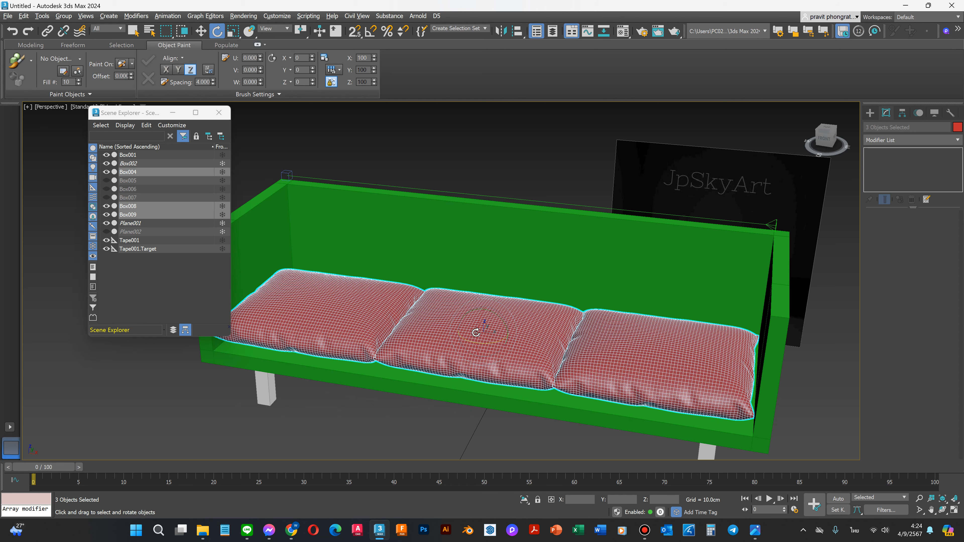
Step: Minimize the Scene Explorer and turn off Edged Faces in the Perspective viewport so the cushions show plain Default Shading
scroll(476, 332, up, 2)
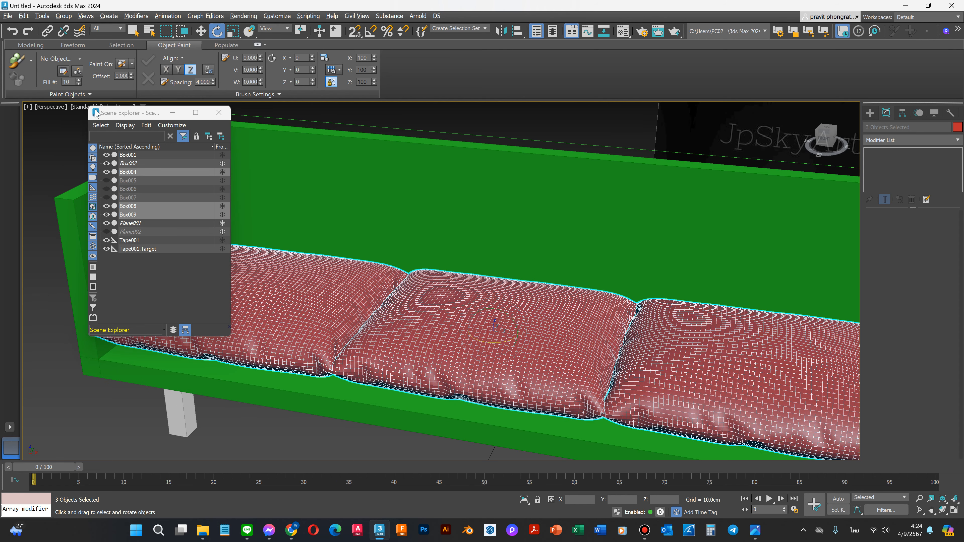
click(173, 113)
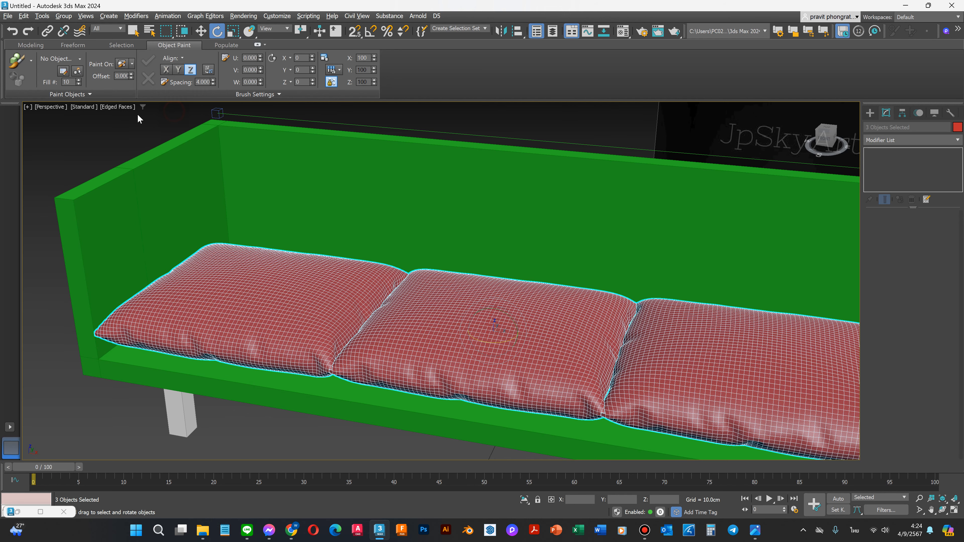
click(124, 108)
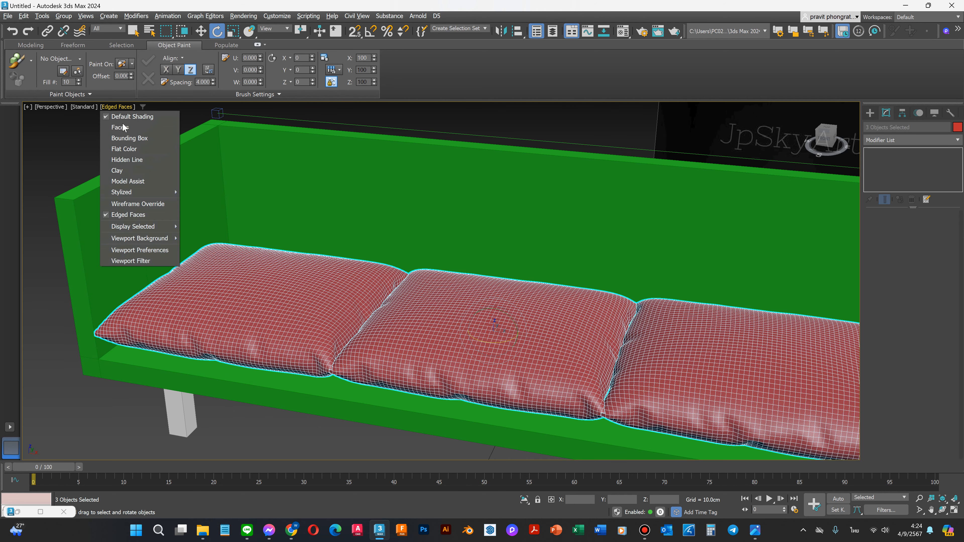
click(126, 215)
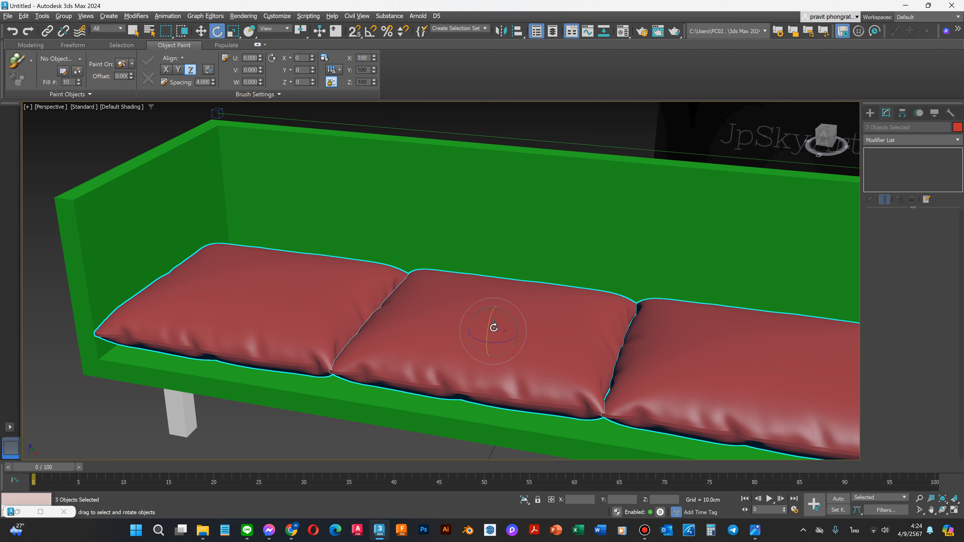
Step: Undo the freehand trial rotation of the three seat cushions and turn on Angle Snap
drag(494, 327, 496, 322)
key(ctrl+z)
click(369, 33)
shift+drag(489, 325, 483, 323)
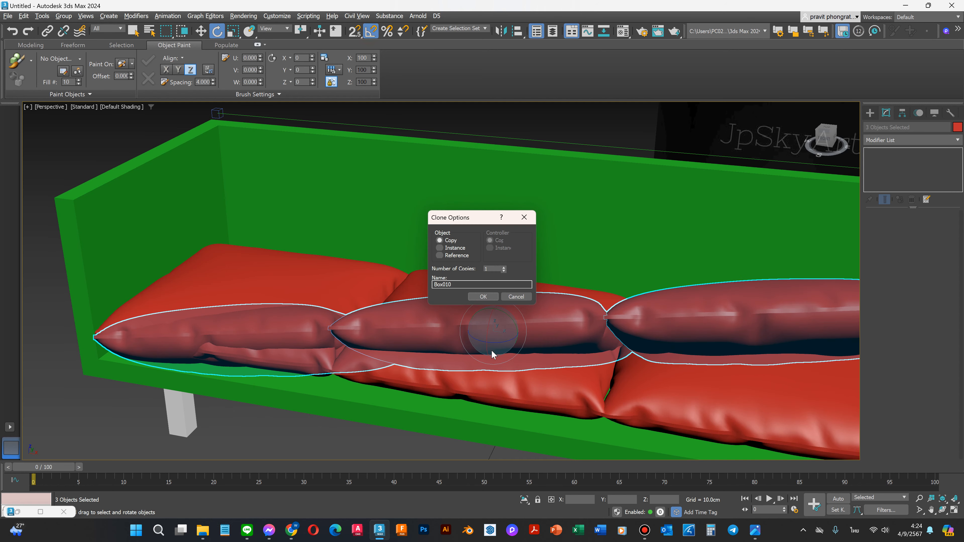
click(515, 297)
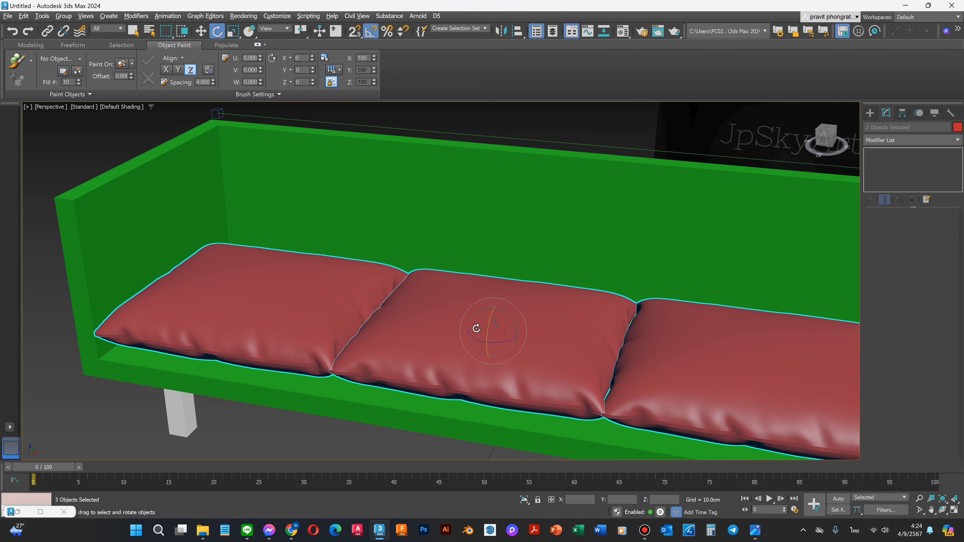
click(342, 445)
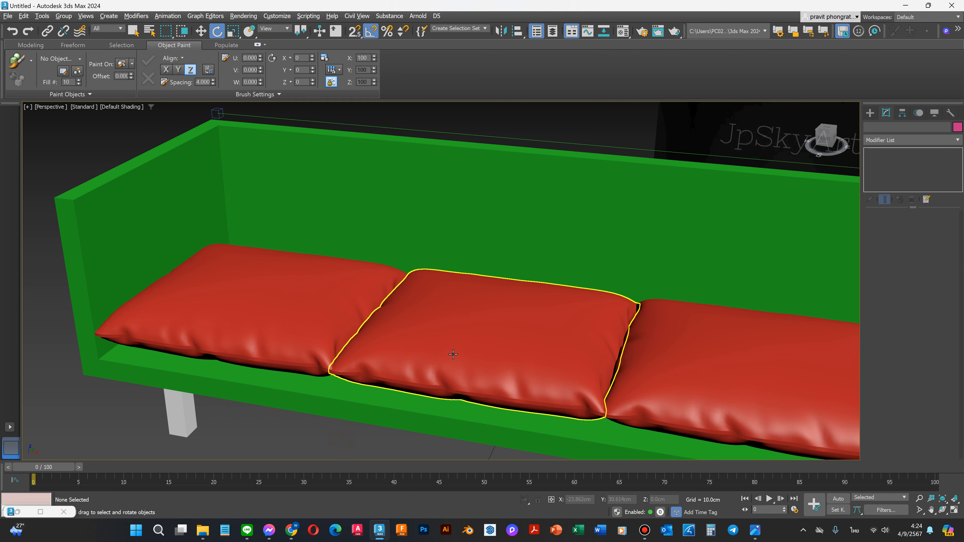
click(462, 344)
ctrl+click(712, 363)
ctrl+click(296, 304)
scroll(457, 317, up, 3)
shift+drag(490, 337, 489, 334)
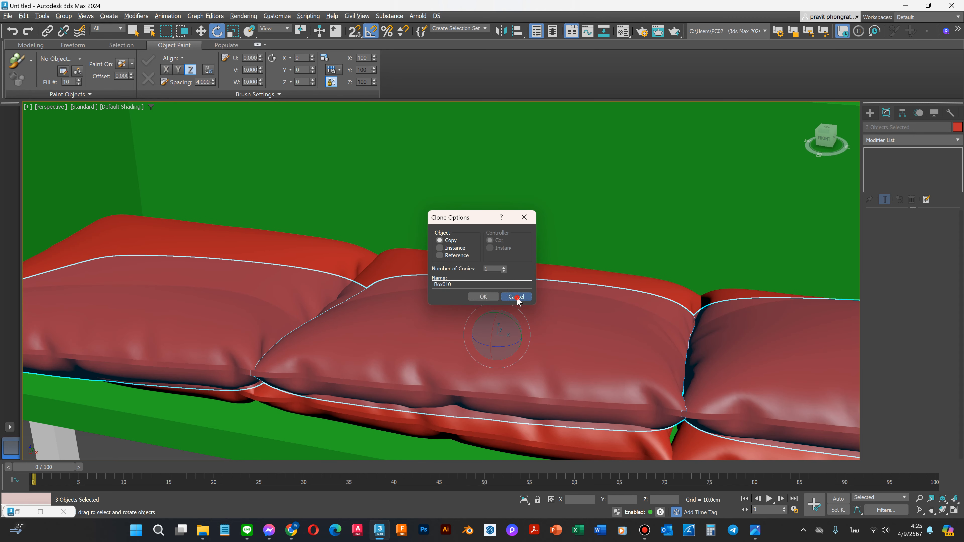
click(516, 296)
click(943, 509)
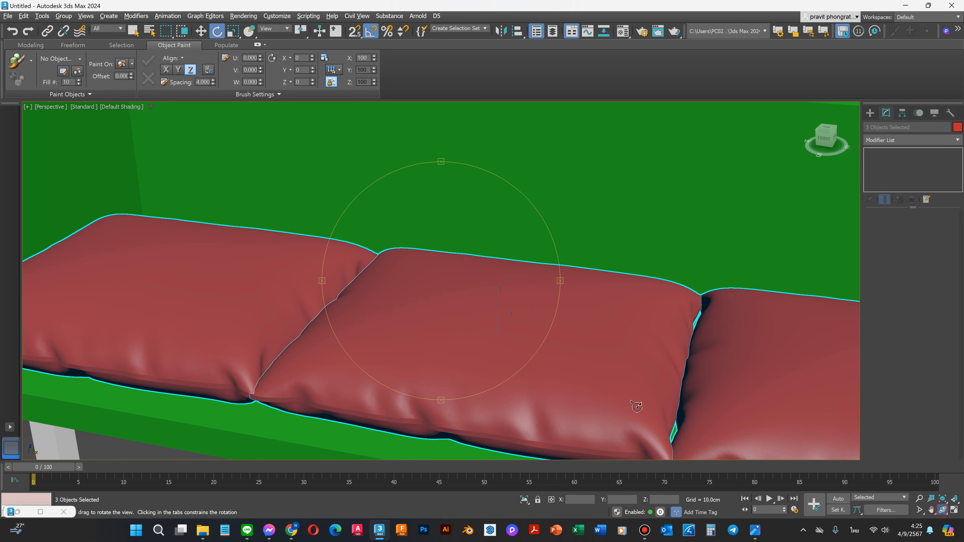
drag(489, 359, 506, 357)
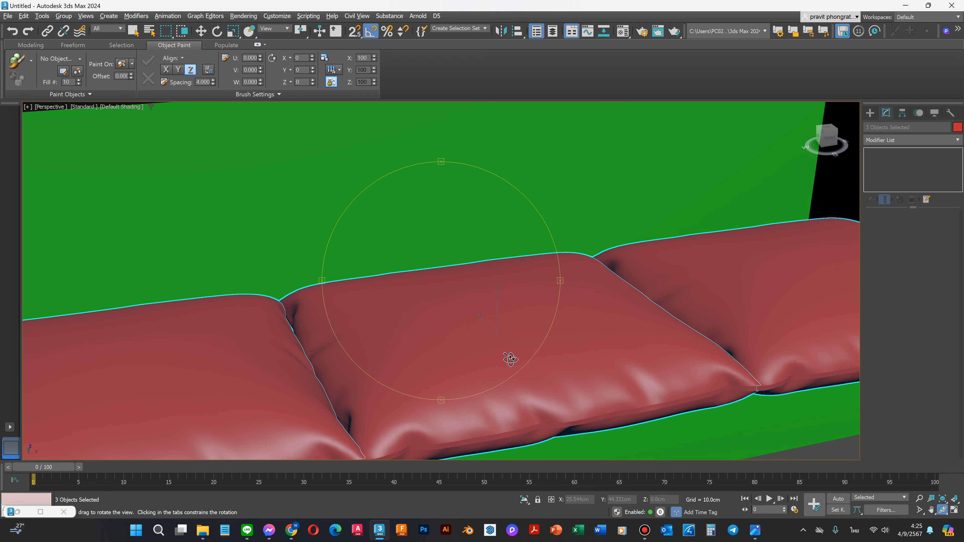
key(e)
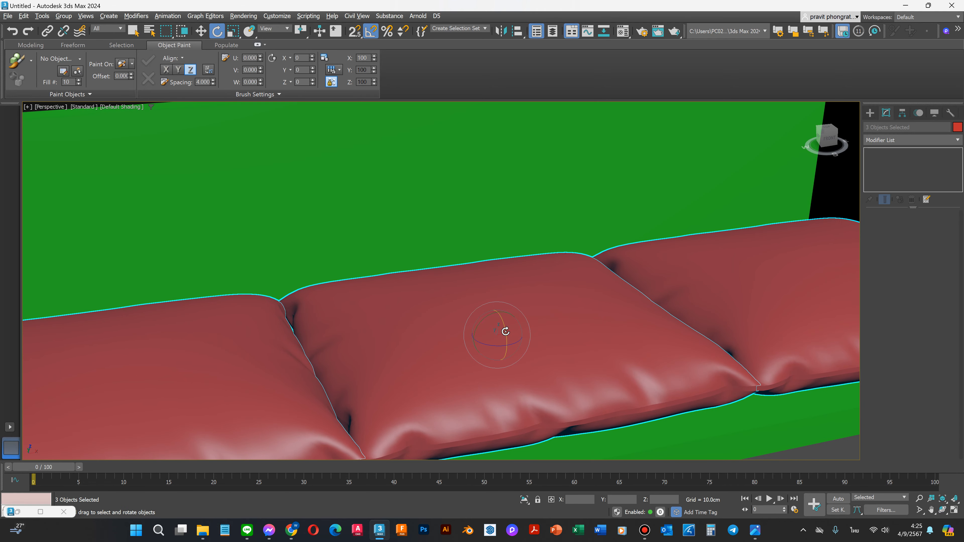
shift+drag(505, 332, 500, 331)
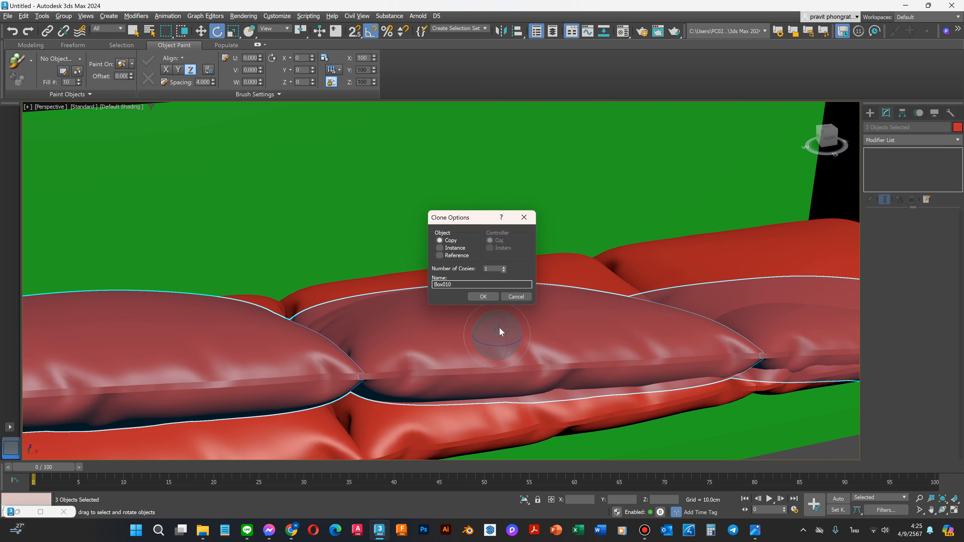
click(509, 297)
scroll(521, 306, down, 4)
click(624, 405)
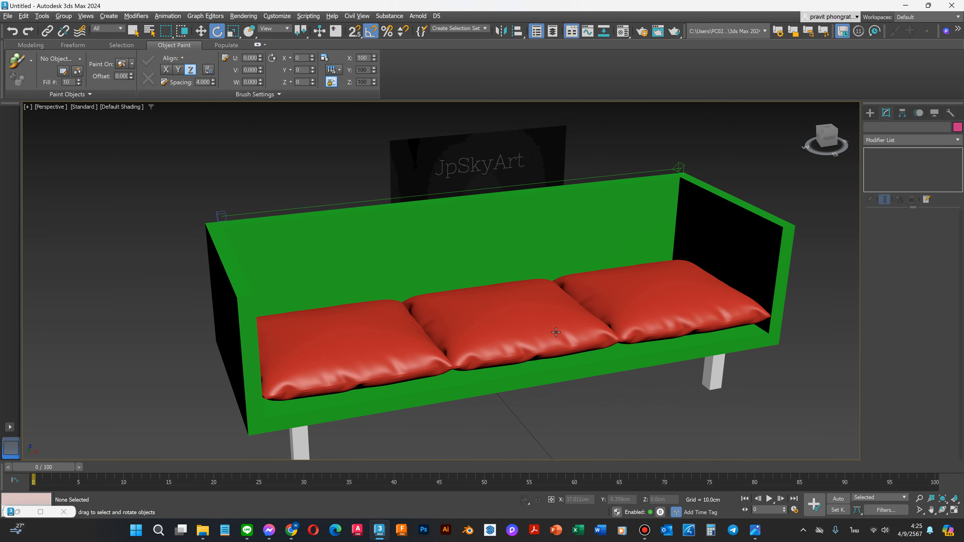
Step: Select only the seat cushion at the positive-X end of the row
click(652, 287)
scroll(676, 255, up, 2)
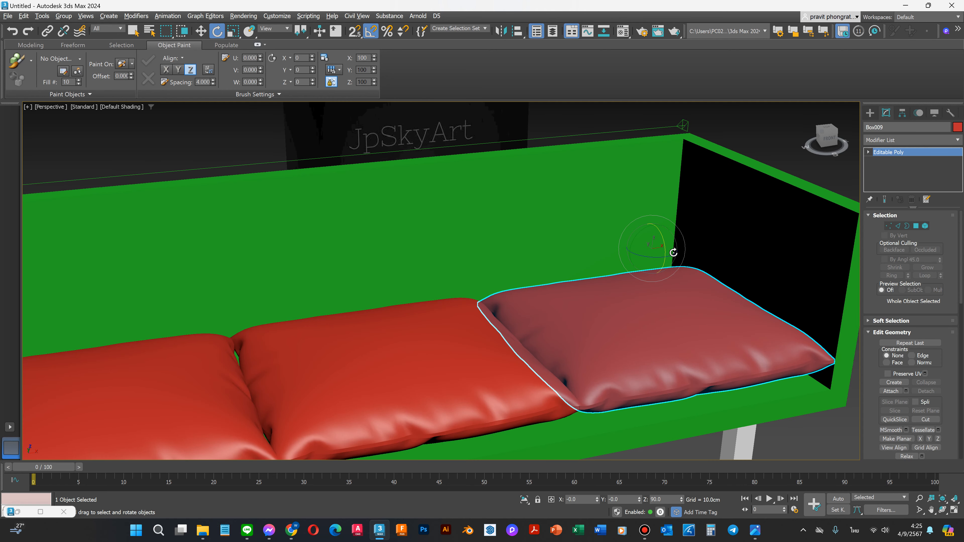
Step: Try to rotate the end seat cushion upright, and undo the rotation
shift+drag(652, 233, 652, 234)
click(516, 297)
scroll(649, 334, up, 6)
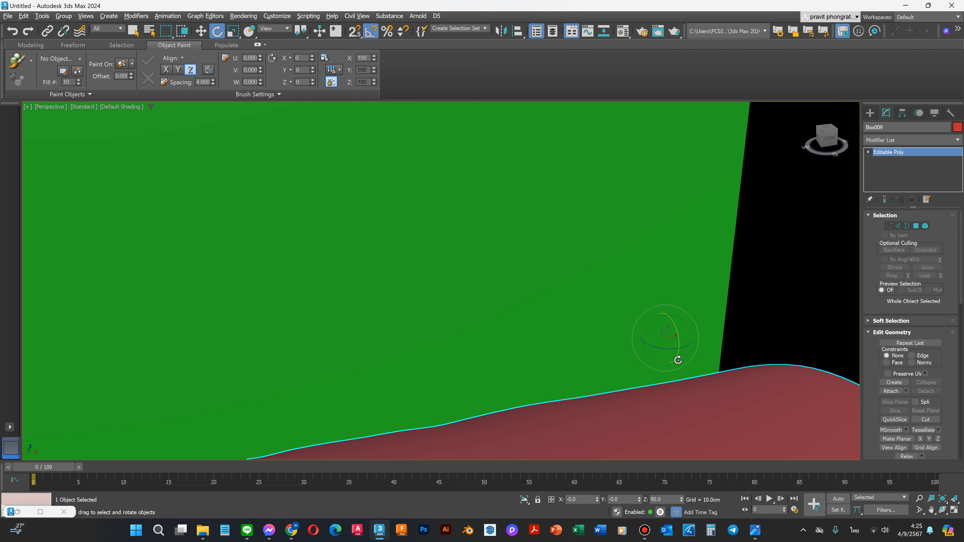
drag(674, 351, 671, 340)
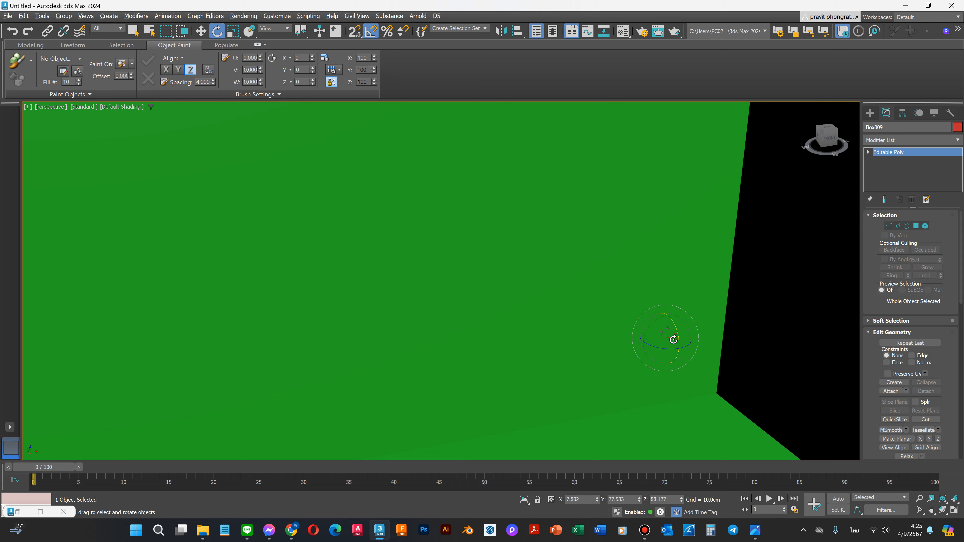
scroll(671, 340, down, 3)
scroll(671, 339, down, 5)
key(ctrl+z)
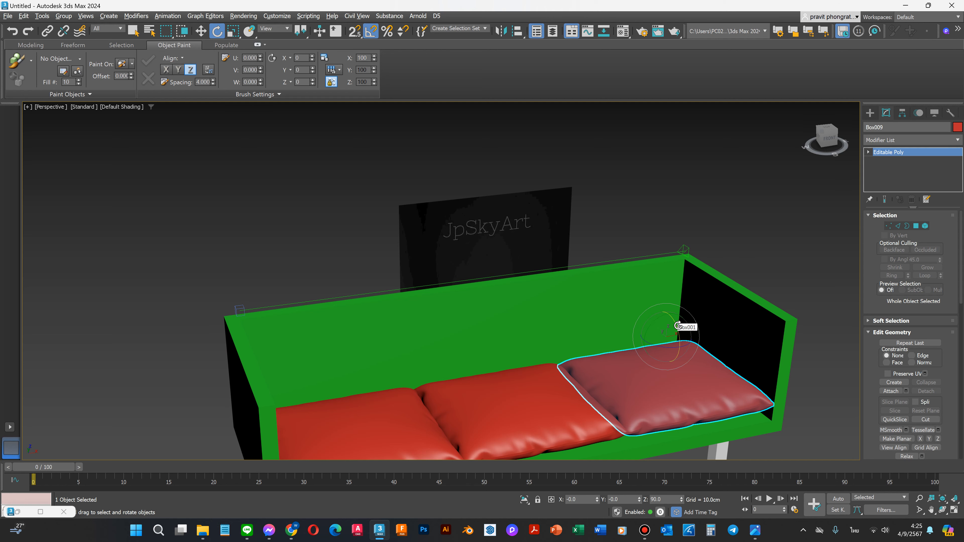
Step: Clone the end seat cushion rotated 90° about X, and copy it twice along negative X, to about 5.7 cm and -47.9 cm
shift+drag(679, 326, 674, 347)
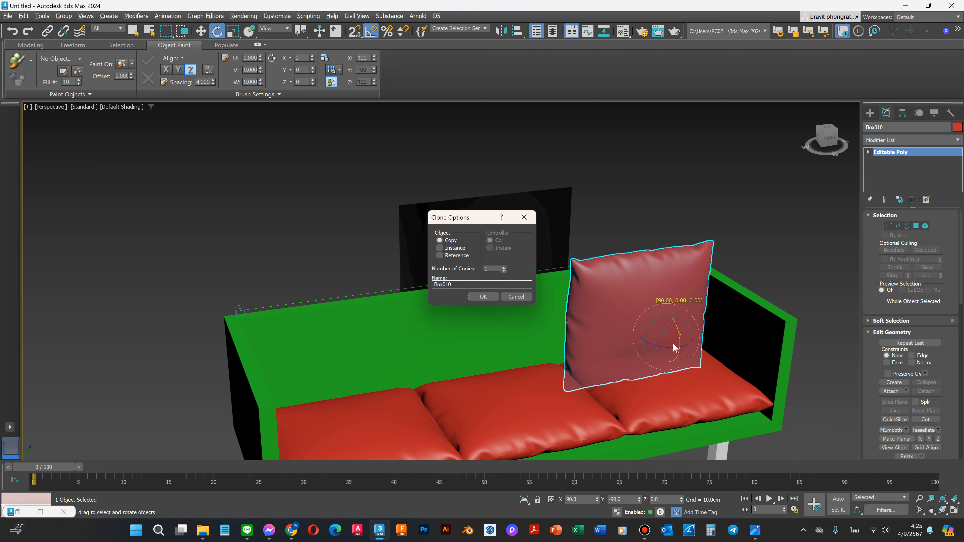
click(482, 297)
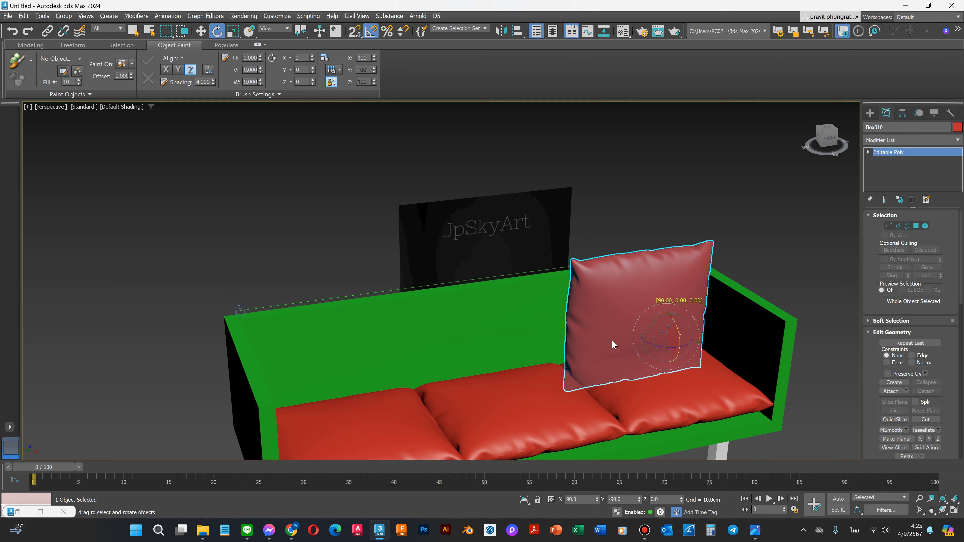
key(w)
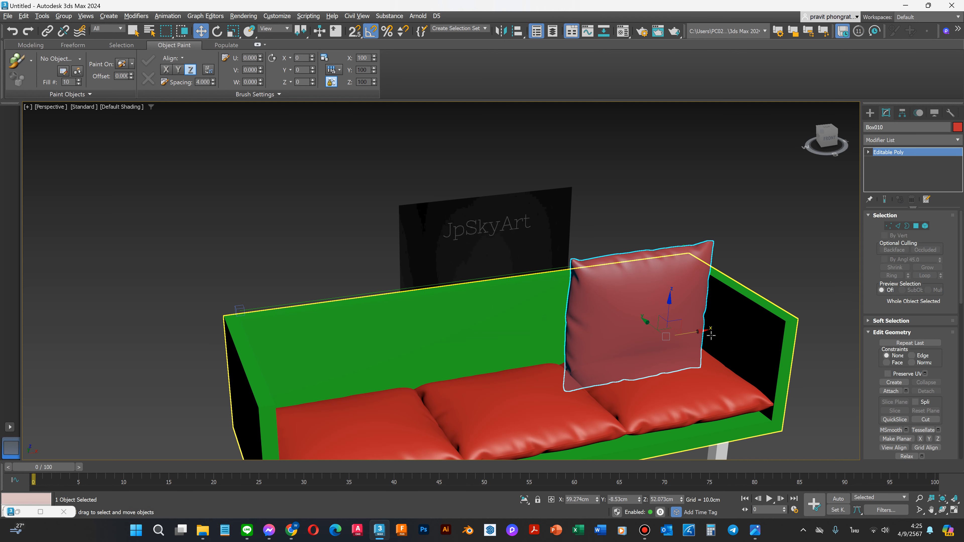
mouse_move(700, 330)
shift+mouse_down()
mouse_move(553, 345)
mouse_move(568, 335)
shift+mouse_up()
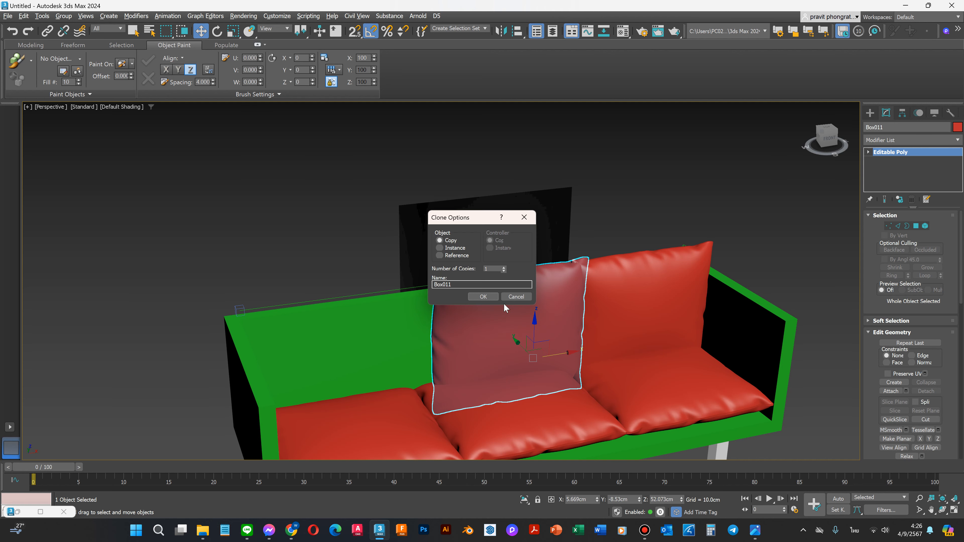
click(484, 297)
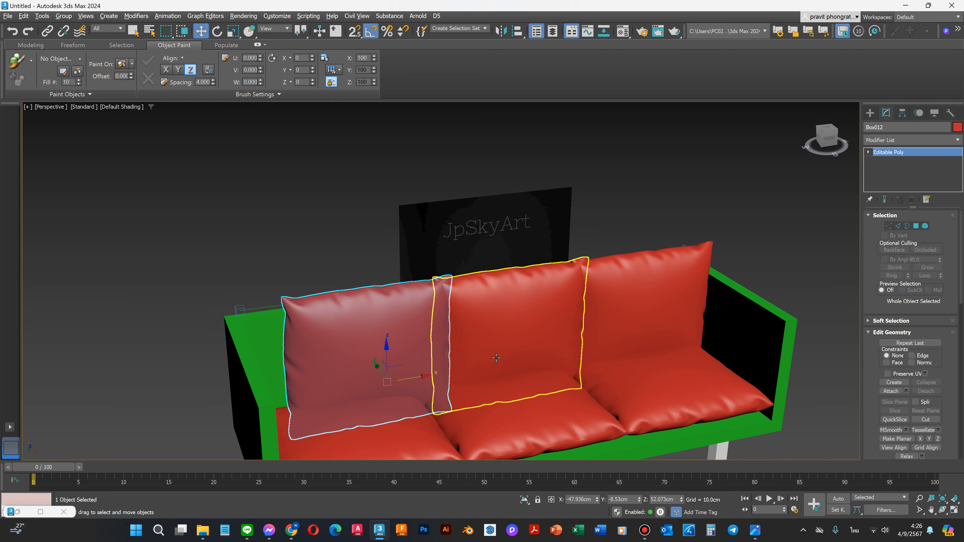
Step: Space the upright cushions by moving the negative-X end one about 9 cm farther along negative X and the middle one to about X 1.1 cm
scroll(531, 322, down, 5)
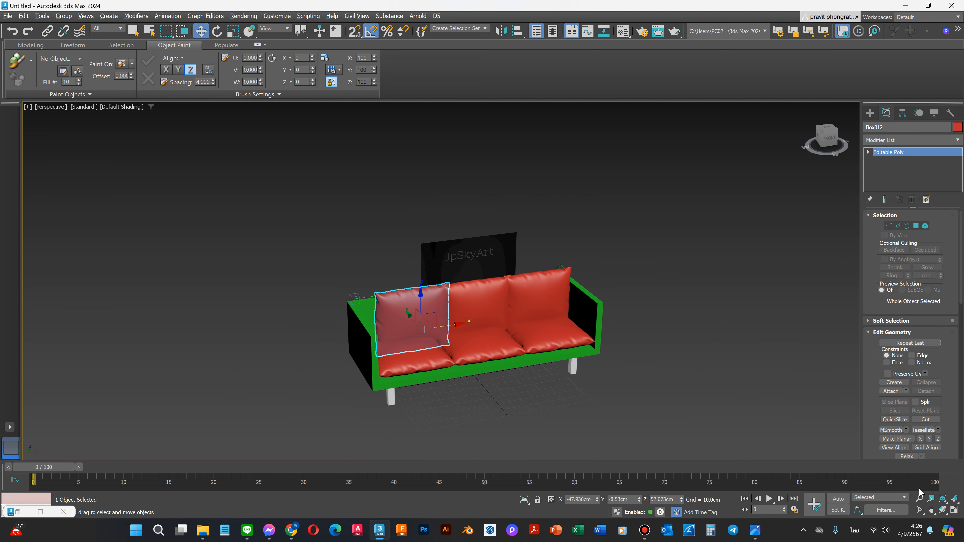
click(941, 510)
drag(448, 328, 439, 322)
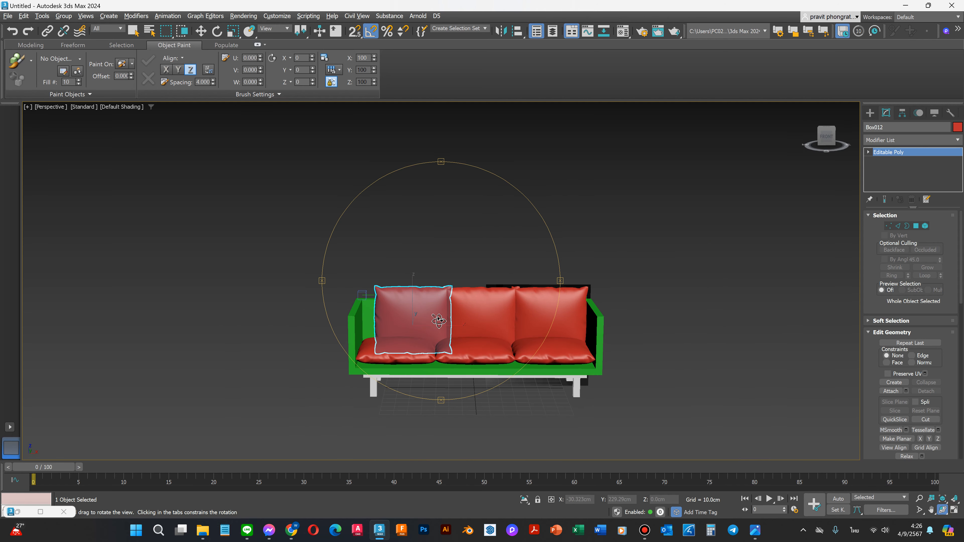
scroll(422, 331, up, 3)
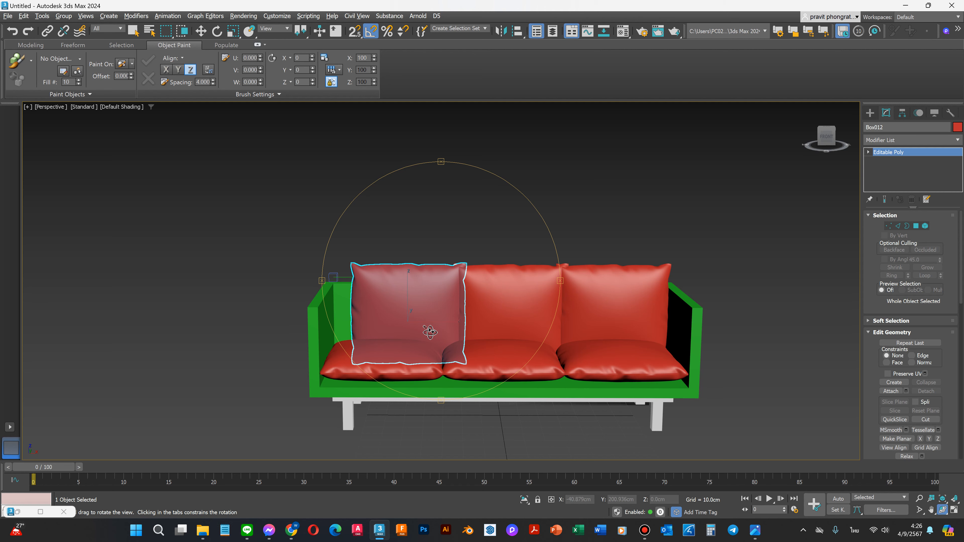
key(w)
scroll(433, 321, up, 3)
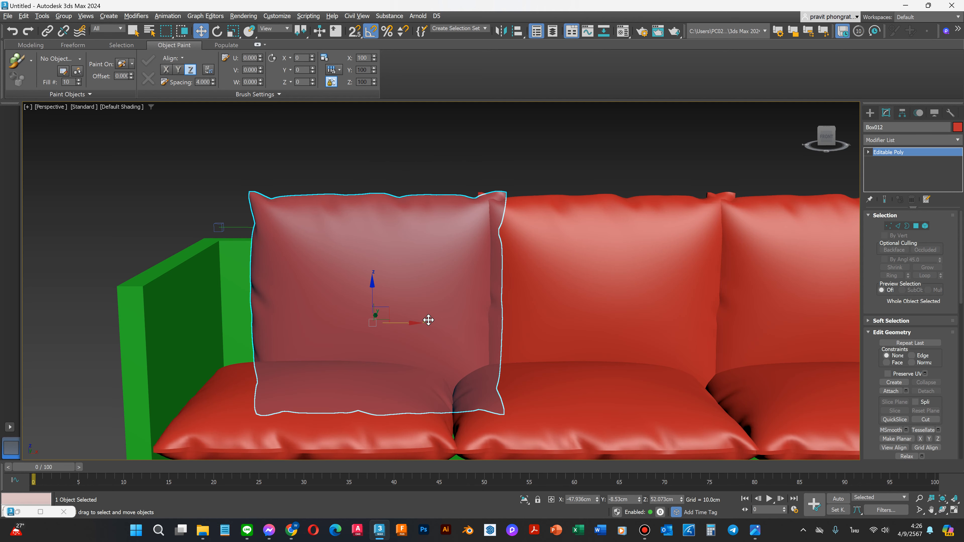
drag(413, 324, 371, 324)
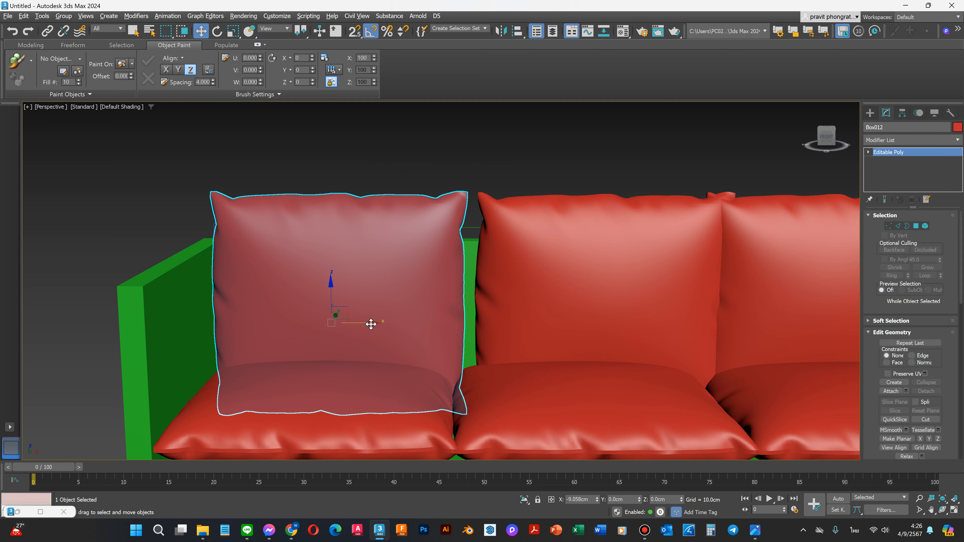
click(619, 318)
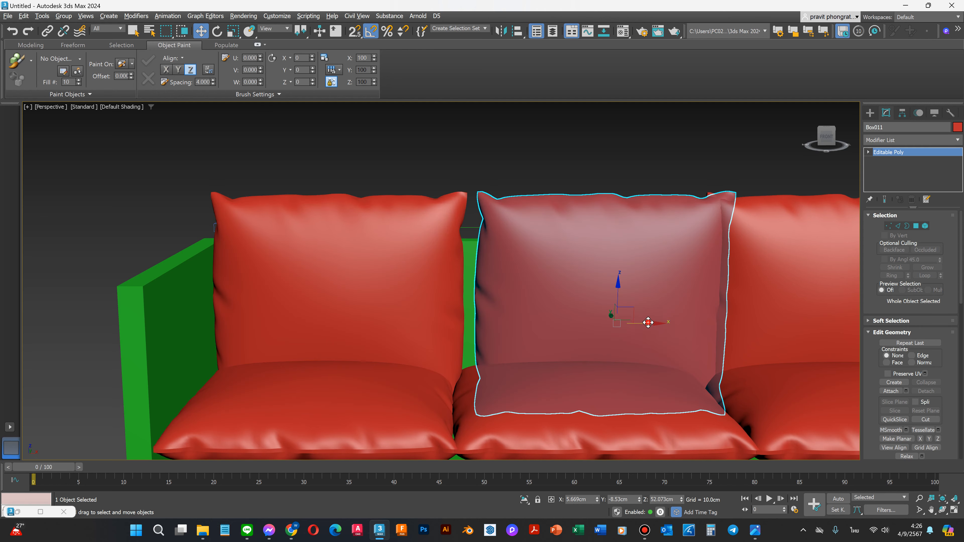
drag(648, 322, 627, 322)
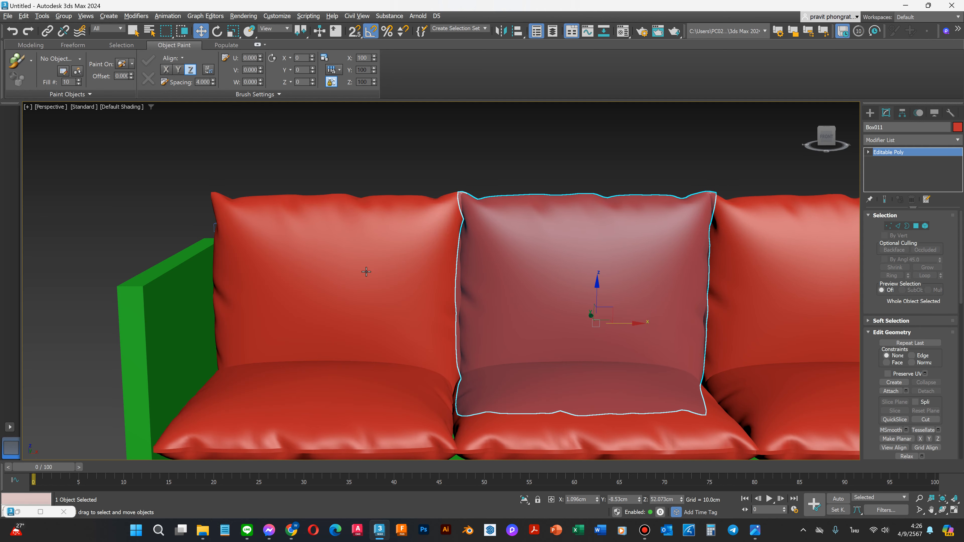
Step: Select all three upright backrest cushions together and view them from the sofa's end
scroll(366, 269, down, 5)
ctrl+click(533, 281)
ctrl+click(364, 270)
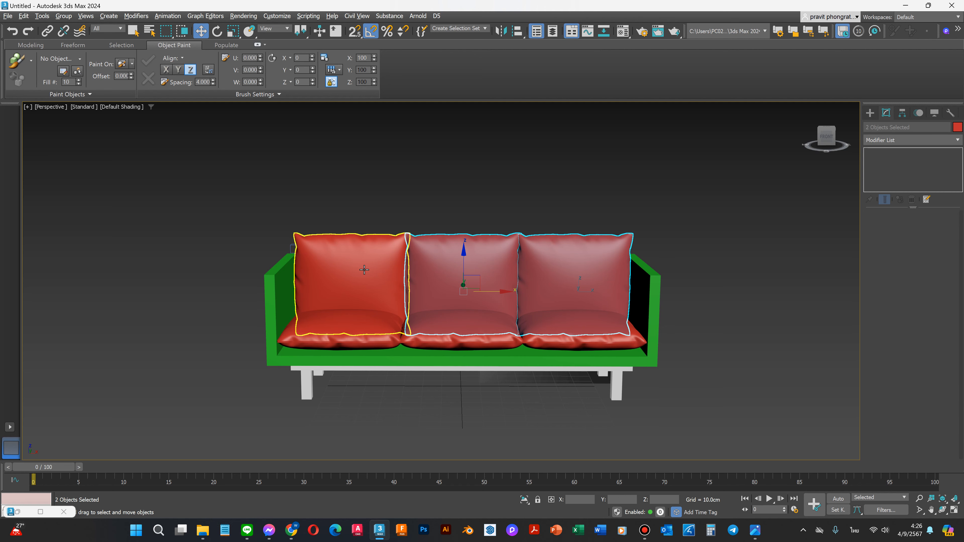
click(942, 510)
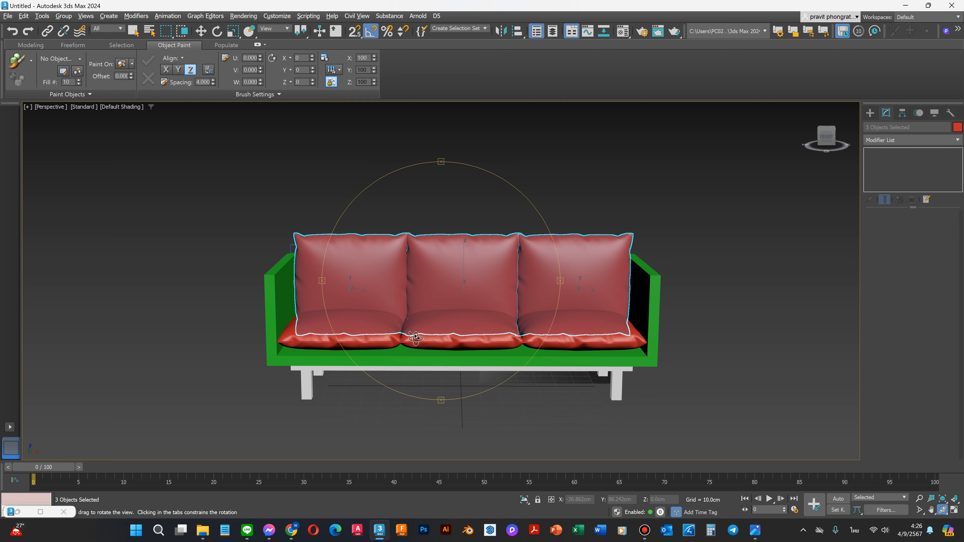
mouse_move(459, 334)
mouse_down()
mouse_move(429, 335)
mouse_move(459, 339)
mouse_up()
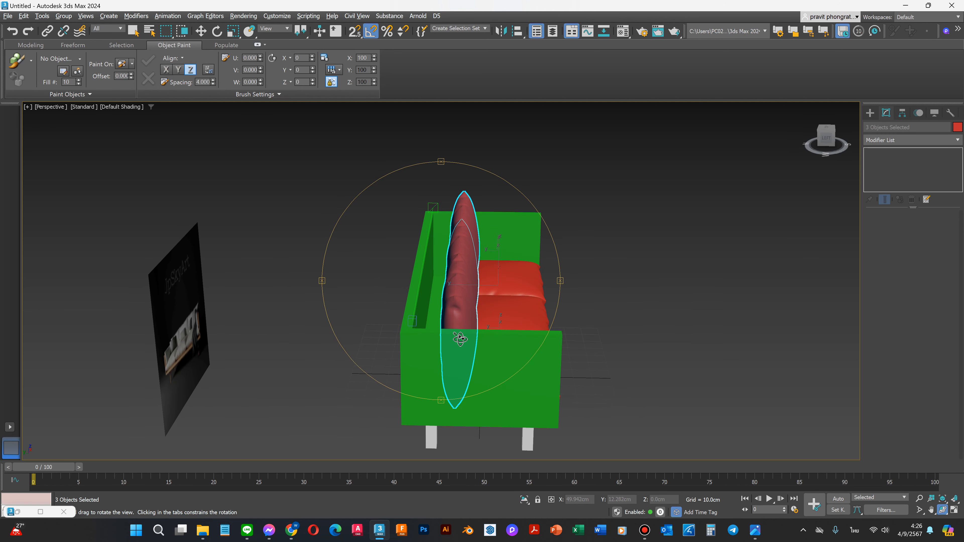
key(w)
scroll(428, 309, up, 3)
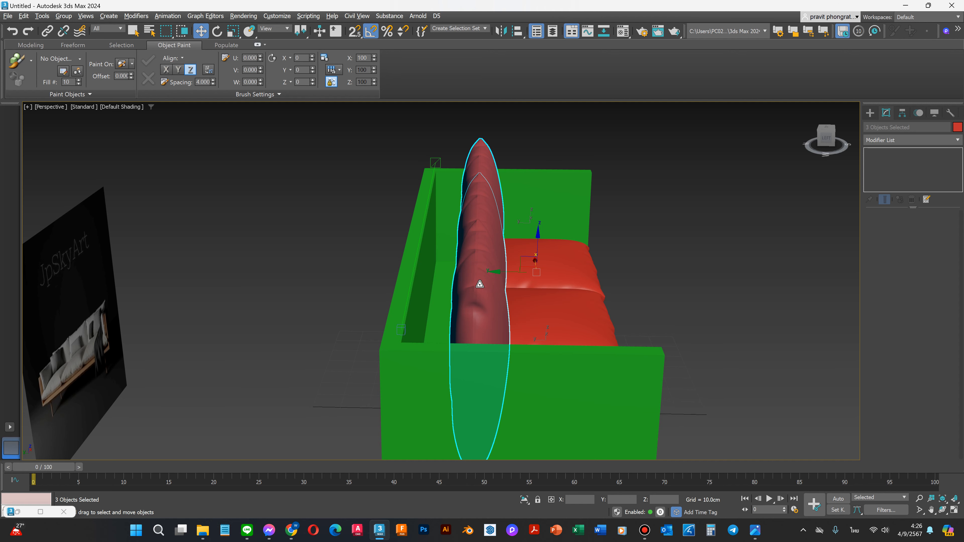
Step: Try to rotate the three upright cushions into a backward lean, and undo the rotation
key(r)
key(e)
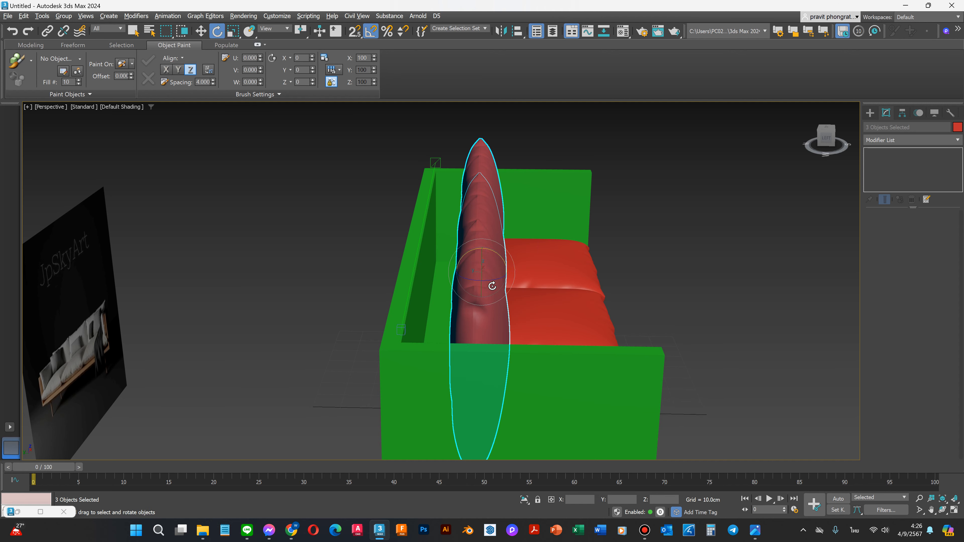
drag(500, 258, 498, 257)
key(ctrl+z)
Step: Tilt the three upright cushions backwards about the X axis and move them back along Y against the sofa's back panel
scroll(526, 272, up, 5)
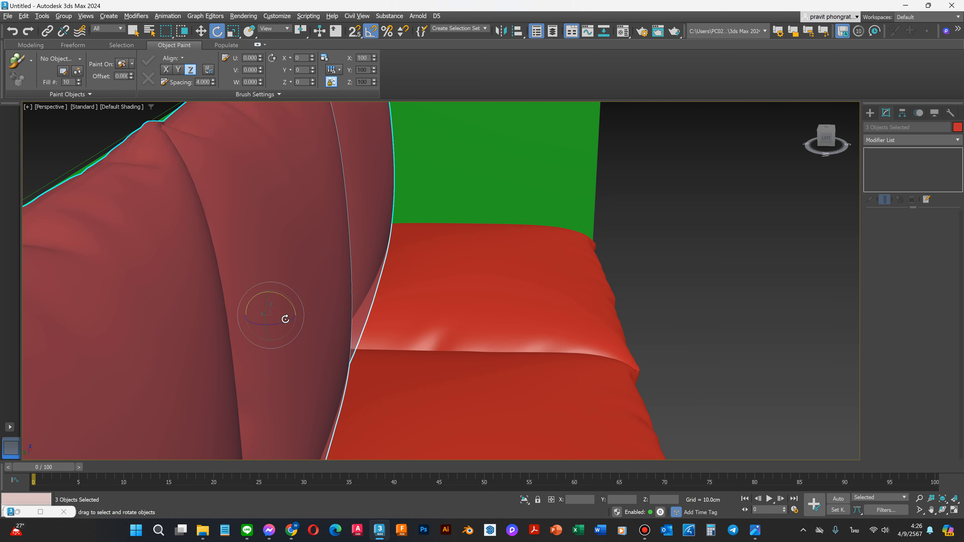
scroll(266, 304, down, 8)
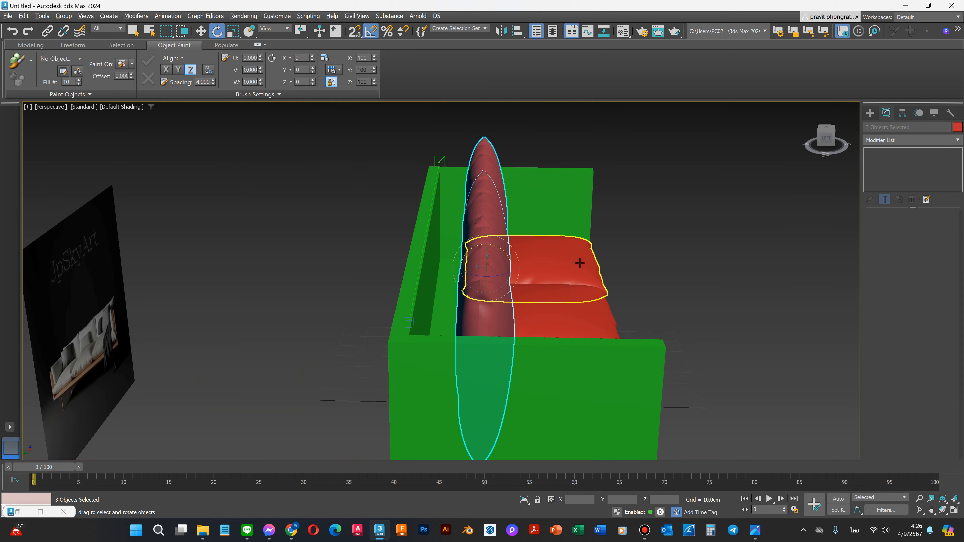
scroll(494, 266, up, 8)
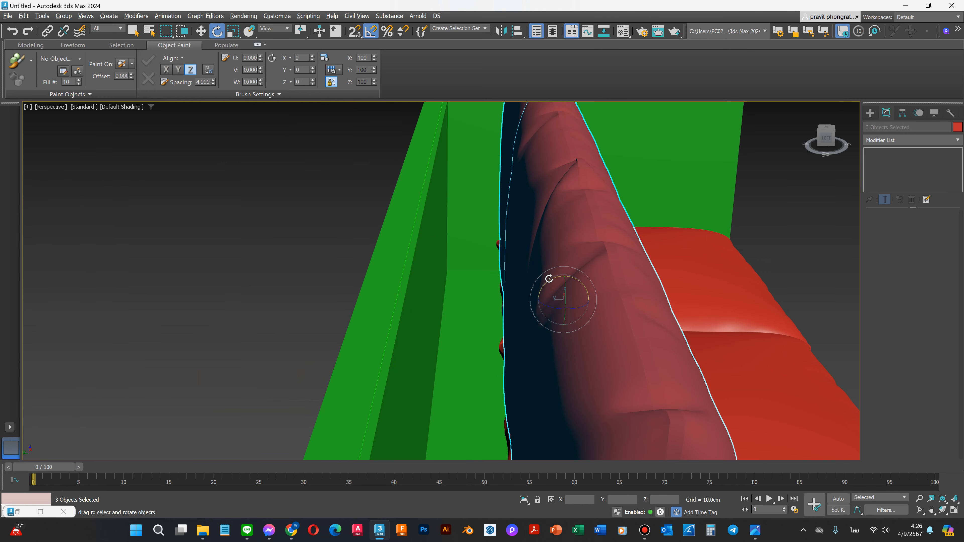
drag(552, 279, 546, 280)
scroll(513, 226, down, 5)
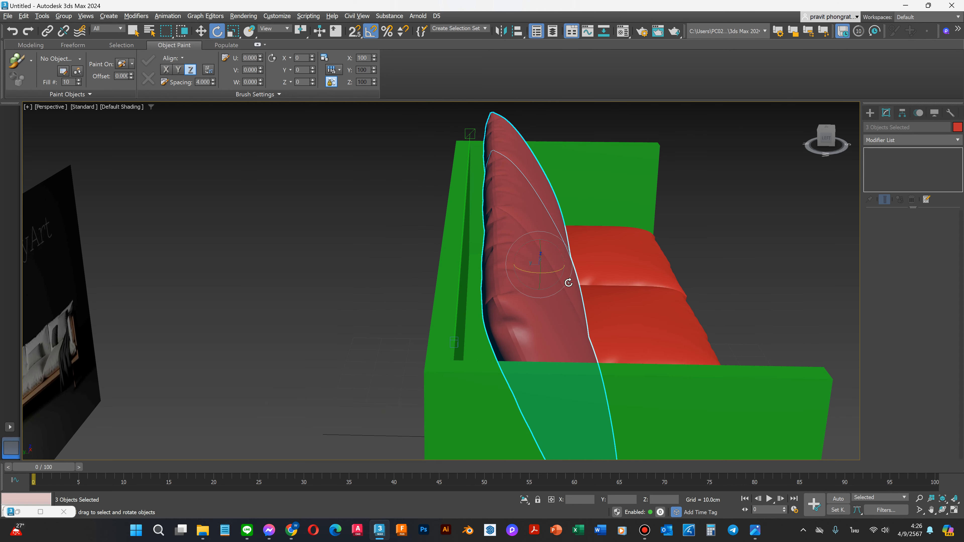
key(w)
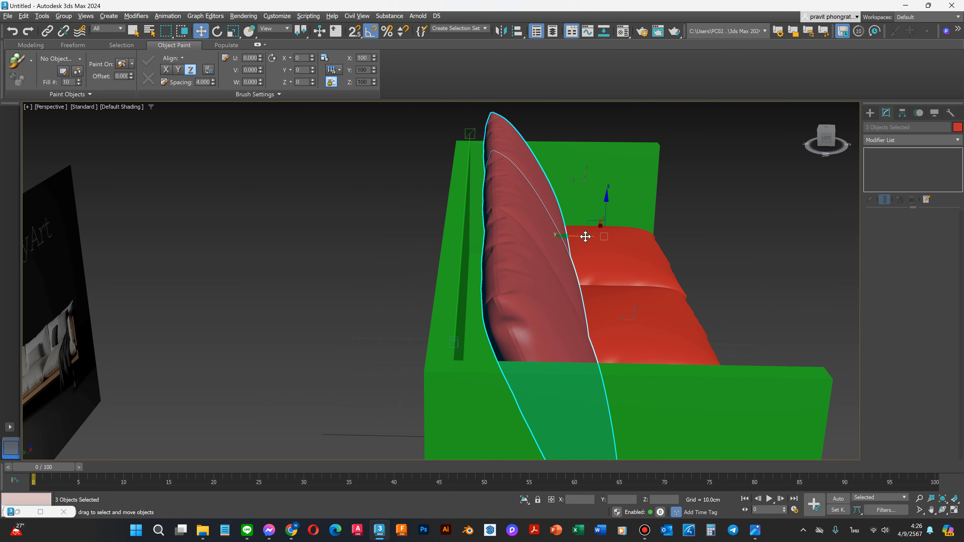
drag(580, 236, 550, 240)
click(316, 243)
scroll(316, 244, down, 8)
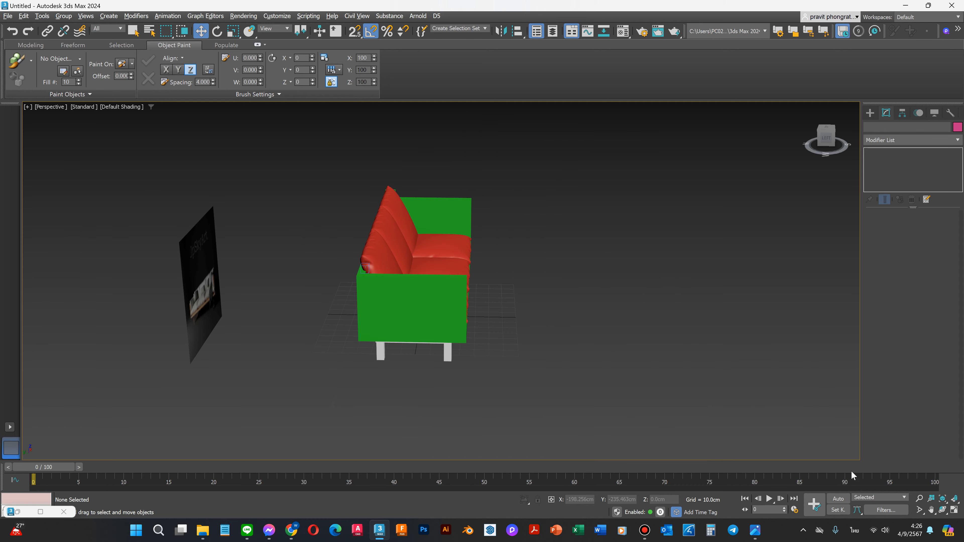
Step: Inspect the cushioned sofa from the front and examine the small throw pillows in the reference photo
click(942, 510)
drag(428, 311, 381, 305)
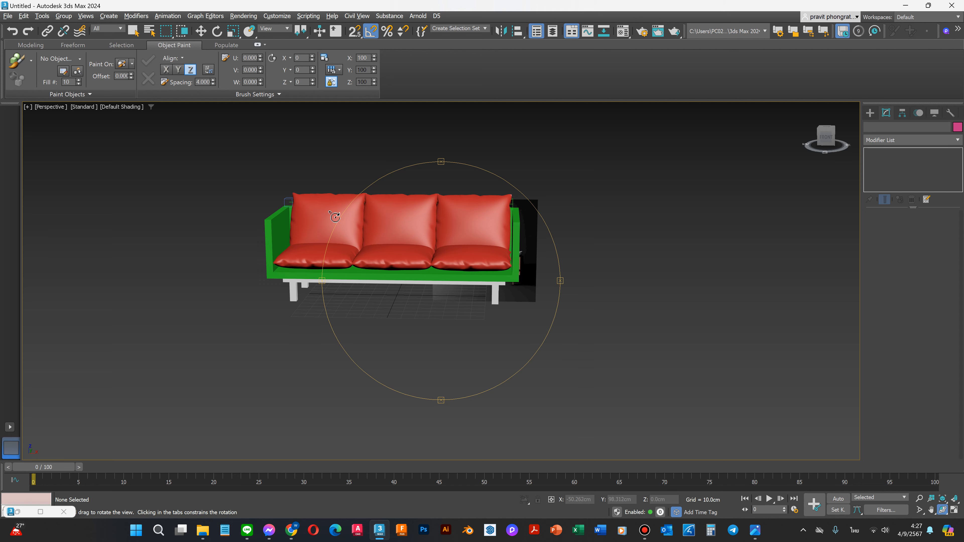
scroll(335, 216, up, 3)
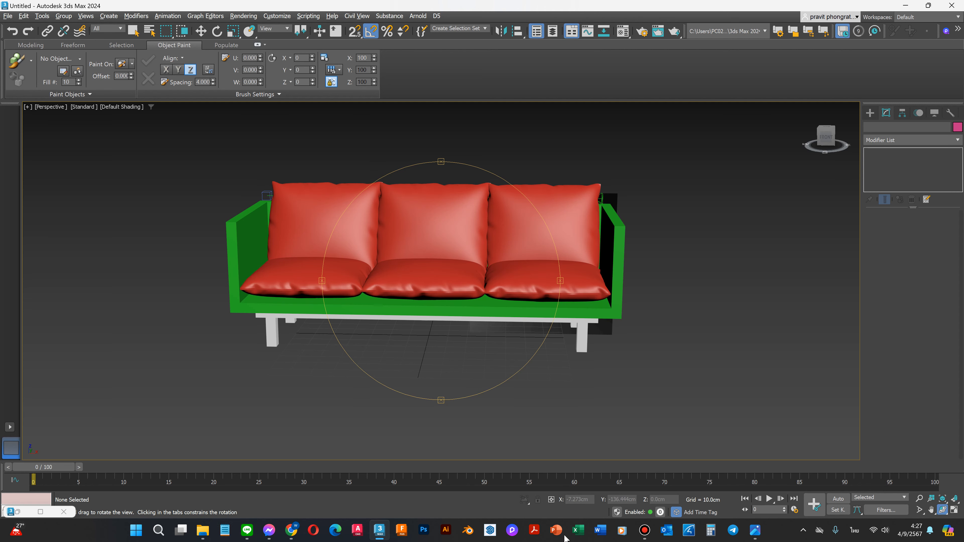
click(754, 534)
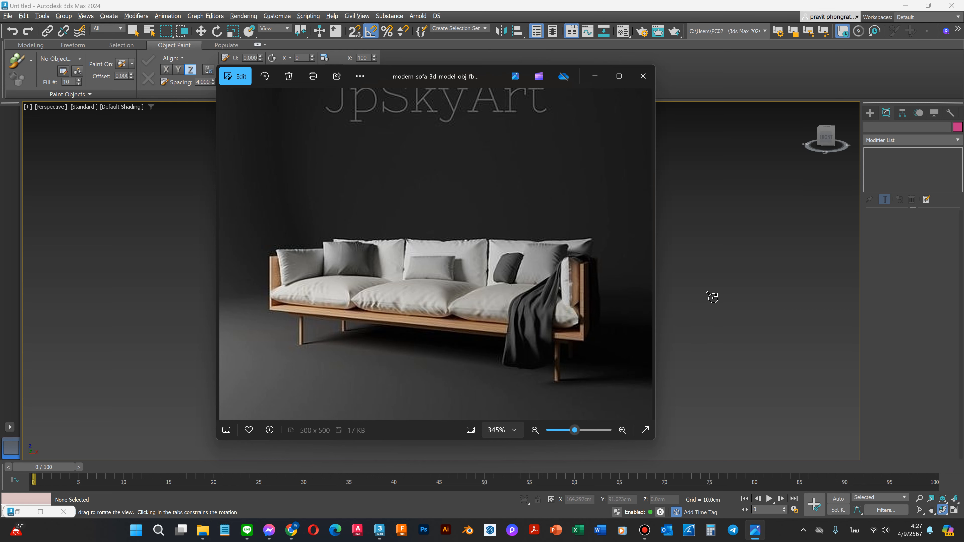
click(594, 77)
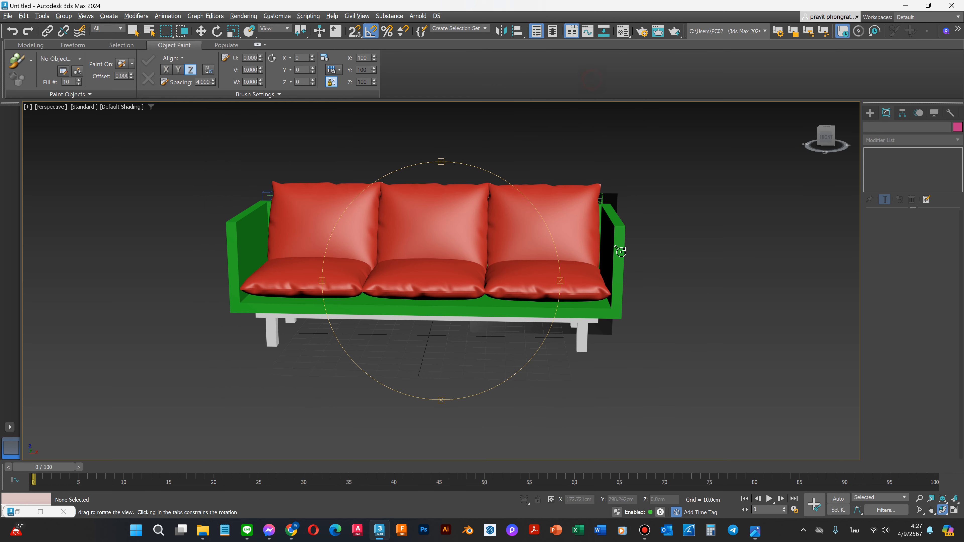
Step: Create a thin upright box beyond the sofa's positive-X end, about 154 cm long, 4 cm wide and 48 cm high
click(870, 113)
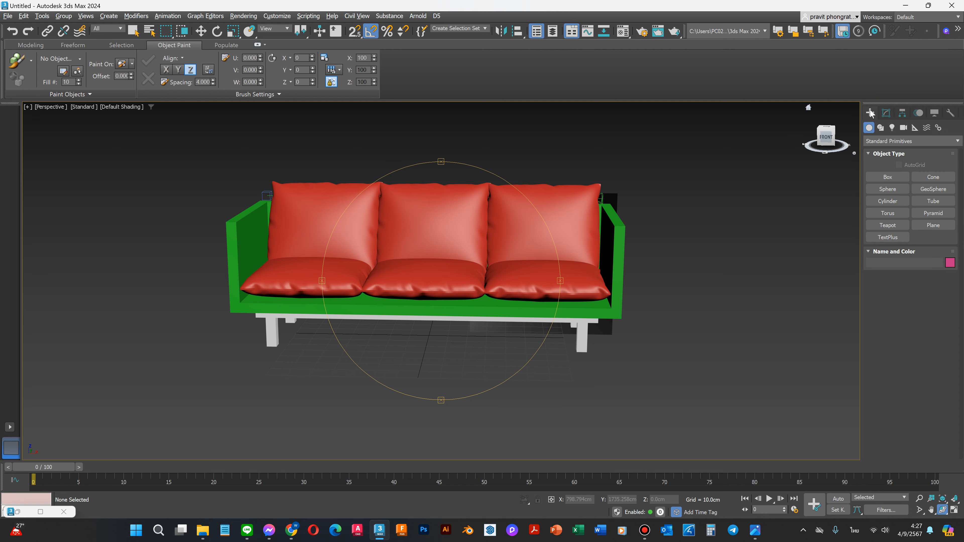
click(888, 177)
drag(670, 213, 698, 247)
click(701, 184)
Step: Set the new box's length to 45 cm, width to 1 cm and height to 25 cm
click(914, 324)
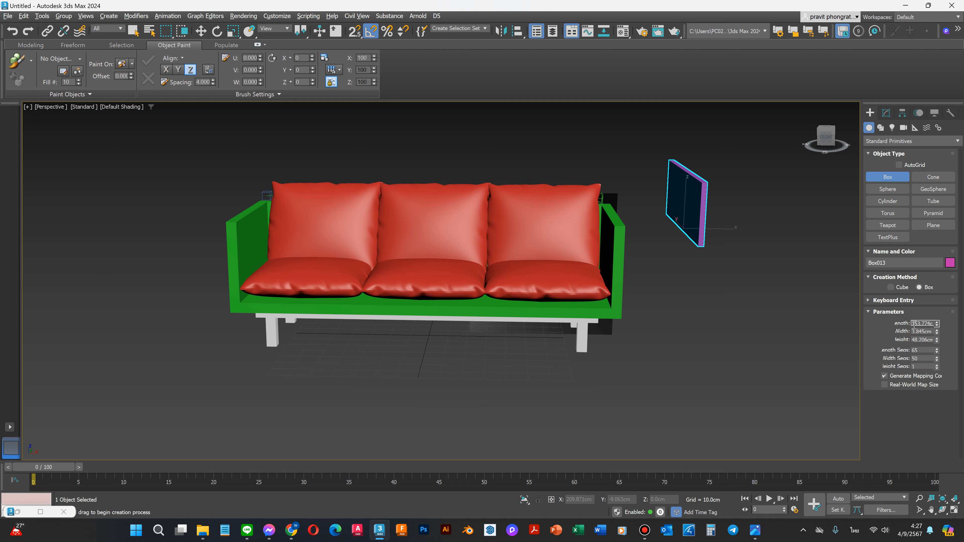
click(912, 331)
drag(926, 332, 875, 330)
text(1)
key(Tab)
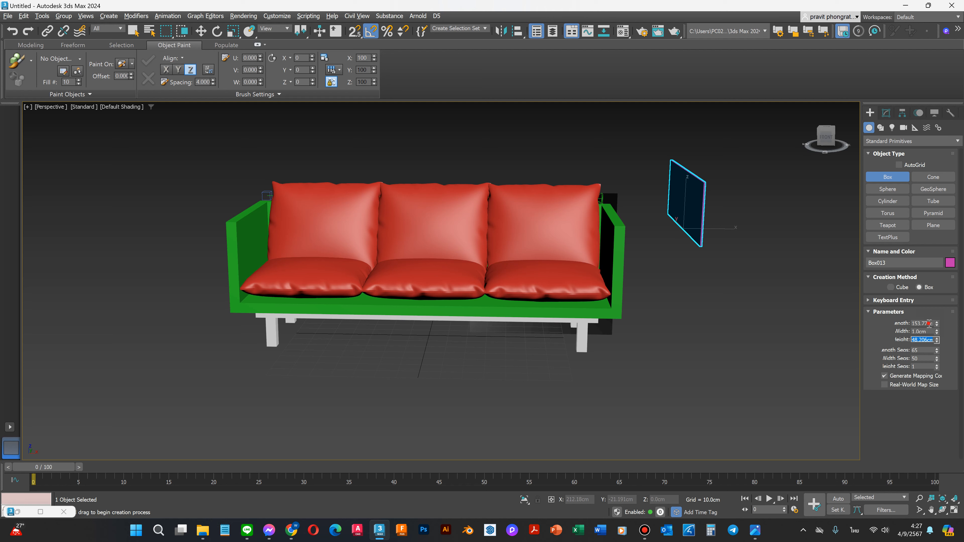
click(929, 323)
key(Tab)
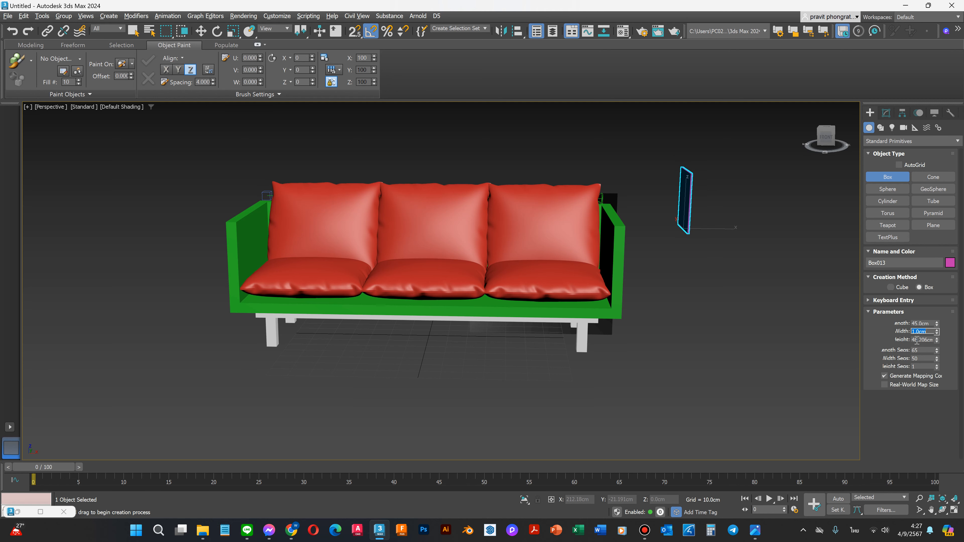
key(Tab)
text(25)
key(Tab)
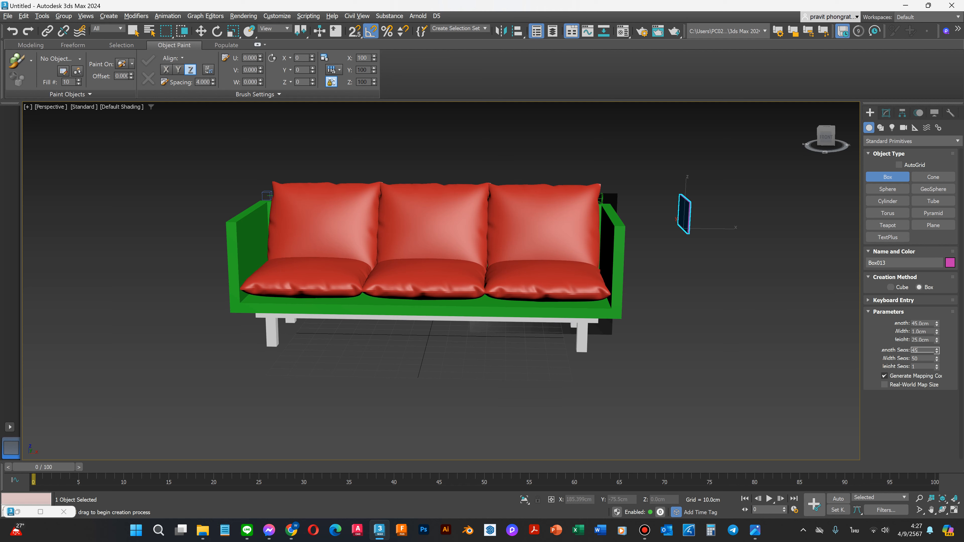
Step: Set the thin box's segments to 45 along its length, 1 across its width and 25 along its height
text(45)
key(Tab)
text(1)
key(Tab)
text(25)
key(Tab)
key(e)
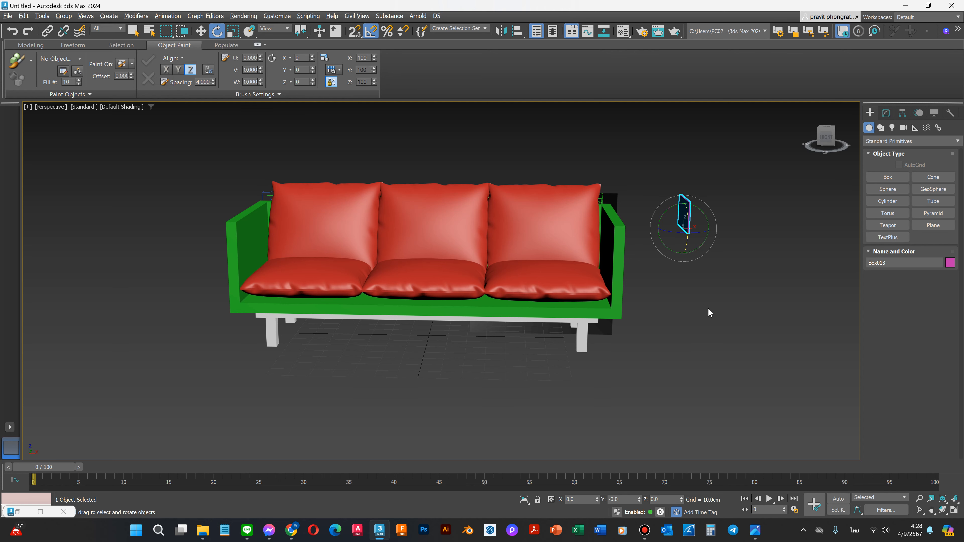
click(698, 296)
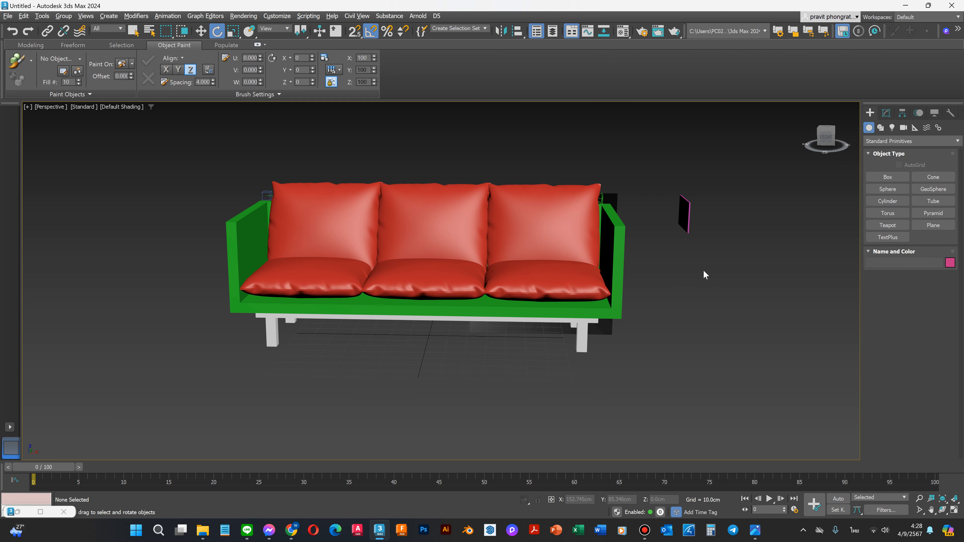
Step: In the top view, move the thin box along negative Y to about Y 6.4 cm, level with the sofa
key(t)
scroll(700, 249, down, 12)
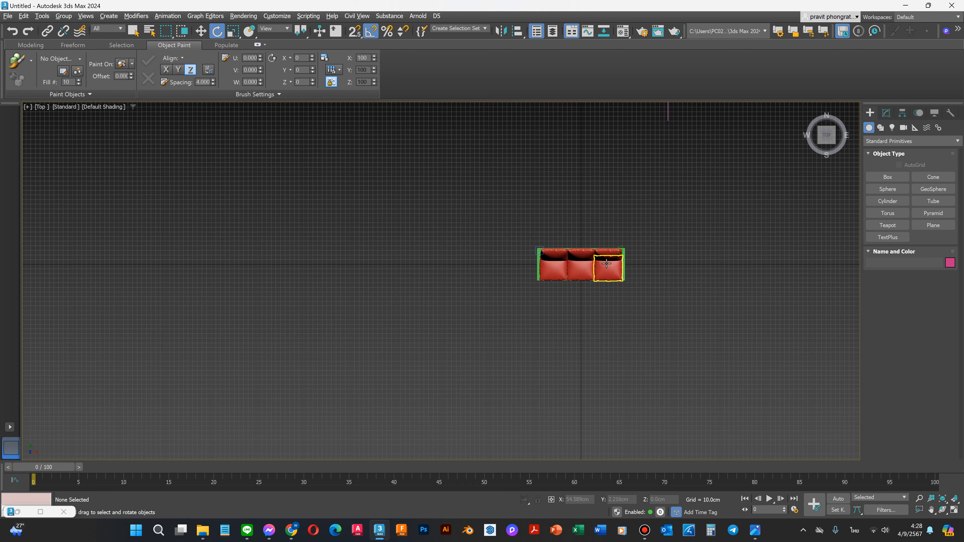
click(634, 236)
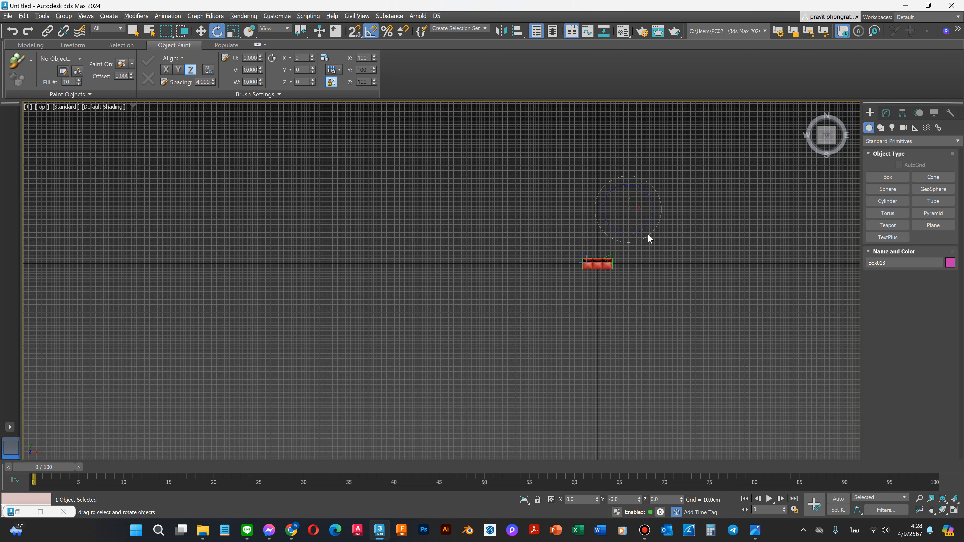
key(w)
scroll(622, 233, up, 3)
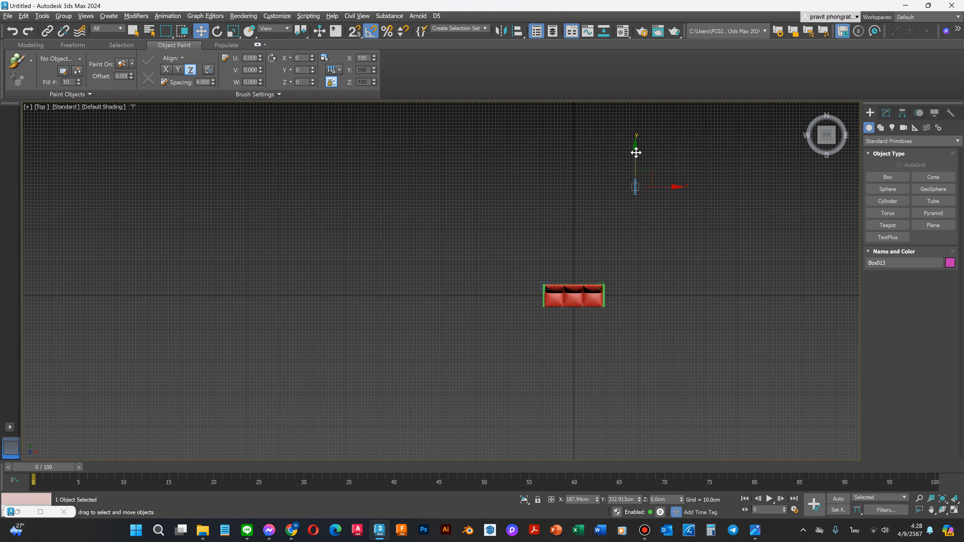
drag(634, 152, 632, 260)
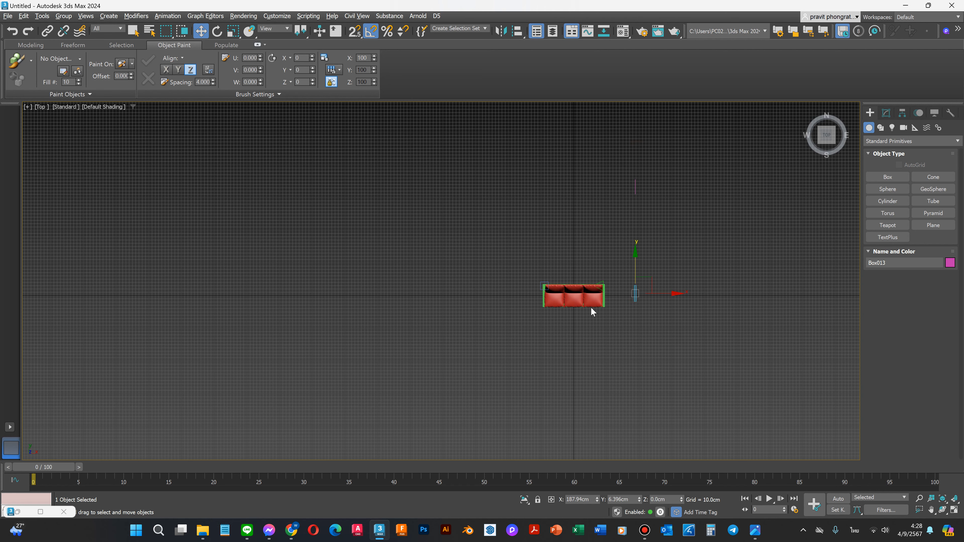
scroll(592, 308, up, 2)
scroll(591, 308, down, 1)
scroll(645, 275, down, 2)
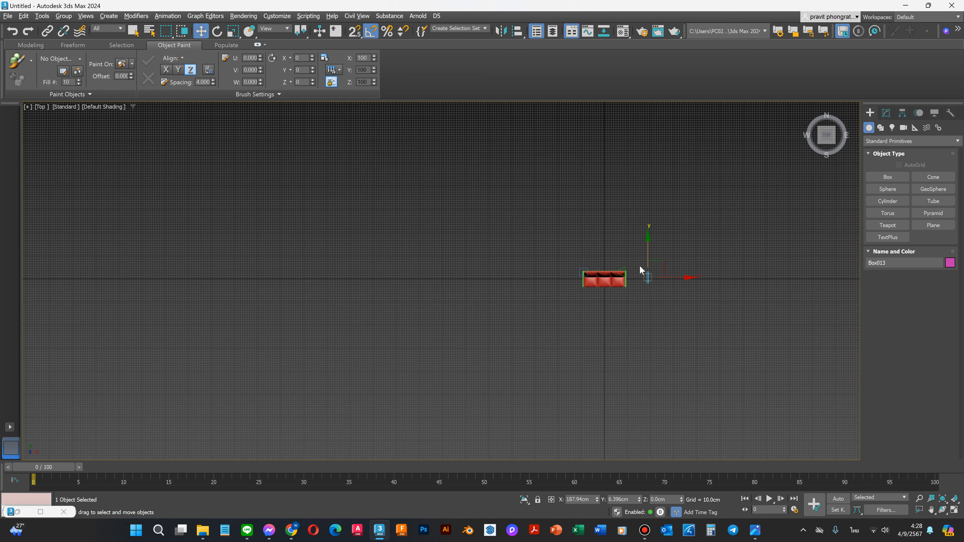
Step: Move the thin box onto the outer edge of the positive-X seat cushion, at about X 85.7 cm and Y -11.1 cm
scroll(646, 280, up, 4)
click(694, 296)
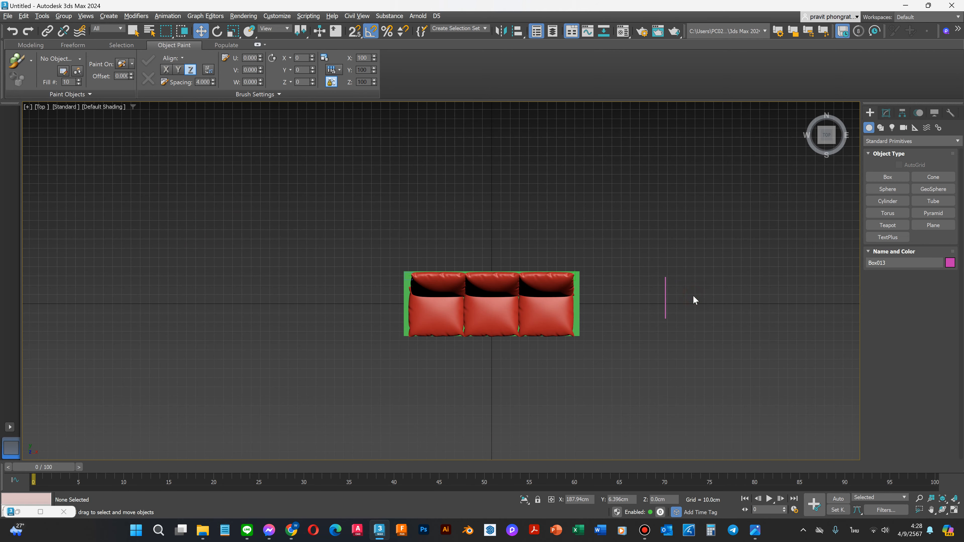
drag(634, 270, 671, 328)
scroll(569, 333, up, 3)
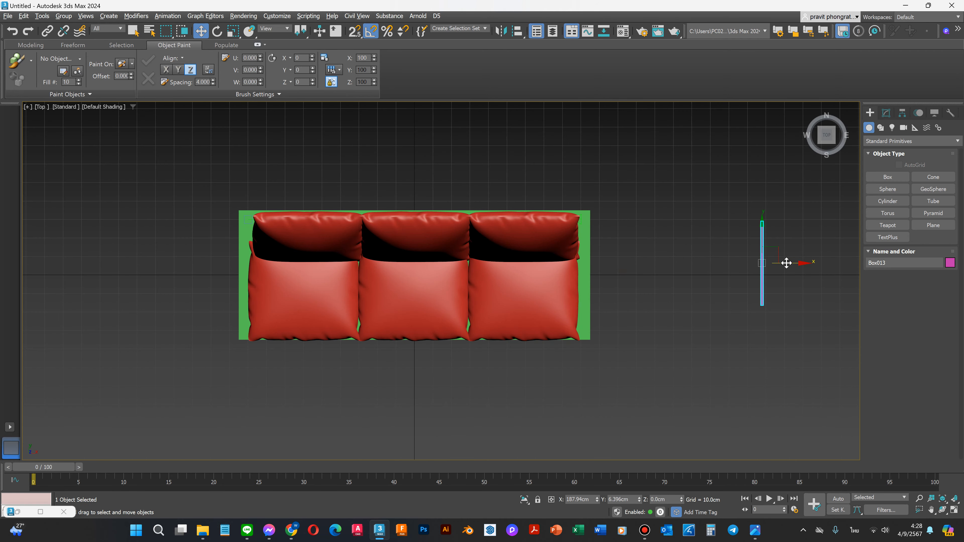
drag(787, 263, 603, 273)
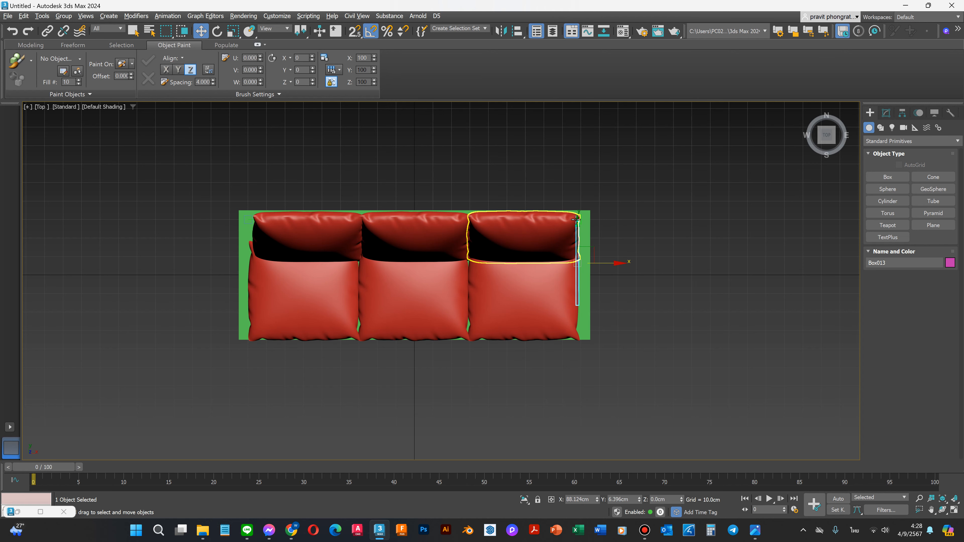
drag(576, 225, 576, 252)
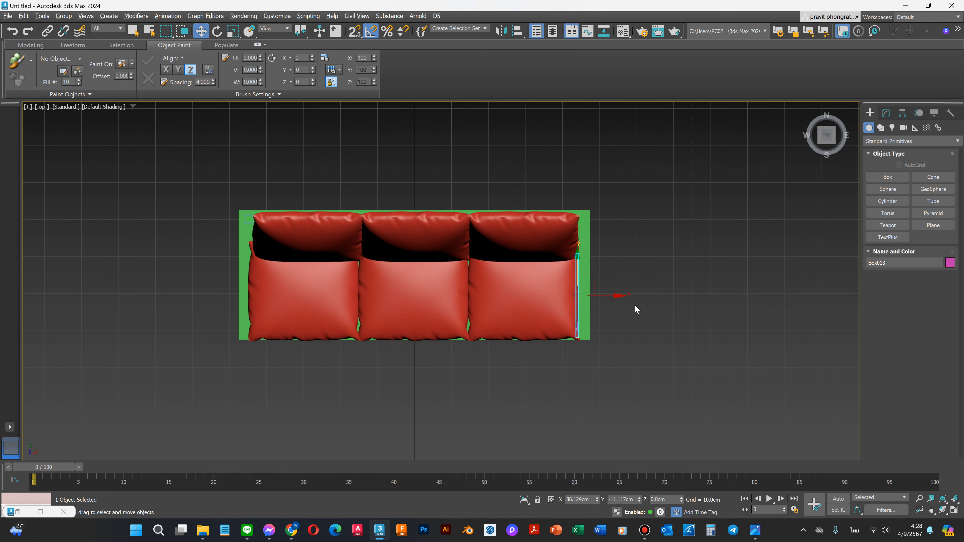
drag(617, 297, 615, 296)
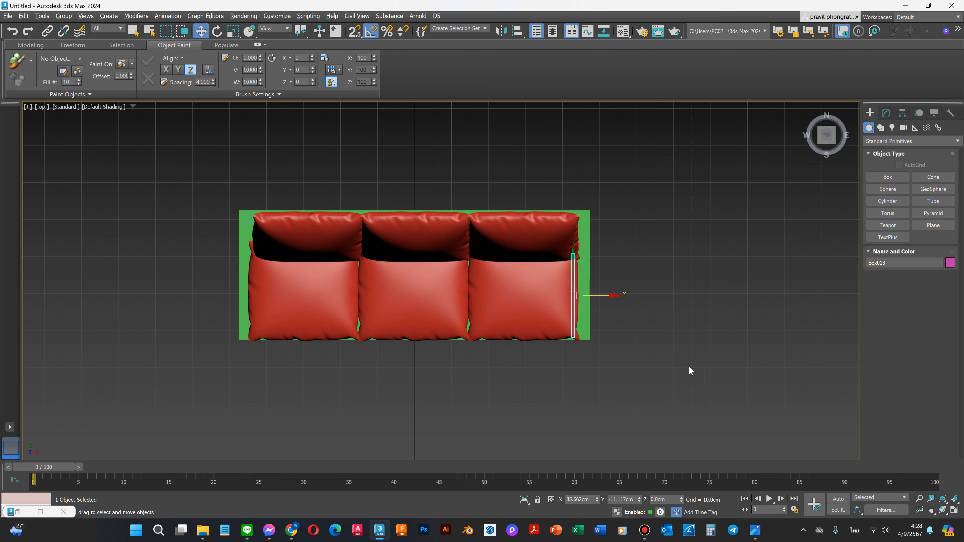
click(656, 343)
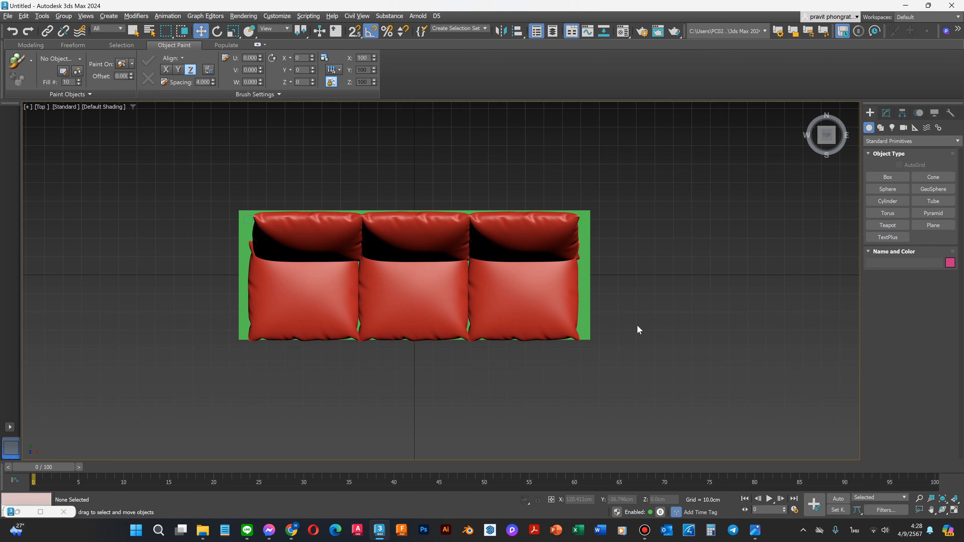
Step: In the front view, raise the thin box along Z to about 48.9 cm, above the positive-X seat cushion
scroll(634, 341, down, 4)
scroll(600, 339, up, 4)
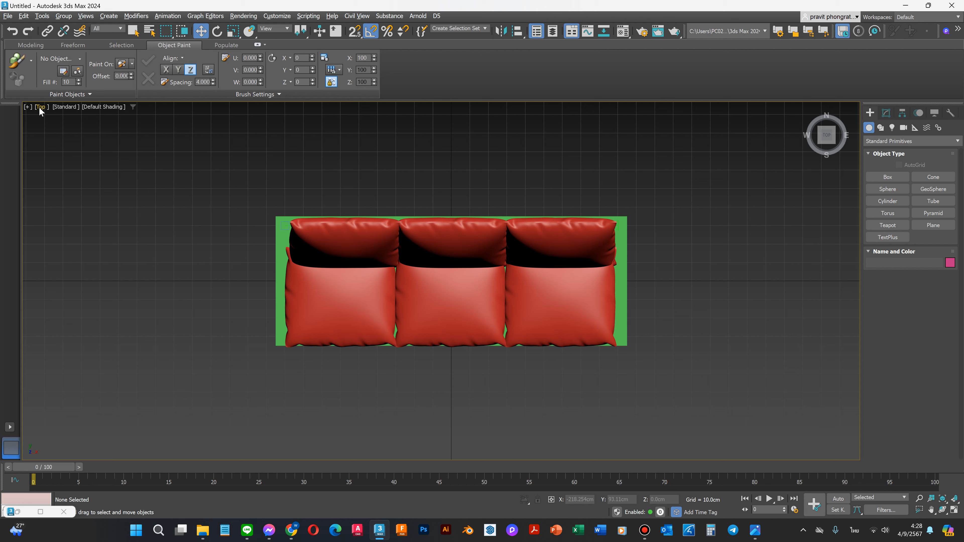
key(f)
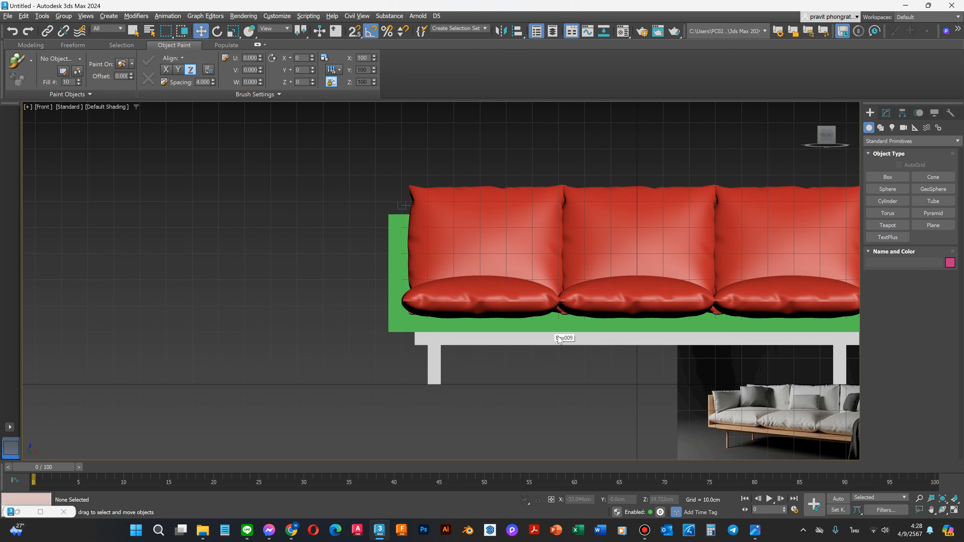
scroll(385, 318, down, 4)
scroll(620, 339, up, 3)
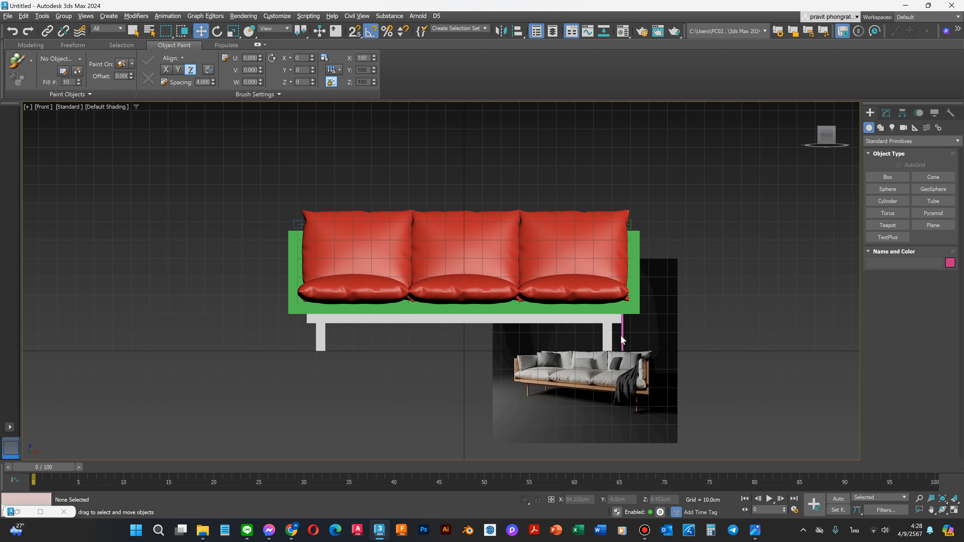
click(622, 330)
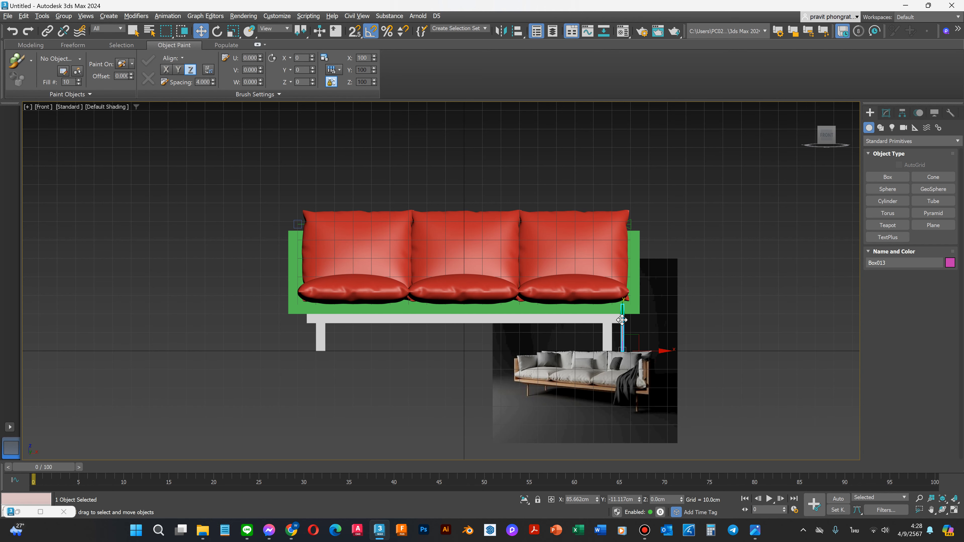
drag(623, 321, 612, 248)
scroll(624, 219, up, 3)
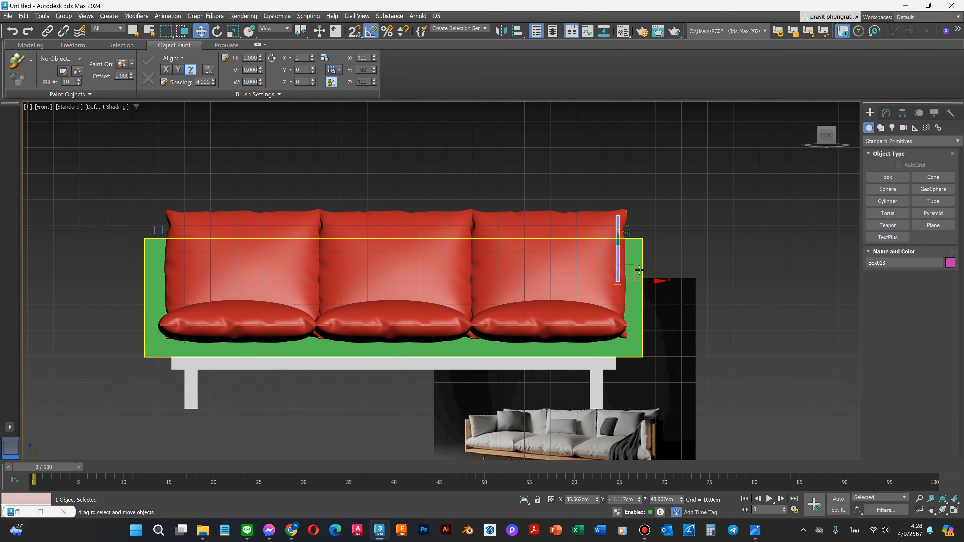
Step: Fine-tune the thin box beside the backrest cushion's outer edge, to about X 86.6 cm and Z 52.7 cm
drag(646, 280, 644, 279)
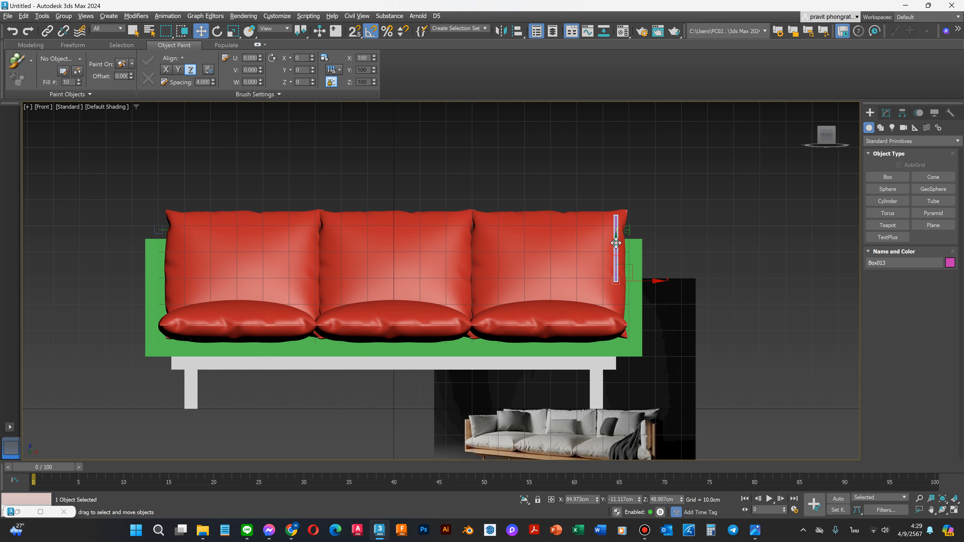
drag(615, 249, 615, 239)
drag(646, 269, 650, 271)
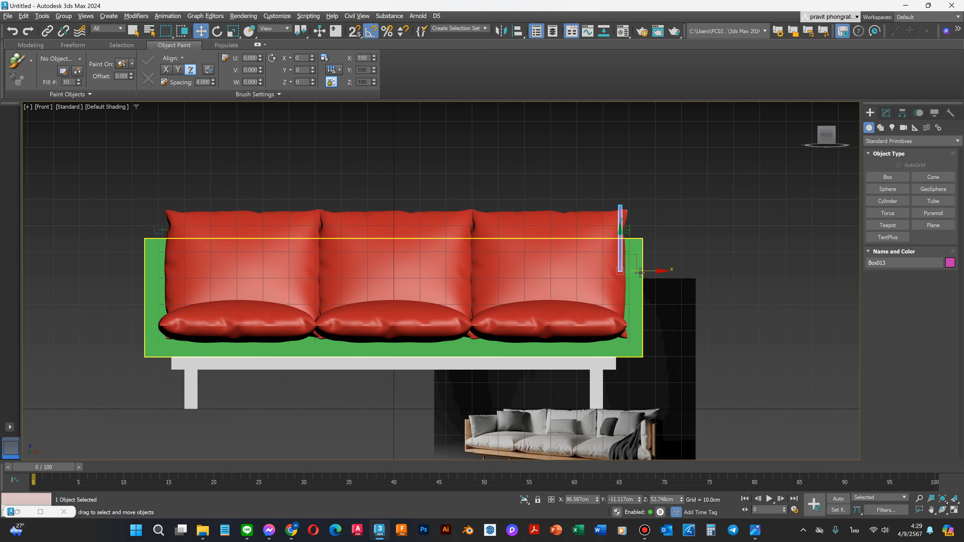
Step: Clone the thin box as a single copy to the opposite end of the sofa, at about X -87.0 cm
click(653, 271)
click(621, 251)
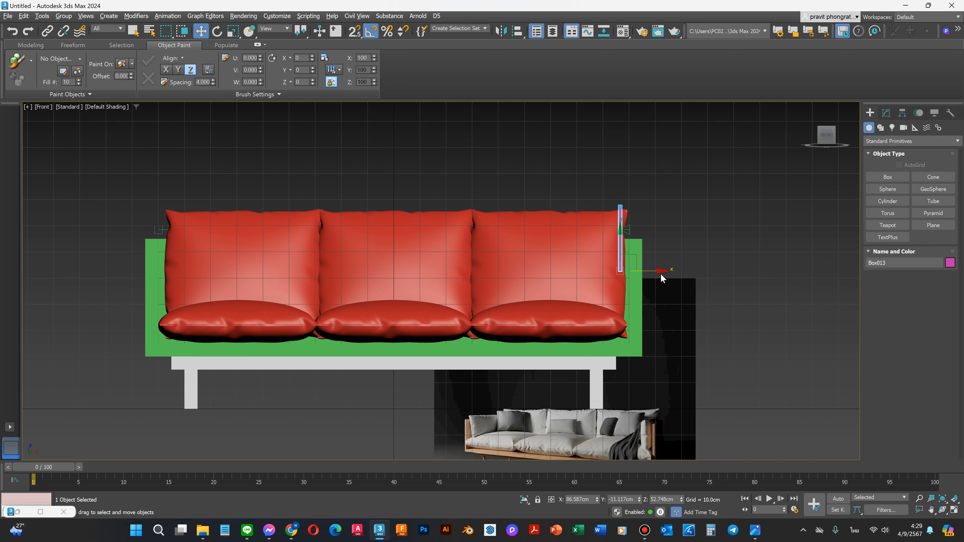
shift+drag(654, 270, 205, 253)
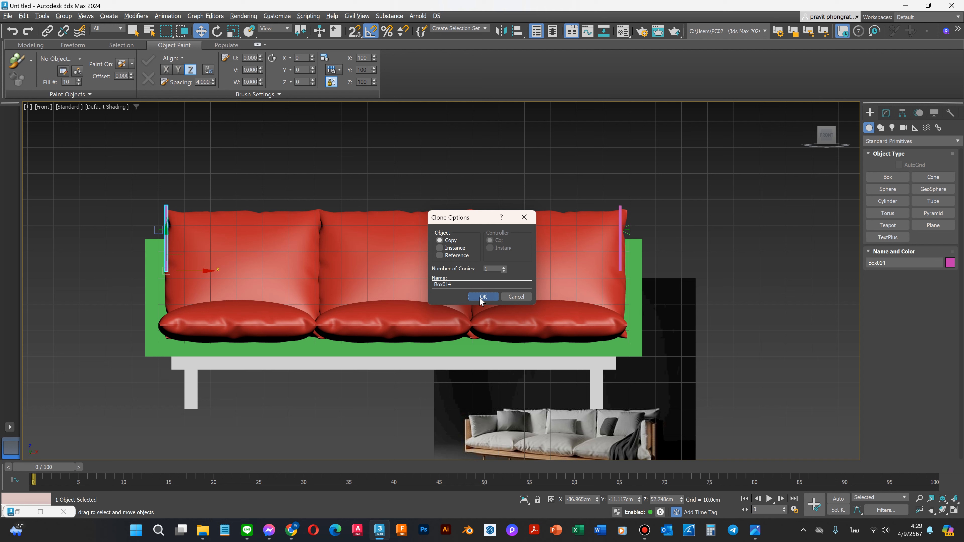
click(482, 296)
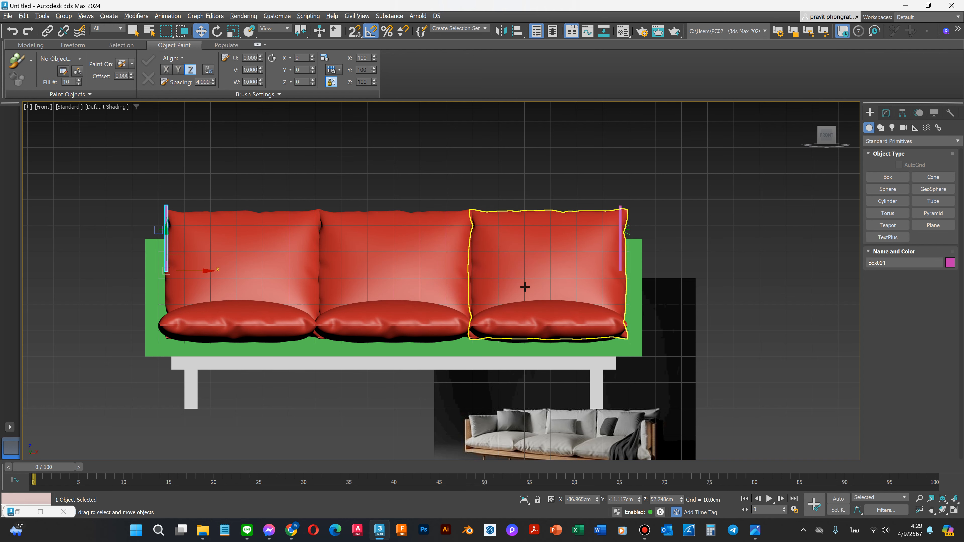
Step: Apply one shared Cloth modifier to both thin boxes, the green sofa frame, and the outer seat and backrest cushions
click(621, 246)
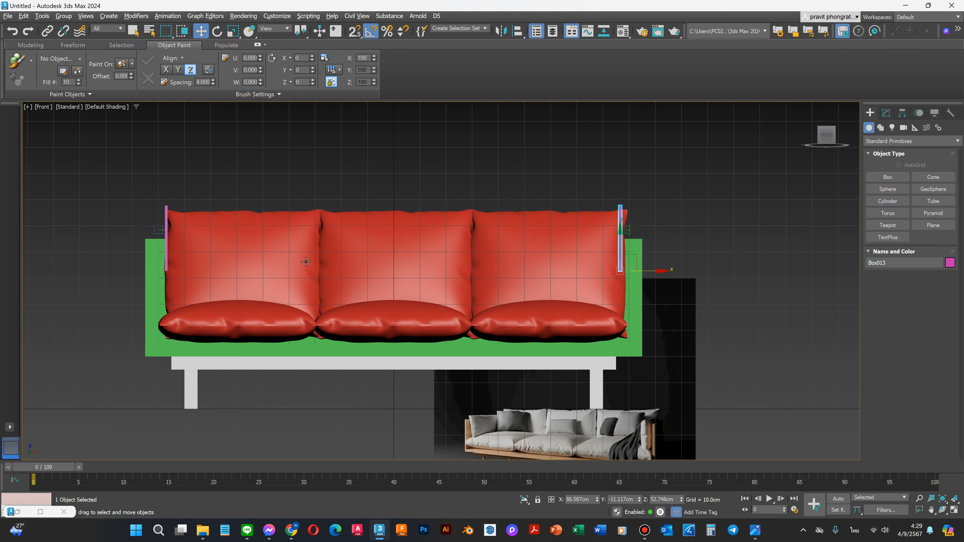
ctrl+click(167, 257)
ctrl+click(155, 289)
ctrl+click(236, 326)
ctrl+click(547, 327)
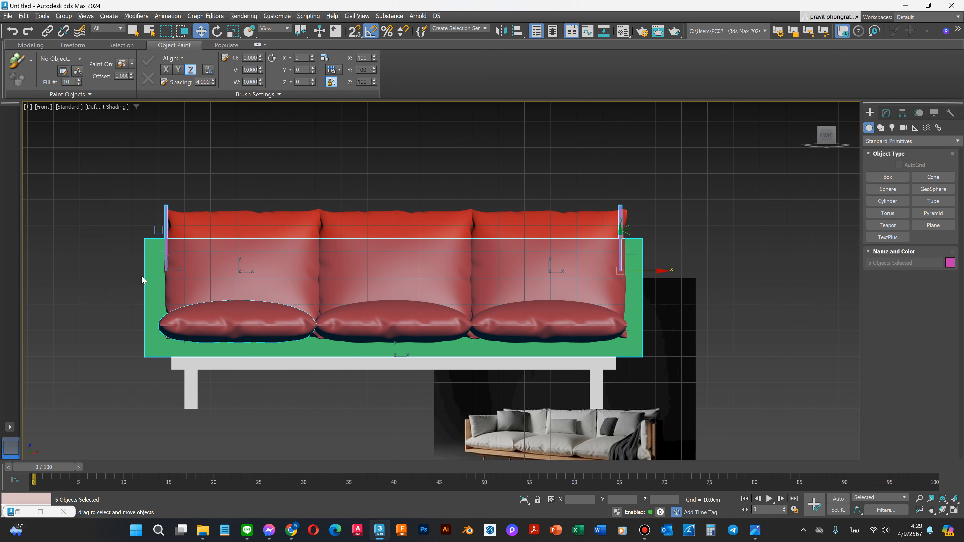
ctrl+click(251, 228)
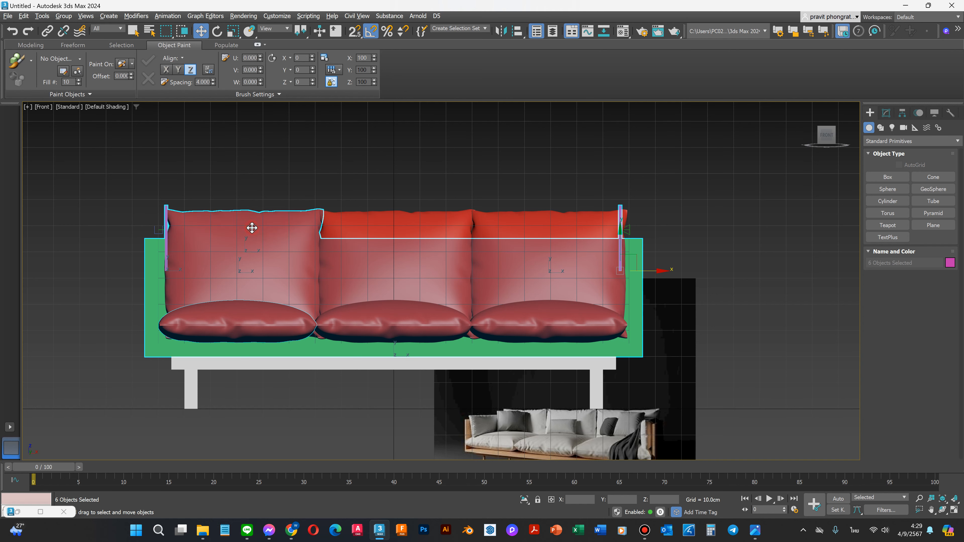
ctrl+click(526, 227)
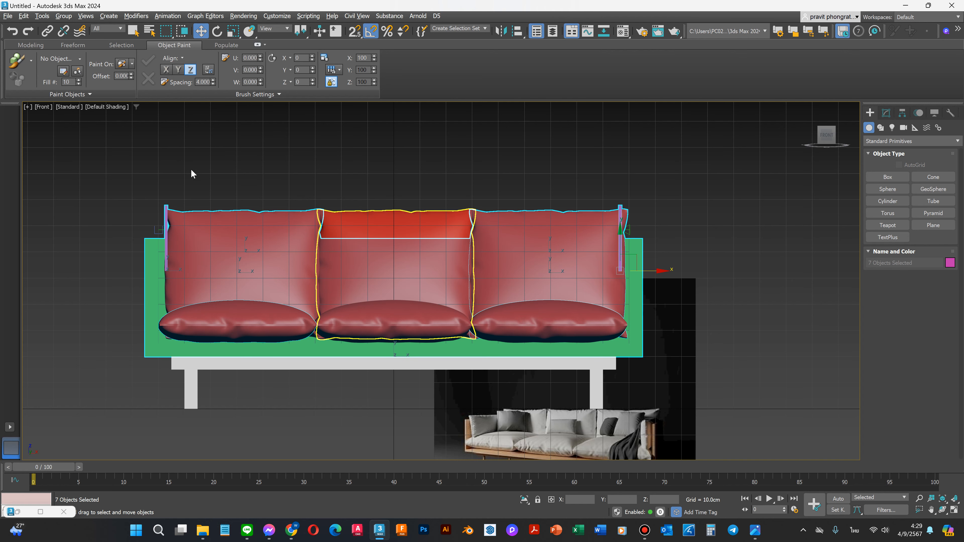
click(886, 112)
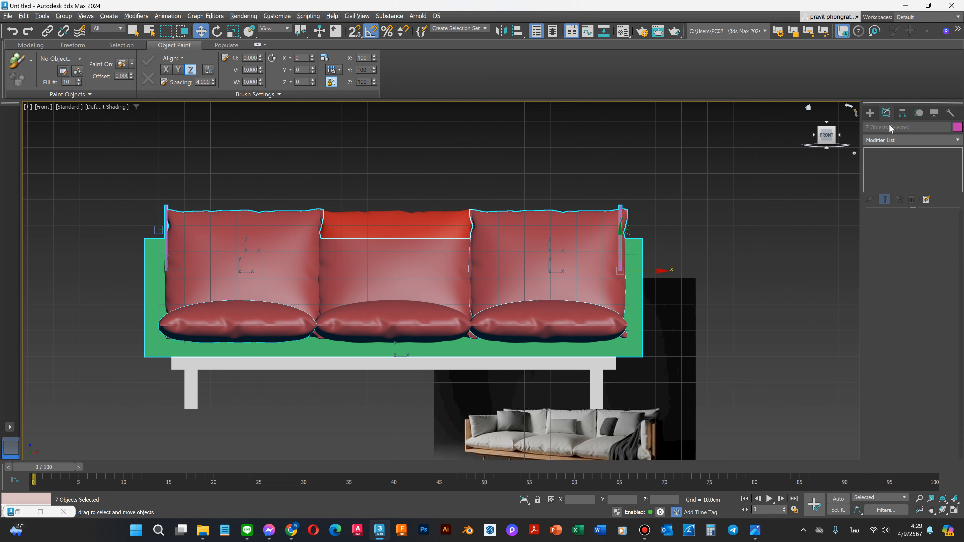
click(890, 141)
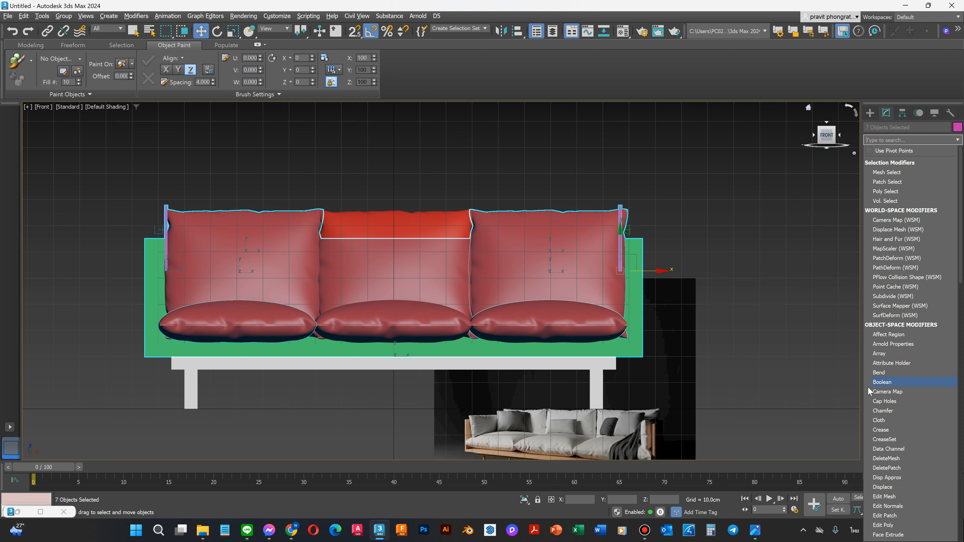
click(877, 420)
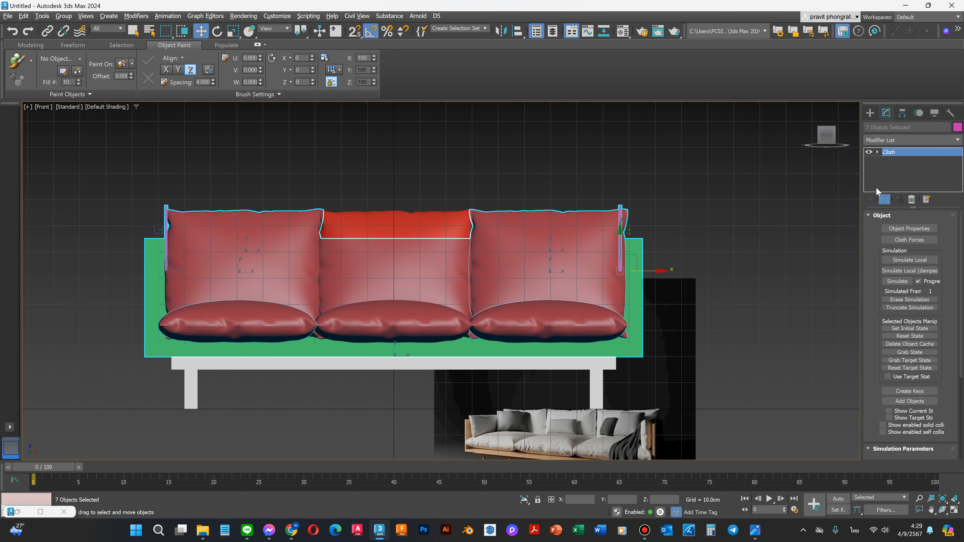
Step: In the cloth object properties, make Box014 a cloth object with the Cotton preset and give it internal pressure
click(904, 228)
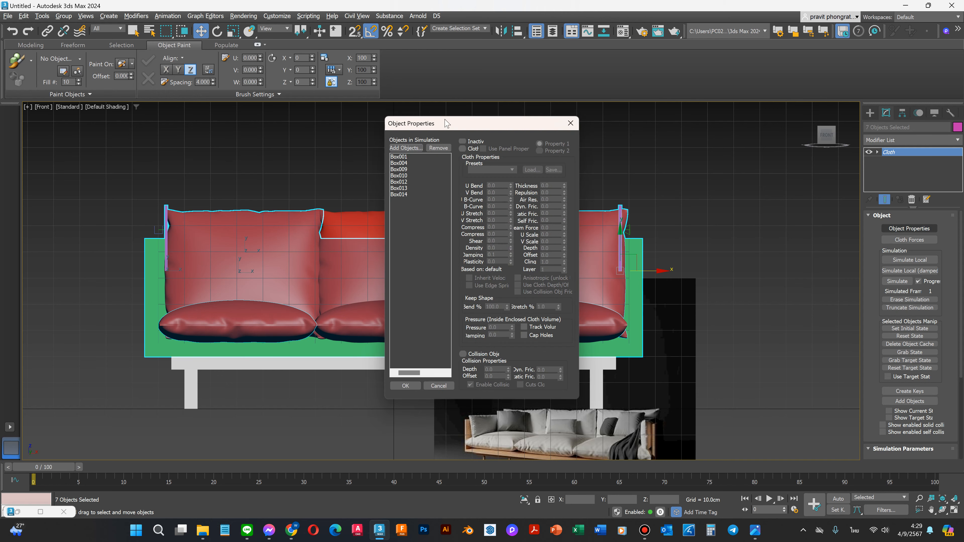
click(397, 194)
click(466, 149)
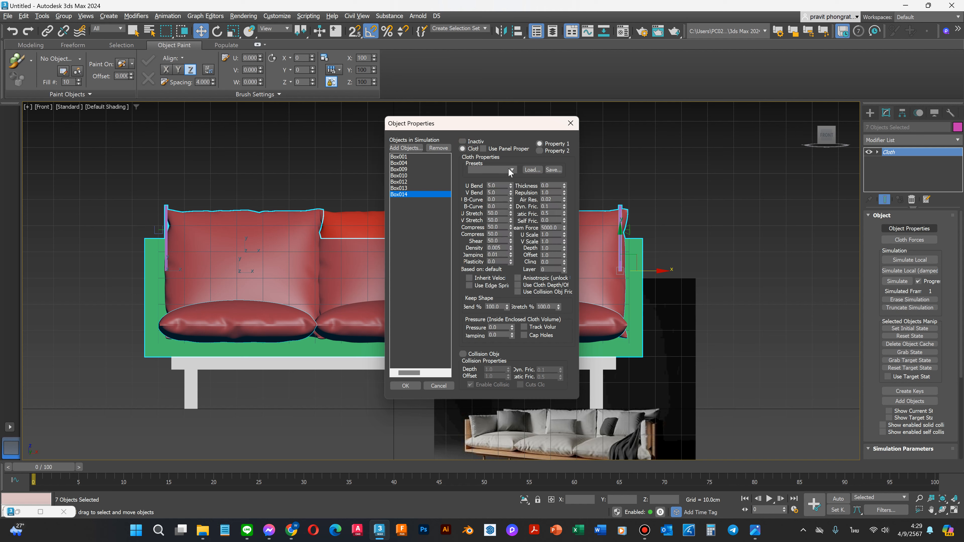
click(510, 171)
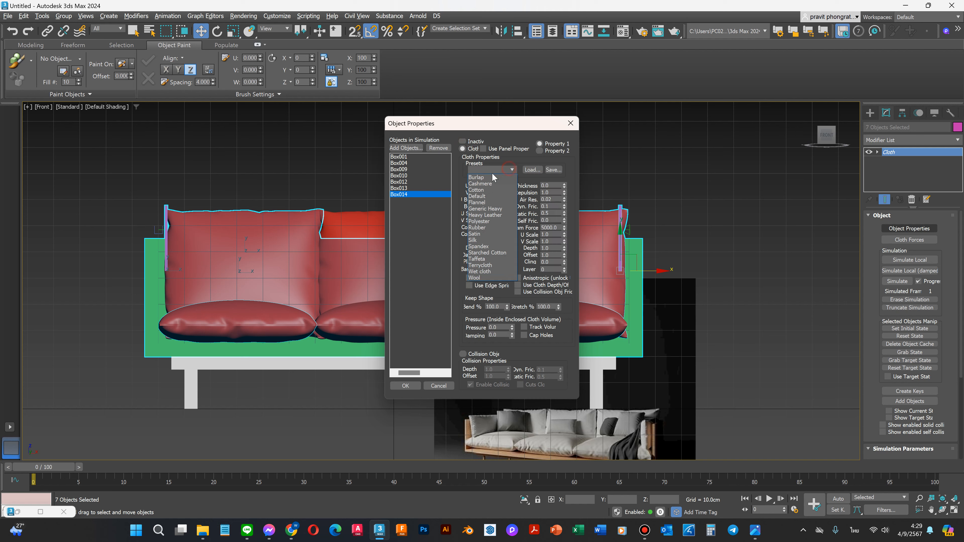
click(482, 189)
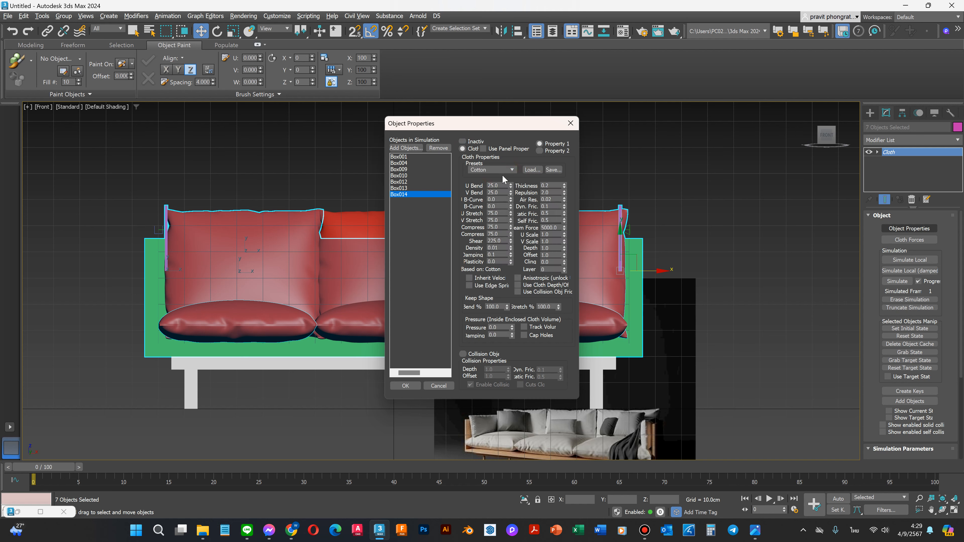
click(501, 327)
Step: Make Box013 a cloth object and give it internal pressure as well
click(402, 189)
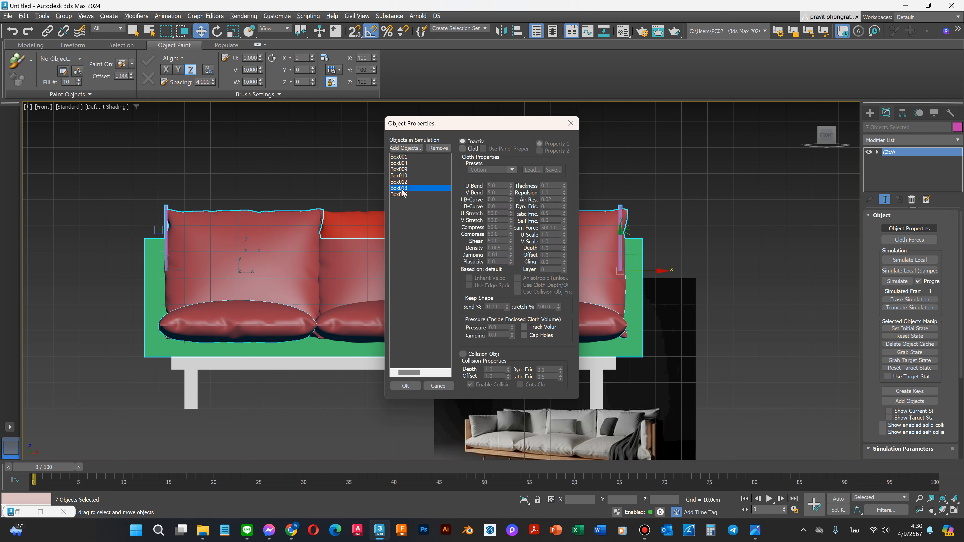
click(462, 148)
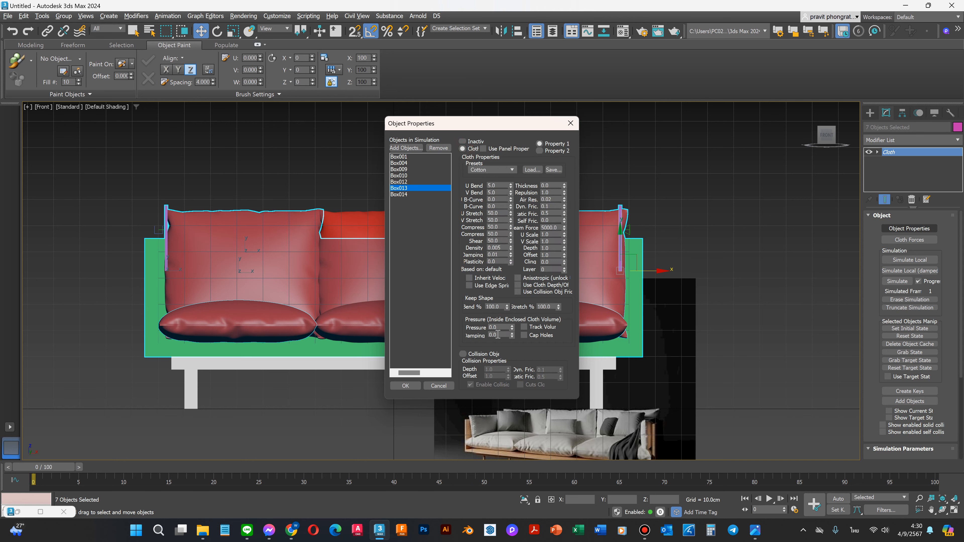
click(499, 326)
Step: Set Box001, Box004, Box009, Box010 and Box012 as collision objects and apply the cloth properties
click(398, 182)
shift+click(399, 157)
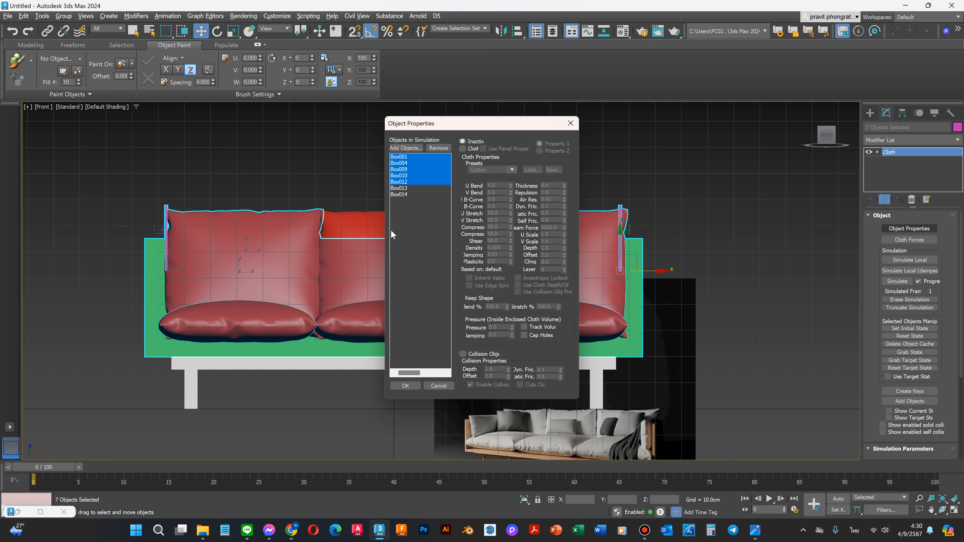
click(463, 353)
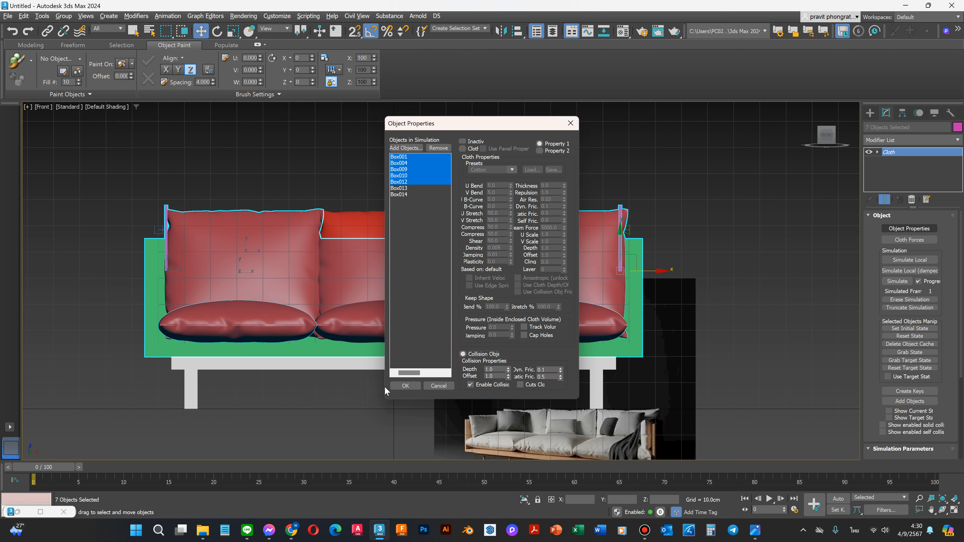
click(404, 390)
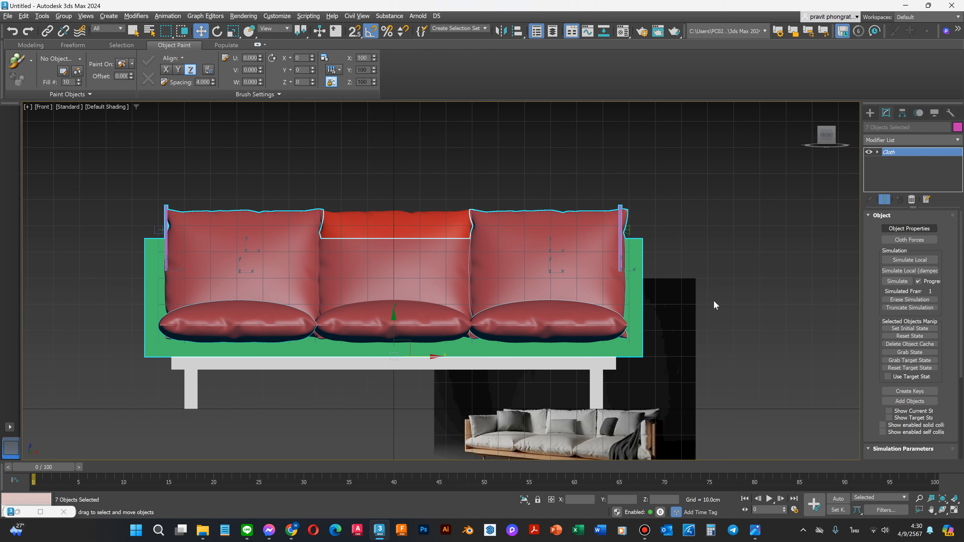
Step: Run the local cloth simulation on the two throw pillows, watching the whole sofa in the perspective view
scroll(769, 246, down, 2)
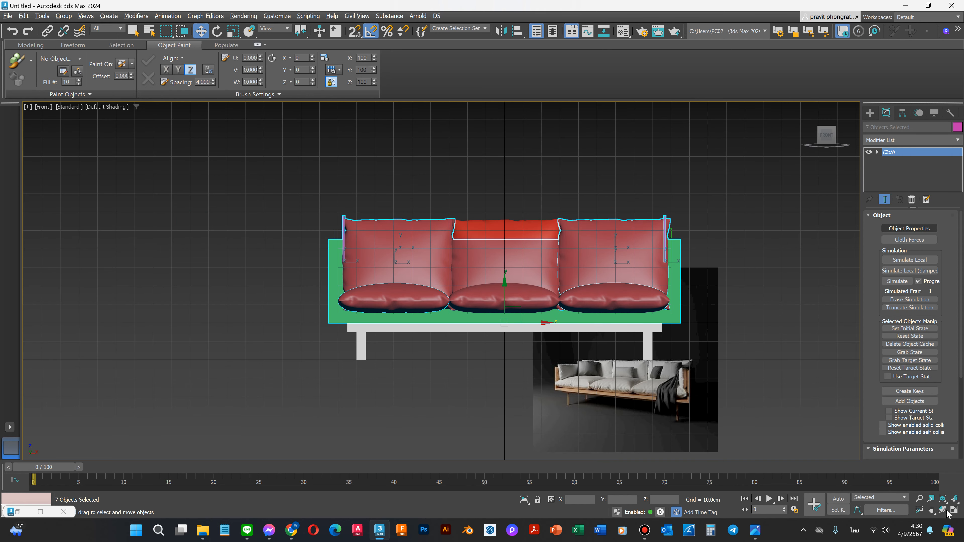
click(943, 499)
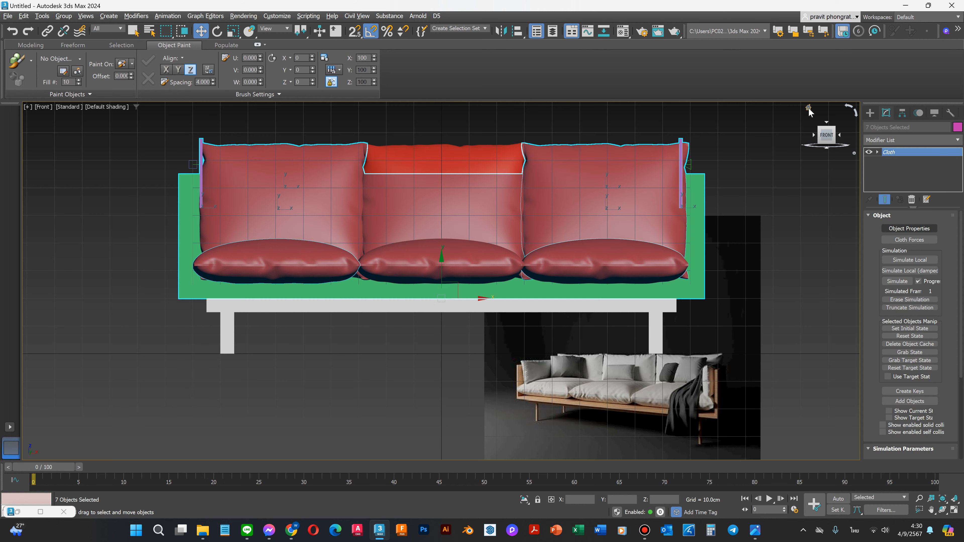
click(809, 108)
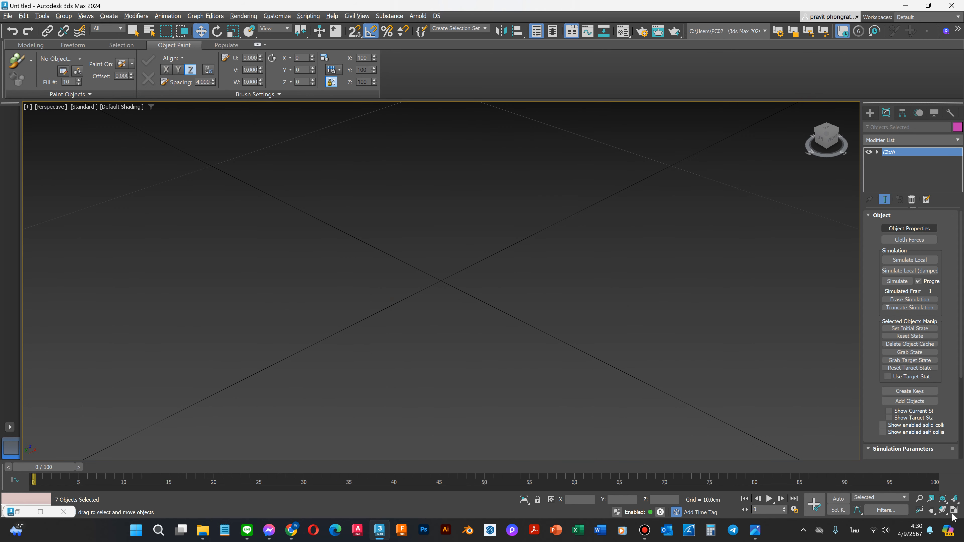
click(943, 499)
scroll(367, 218, up, 2)
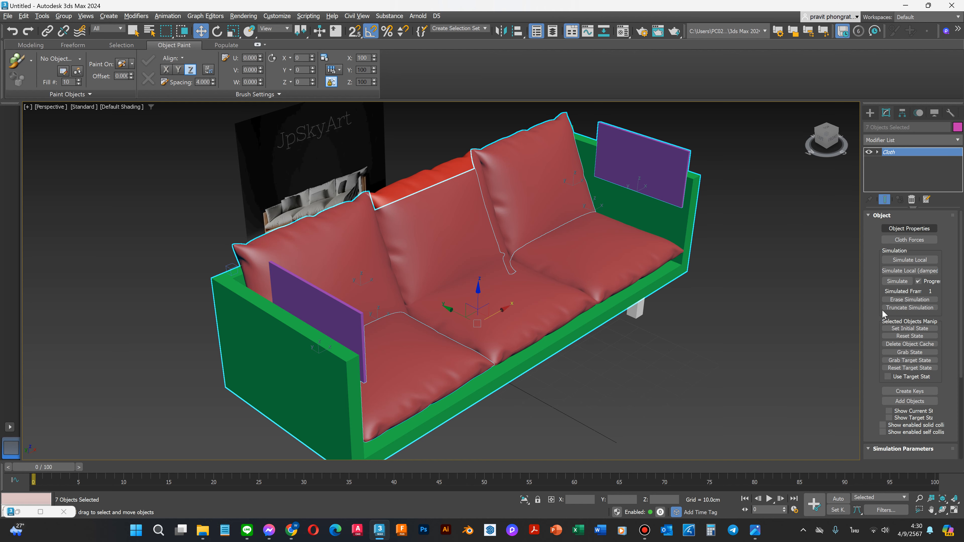
click(899, 262)
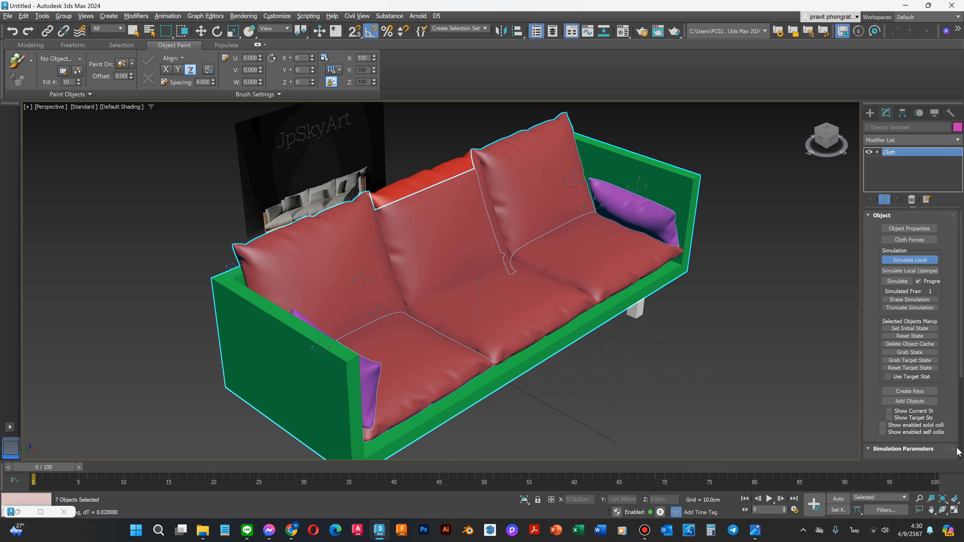
Step: Examine from several front angles how the simulated pillows rest against both armrests, and preview the reference sofa image
click(942, 509)
drag(517, 268, 485, 259)
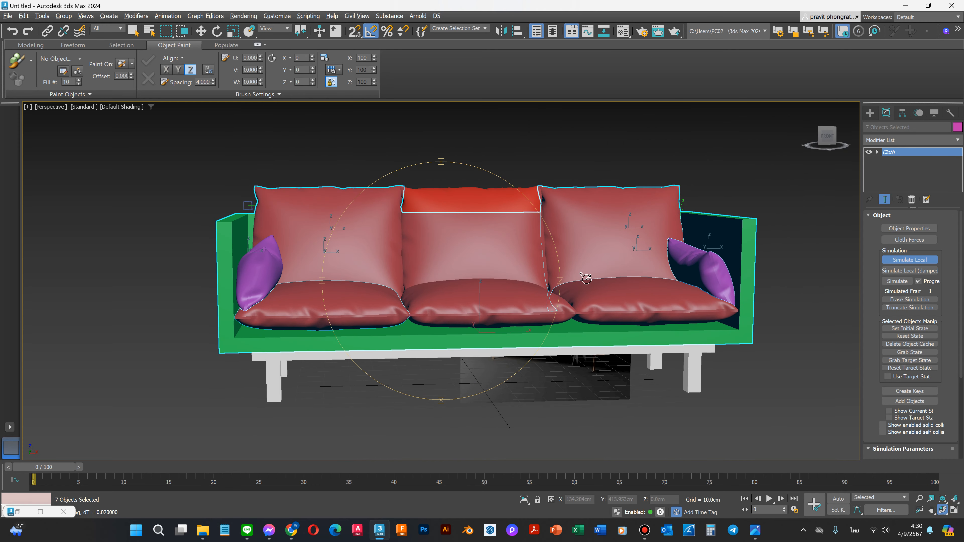
drag(457, 271, 442, 273)
drag(373, 289, 707, 228)
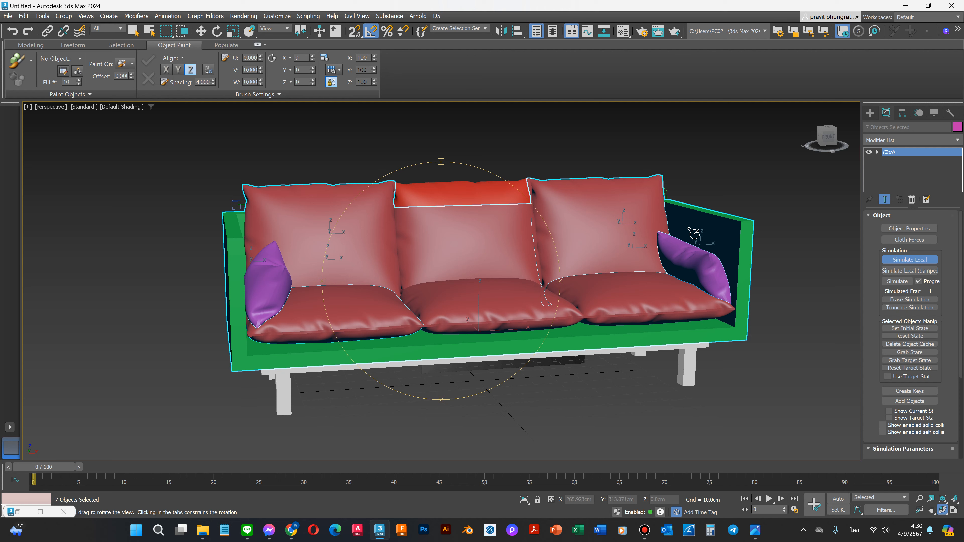
drag(429, 313, 315, 243)
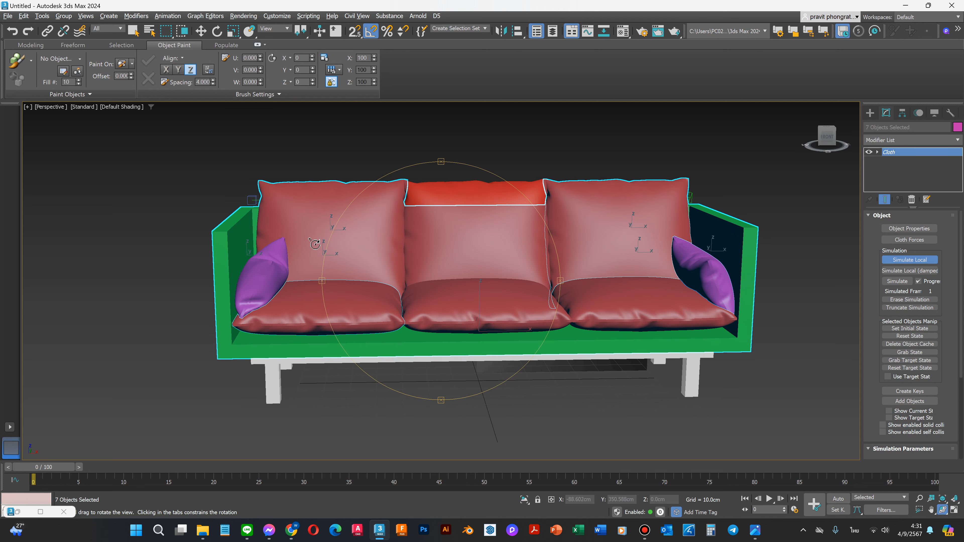
mouse_move(750, 535)
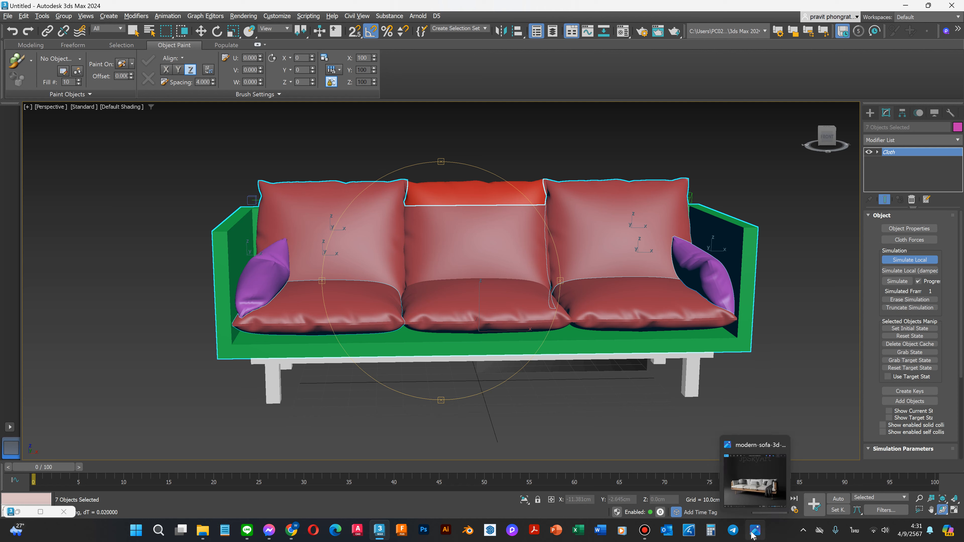
Step: Examine the simulated pillows on the sofa from front angles and compare the model with the reference sofa image
mouse_move(751, 491)
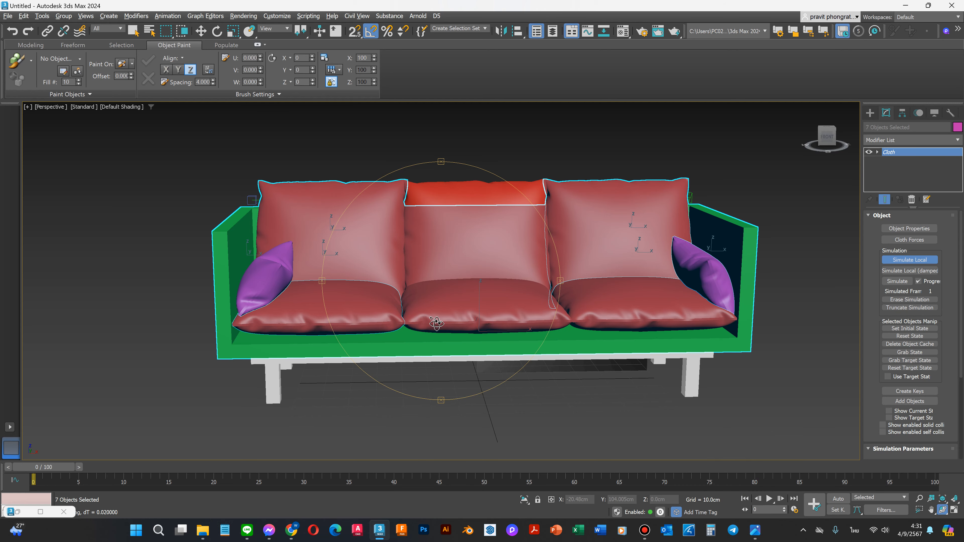
scroll(257, 273, up, 3)
scroll(256, 273, down, 3)
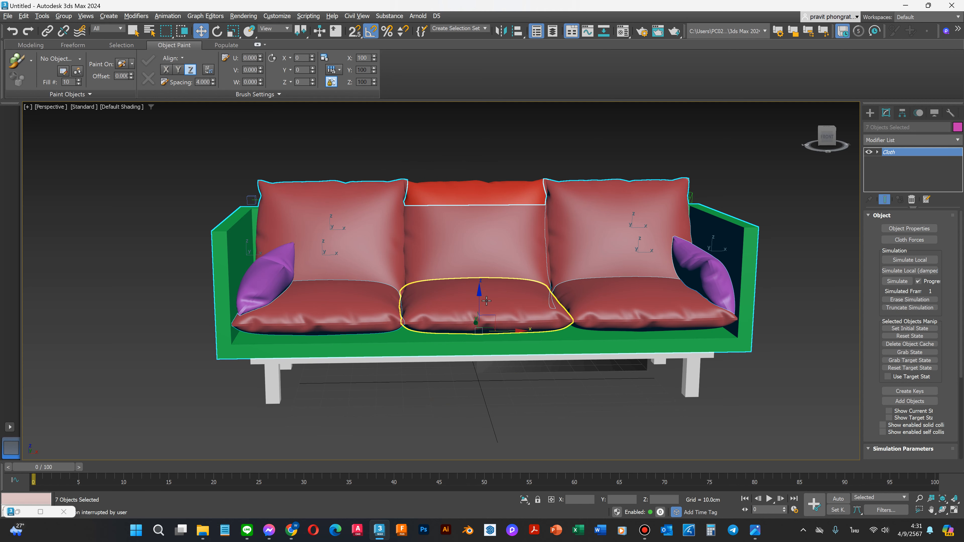
scroll(486, 302, down, 2)
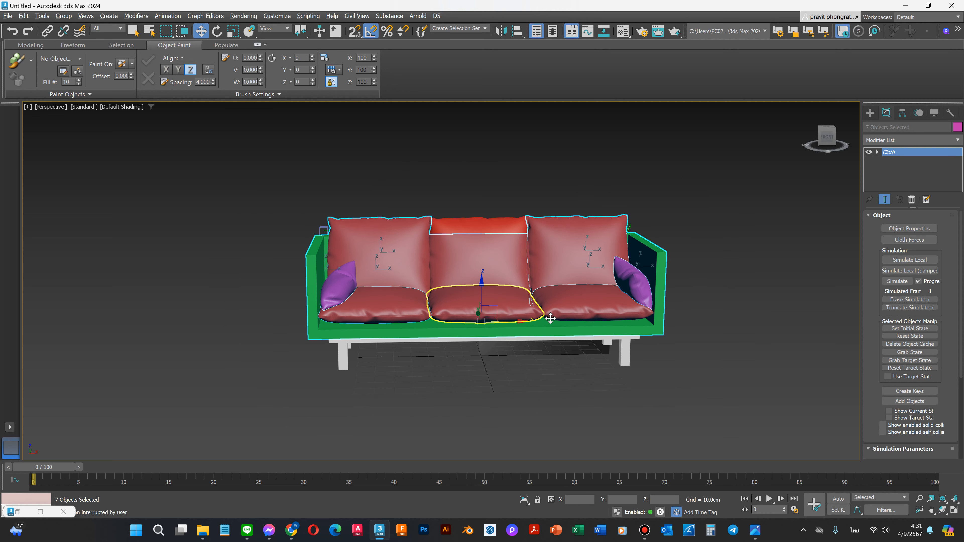
click(942, 510)
drag(492, 304, 476, 306)
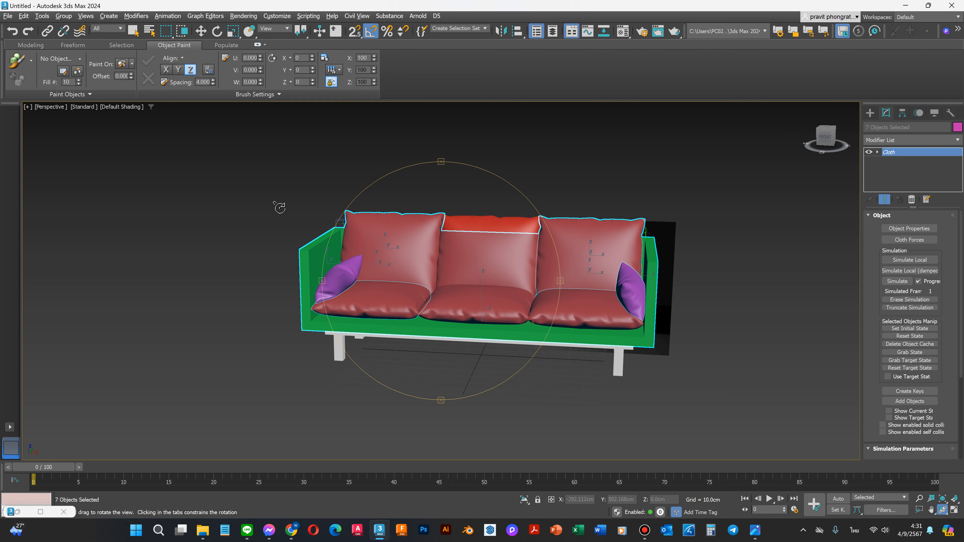
click(756, 531)
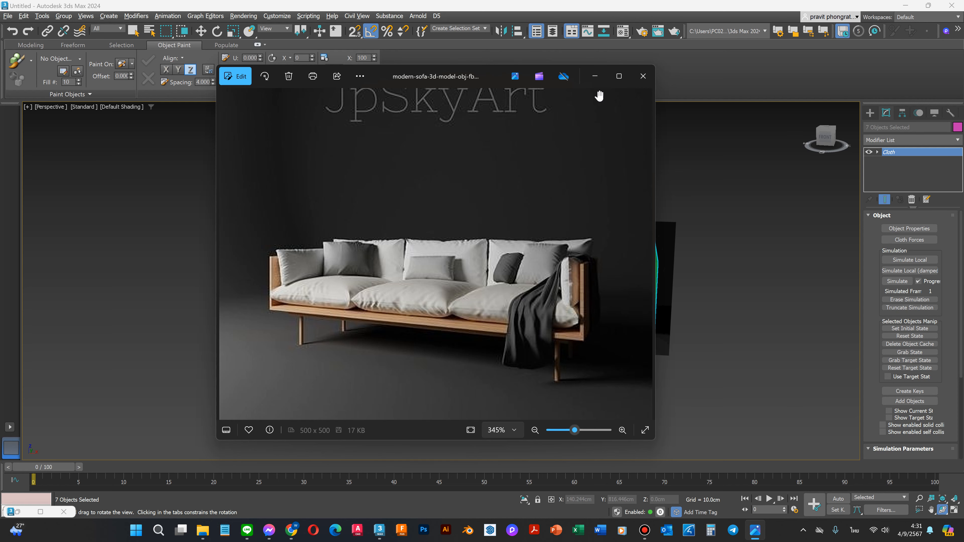
click(594, 76)
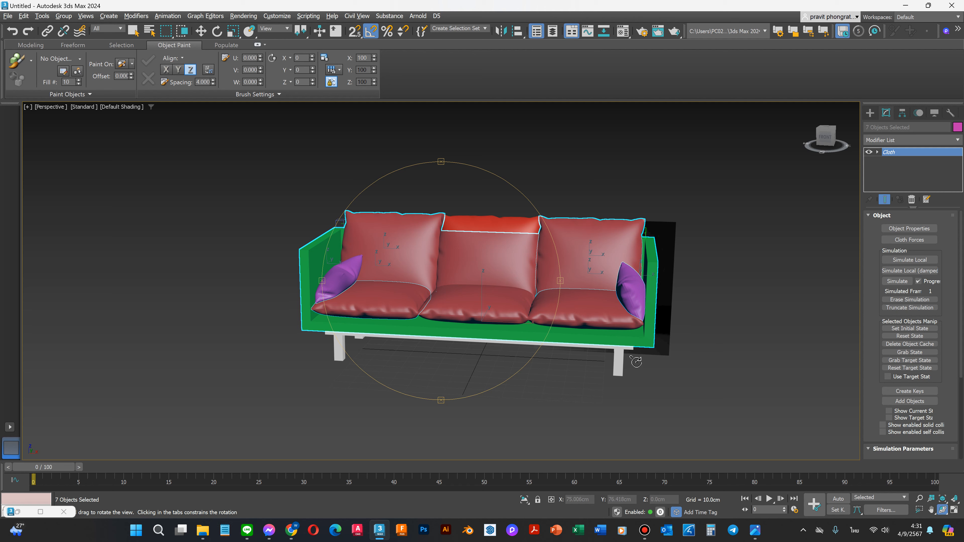
Step: Draw a plane in the top view across the sofa's right end, about 173 cm long and 32 cm wide
key(t)
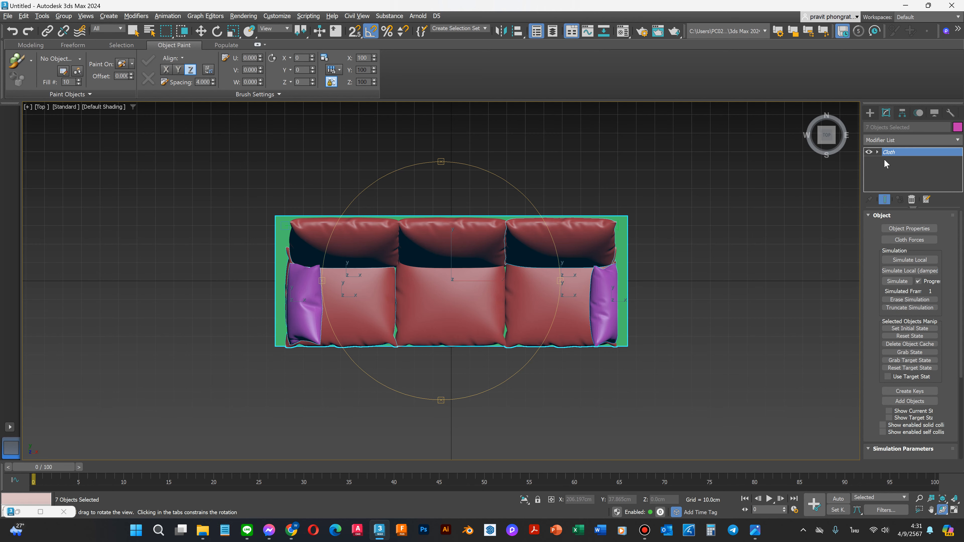
click(870, 113)
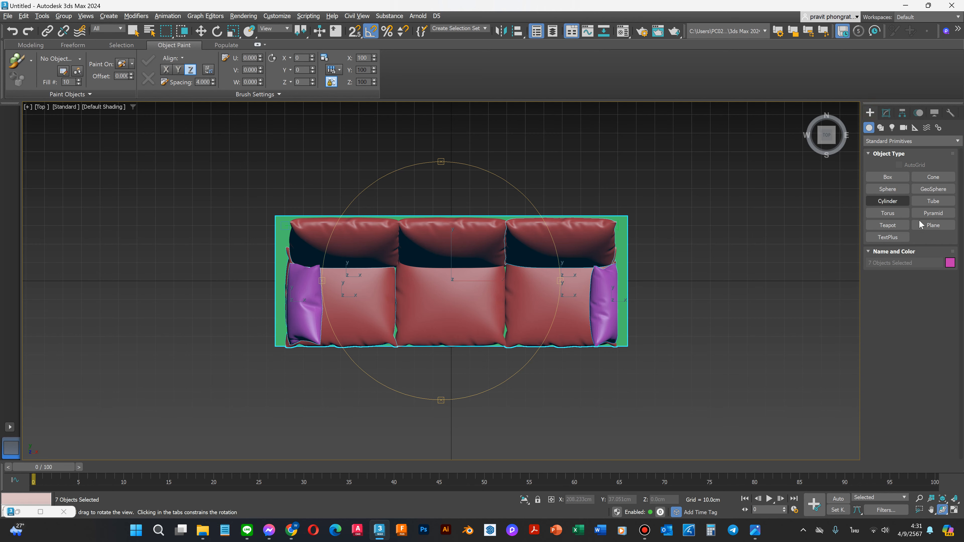
click(933, 225)
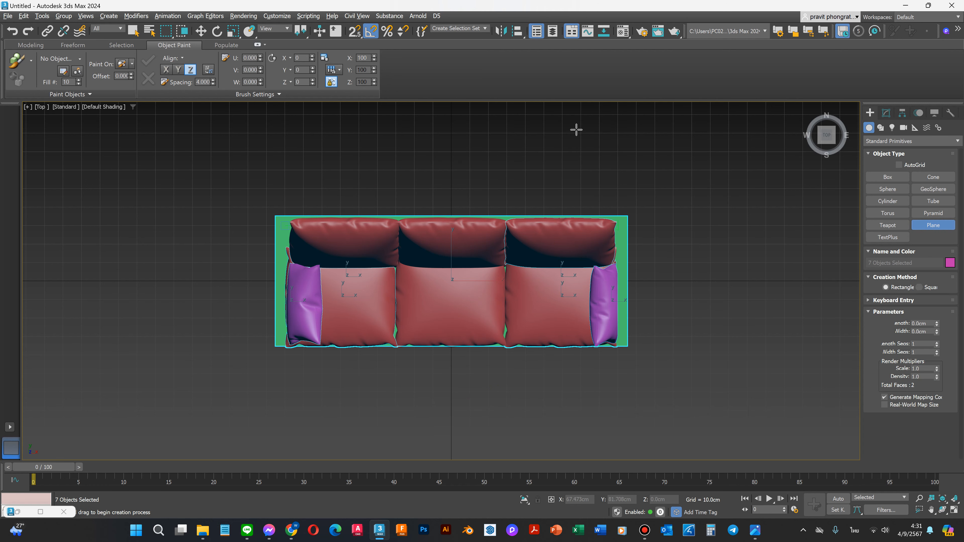
drag(585, 129, 644, 449)
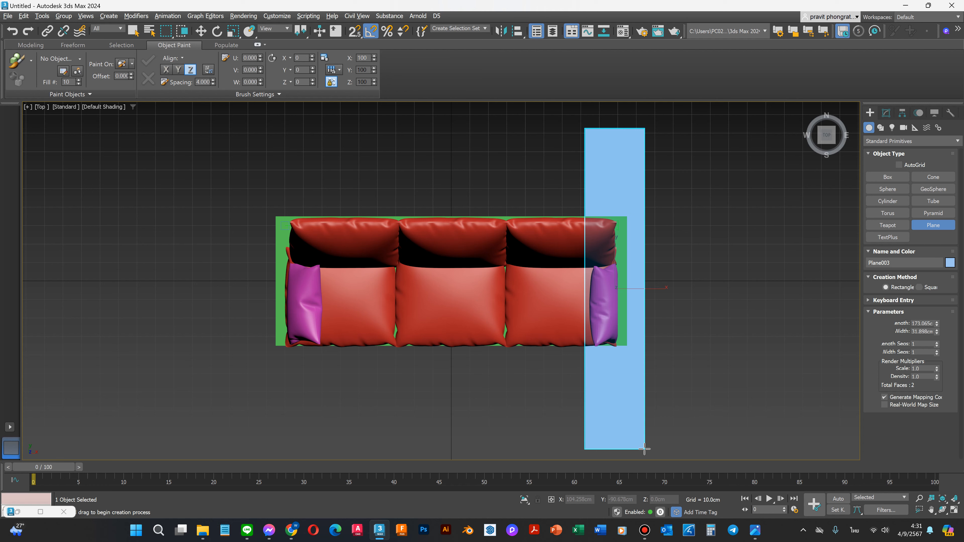
Step: Set the plane's length to 200 cm and width to 50 cm, increase its length segments and set 25 width segments
double_click(913, 323)
text(200)
key(Tab)
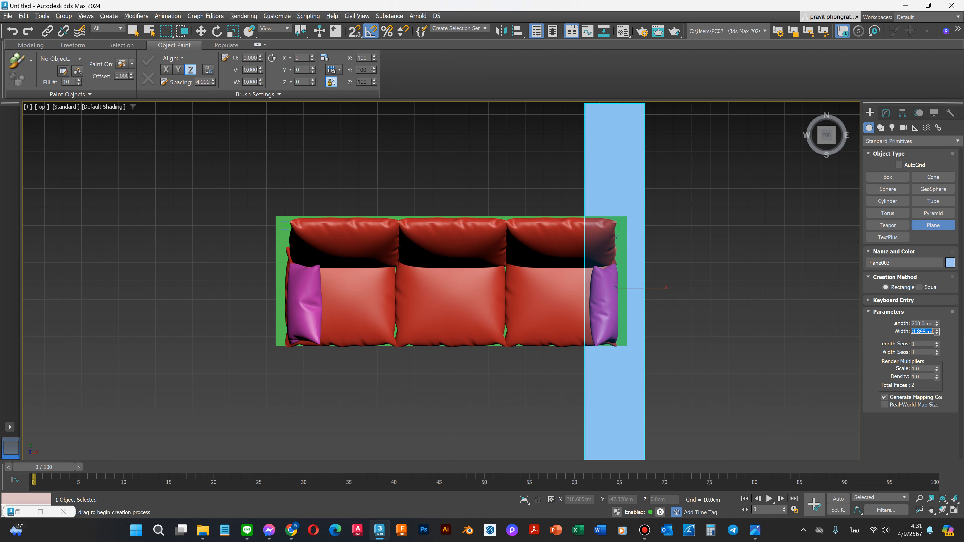
click(918, 343)
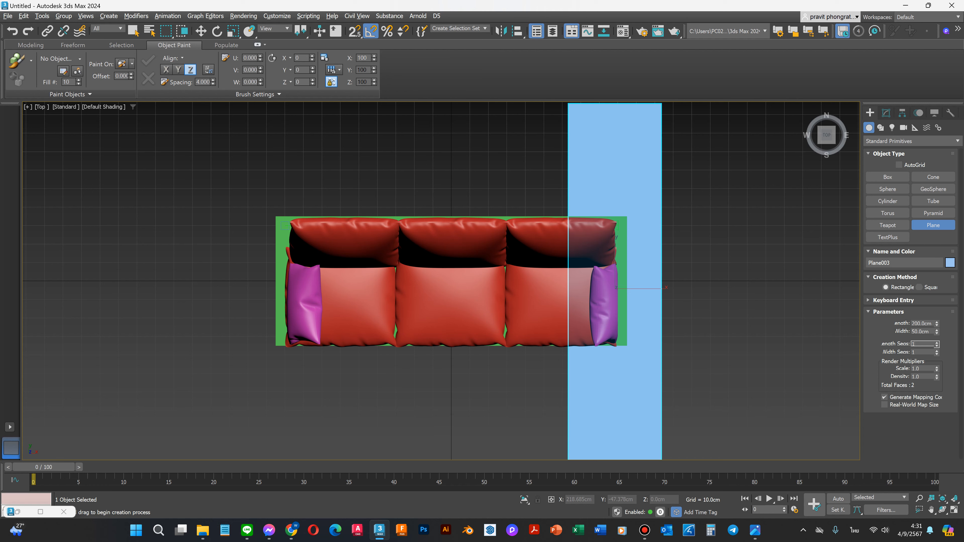
key(Tab)
text(25)
key(Return)
Step: Move the plane over the sofa's right seat and raise it above the backrest to a height of about 117 cm
scroll(499, 346, down, 3)
click(201, 31)
drag(611, 306, 591, 307)
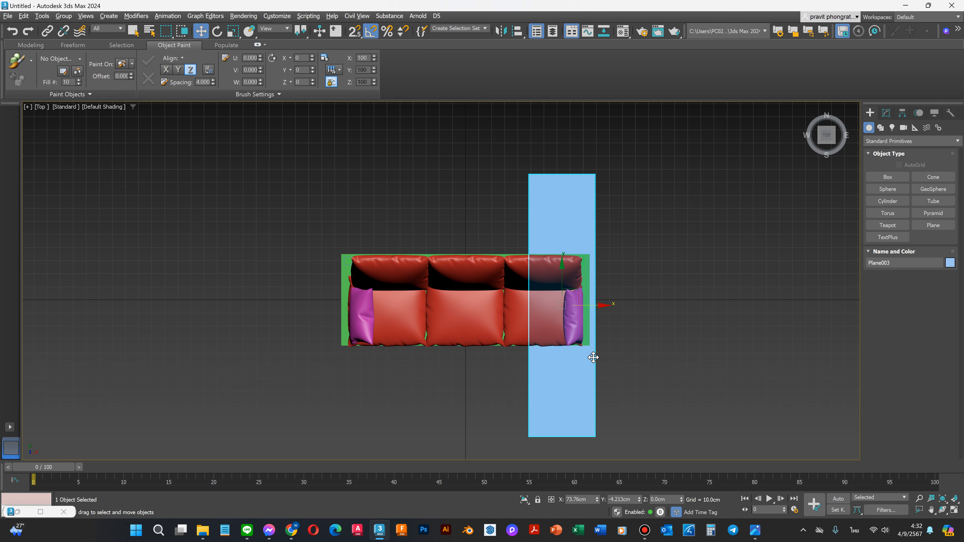
key(f)
scroll(439, 363, down, 3)
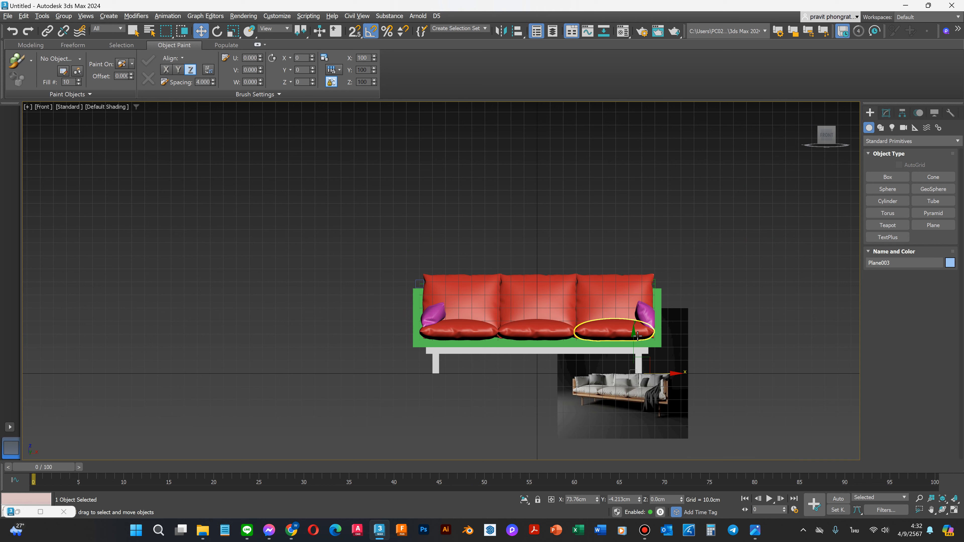
drag(637, 332, 634, 186)
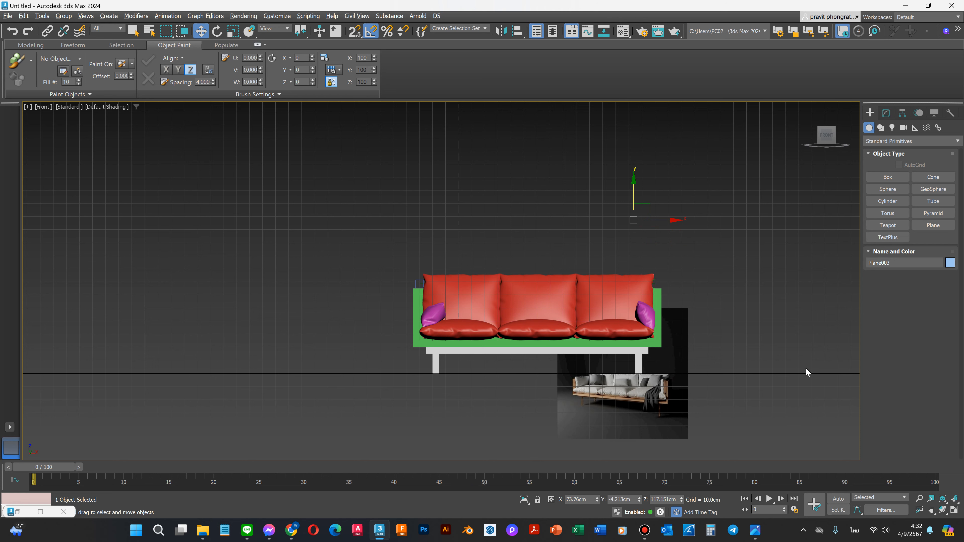
Step: Rotate the raised plane -60 degrees about the Y axis so it tilts down towards the right armrest
key(p)
scroll(639, 416, down, 5)
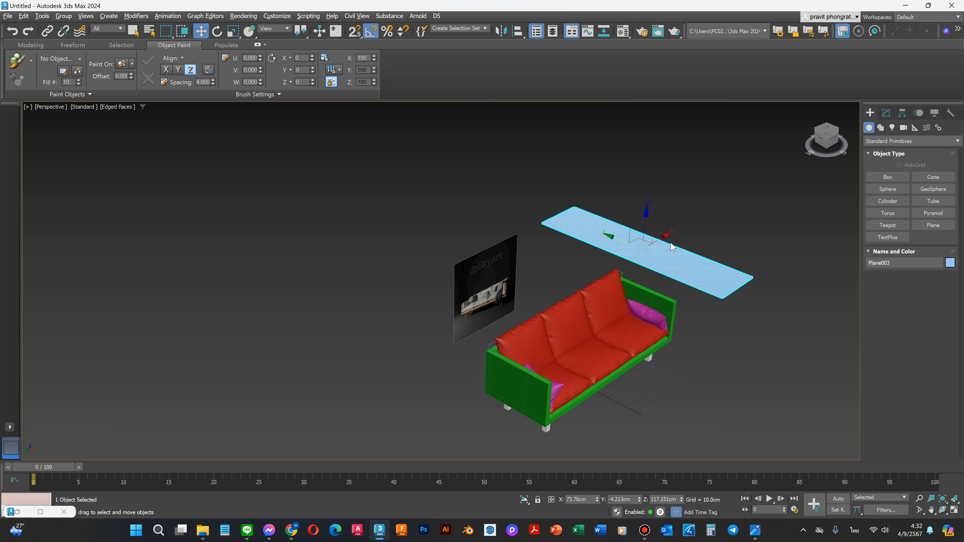
key(r)
key(e)
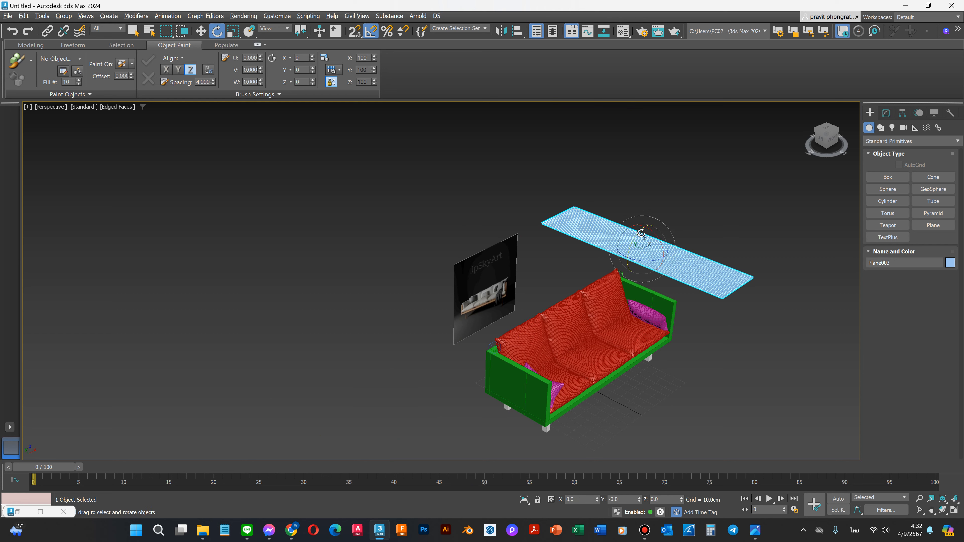
drag(639, 233, 640, 237)
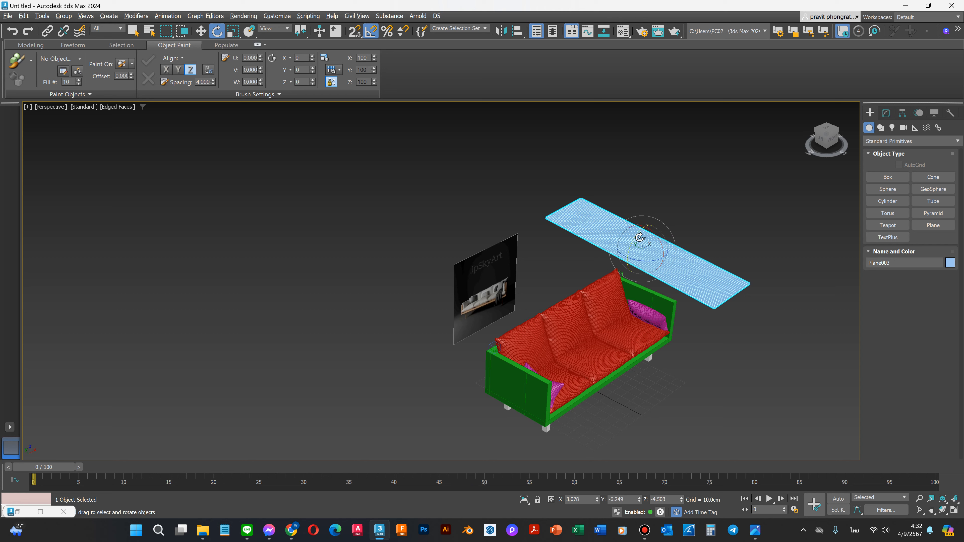
scroll(639, 239, up, 2)
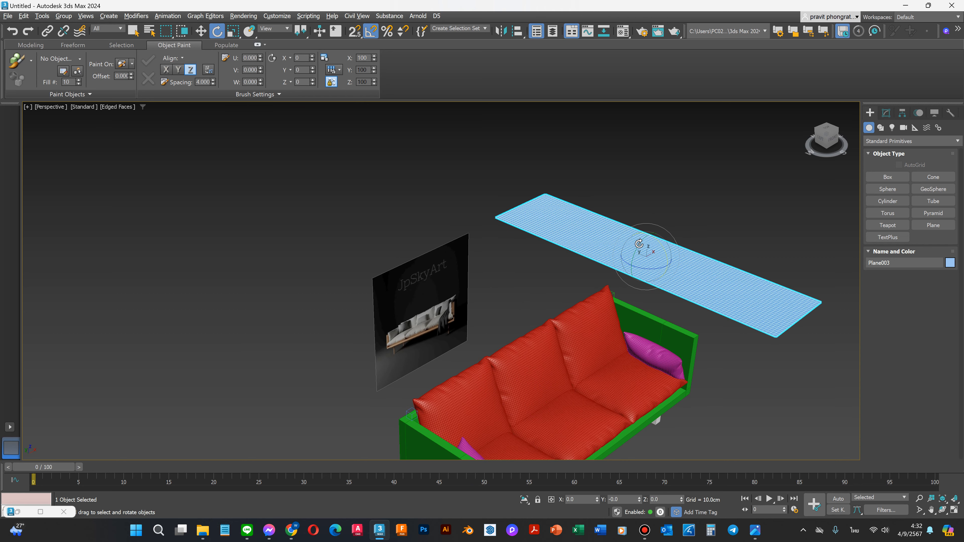
drag(640, 244, 636, 253)
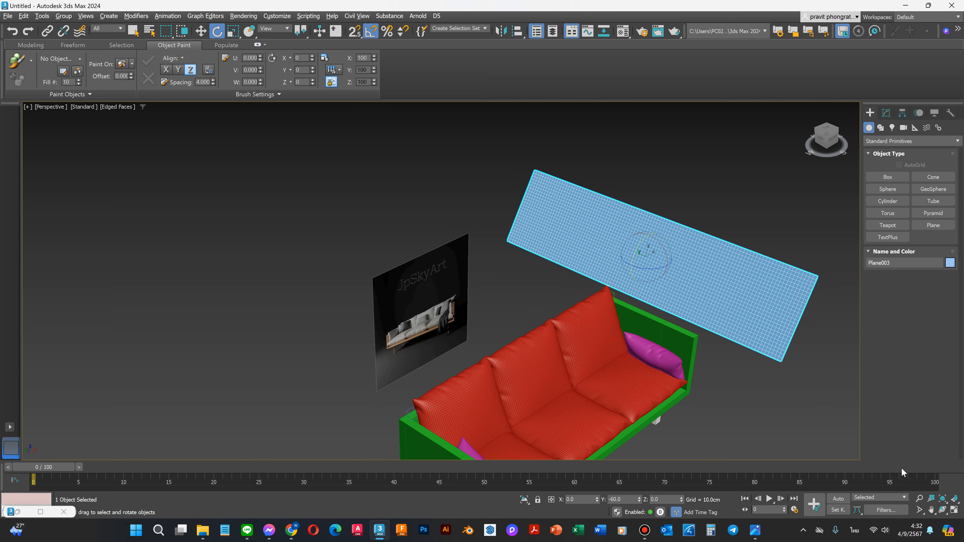
Step: Rotate the tilted plane a further -5 degrees about the Z axis
click(942, 510)
drag(549, 338, 497, 333)
key(w)
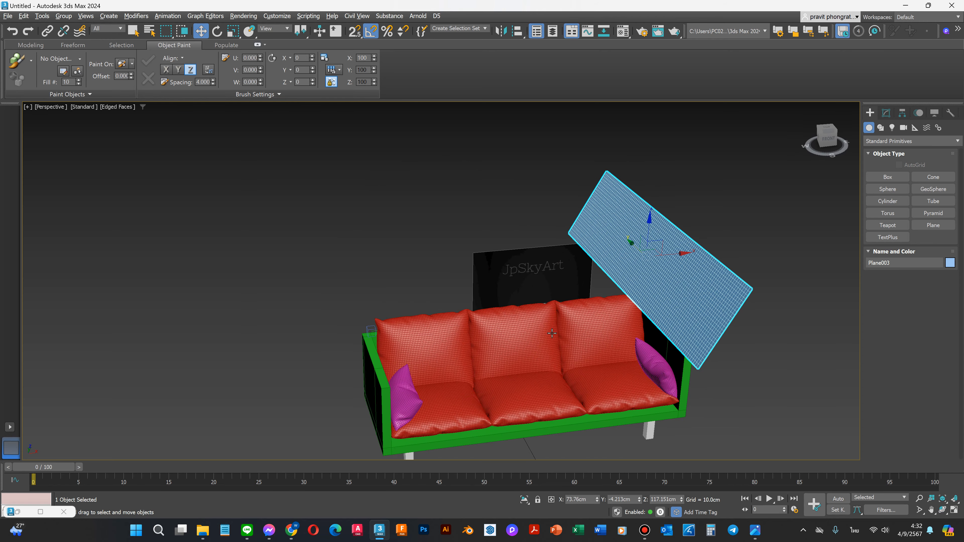
key(e)
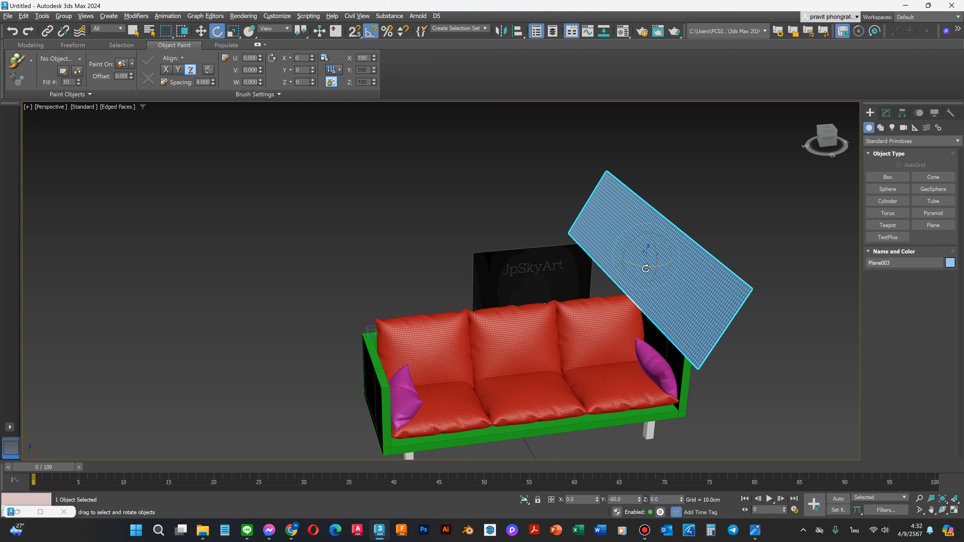
drag(645, 268, 644, 269)
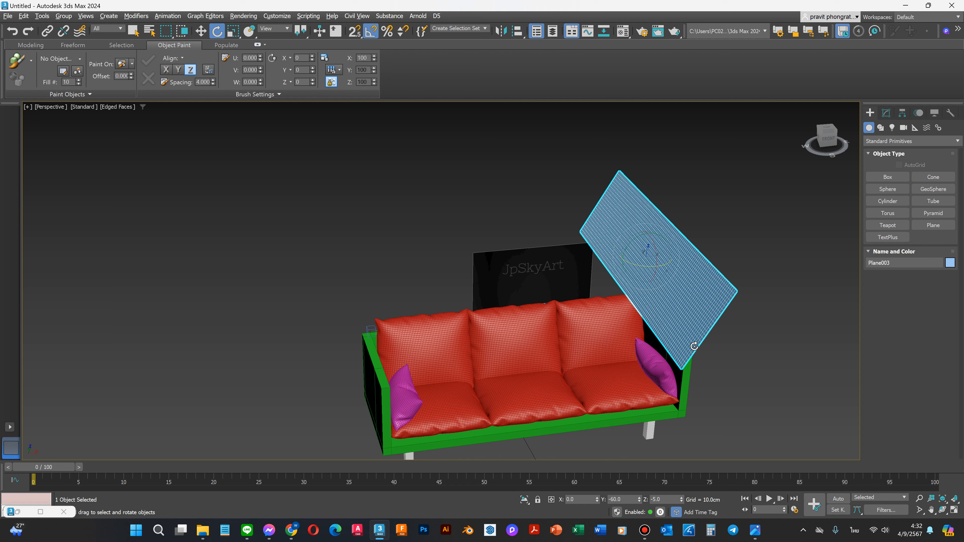
Step: Apply a shared Cloth modifier to the plane, the right backrest cushion, right throw pillow, right seat cushion and sofa frame
key(w)
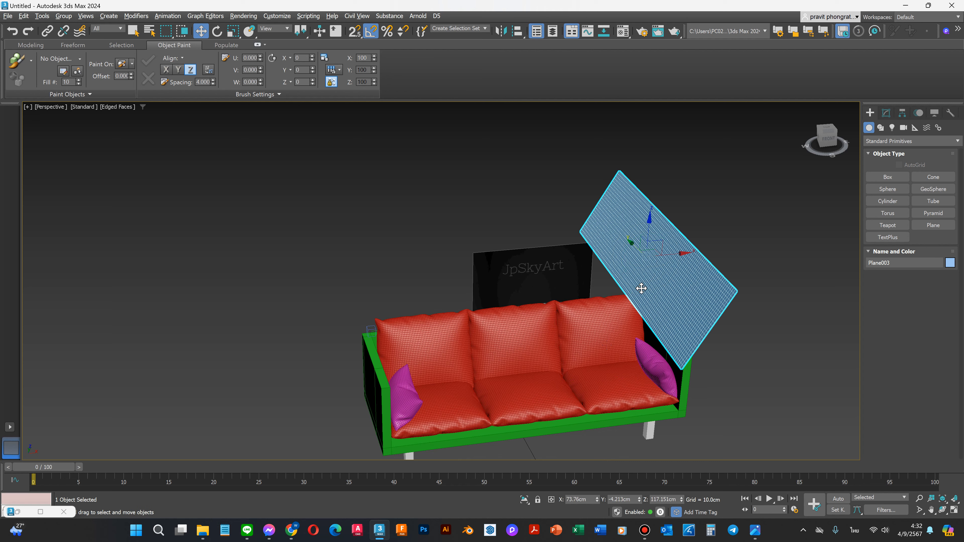
ctrl+click(643, 355)
ctrl+click(655, 356)
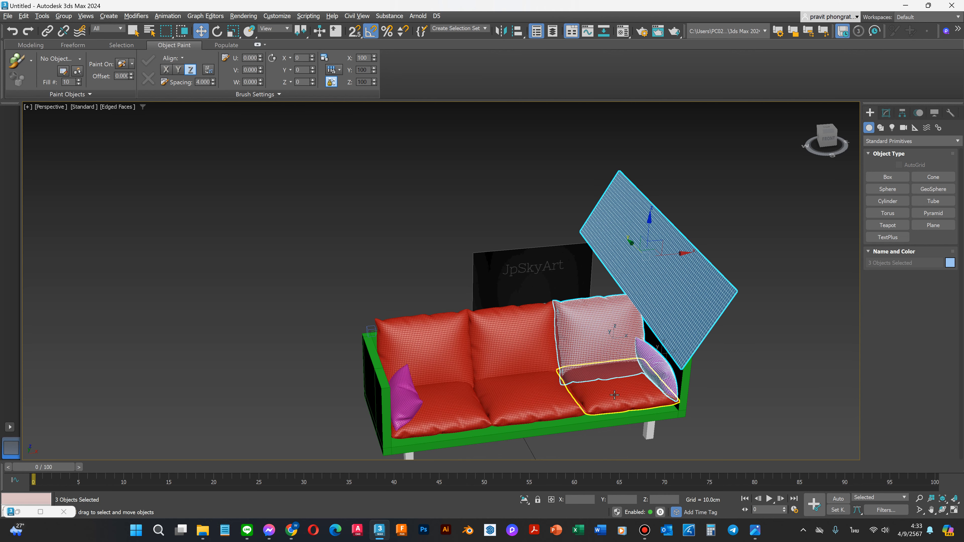
ctrl+click(615, 386)
ctrl+click(661, 415)
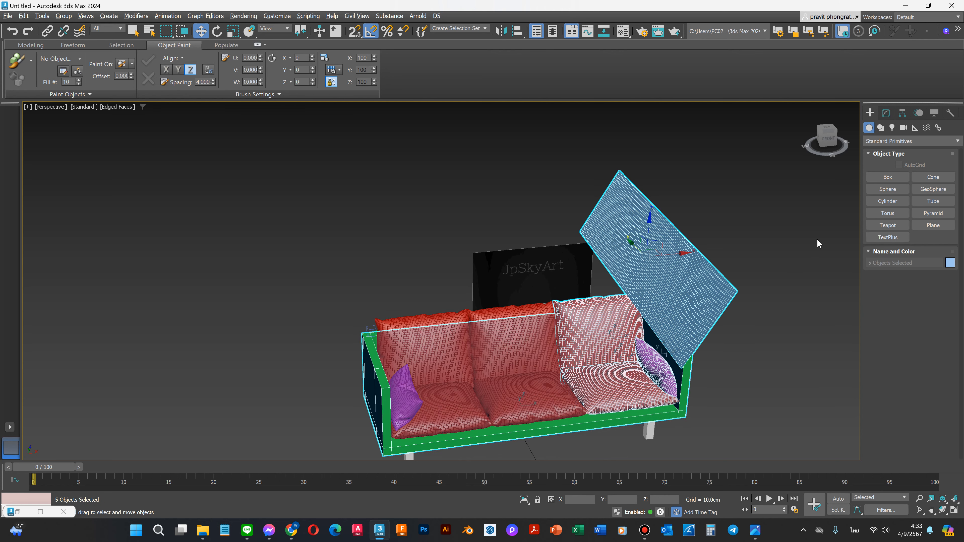
click(886, 113)
click(889, 140)
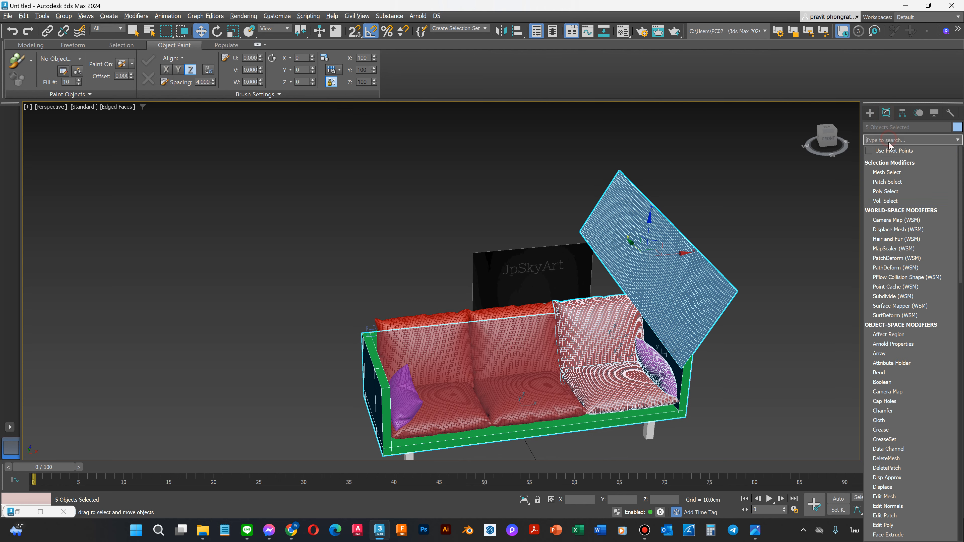
click(878, 420)
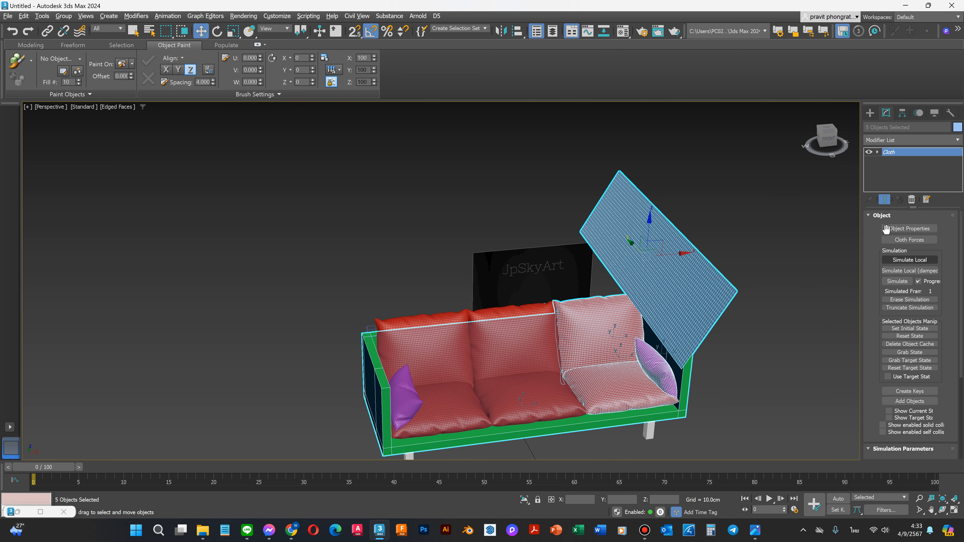
Step: Make Plane003 a cloth object in the simulation's object properties and assign it the Cotton preset
click(893, 228)
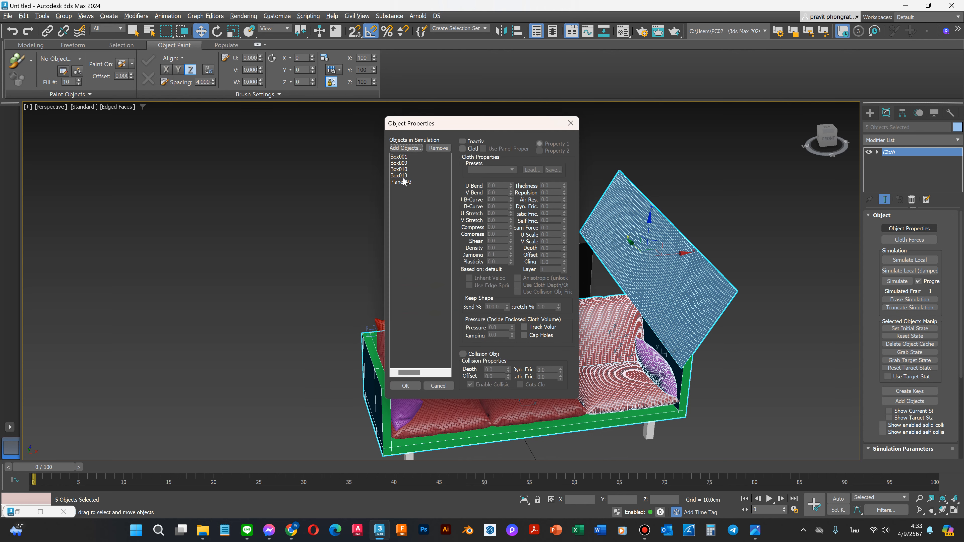
click(405, 182)
click(462, 148)
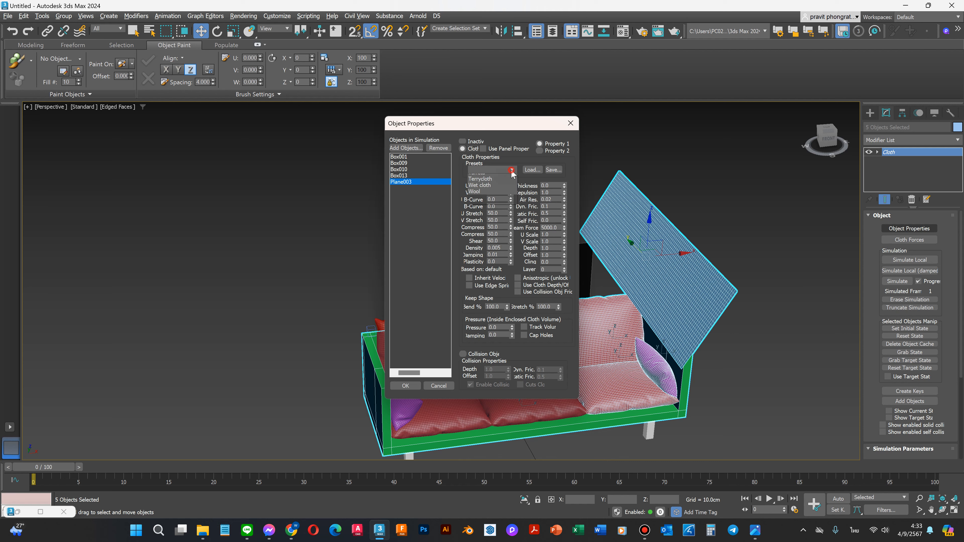
click(488, 170)
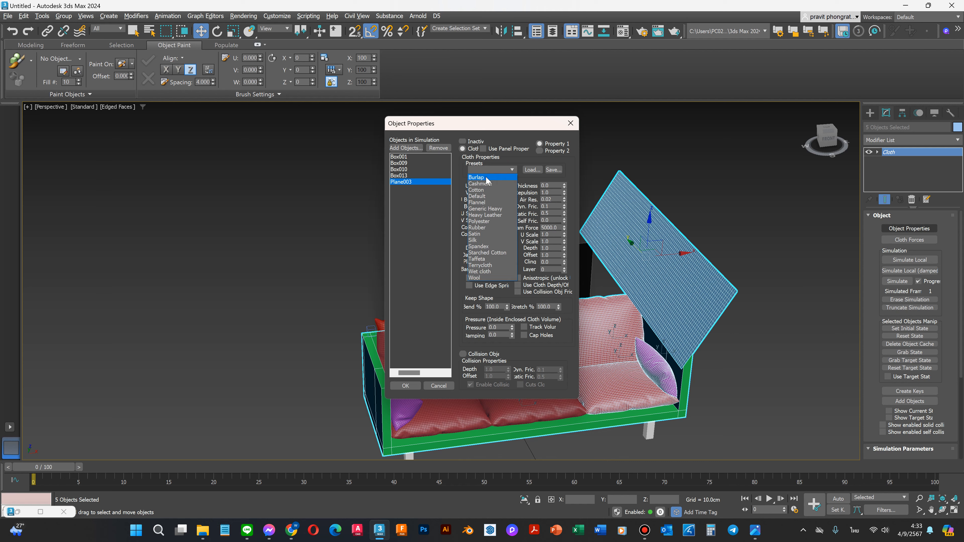
click(482, 190)
Step: Set Box001, Box009, Box010 and Box013 as collision objects and apply the object properties
click(402, 175)
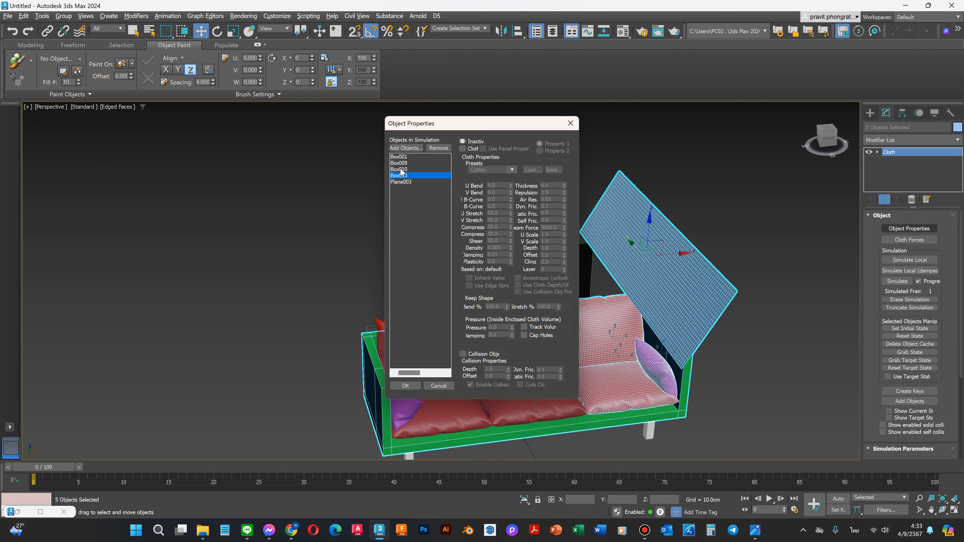
shift+click(401, 158)
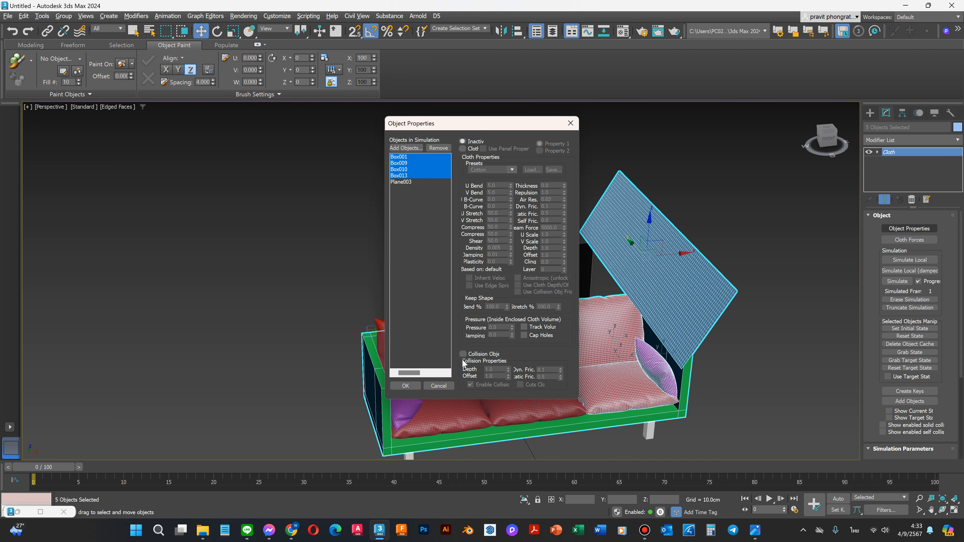
click(463, 354)
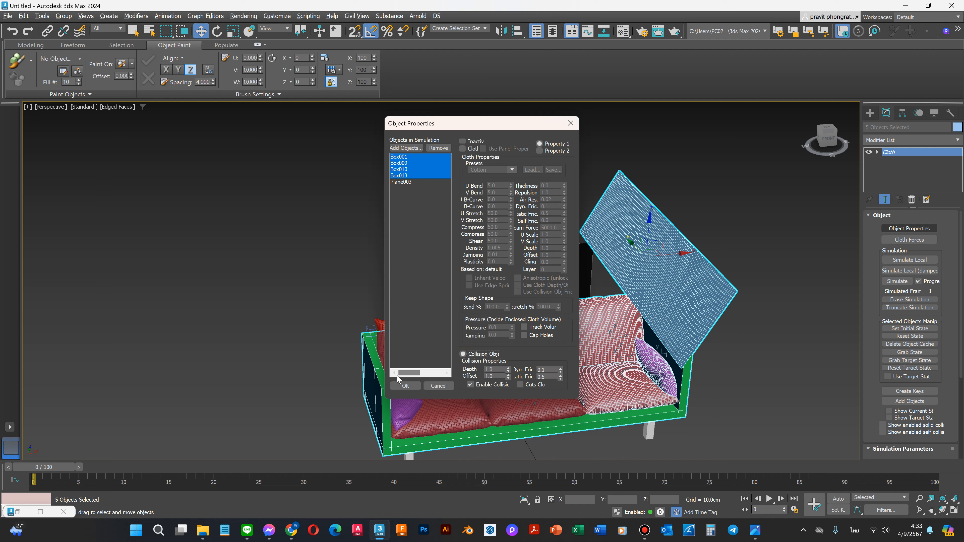
click(404, 387)
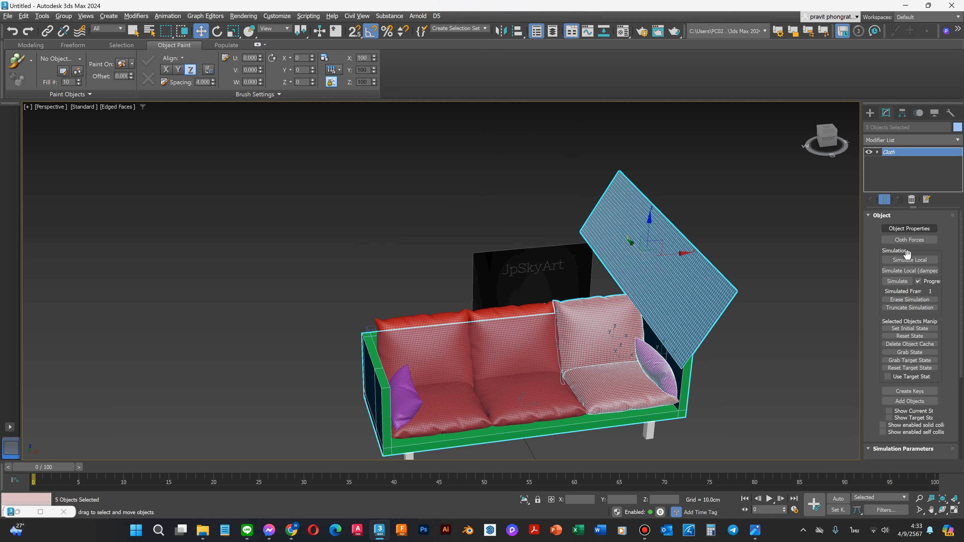
Step: Try a local cloth simulation of the blanket and remove the shared Cloth modifier from the five selected objects
click(894, 281)
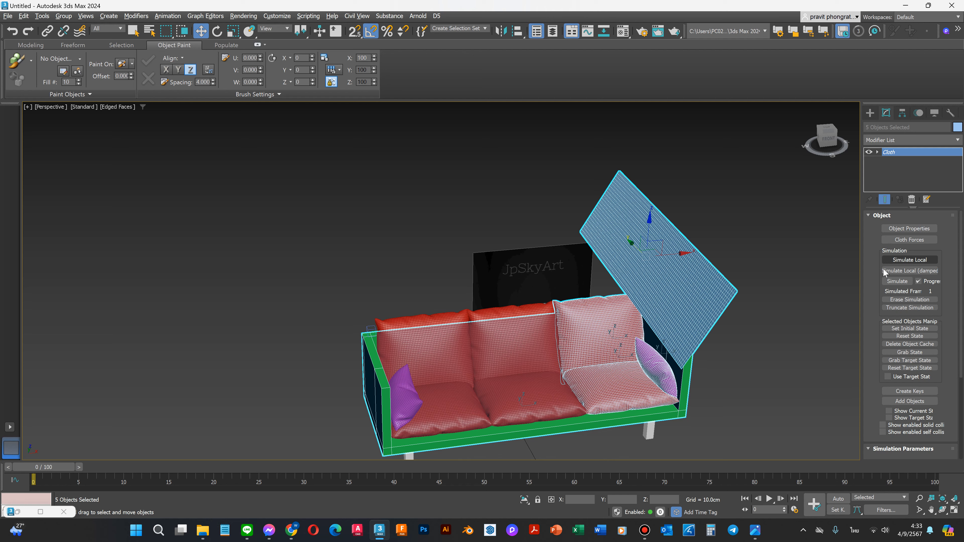
click(899, 261)
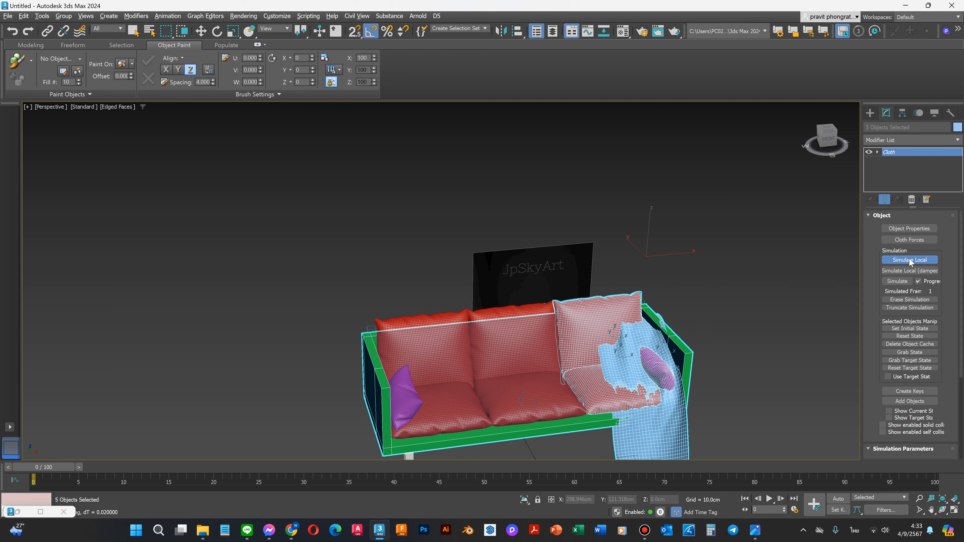
click(911, 199)
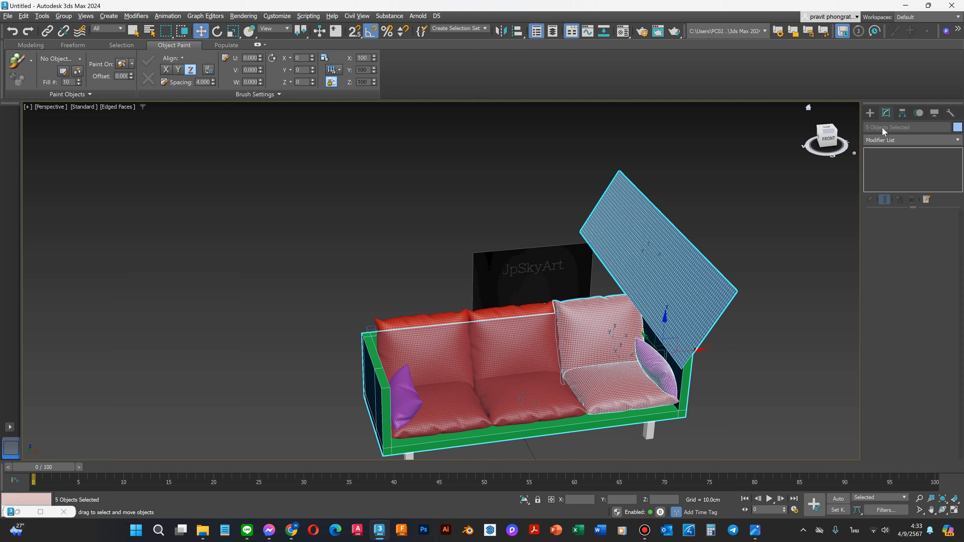
Step: Apply a new shared Cloth modifier to the five selected objects and make Plane003 a cloth object with the Cotton preset
click(884, 139)
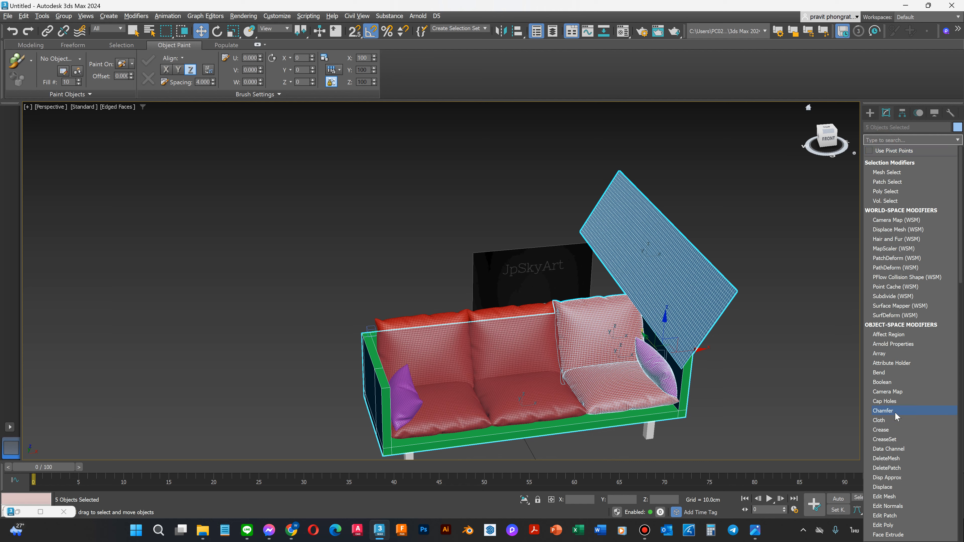
click(878, 420)
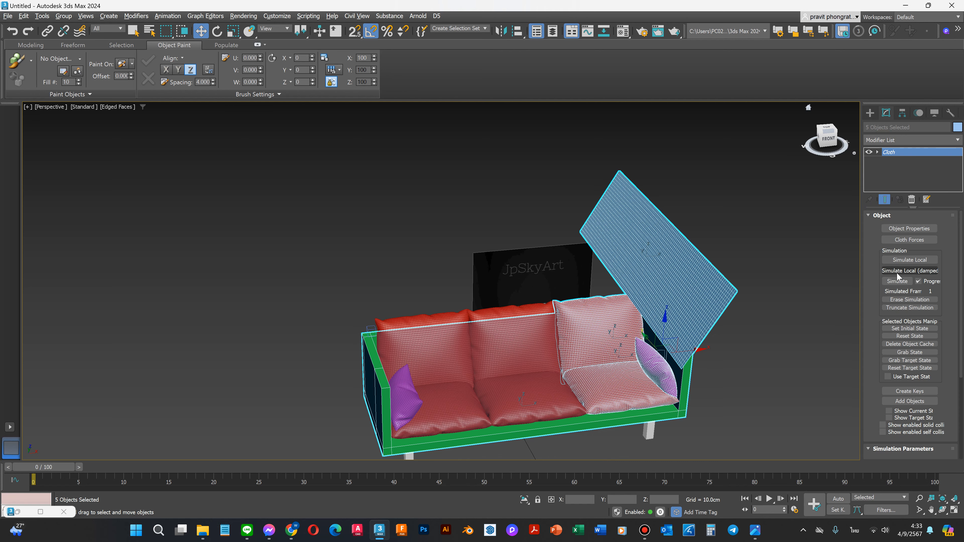
click(905, 228)
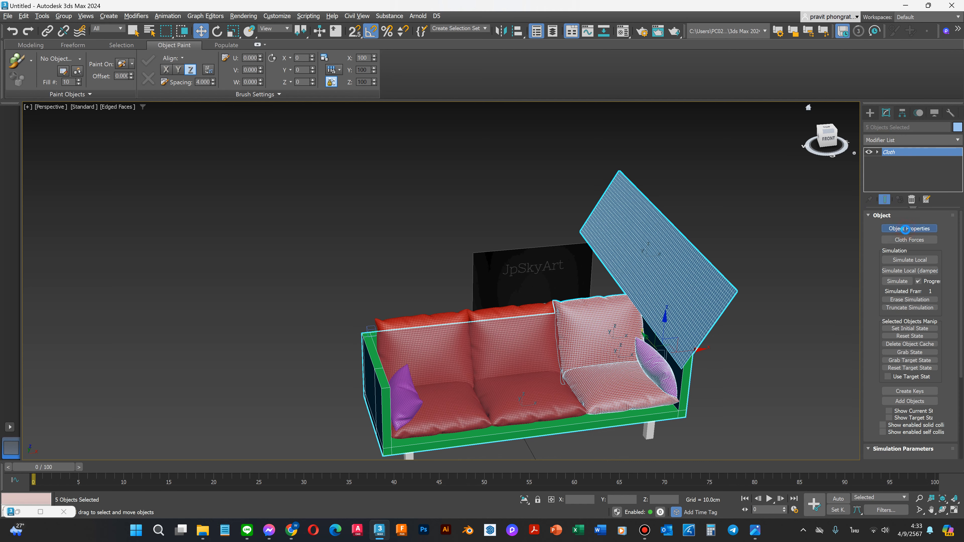
click(401, 182)
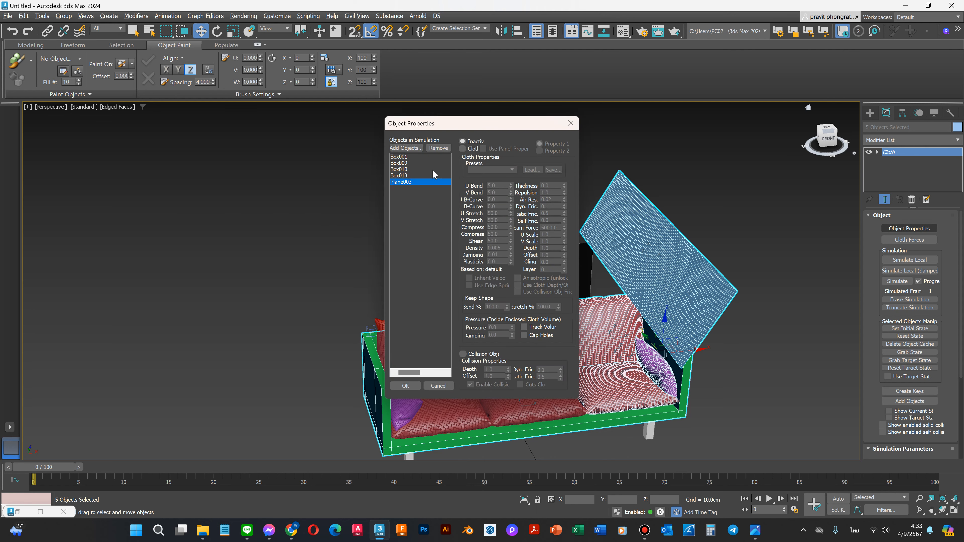
click(467, 149)
click(511, 169)
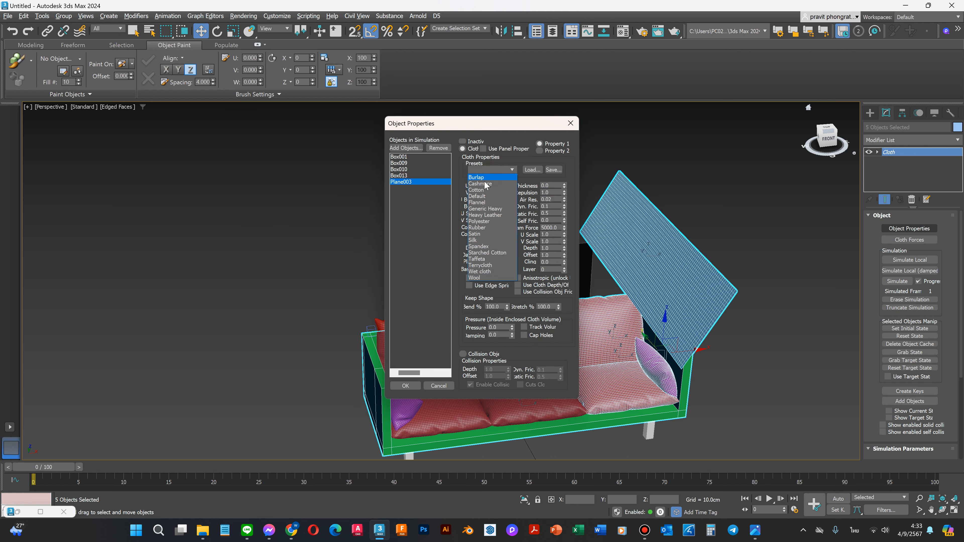
click(481, 190)
Step: Define Box001, Box009, Box010 and Box013 as collision objects and confirm the cloth object properties
click(401, 176)
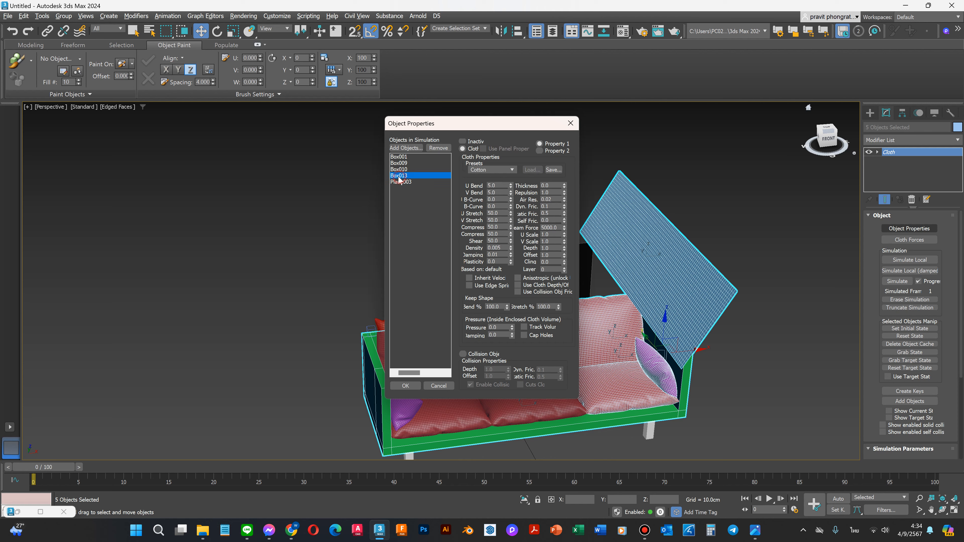
shift+click(400, 157)
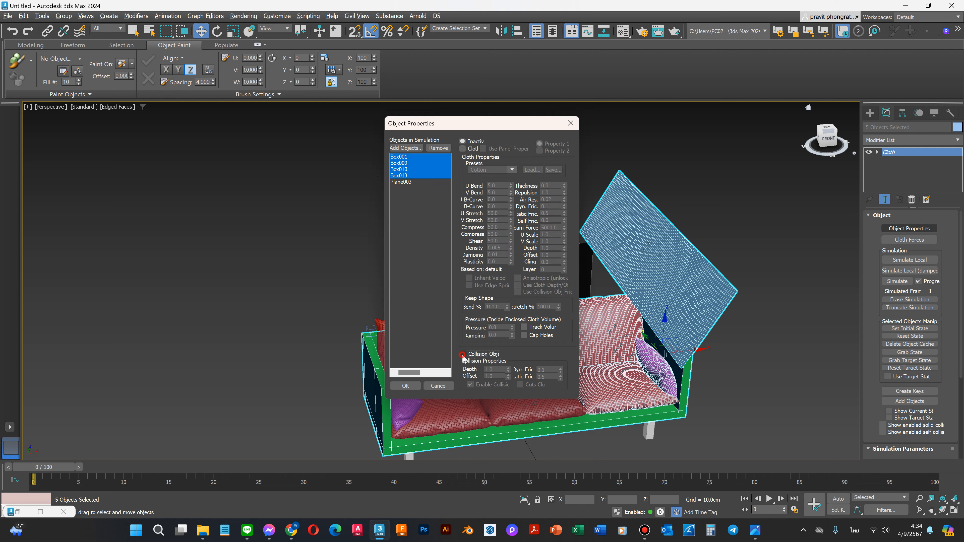
click(462, 355)
click(405, 385)
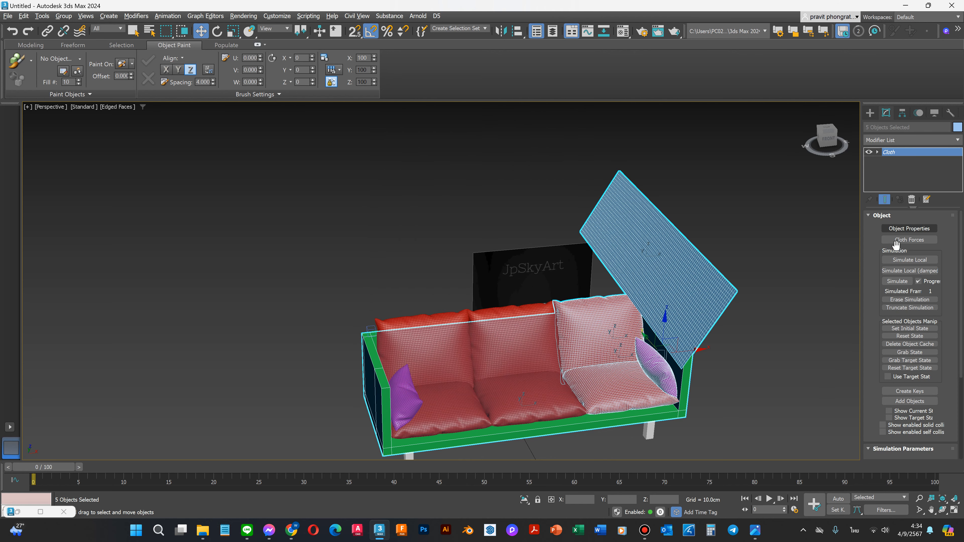
Step: Run the full cloth simulation through frame 100 and compare the drape with the sofa reference photo
click(896, 281)
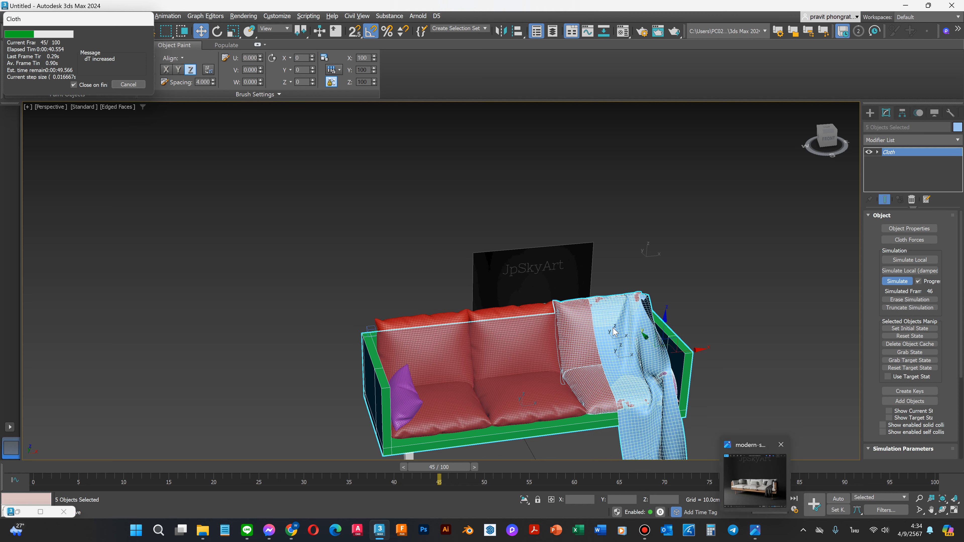
mouse_move(755, 532)
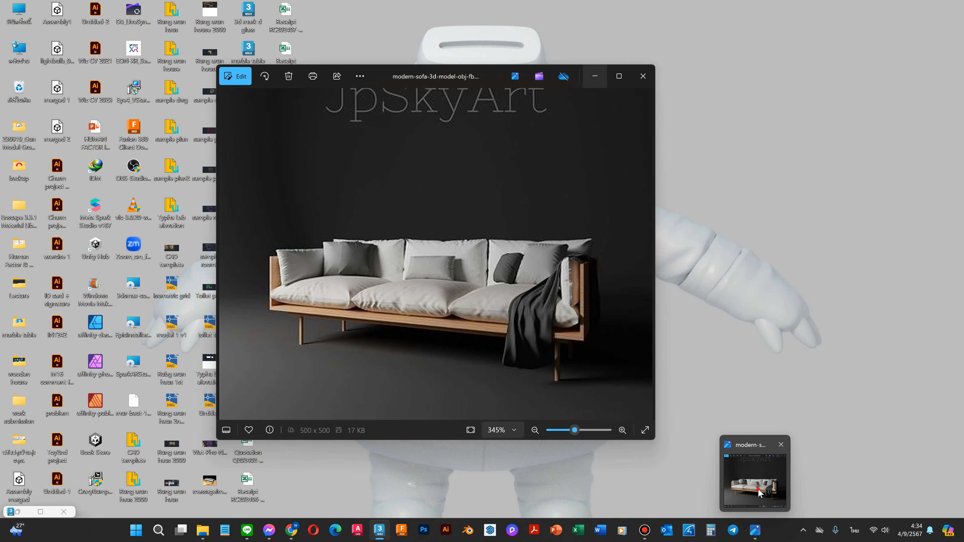
click(758, 488)
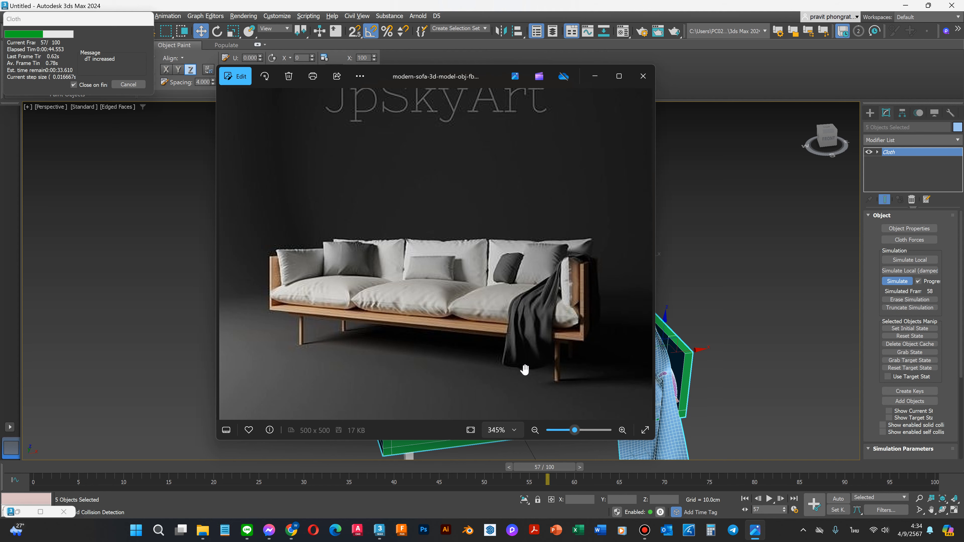
click(593, 78)
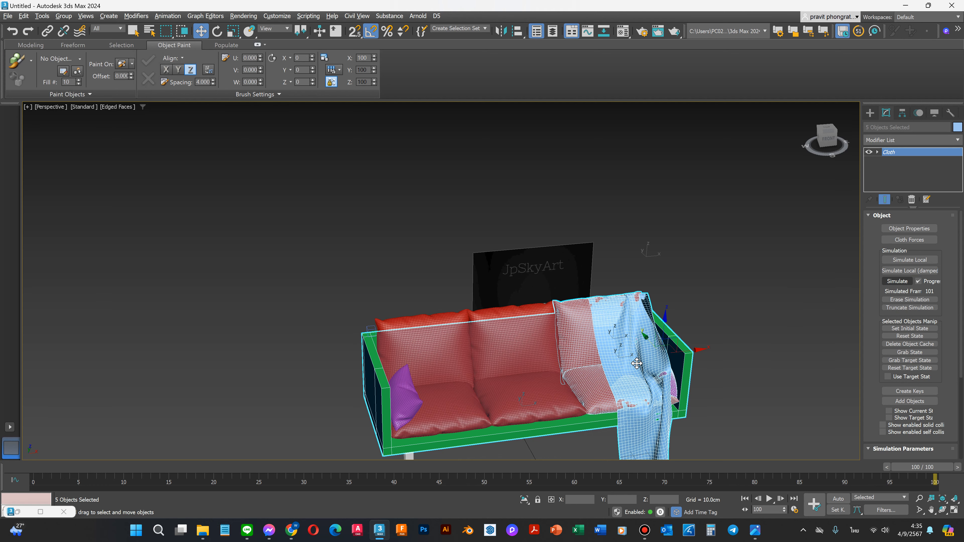
Step: Inspect where the cushions poke through the blanket, try raising all five simulated objects slightly, and undo that move
scroll(641, 388, up, 5)
scroll(601, 427, up, 3)
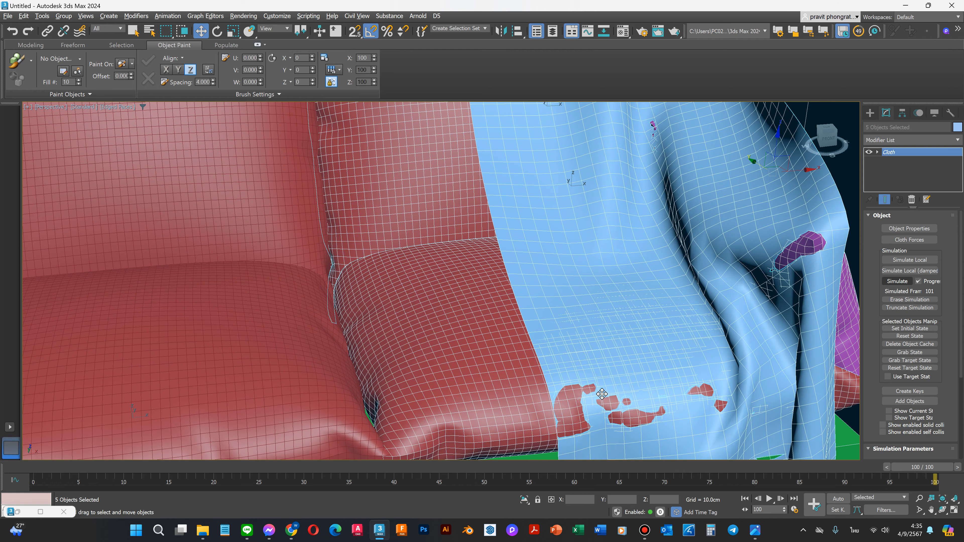
scroll(601, 394, down, 4)
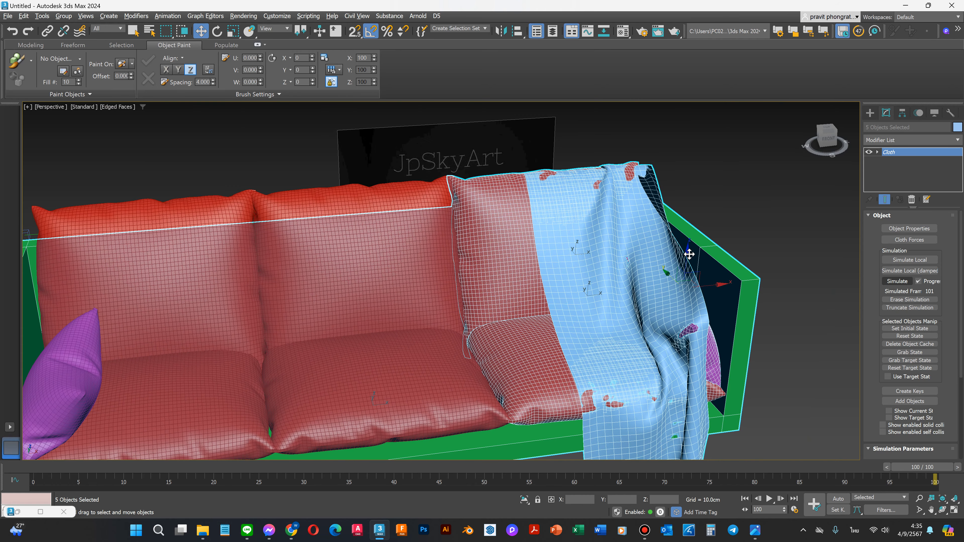
drag(689, 254, 690, 248)
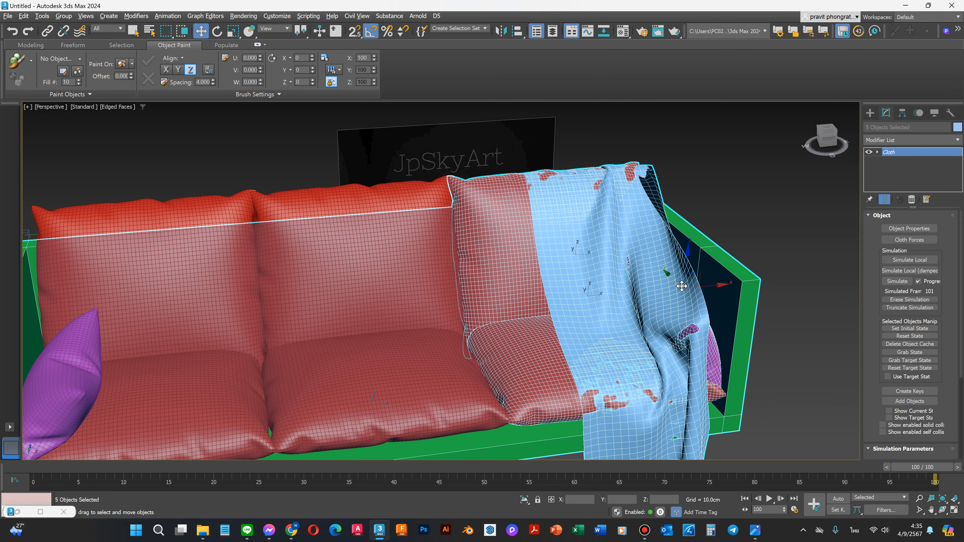
key(ctrl+z)
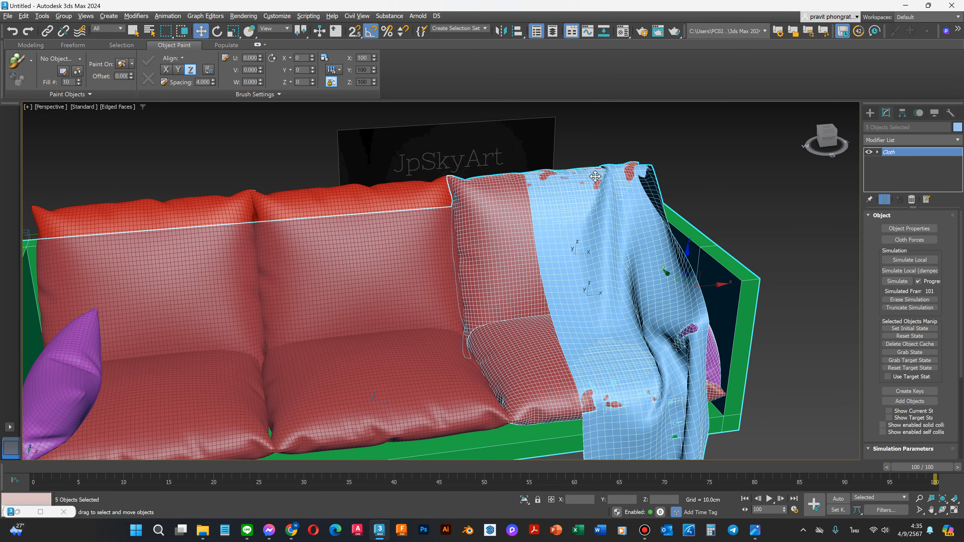
Step: Select only the blanket Plane003 and shift it clear of the cushions to about Y -6.72 cm and Z 118.29 cm
click(794, 182)
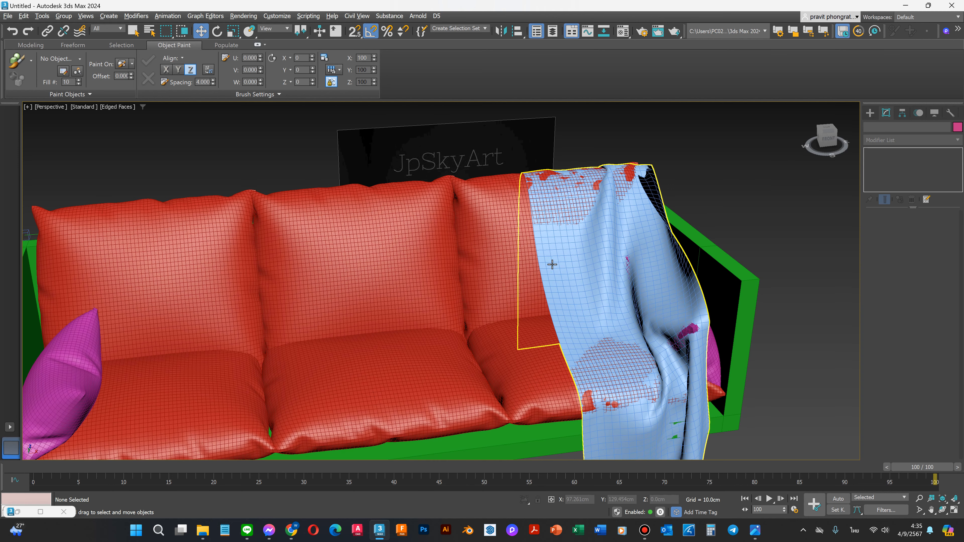
click(555, 264)
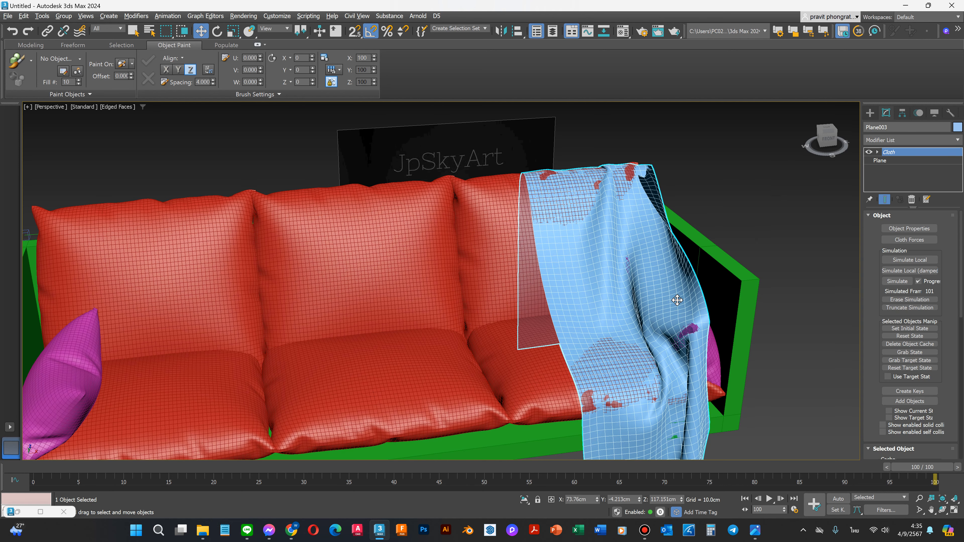
scroll(646, 297, down, 5)
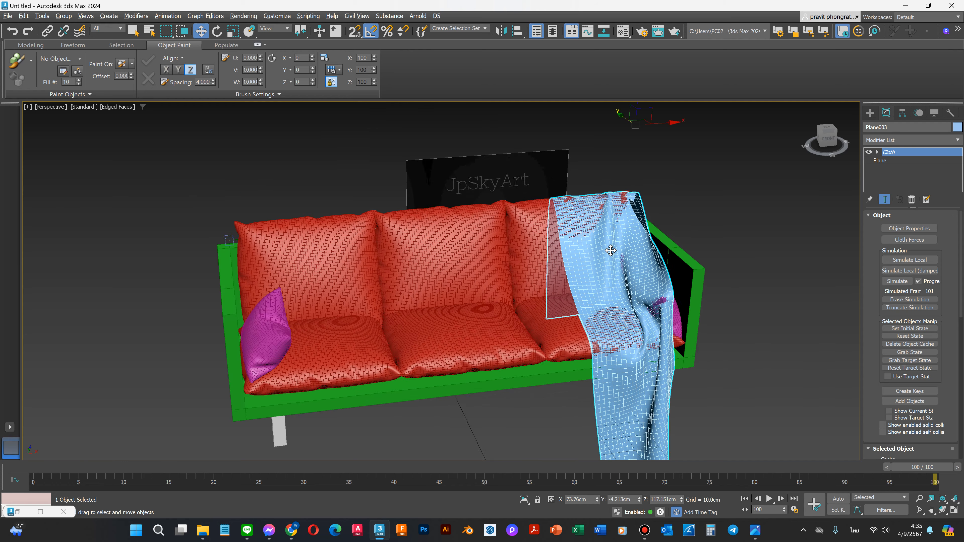
drag(629, 135, 629, 132)
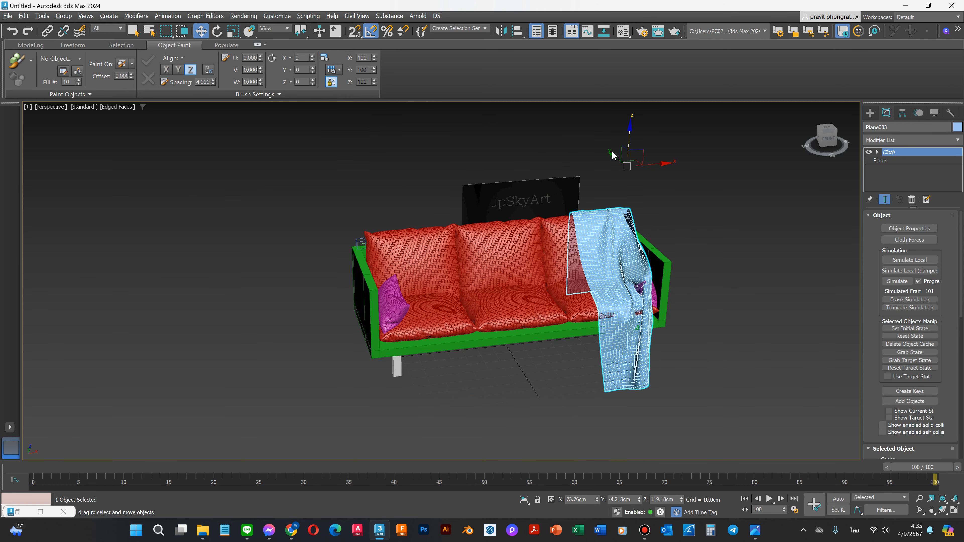
click(612, 156)
click(599, 216)
drag(613, 159, 632, 139)
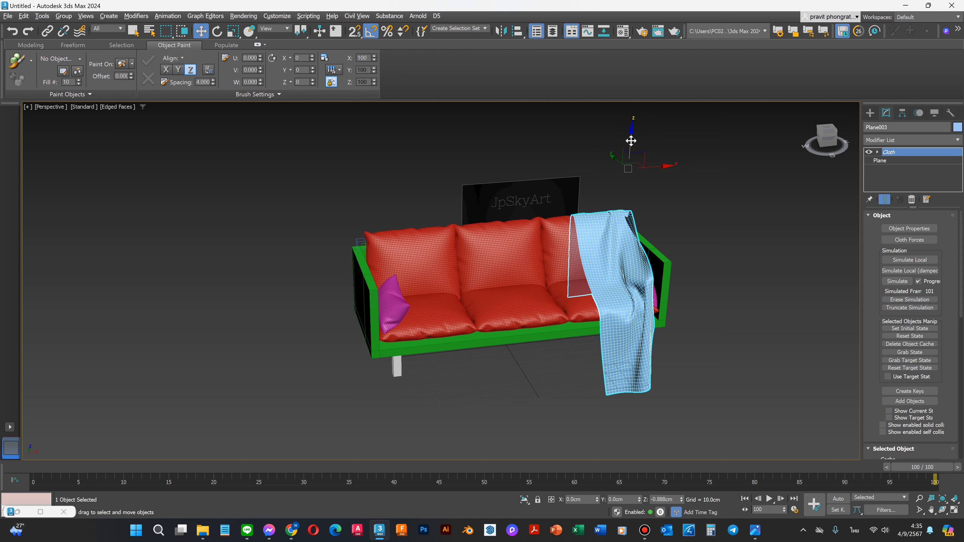
scroll(607, 276, up, 5)
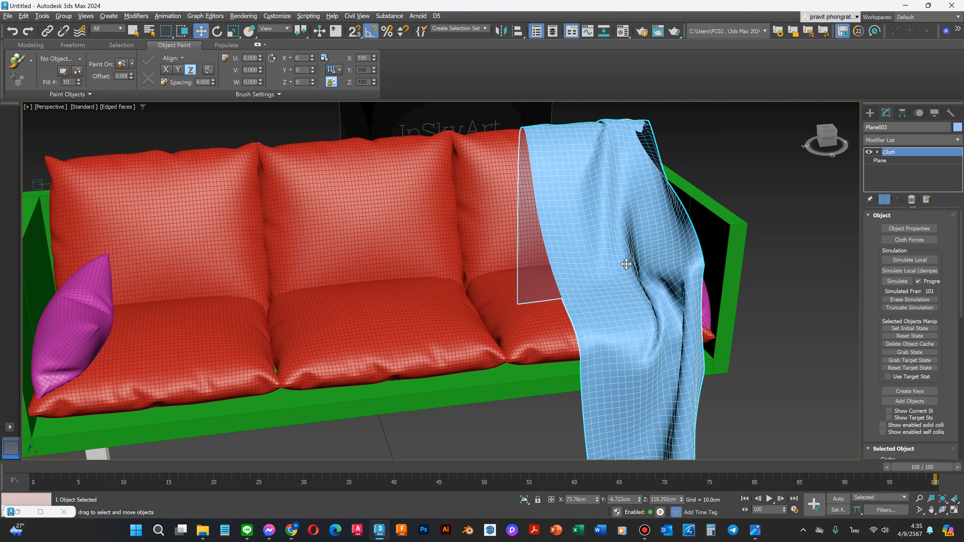
click(766, 249)
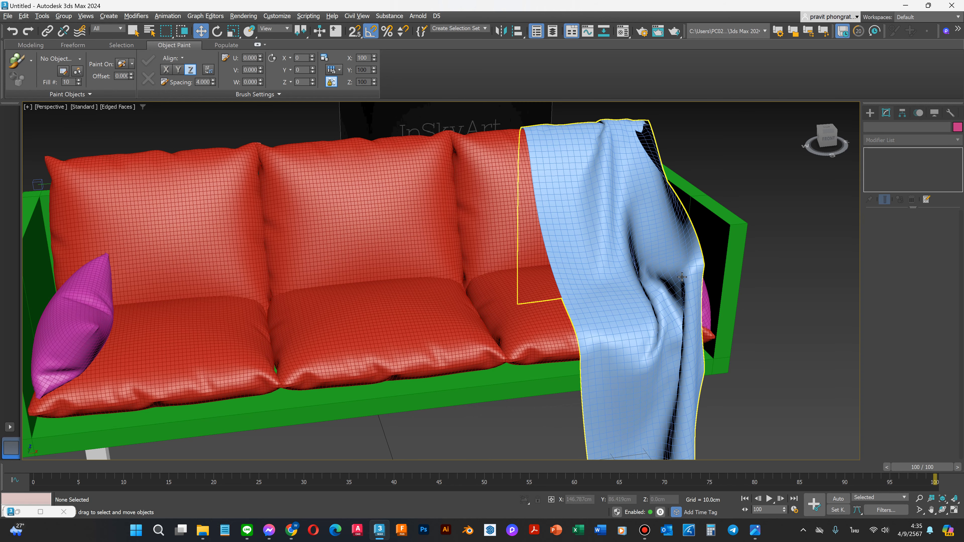
Step: Check the draped sofa from a lower angle and open the Material Editor
scroll(622, 289, down, 5)
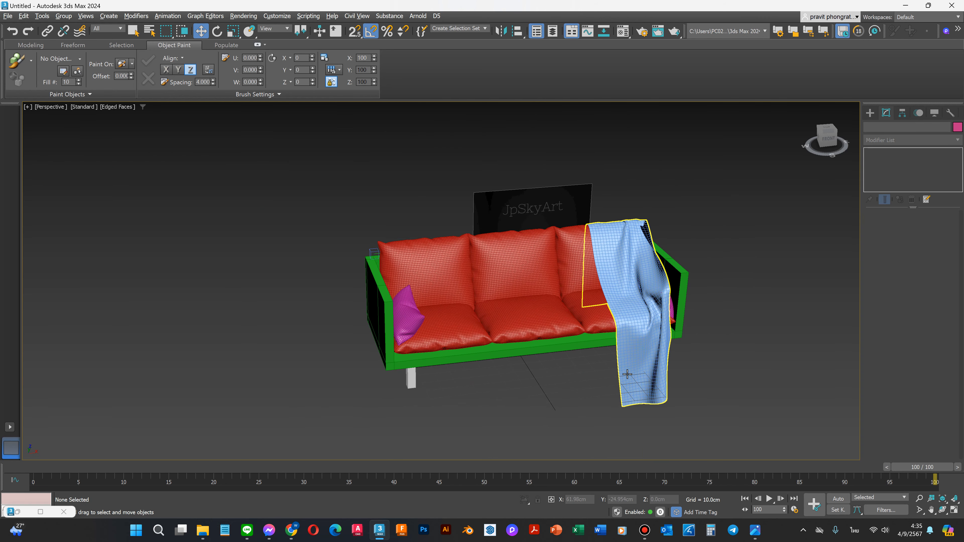
click(942, 510)
drag(469, 331, 474, 324)
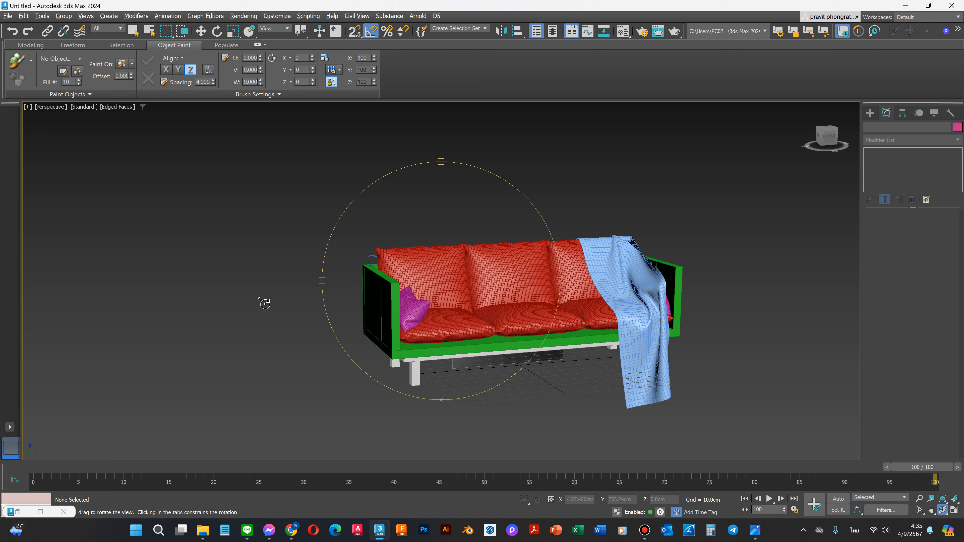
key(m)
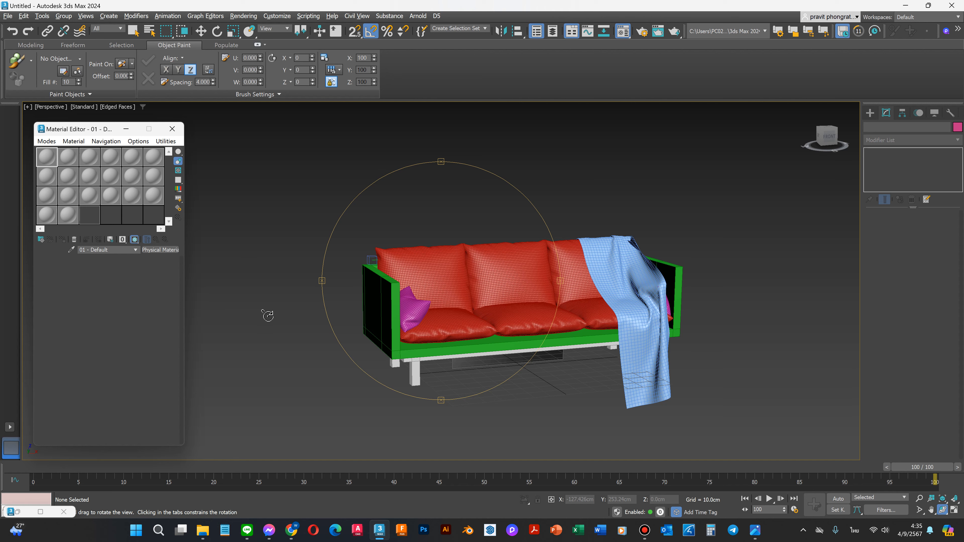
right_click(263, 310)
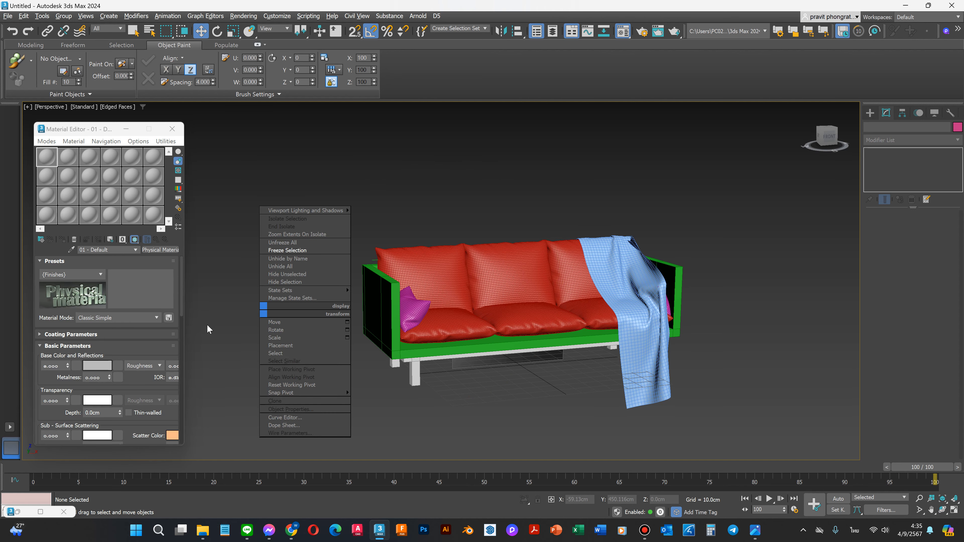
click(214, 330)
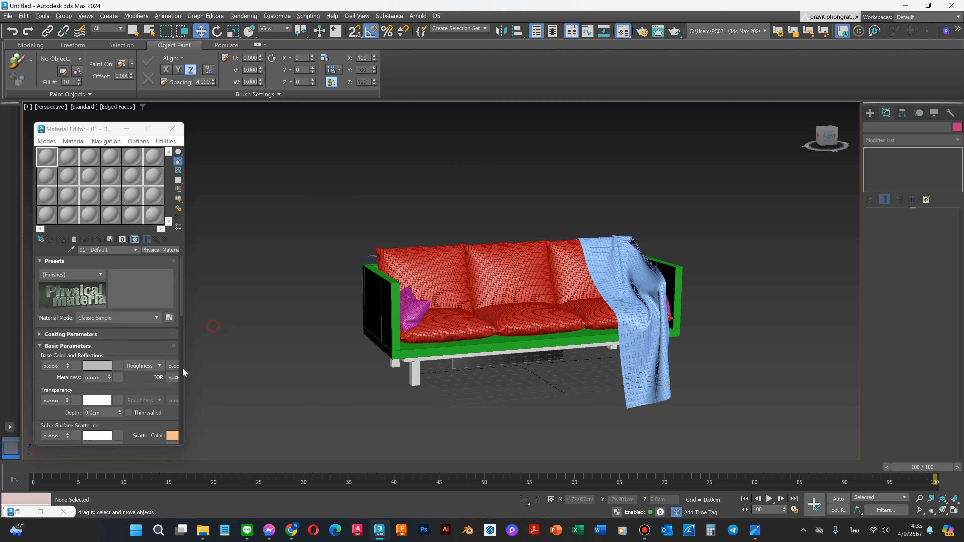
Step: Hide the reference image plane Plane001 through the Scene Explorer, leaving the explorer open
click(18, 513)
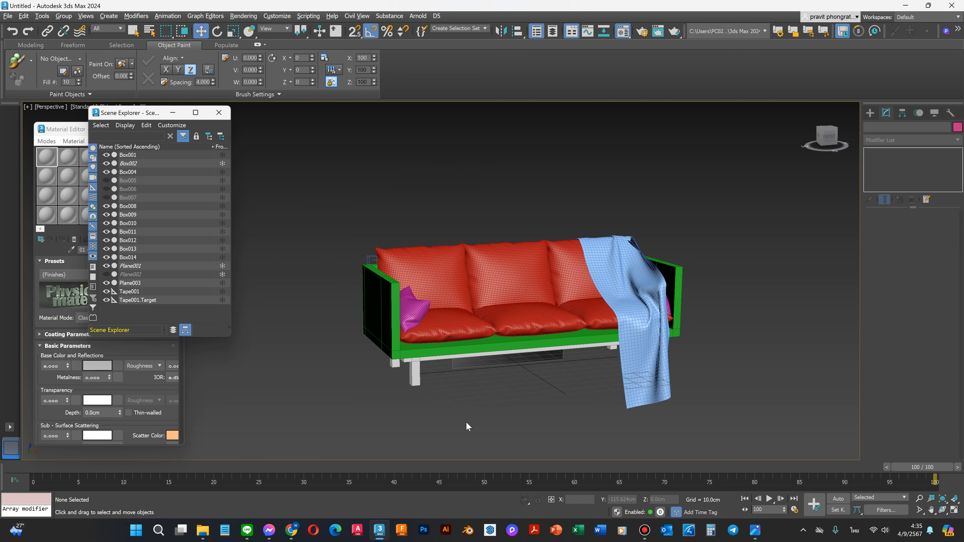
click(106, 266)
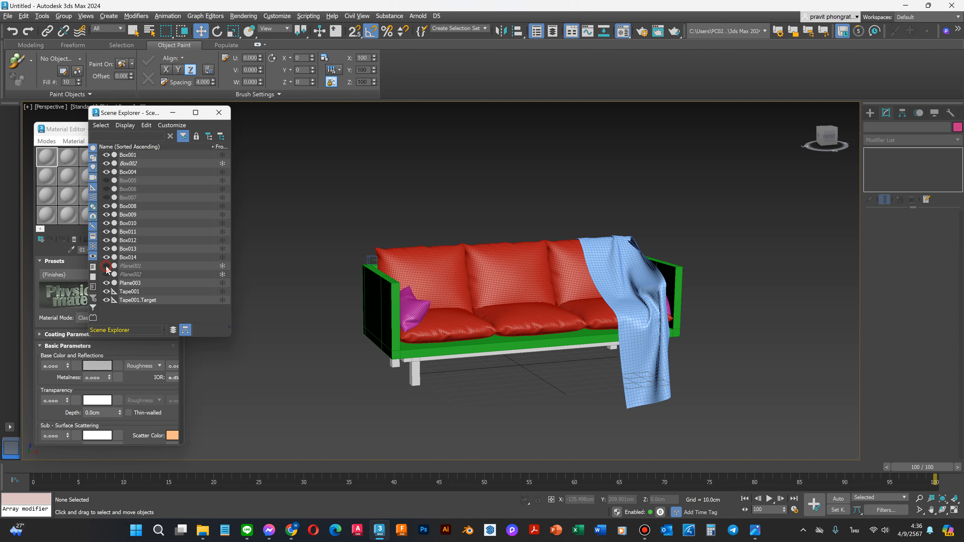
click(173, 113)
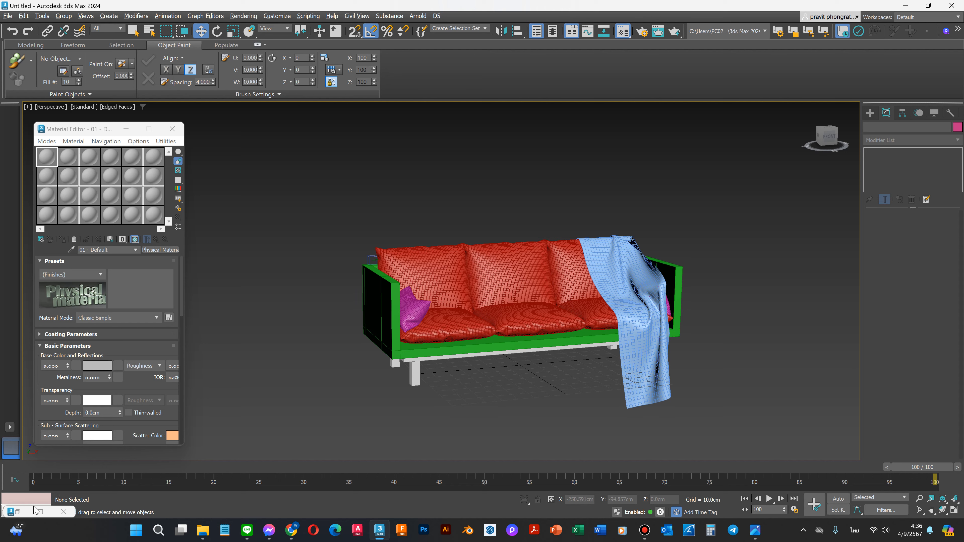
double_click(21, 511)
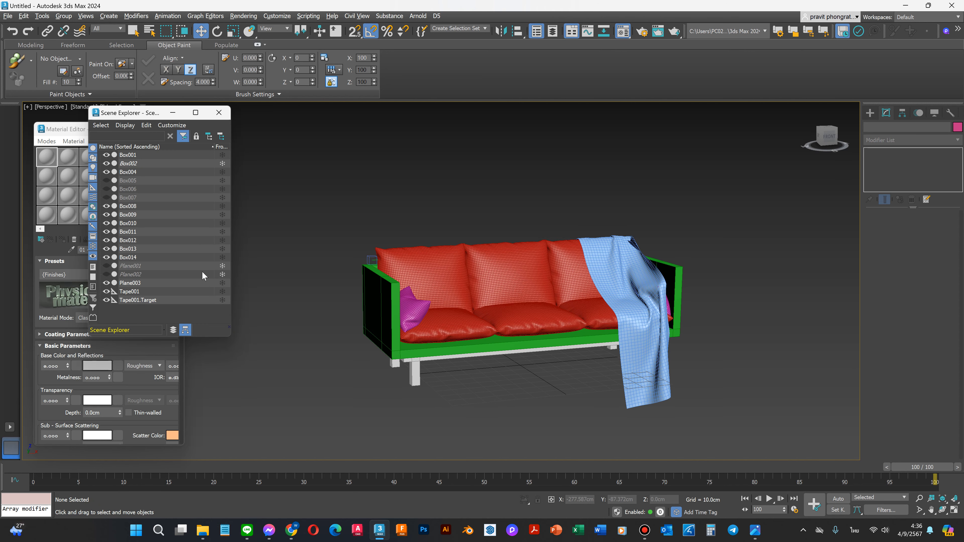
Step: Unfreeze the leg base Box002 in the Scene Explorer and minimize the explorer
click(223, 164)
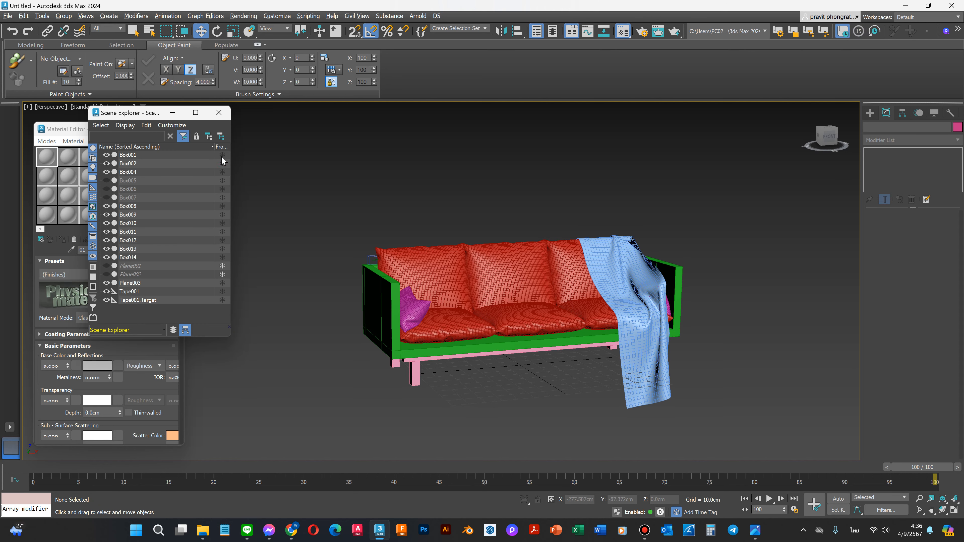
click(174, 113)
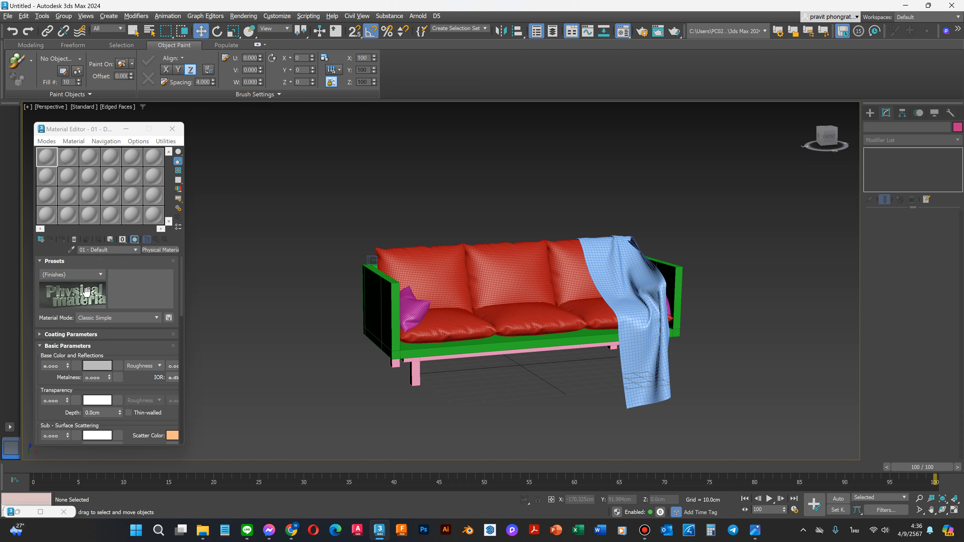
Step: Set the first material slot to the Glossy Varnished Wood preset and assign it to the green sofa frame and the leg base
click(101, 275)
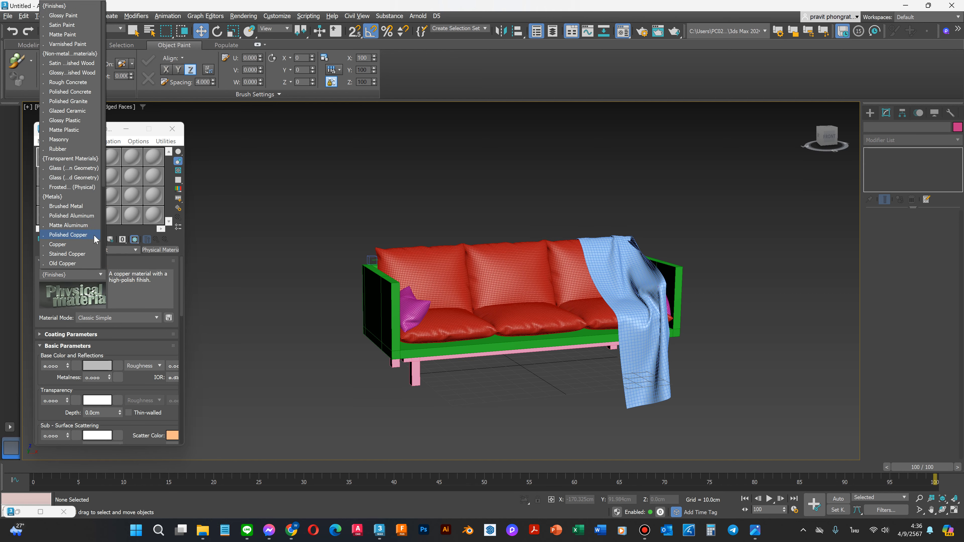
click(72, 73)
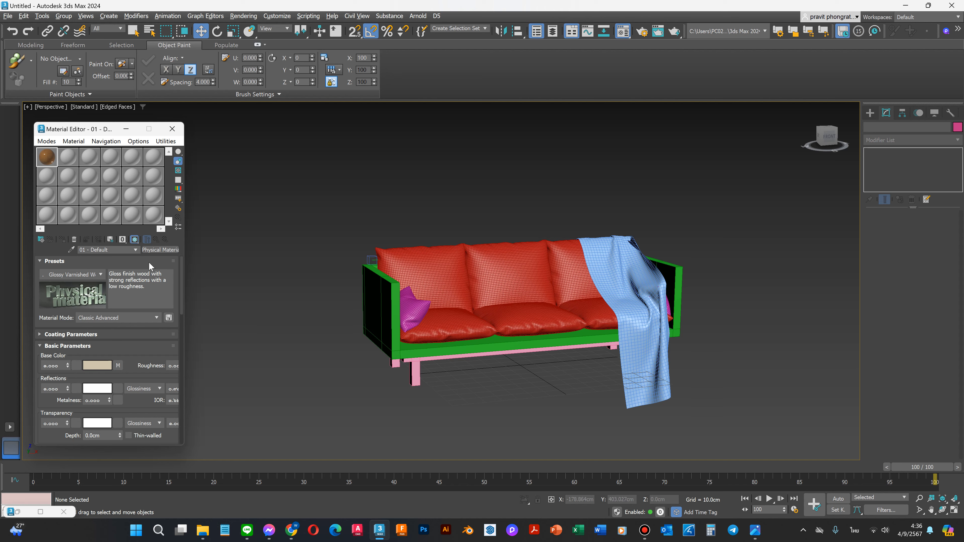
click(370, 322)
ctrl+click(415, 371)
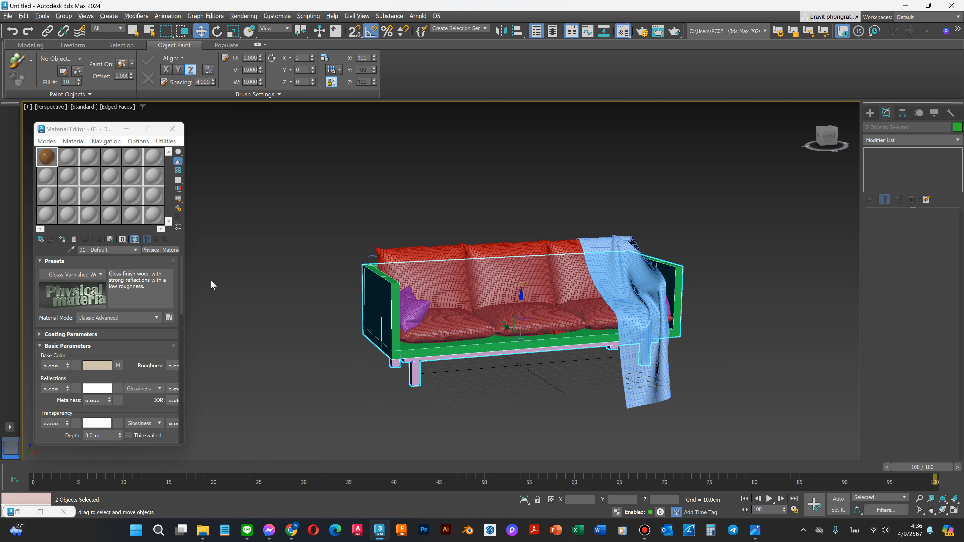
click(63, 240)
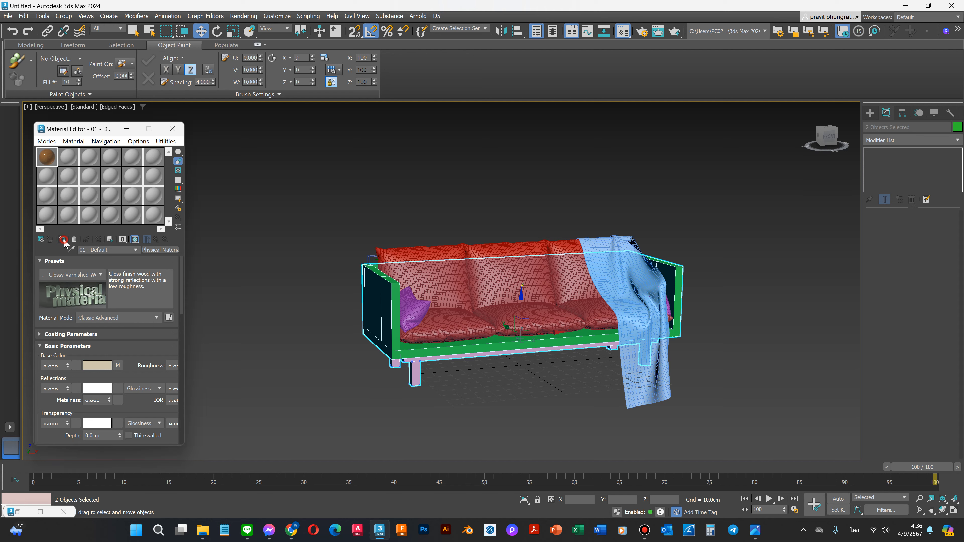
click(316, 335)
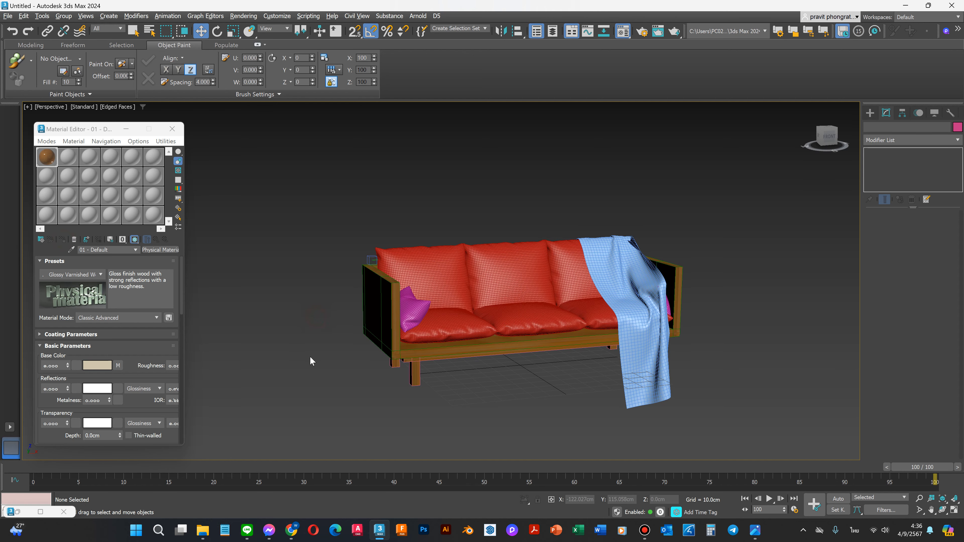
Step: Check the sofa reference photo and select all six seat and back cushions together with both throw pillows
click(754, 532)
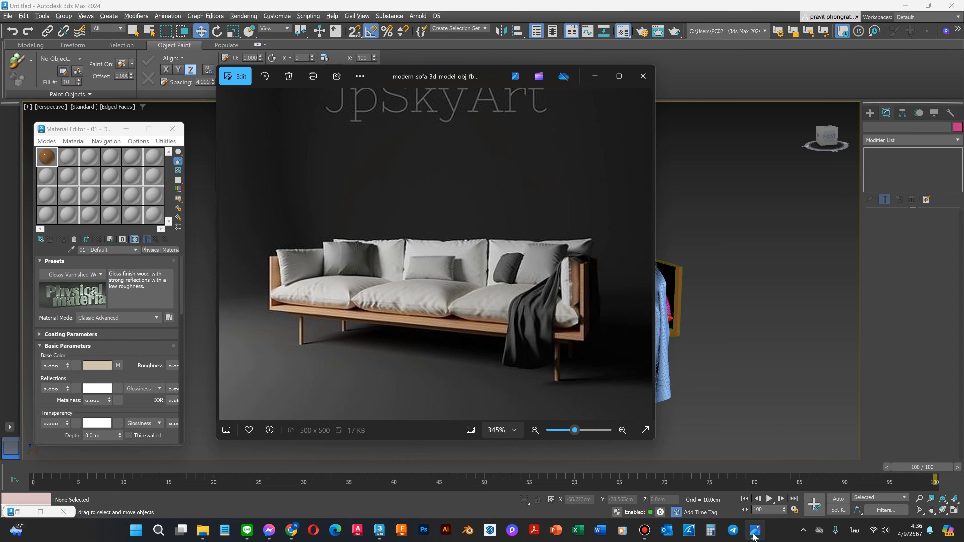
click(755, 532)
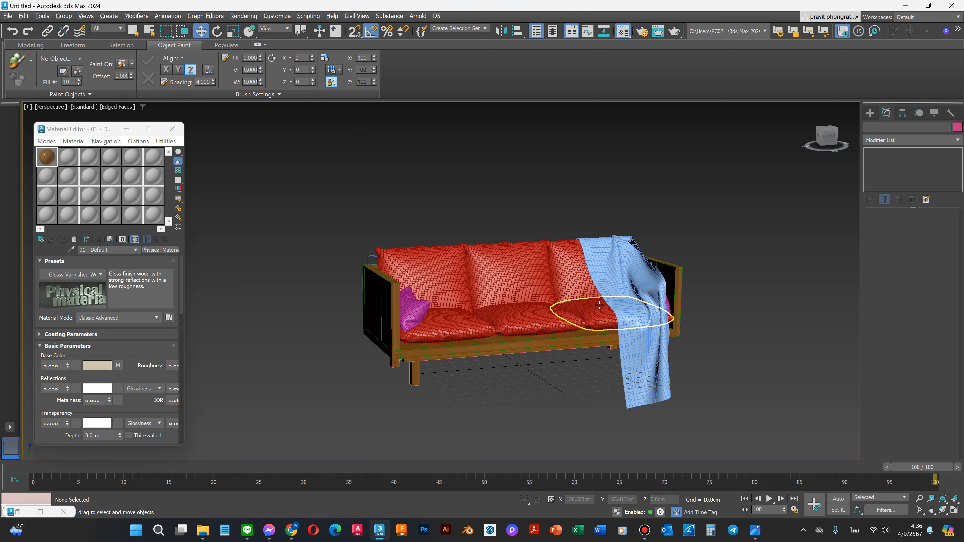
scroll(601, 305, up, 3)
click(609, 316)
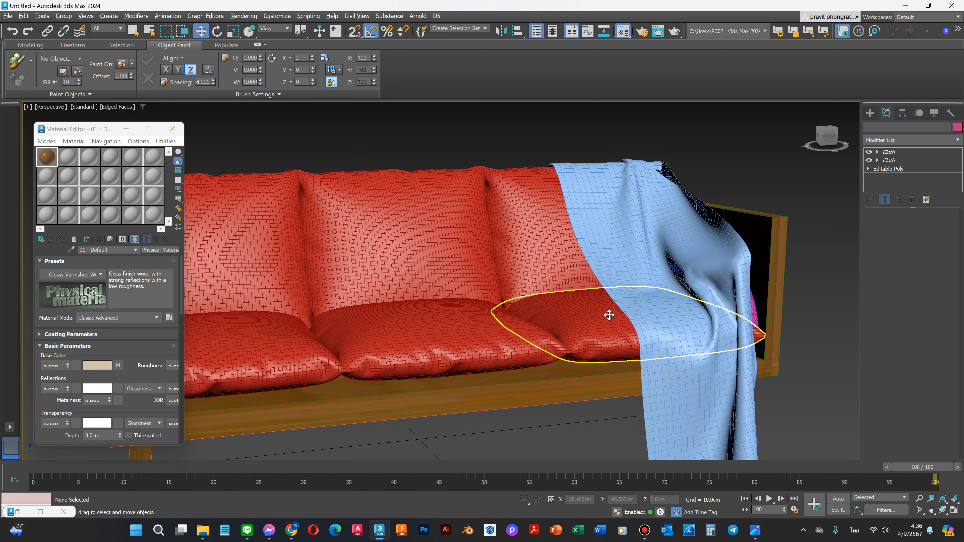
ctrl+click(748, 309)
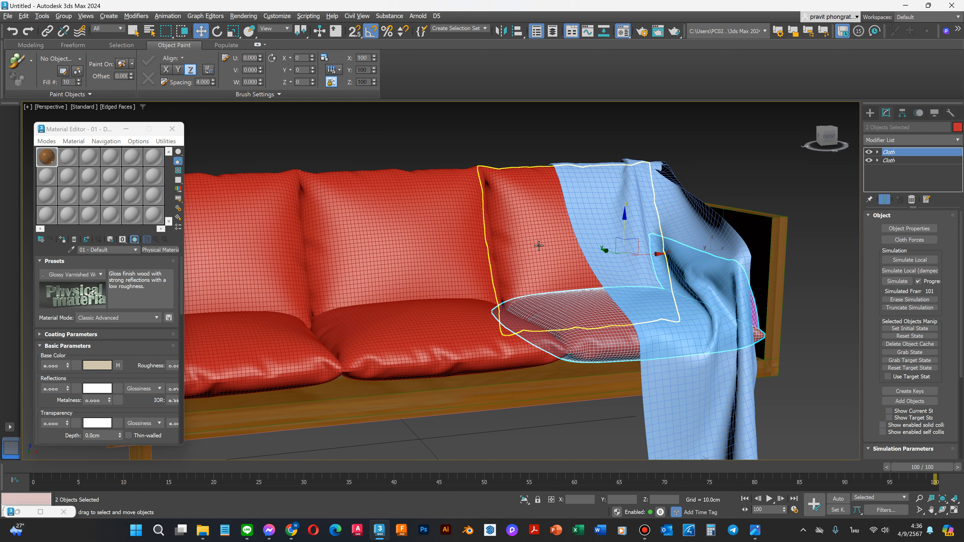
ctrl+click(496, 247)
ctrl+click(441, 237)
ctrl+click(361, 338)
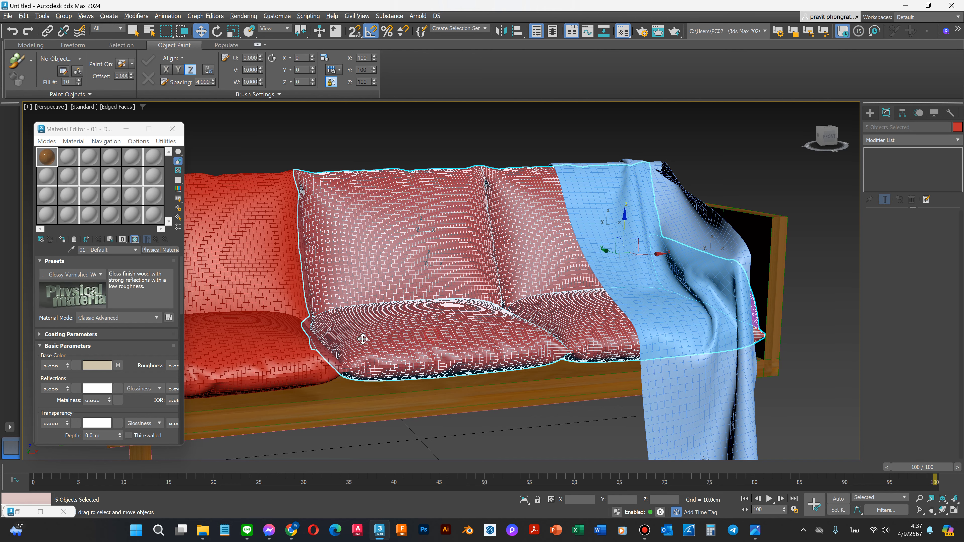
ctrl+click(267, 346)
ctrl+click(263, 268)
scroll(406, 283, down, 3)
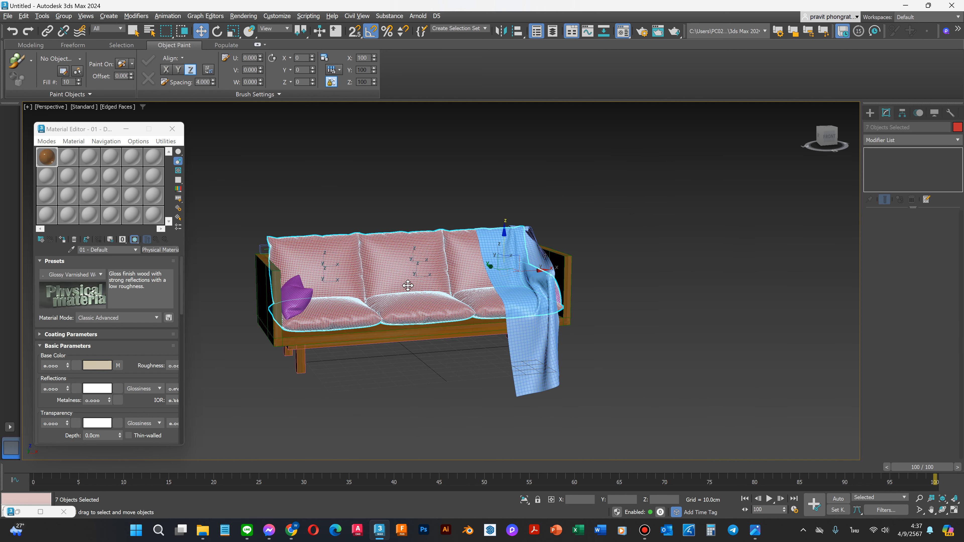
ctrl+click(297, 295)
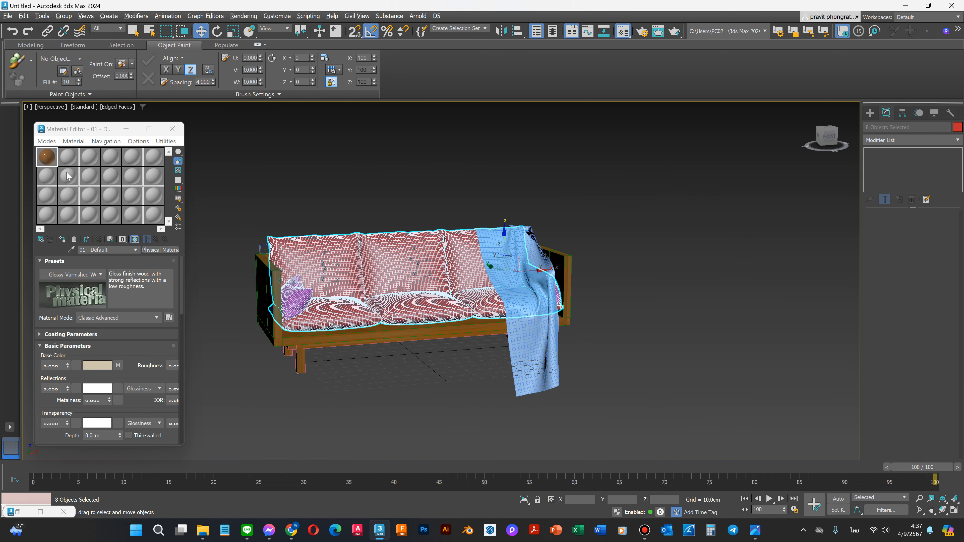
Step: Activate the second material slot and choose a Bitmap map for its base color
click(69, 161)
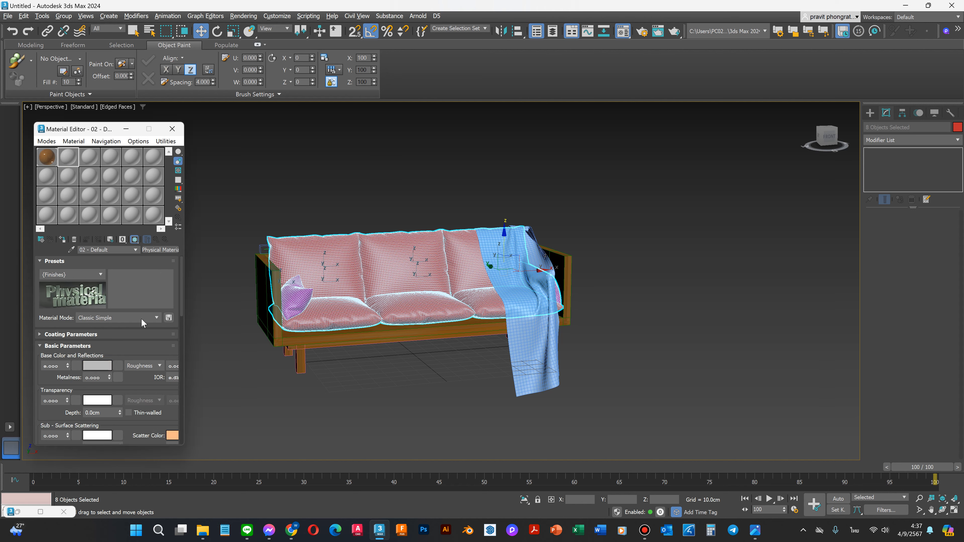
click(118, 366)
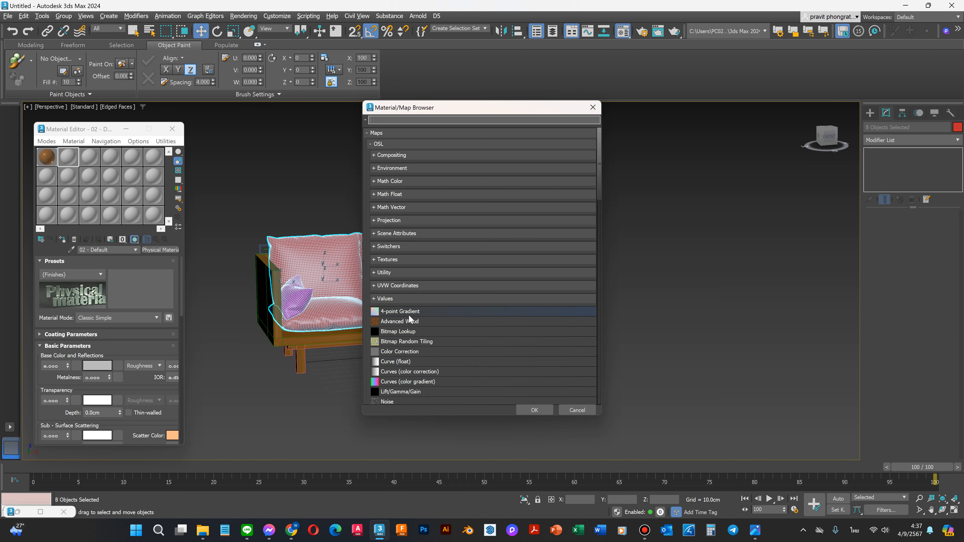
scroll(412, 320, down, 4)
scroll(401, 309, down, 4)
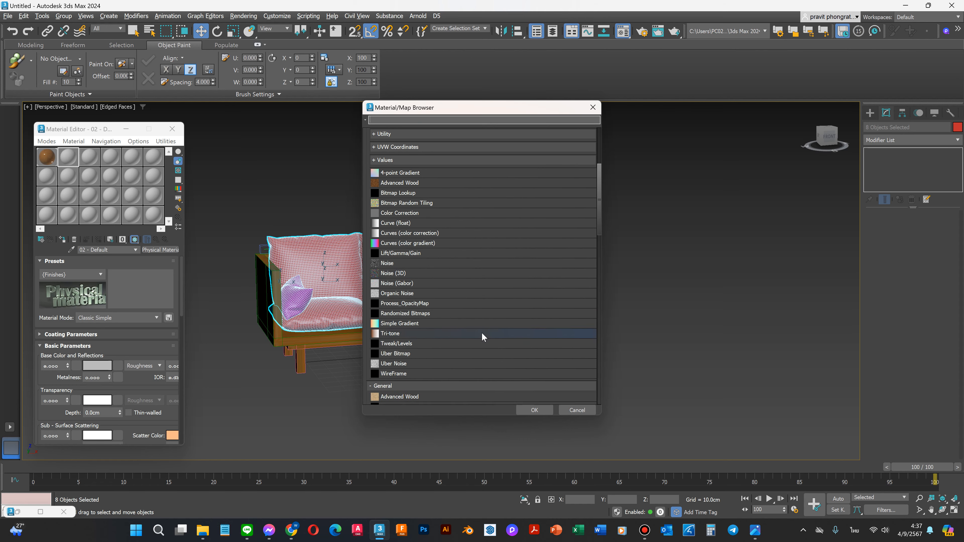
click(384, 341)
double_click(384, 341)
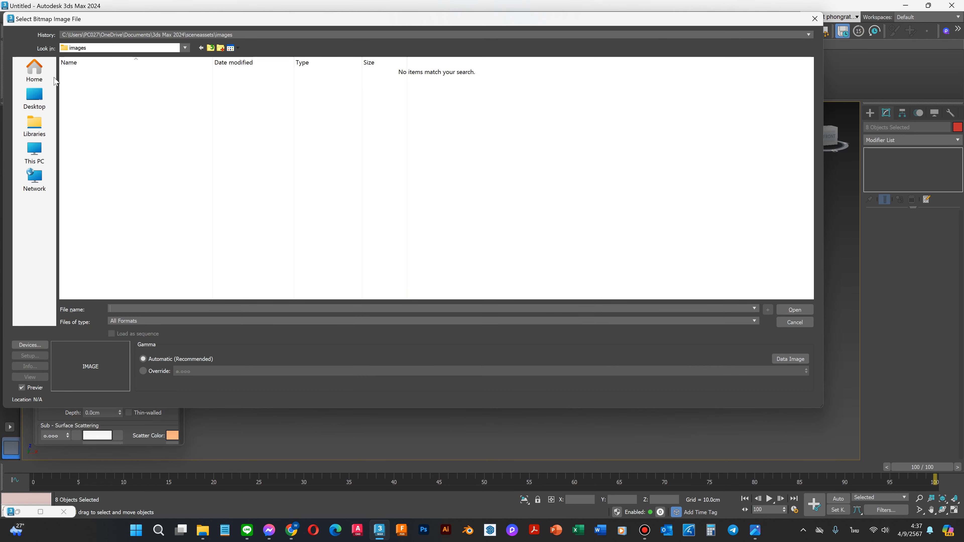
Step: Load depositphotos_108872098-stock-photo-canvas-texture-seamless-square-texture as the bitmap from the materials folder inside the desktop's marble table folder
click(45, 96)
scroll(253, 192, down, 3)
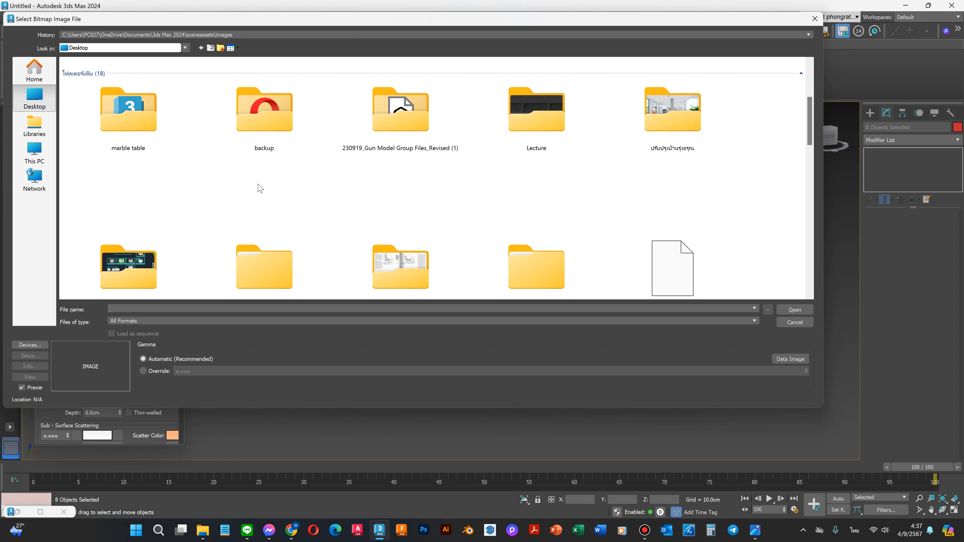
double_click(124, 125)
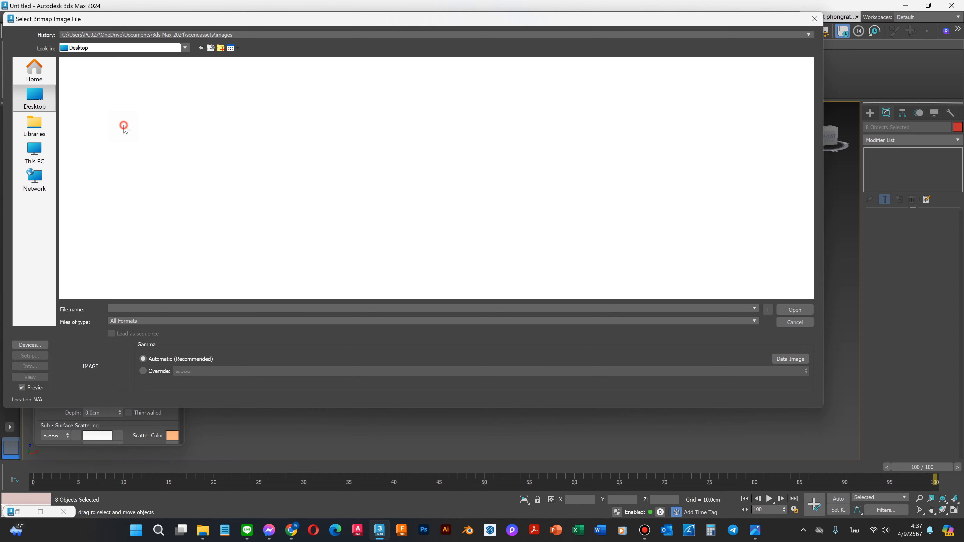
click(316, 99)
double_click(316, 100)
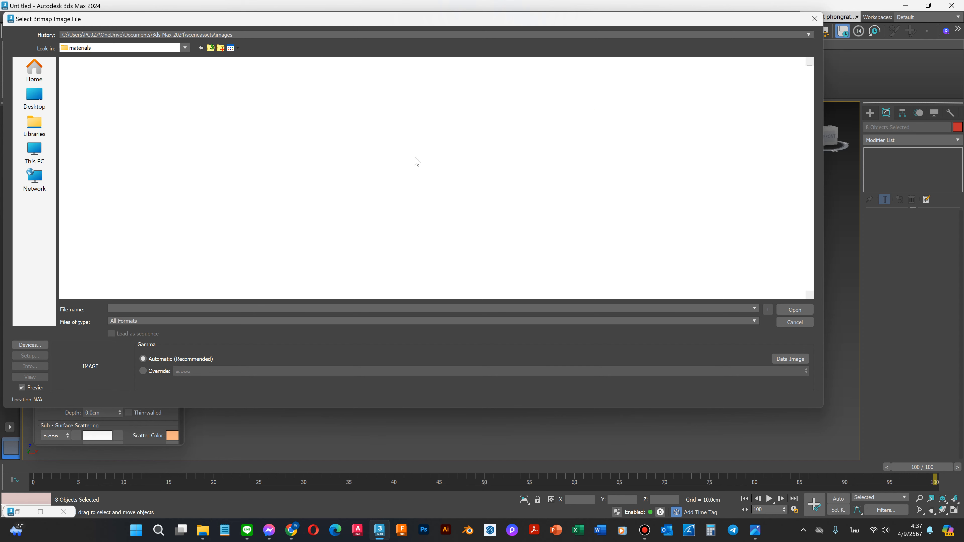
scroll(424, 176, down, 10)
scroll(373, 147, down, 6)
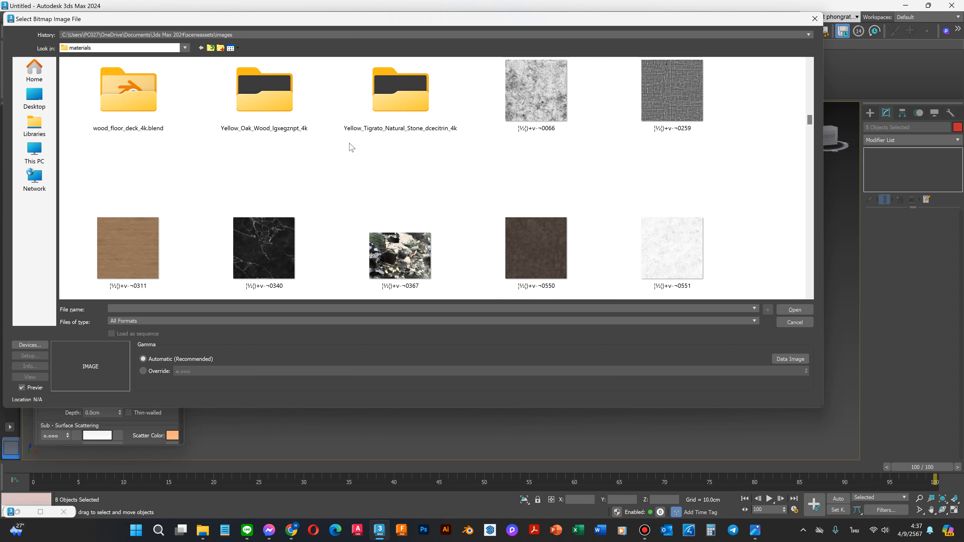
scroll(351, 148, down, 3)
scroll(351, 152, down, 6)
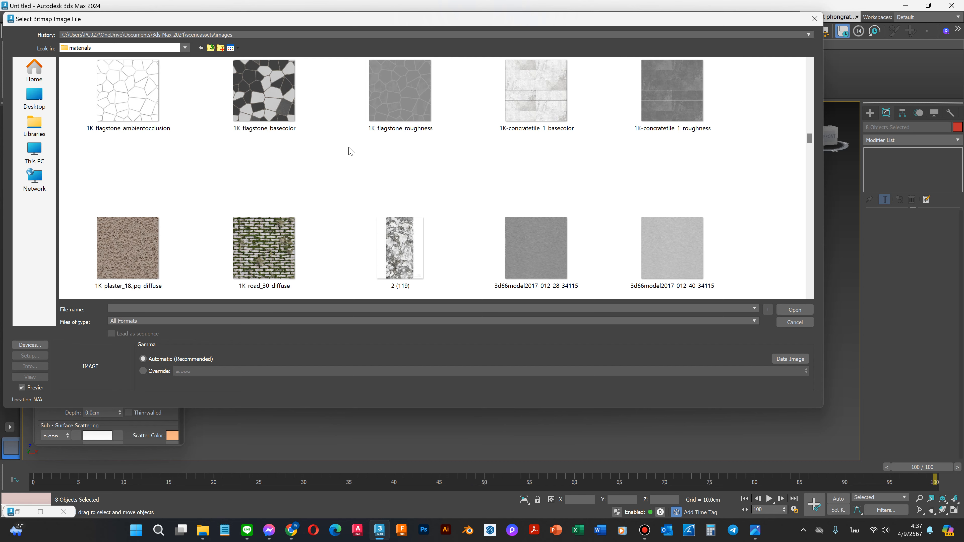
scroll(351, 151, down, 3)
scroll(345, 164, down, 3)
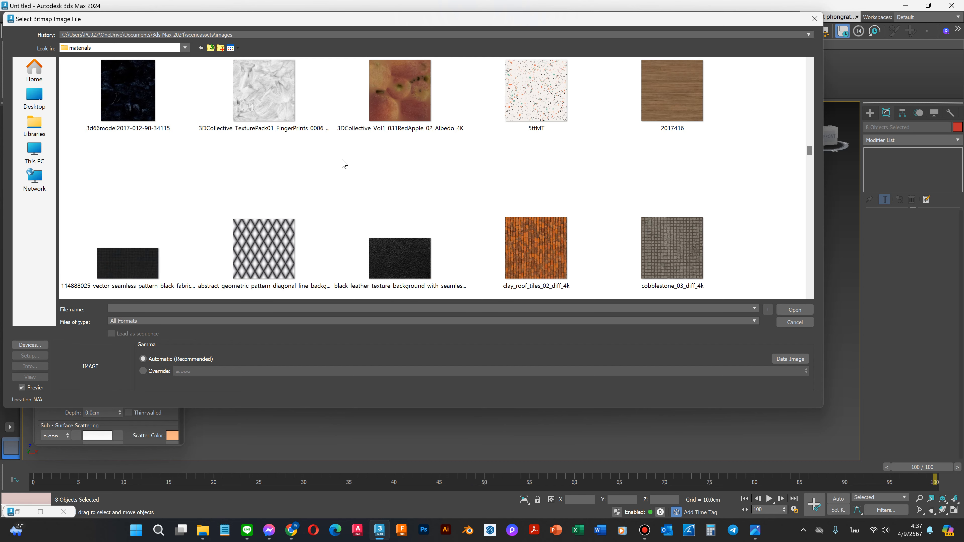
scroll(344, 163, down, 6)
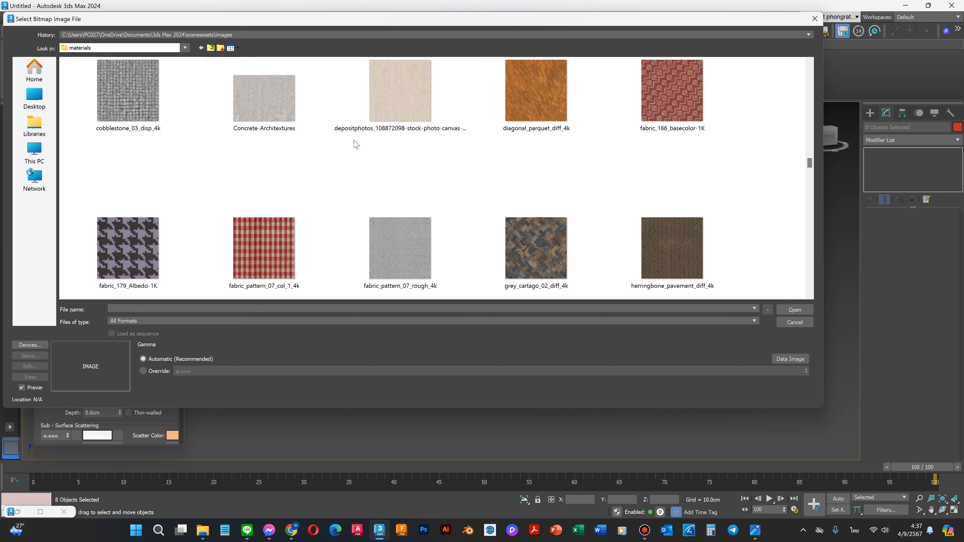
click(404, 79)
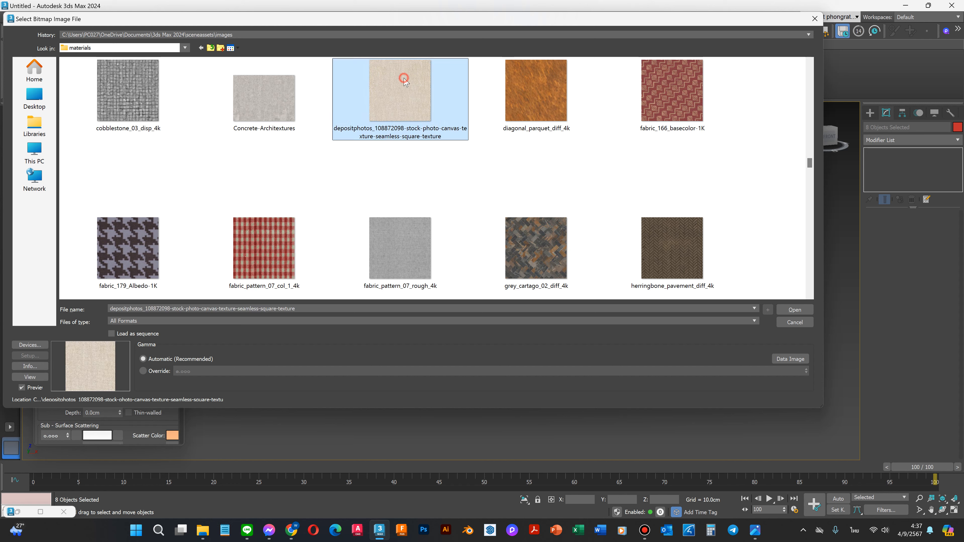
click(786, 309)
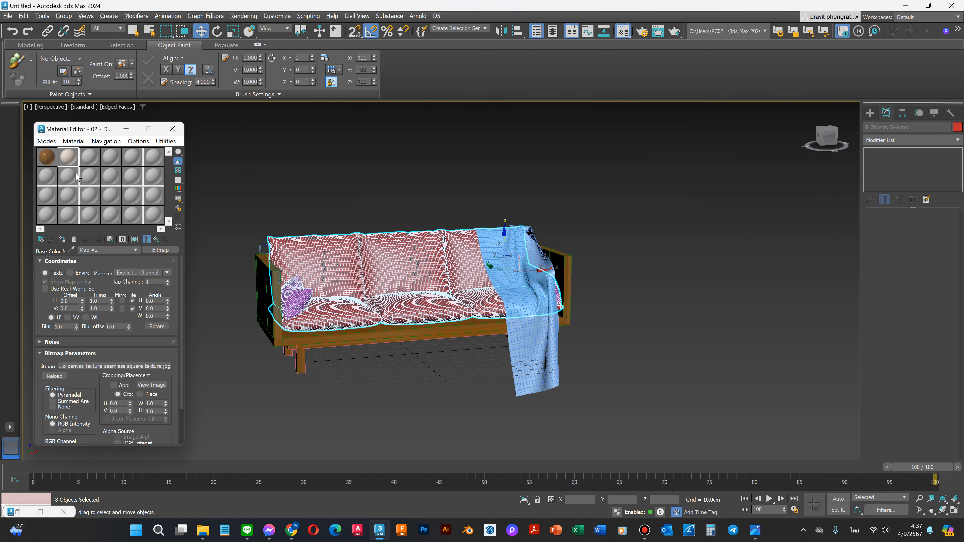
Step: Assign the canvas material to the selected cushions and pillows, deselect them, and turn off Edged Faces in the viewport
click(63, 239)
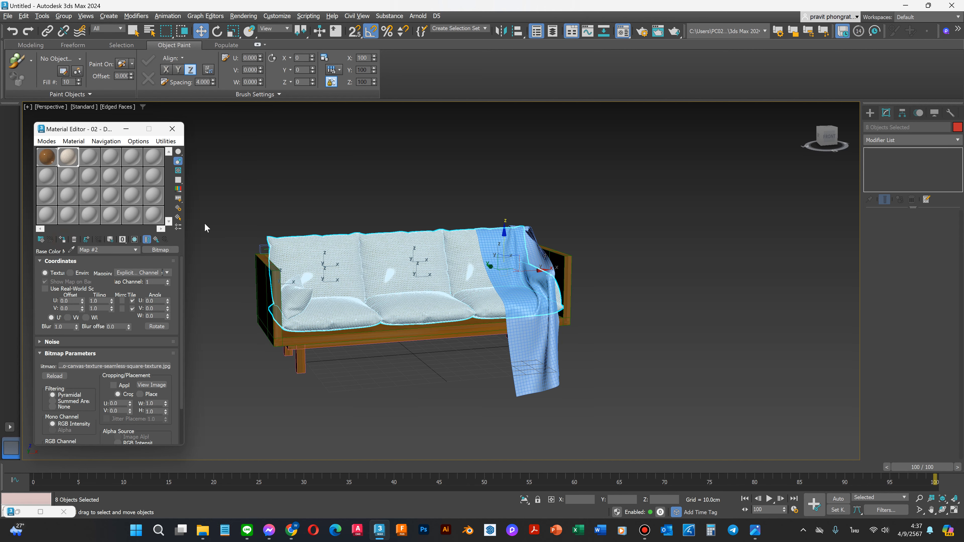
click(220, 224)
scroll(235, 228, up, 5)
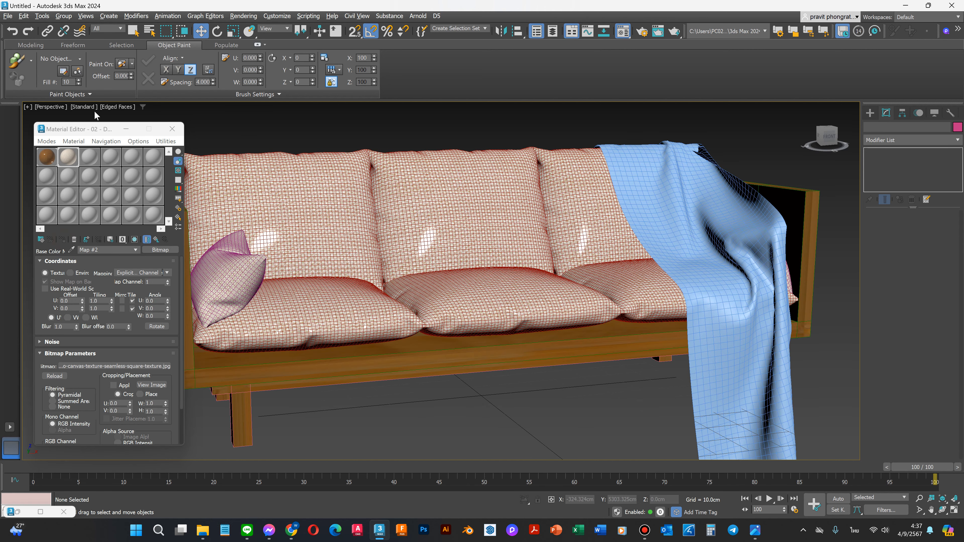
click(117, 107)
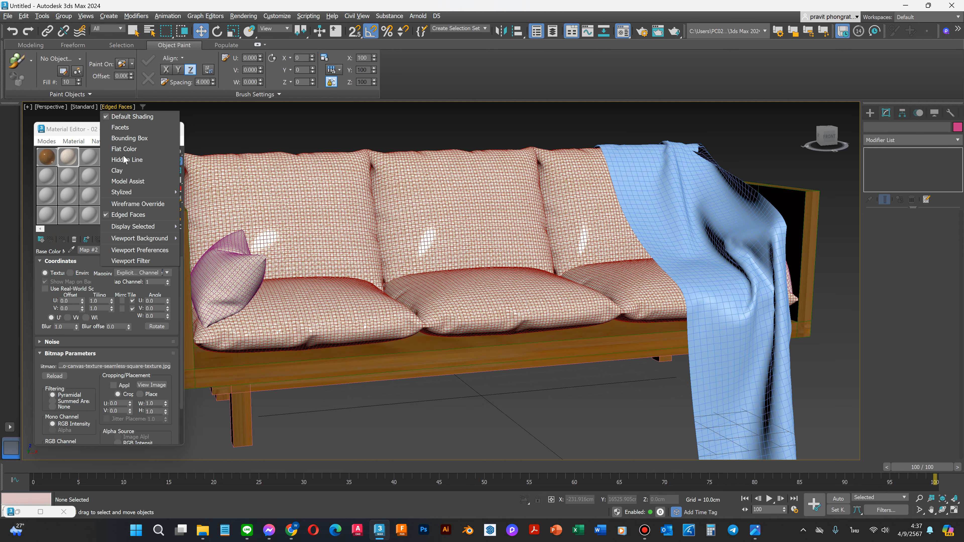
click(129, 215)
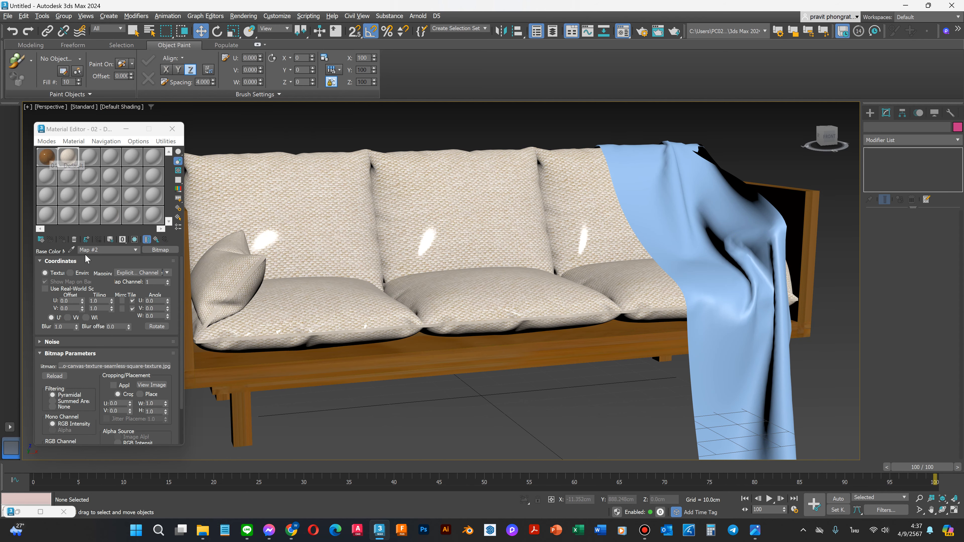
Step: Set the canvas bitmap's U and V tiling to 10
click(101, 302)
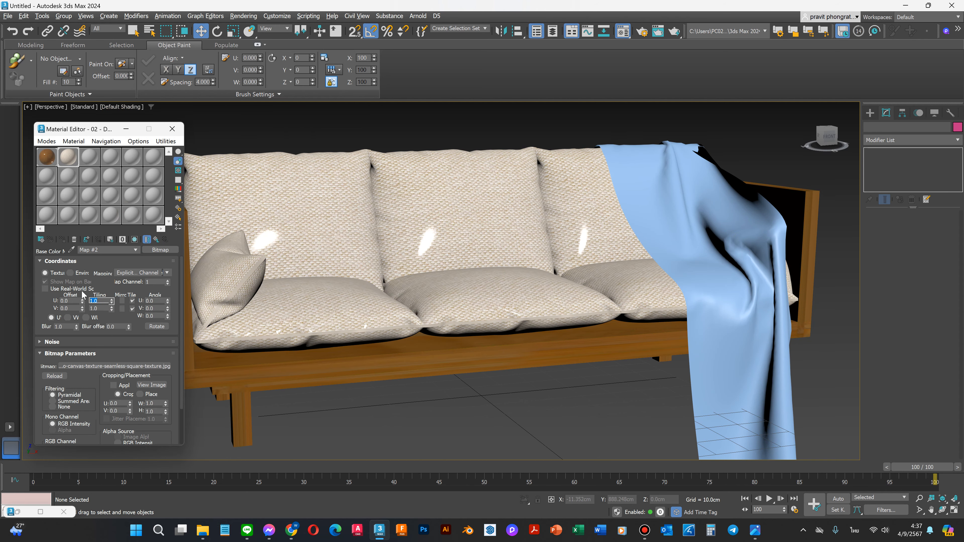
key(Tab)
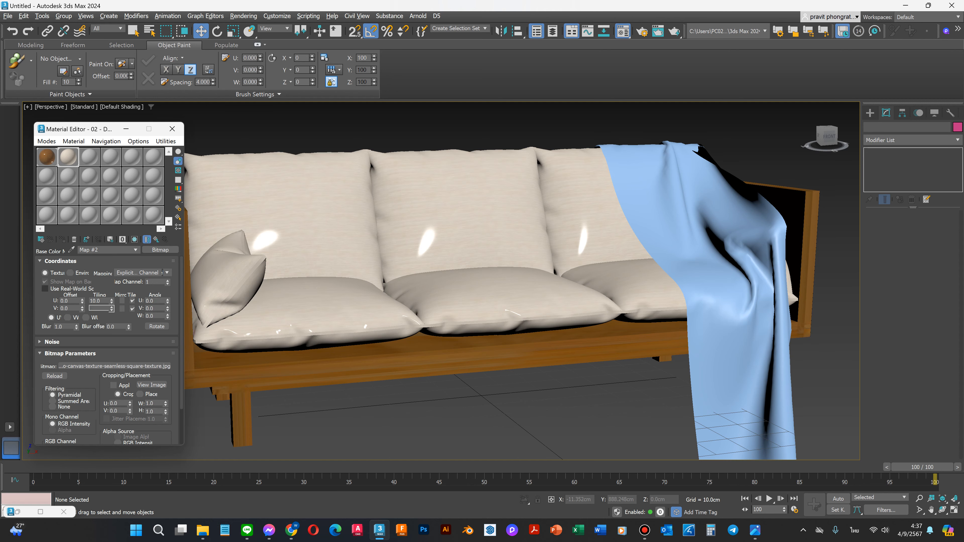
text(10)
key(Return)
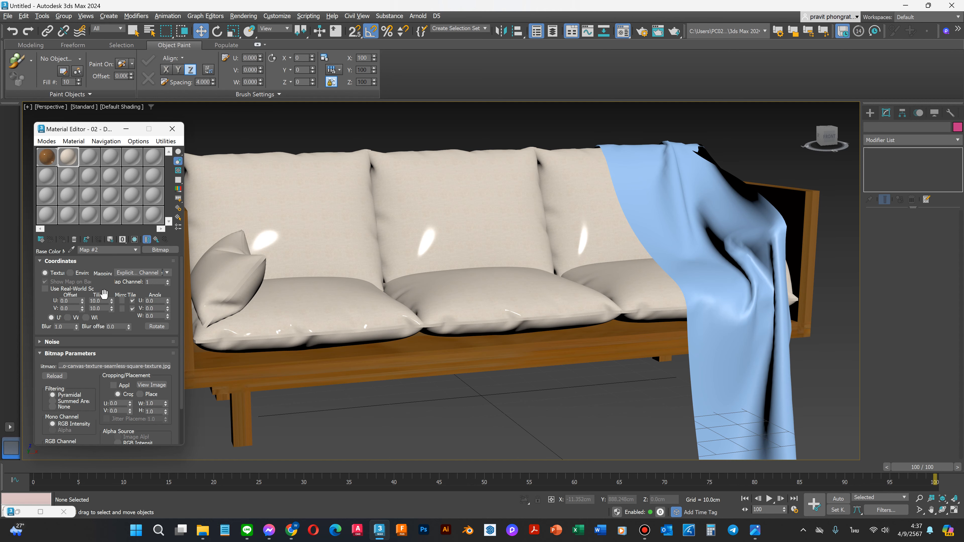
Step: Return the canvas bitmap's U and V tiling to 1
click(104, 301)
text(1)
key(Tab)
text(1)
key(Return)
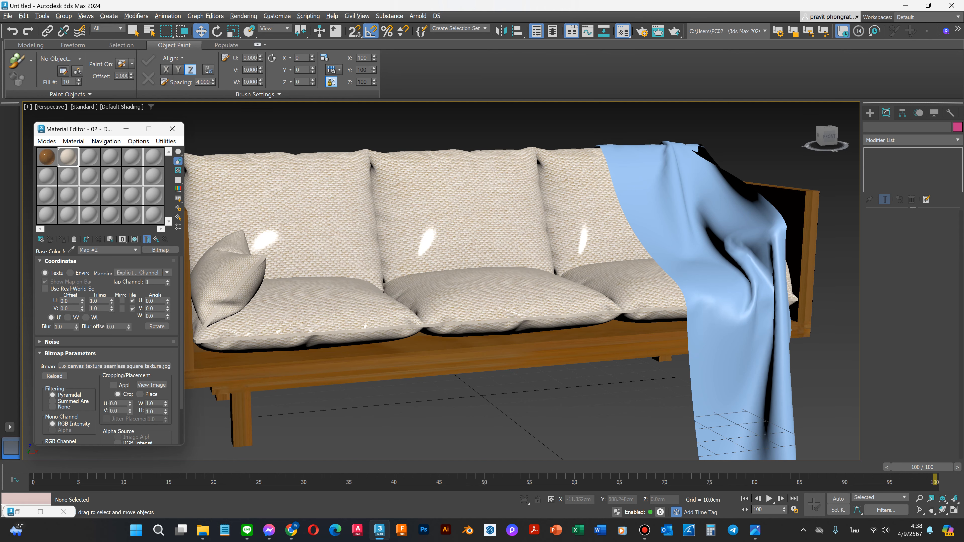
Step: Select the draped blanket and add a Bitmap map to the base color of the third material, 03 - Default
scroll(648, 282, down, 4)
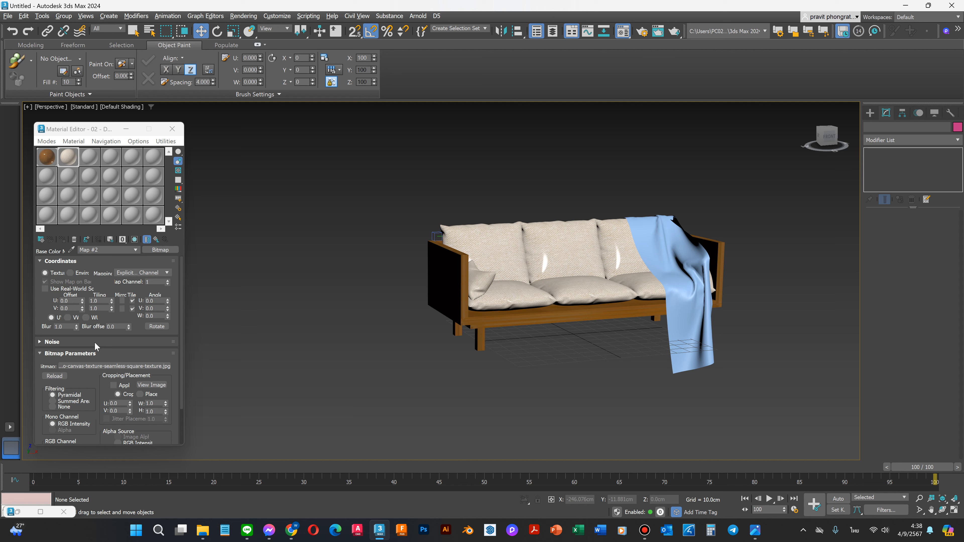
scroll(93, 338, down, 1)
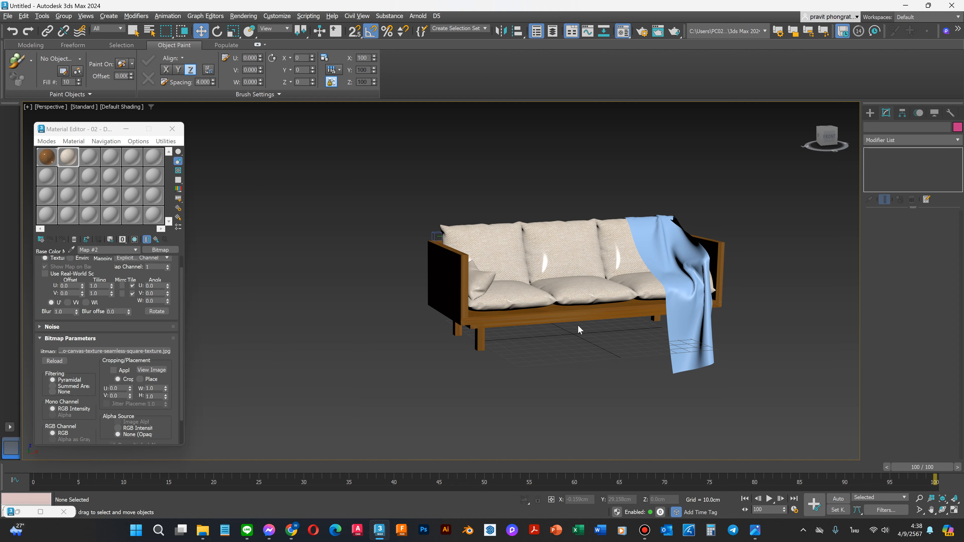
scroll(667, 225, up, 4)
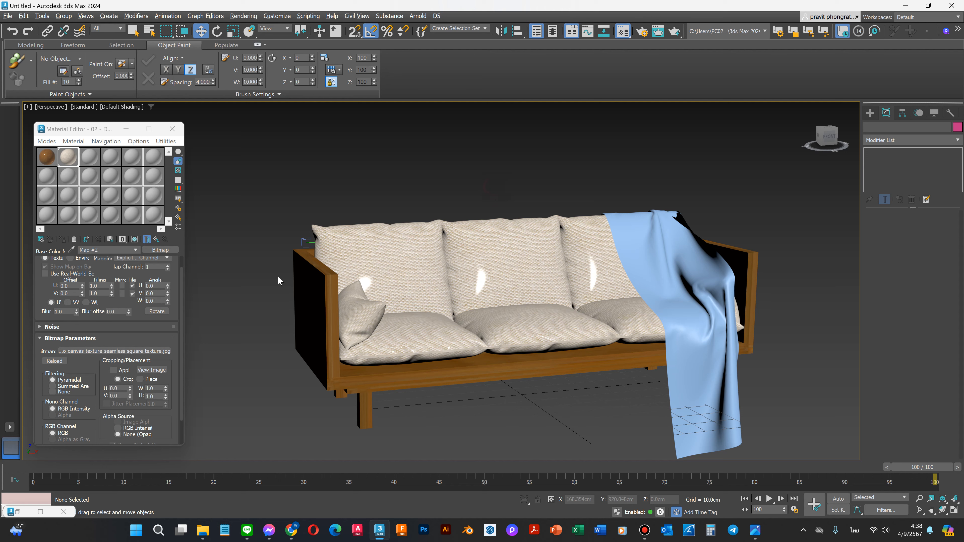
click(676, 297)
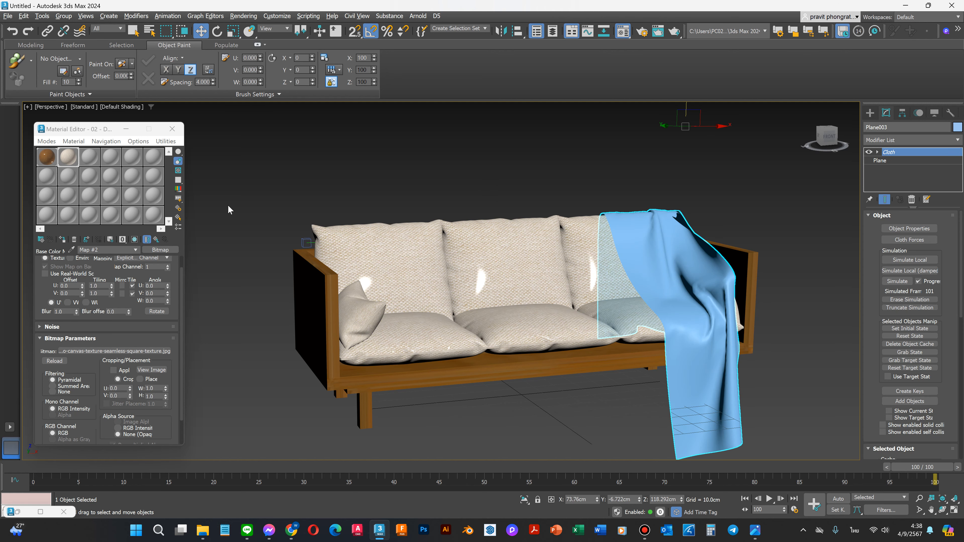
click(94, 159)
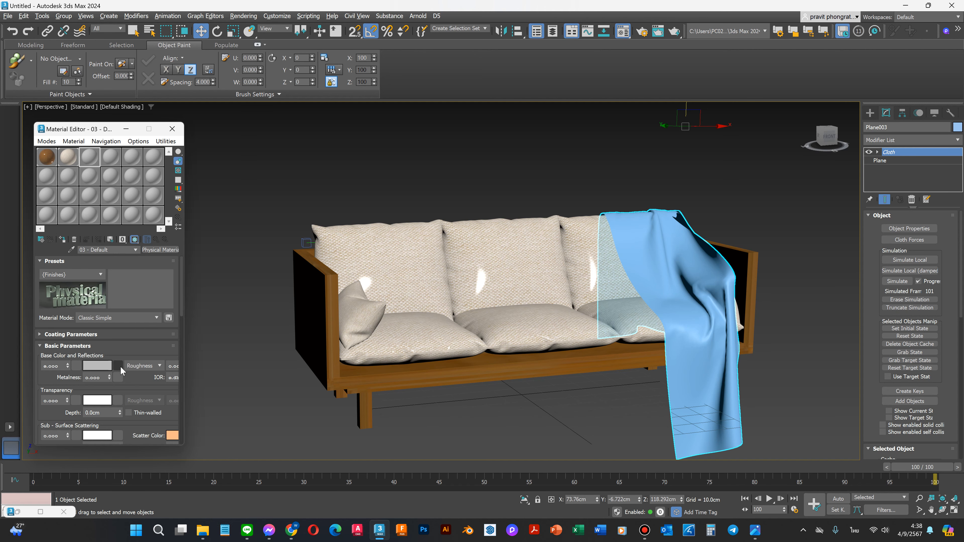
click(118, 367)
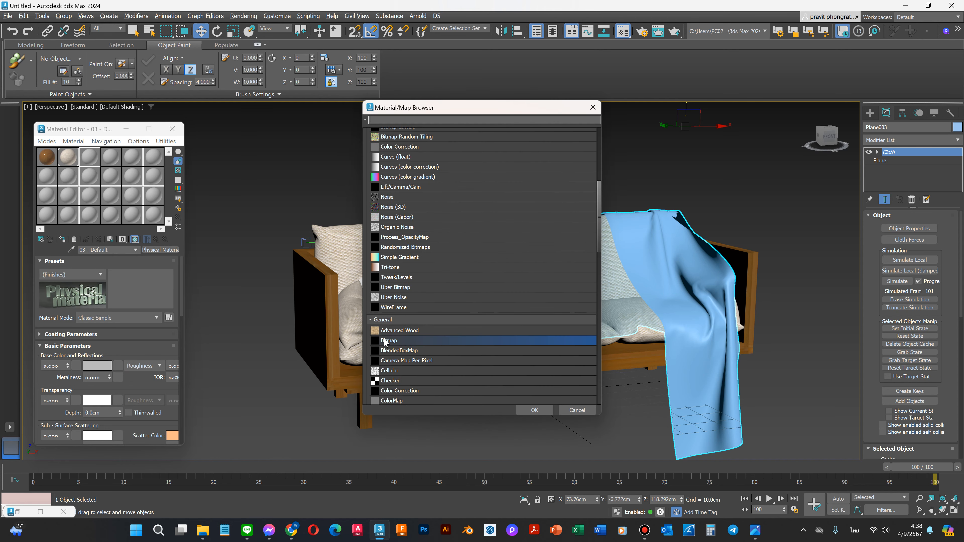
click(384, 340)
double_click(384, 341)
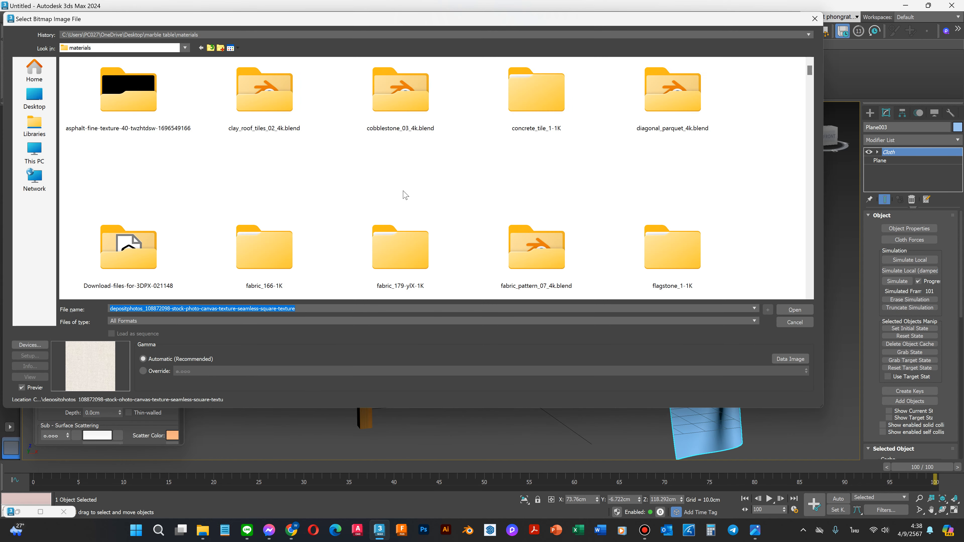
Step: Load fabric_pattern_07_col_1_4k from the materials folder as the third material's bitmap
scroll(450, 185, down, 10)
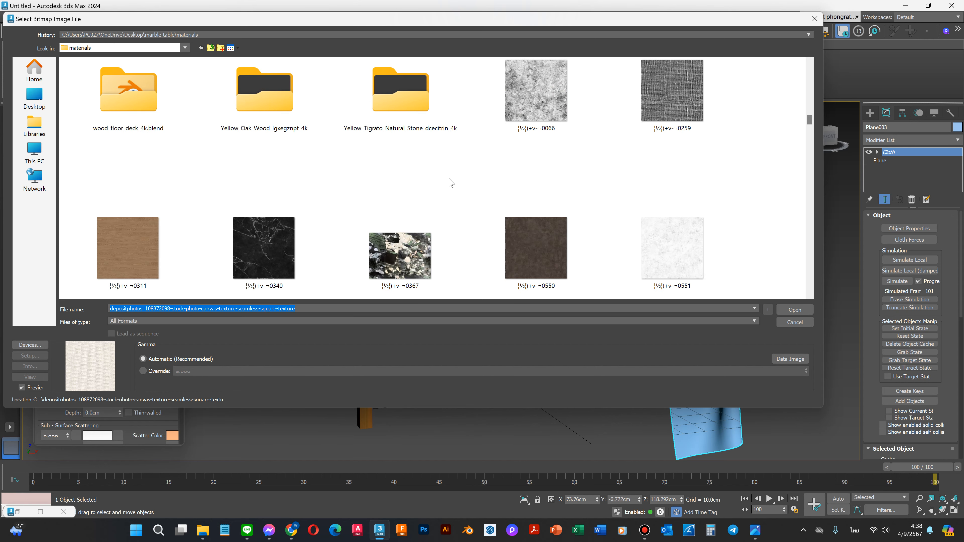
scroll(450, 183, down, 3)
scroll(450, 183, up, 1)
scroll(450, 182, down, 5)
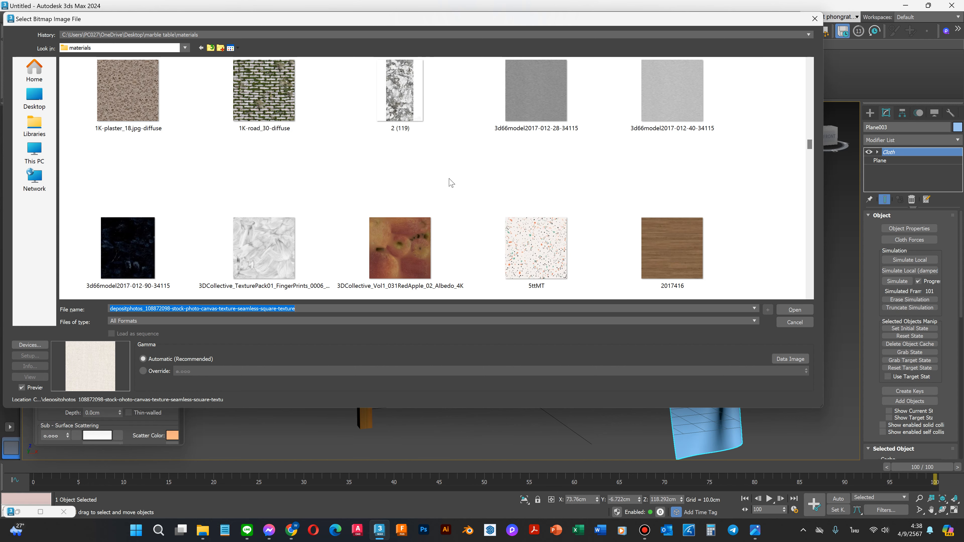
scroll(451, 183, down, 3)
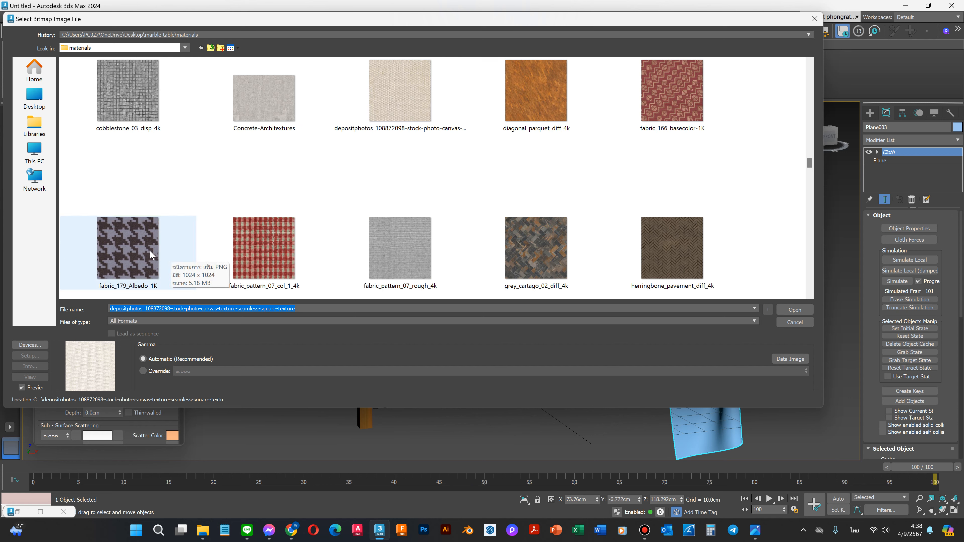
click(254, 246)
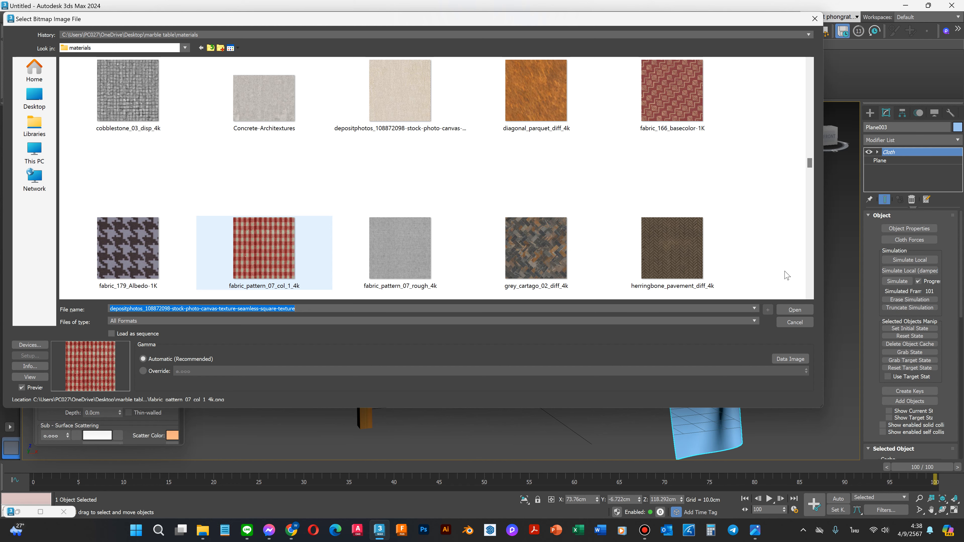
click(795, 309)
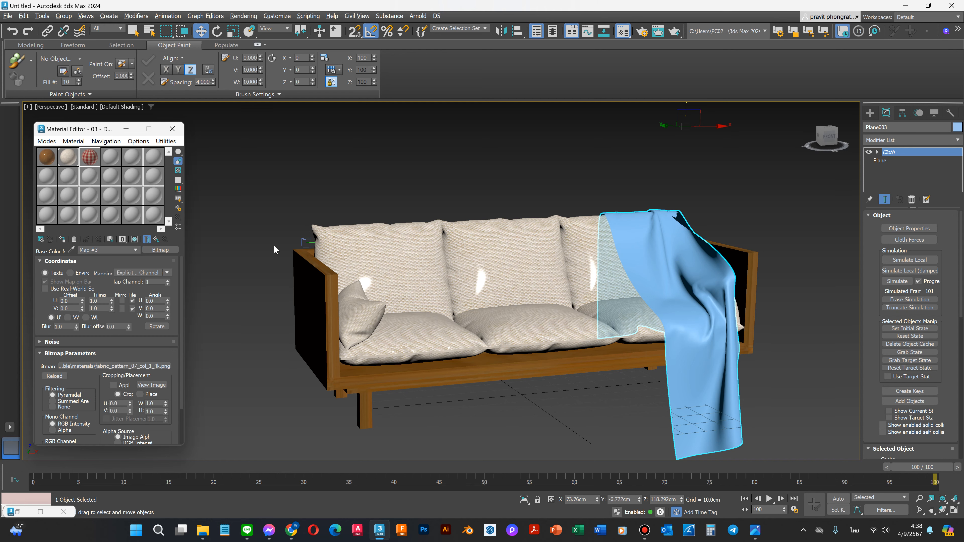
Step: Assign the red plaid fabric material to the blanket, minimize the Material Editor, and deselect the blanket
click(63, 239)
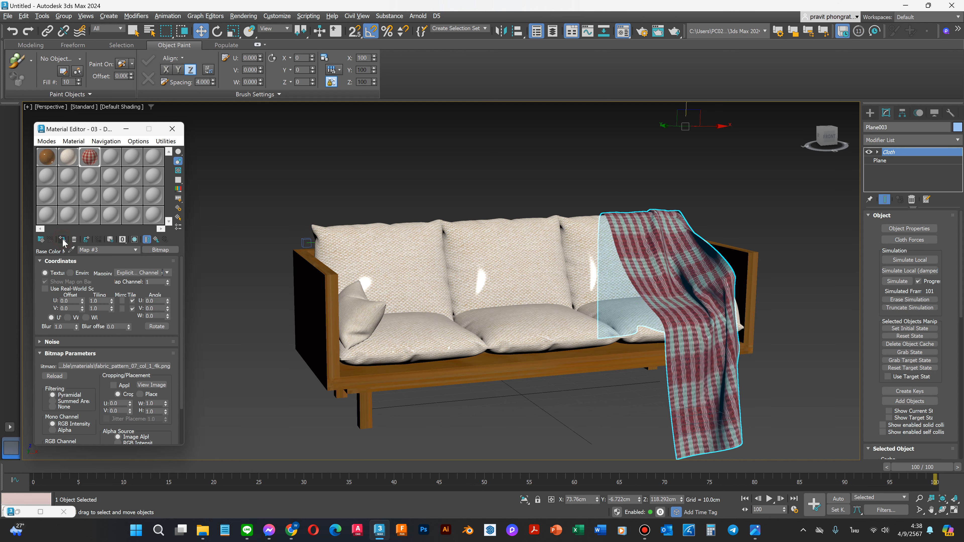
click(126, 129)
click(282, 218)
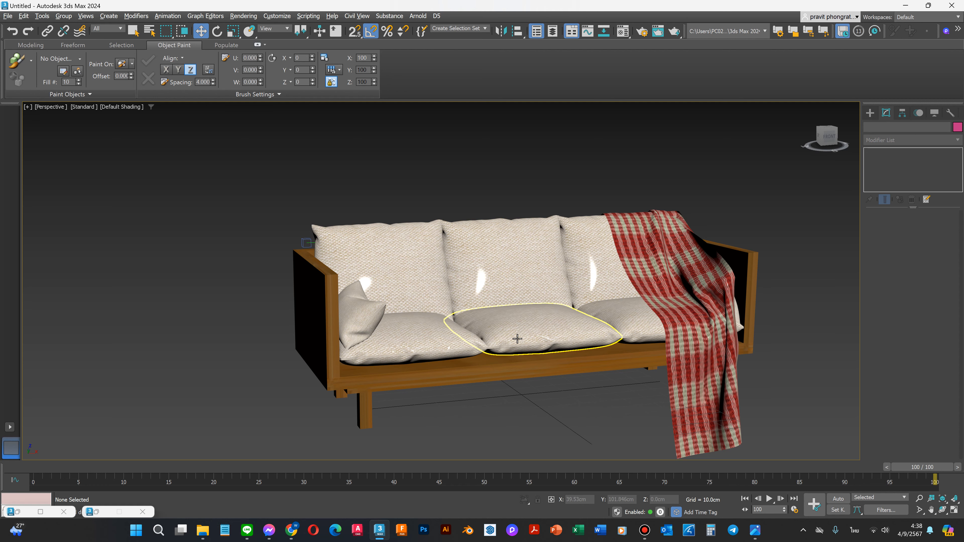
Step: Apply a Noise modifier to the back cushion behind the throw pillow, above its Cloth modifier
scroll(478, 365, up, 3)
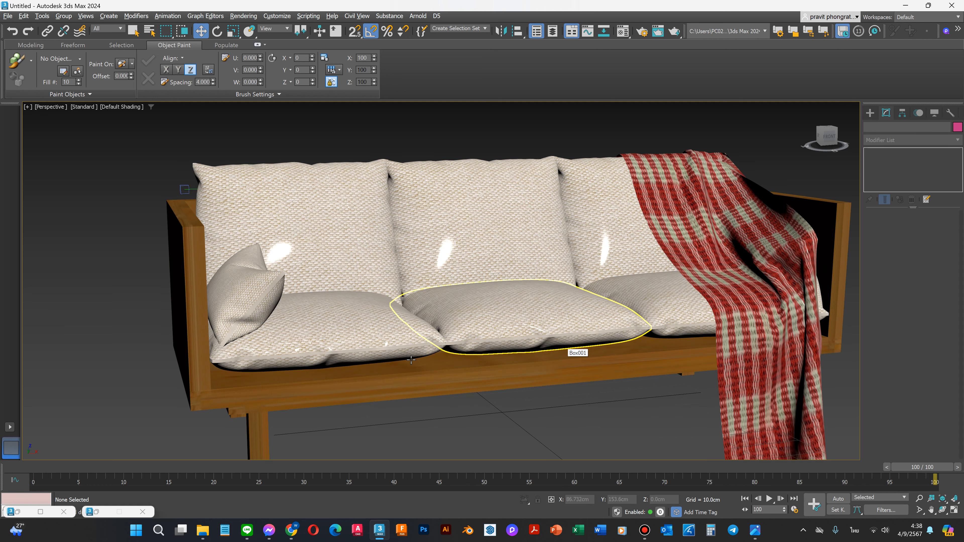
scroll(463, 334, down, 3)
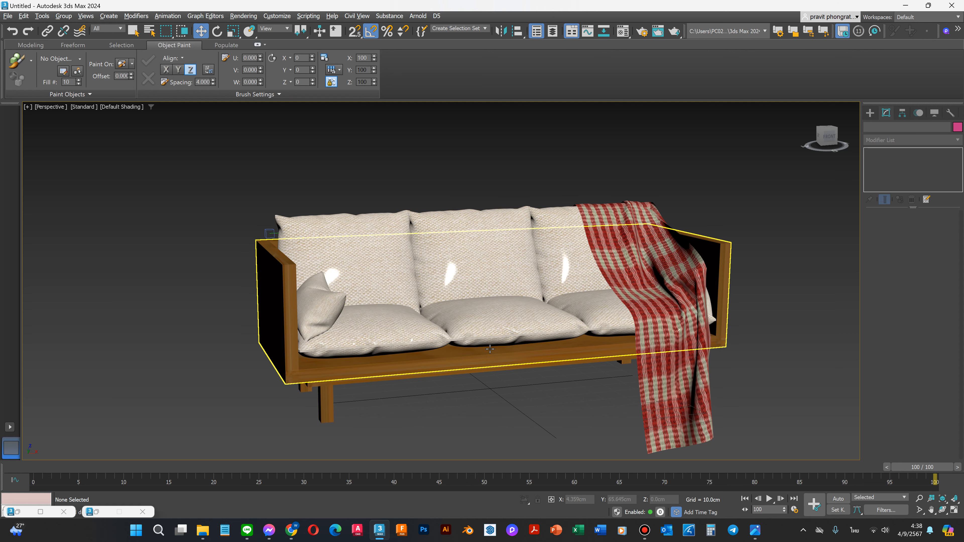
scroll(459, 332, up, 2)
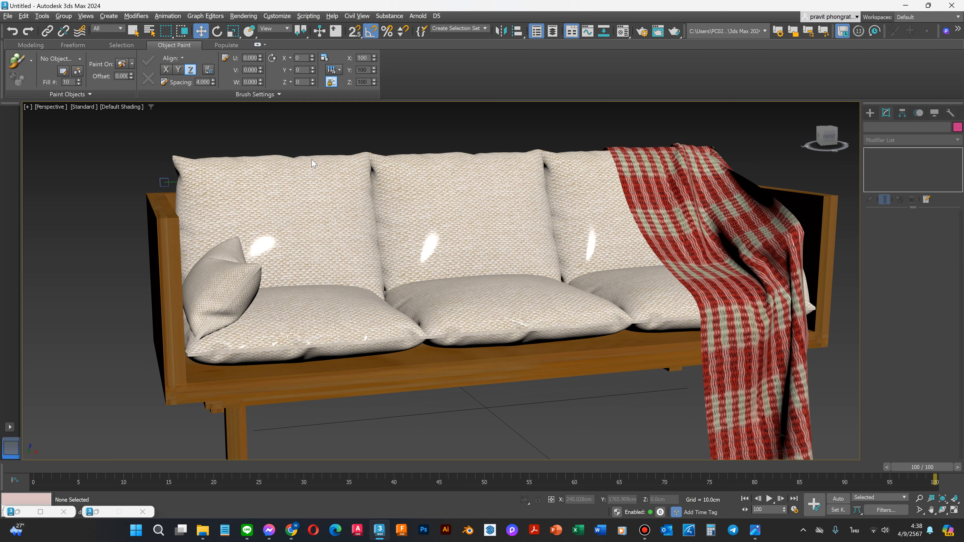
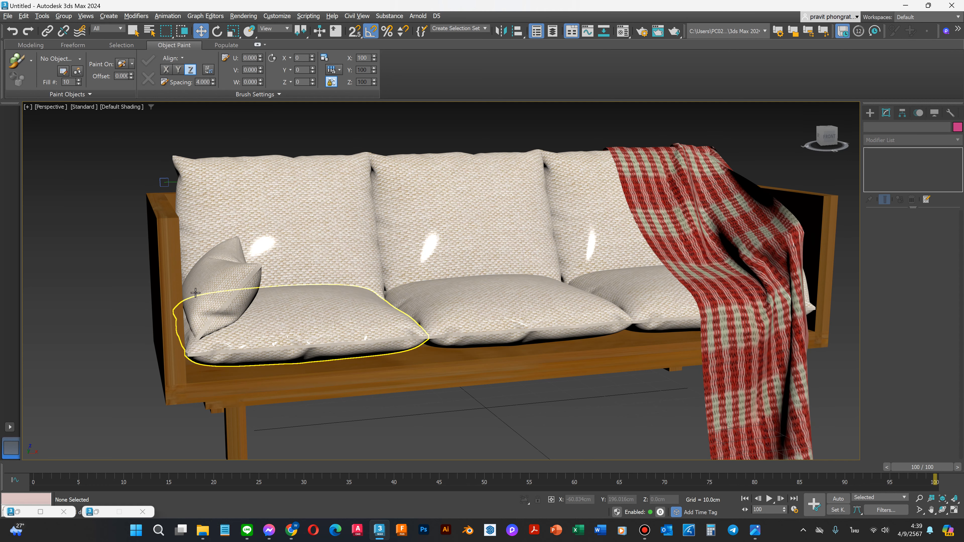
click(291, 204)
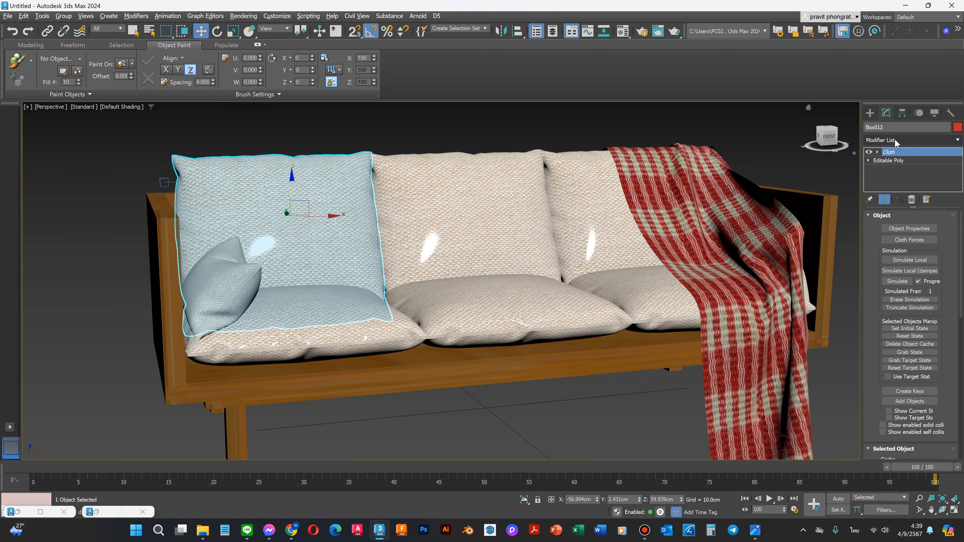
click(895, 140)
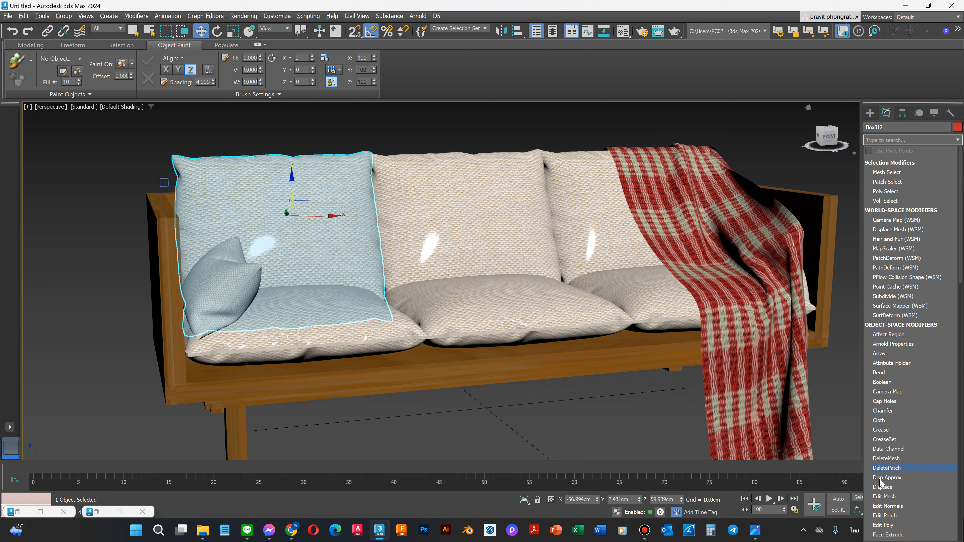
scroll(890, 375, down, 4)
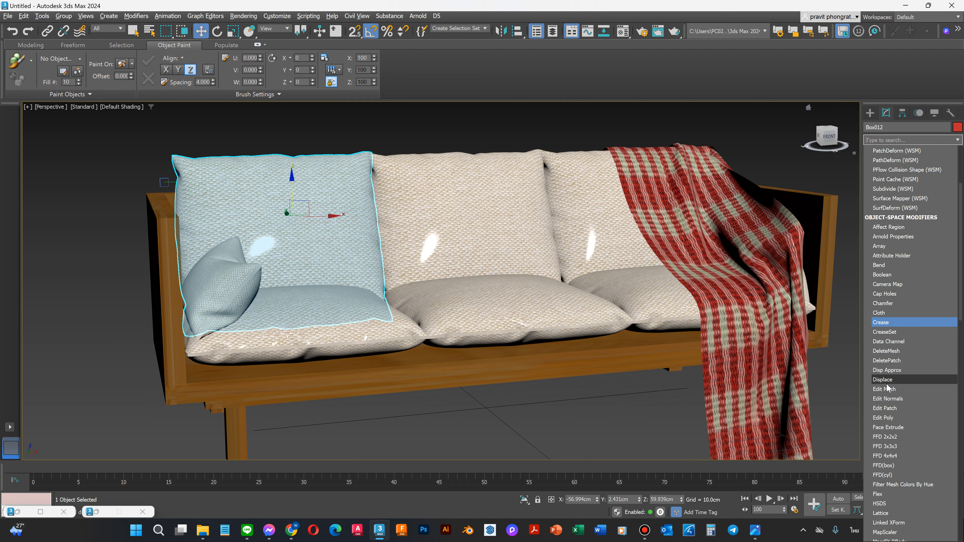
scroll(886, 387, down, 8)
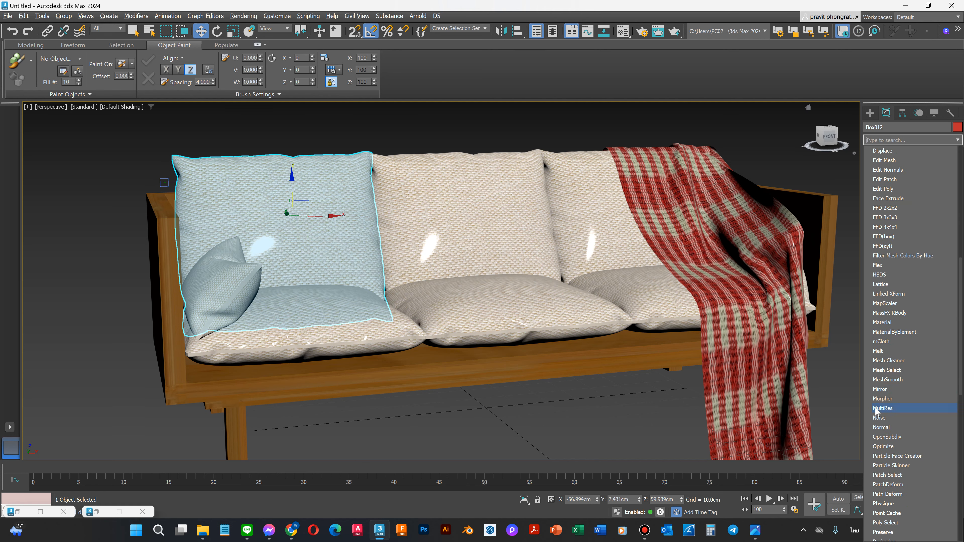
click(878, 417)
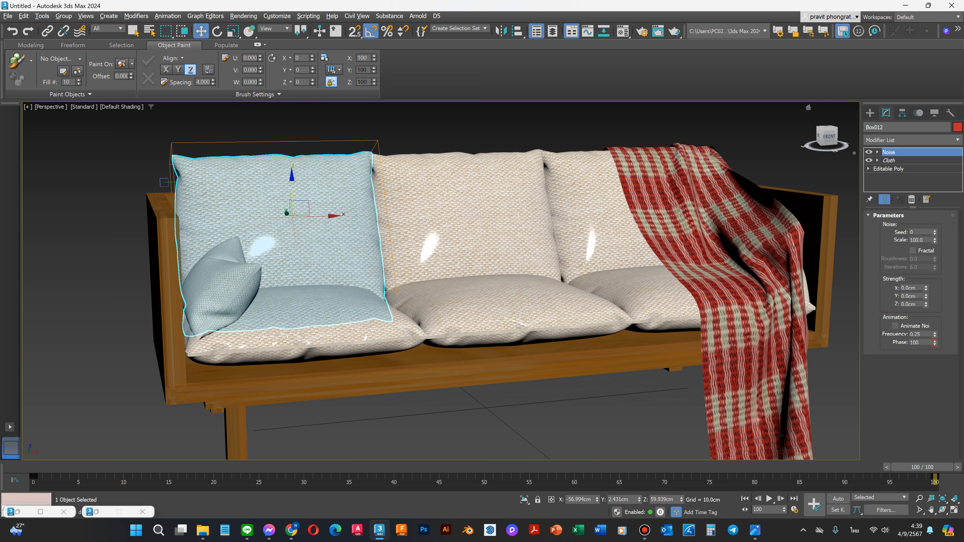
Step: Set the cushion's Noise seed to 25, scale to 30, X strength to 0.75 cm, and Y strength to 0.5 cm
click(922, 232)
key(Tab)
text(30)
key(Tab)
text(25)
key(Tab)
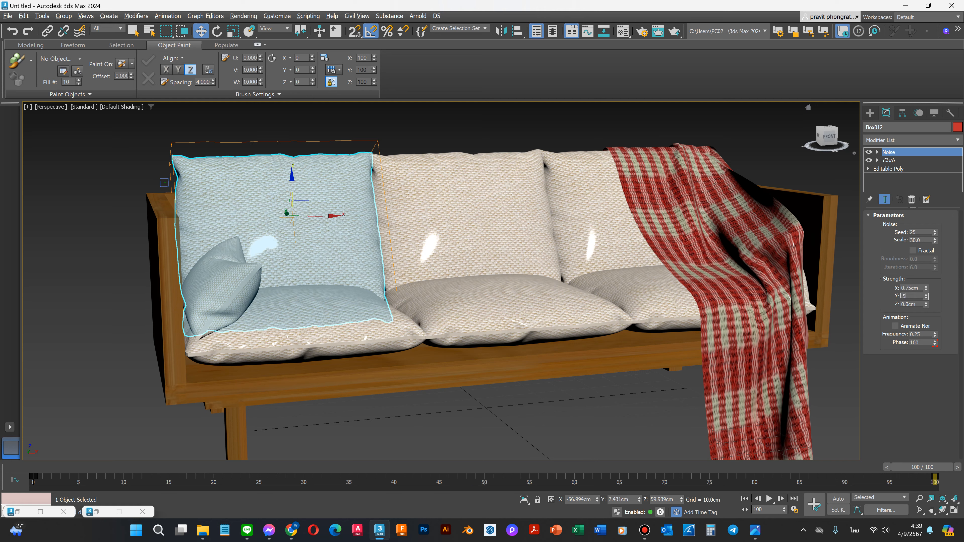
key(Tab)
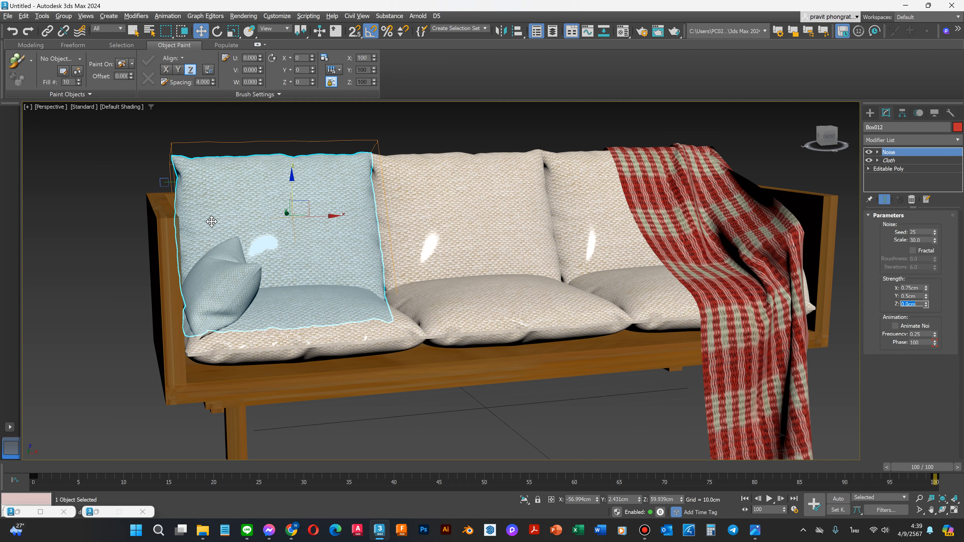
Step: Increase the cushion's Noise strength to 2.88 cm in X, 0.835 cm in Y and 0.265 cm in Z, and deselect it
scroll(260, 186, up, 3)
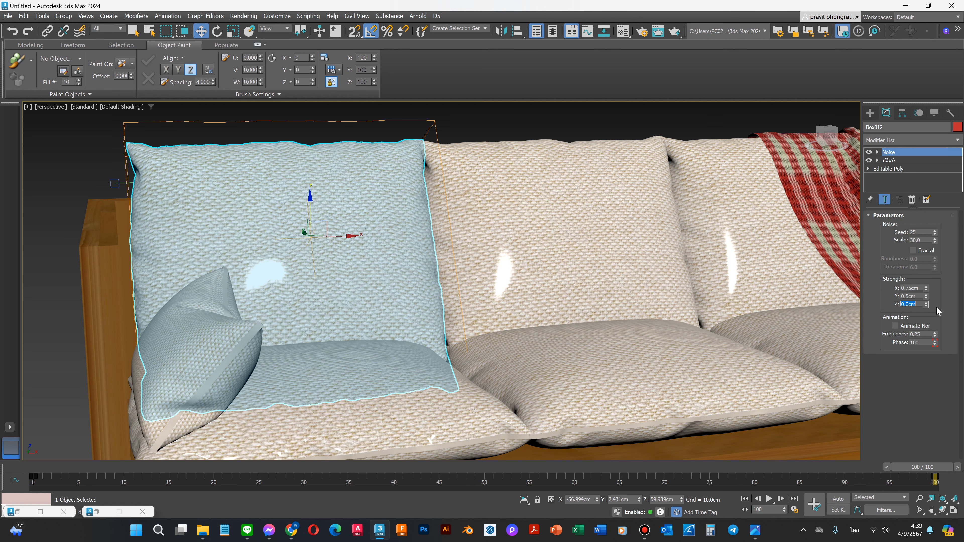
drag(926, 289, 923, 206)
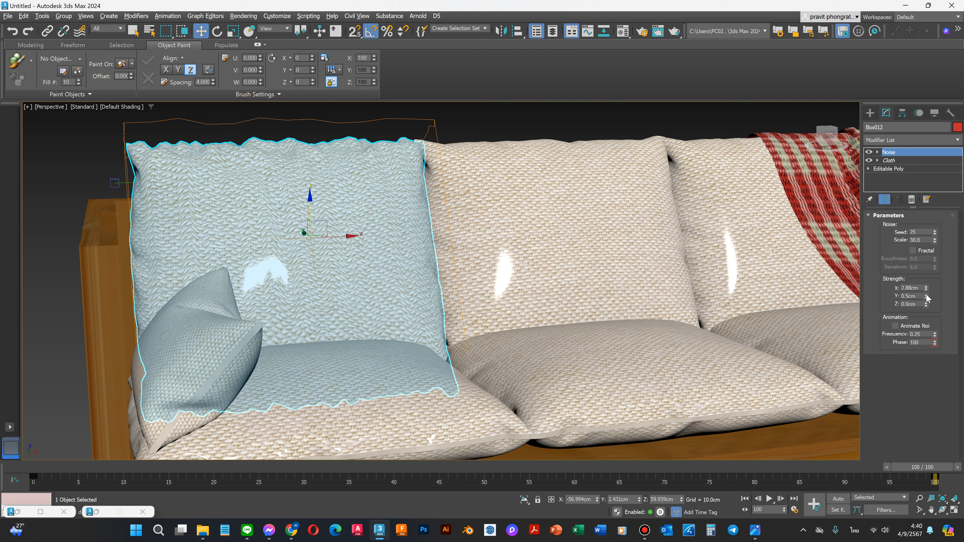
drag(926, 296, 929, 232)
scroll(363, 339, down, 3)
scroll(362, 339, down, 3)
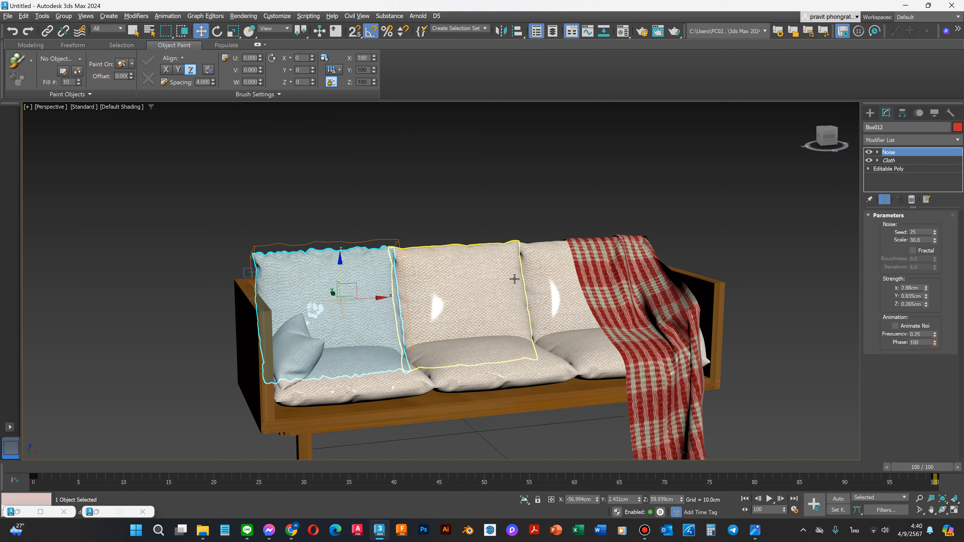
click(445, 218)
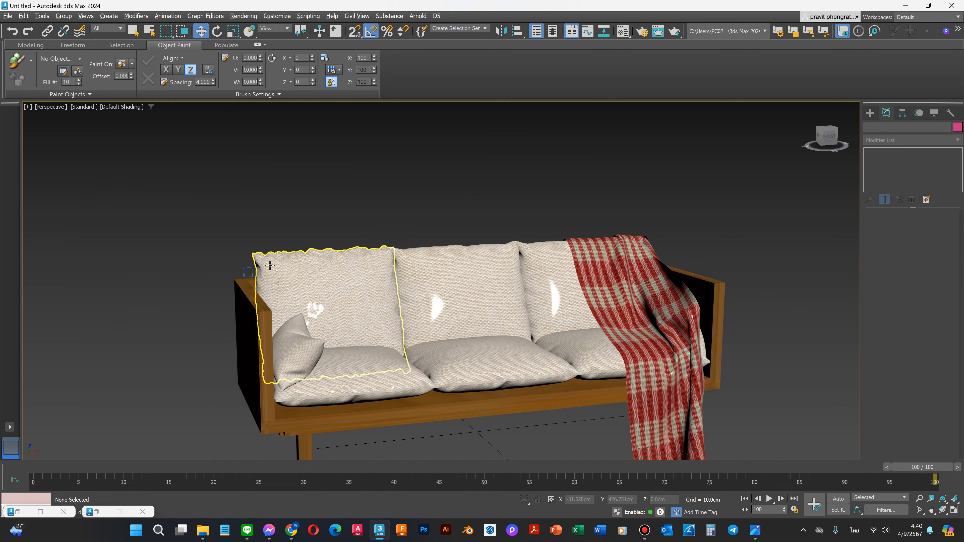
Step: Examine the wrinkled back cushion up close and compare it with the other cushions and the whole sofa
scroll(270, 267, up, 4)
scroll(335, 246, down, 3)
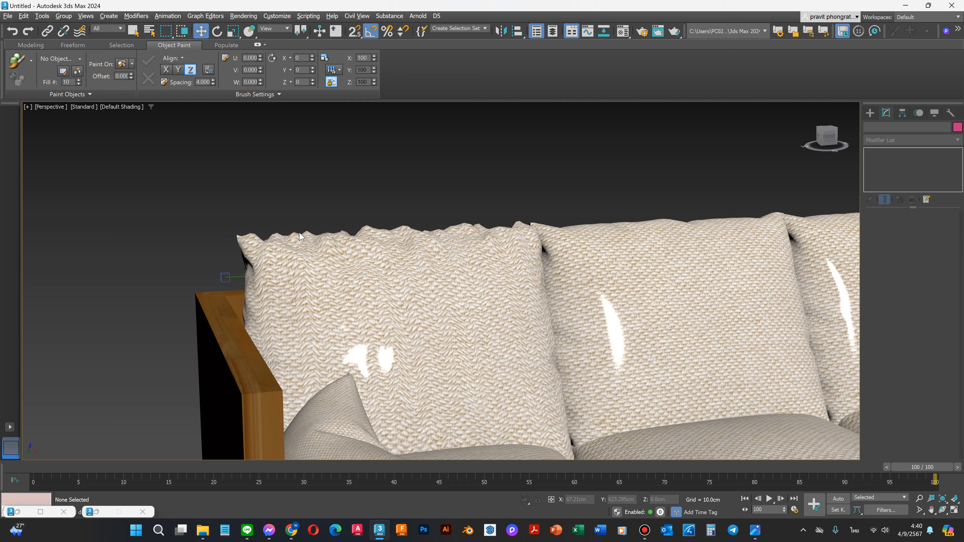
scroll(443, 260, down, 3)
scroll(375, 251, up, 2)
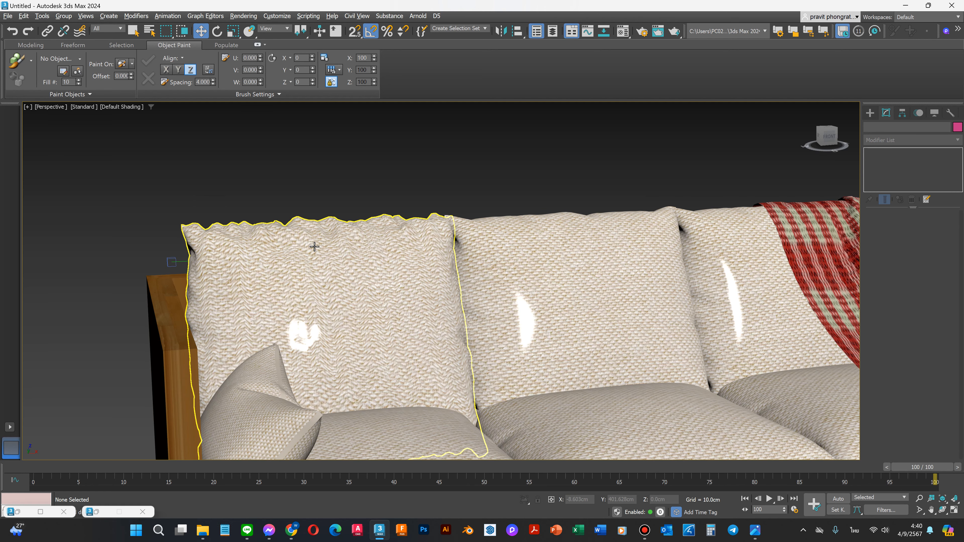
scroll(402, 228, down, 4)
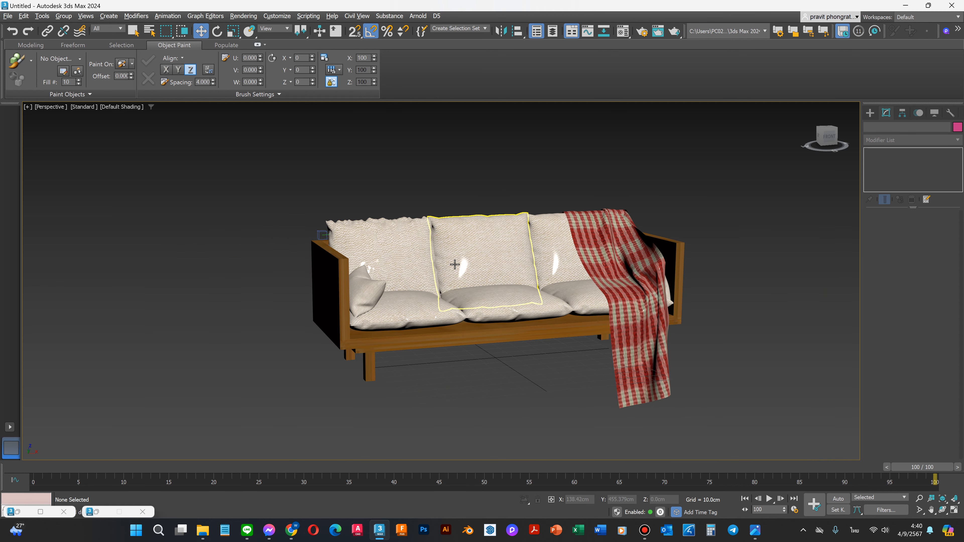
scroll(381, 258, up, 3)
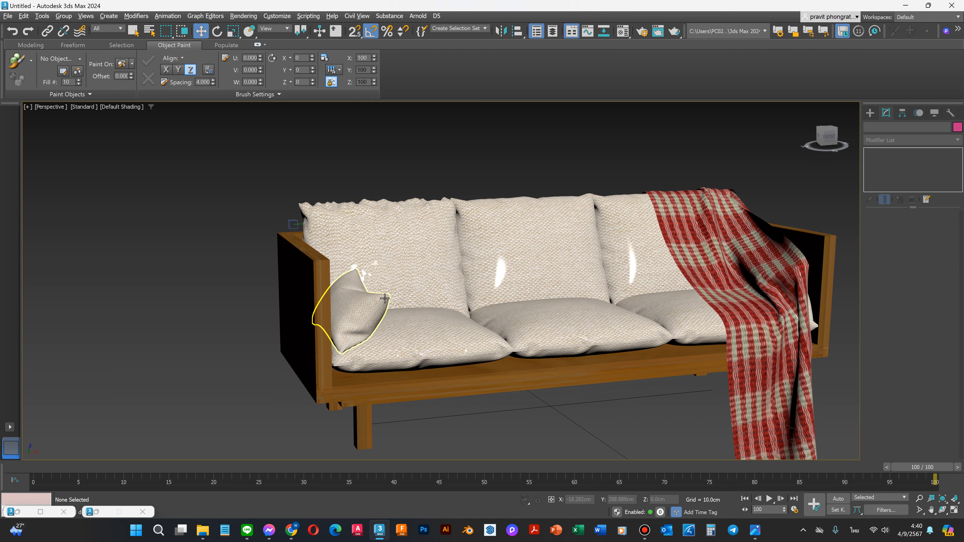
scroll(355, 327, down, 2)
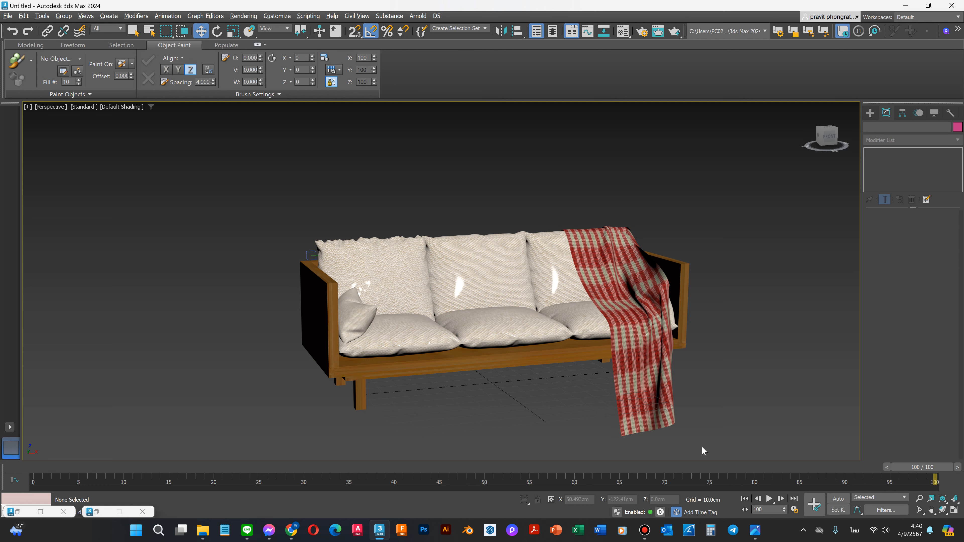
click(938, 513)
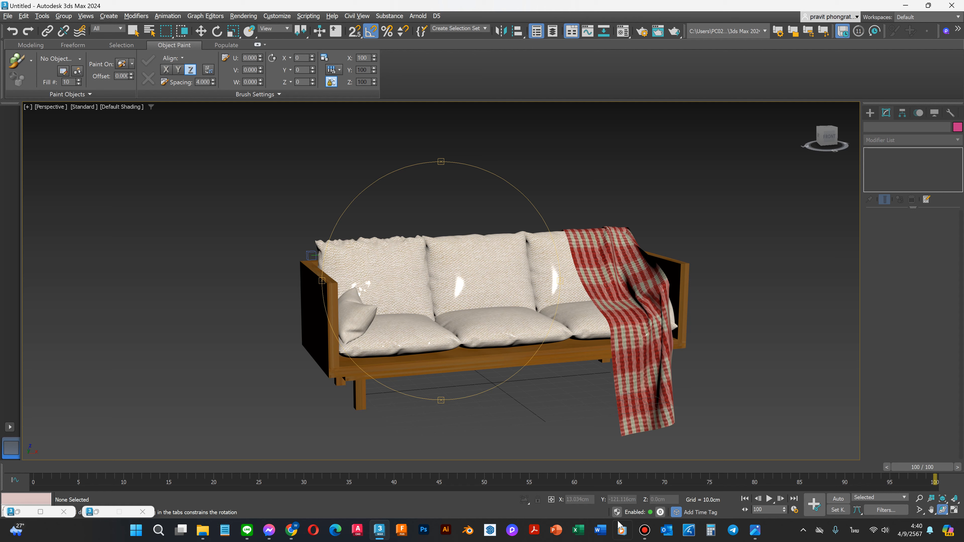
mouse_move(644, 529)
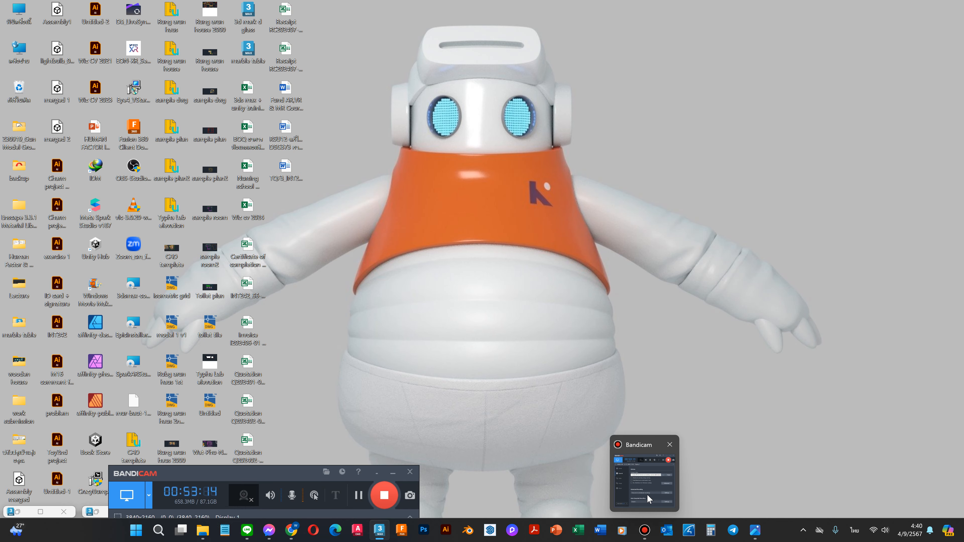
click(648, 494)
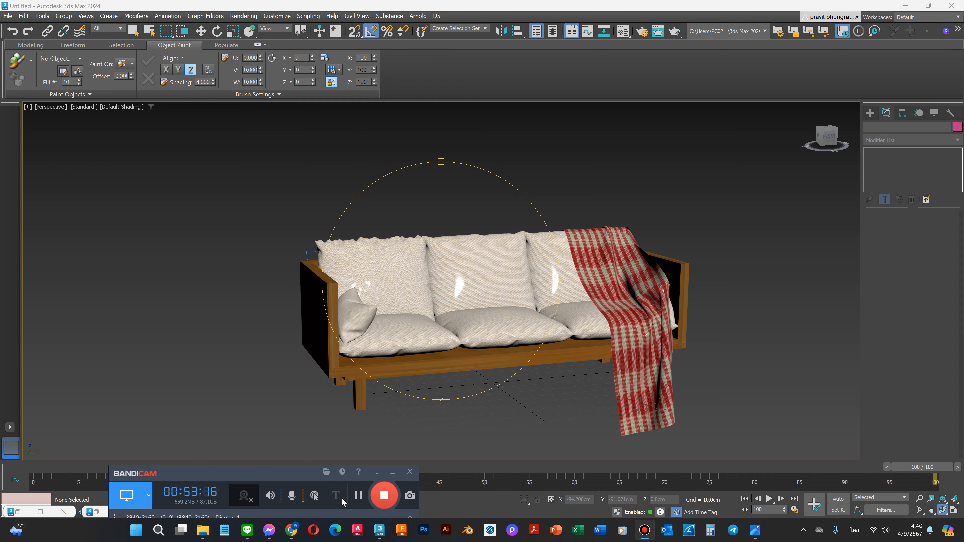